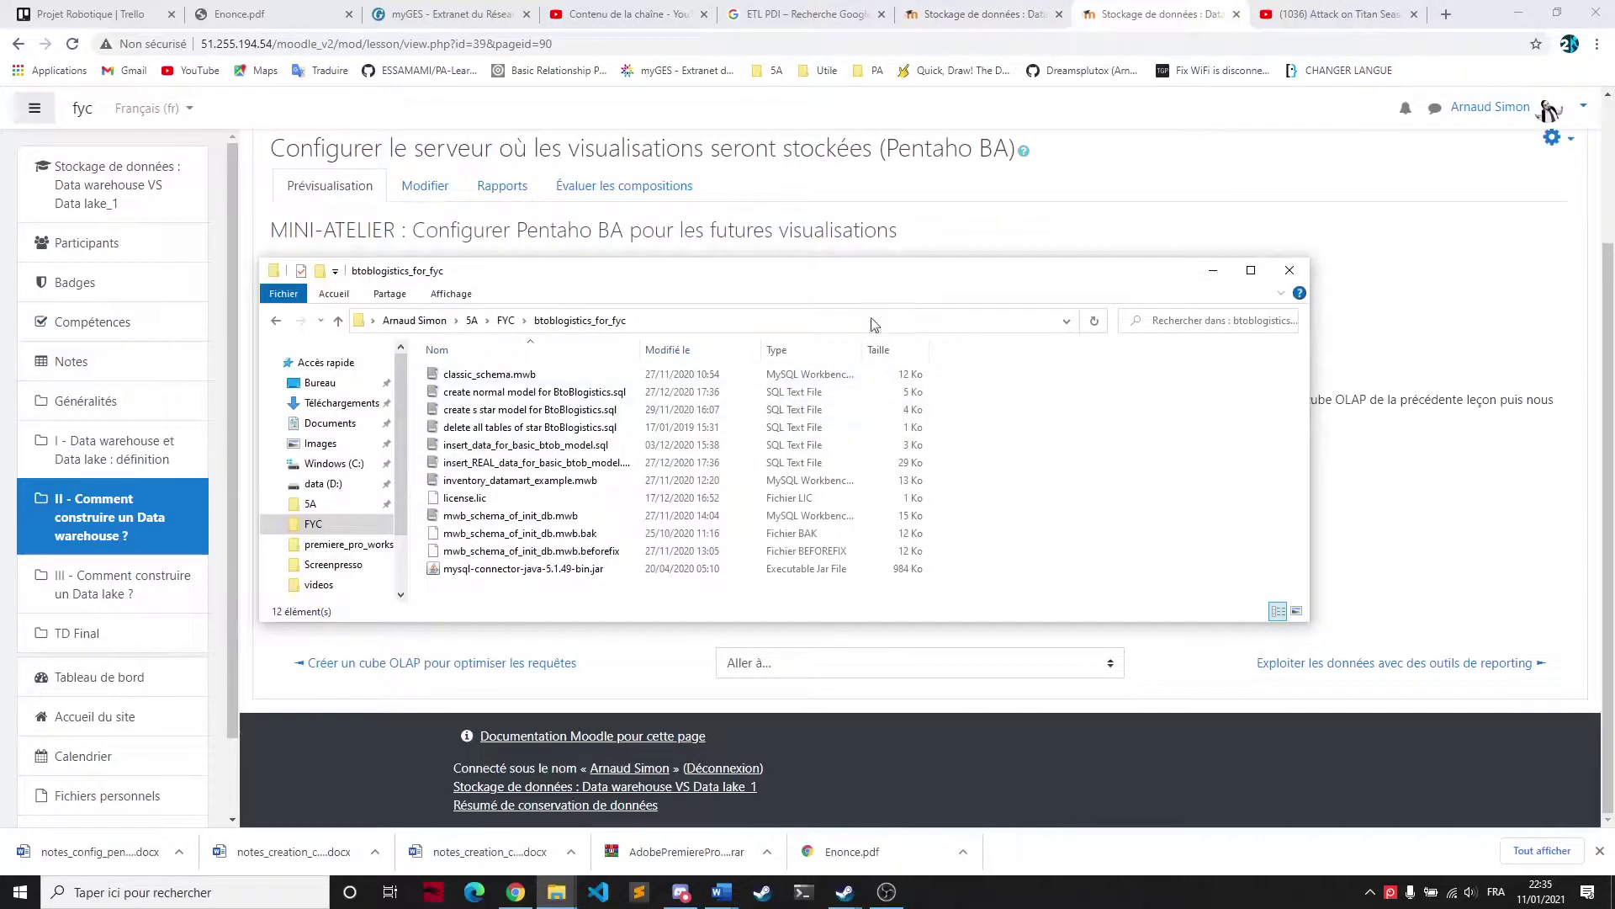
Run workbench.bat from D:\Pentaho\schema-workbench to start Schema Workbench, then reposition its window
click(569, 902)
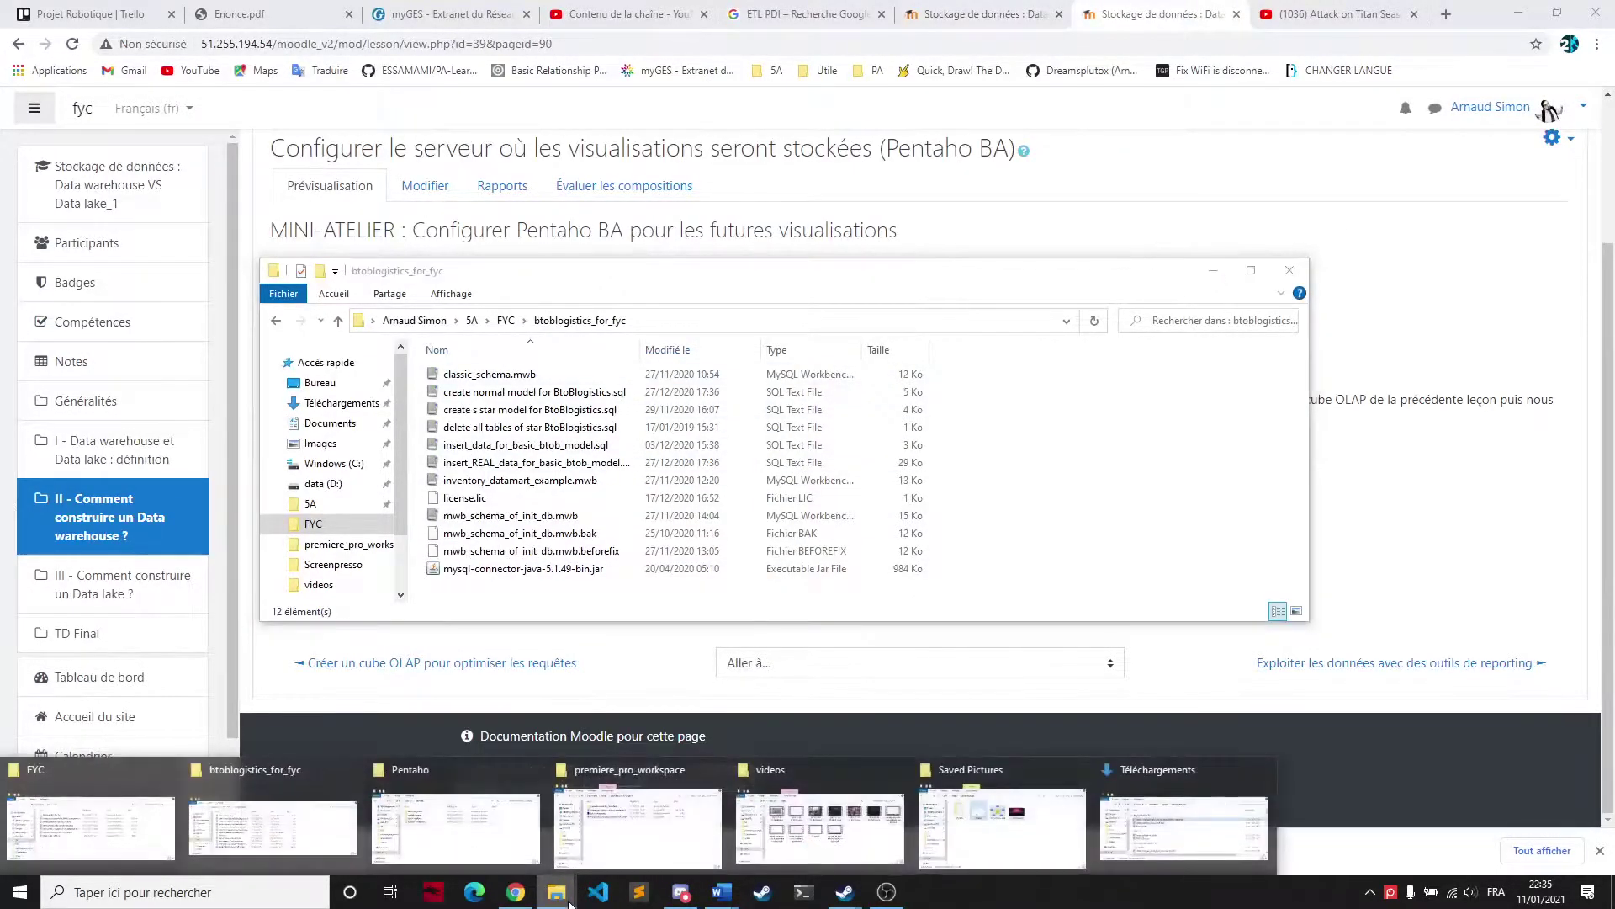
click(461, 829)
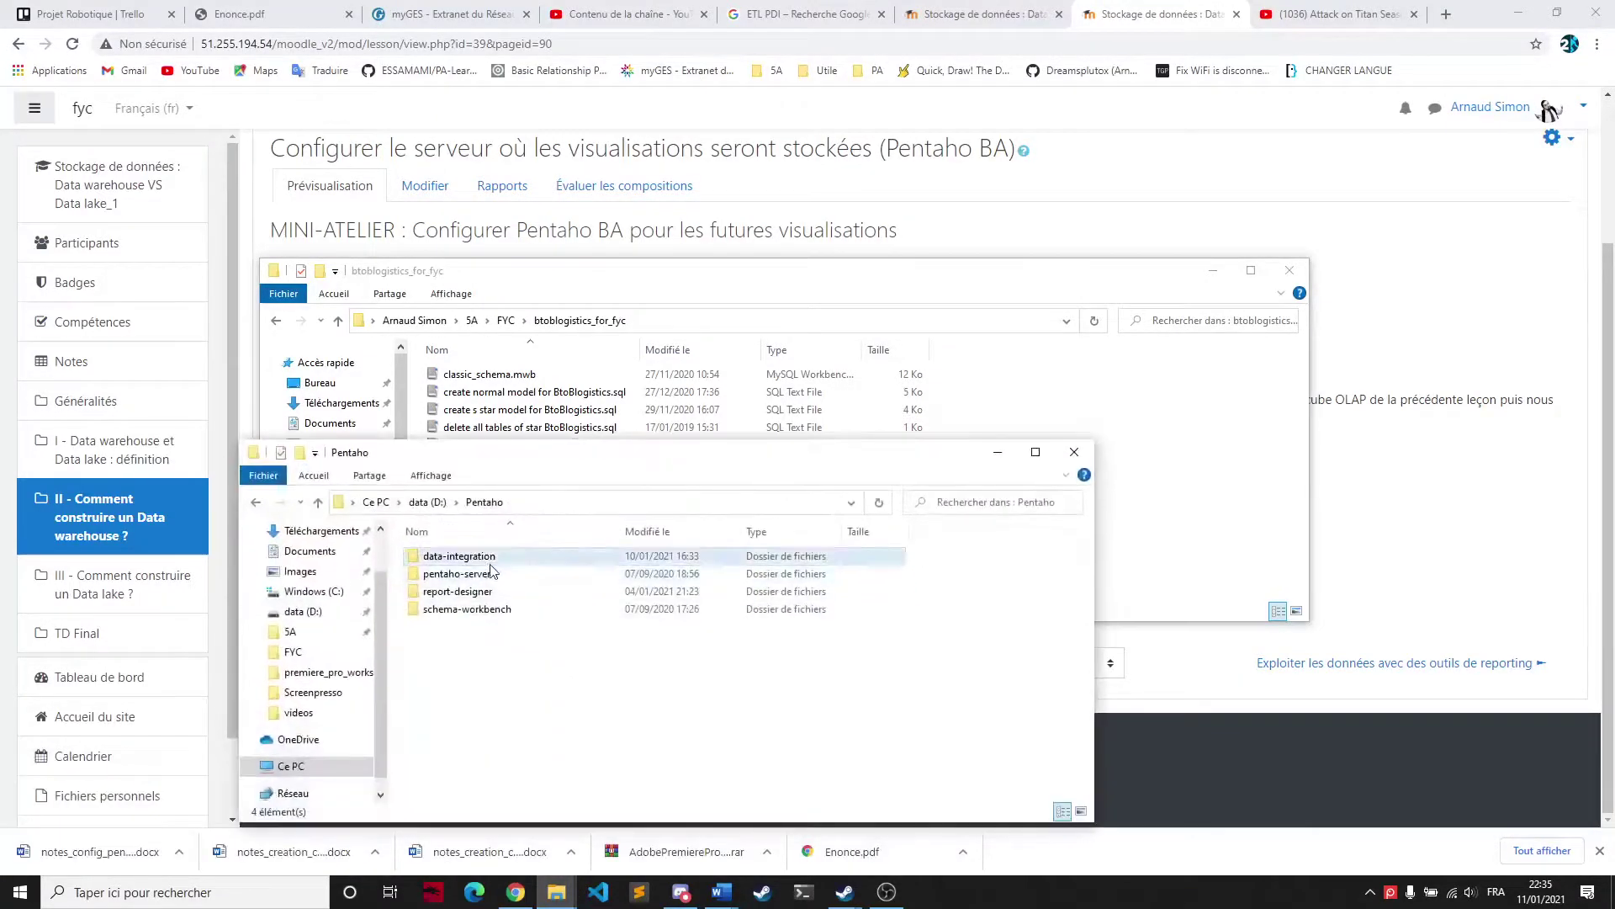
click(480, 606)
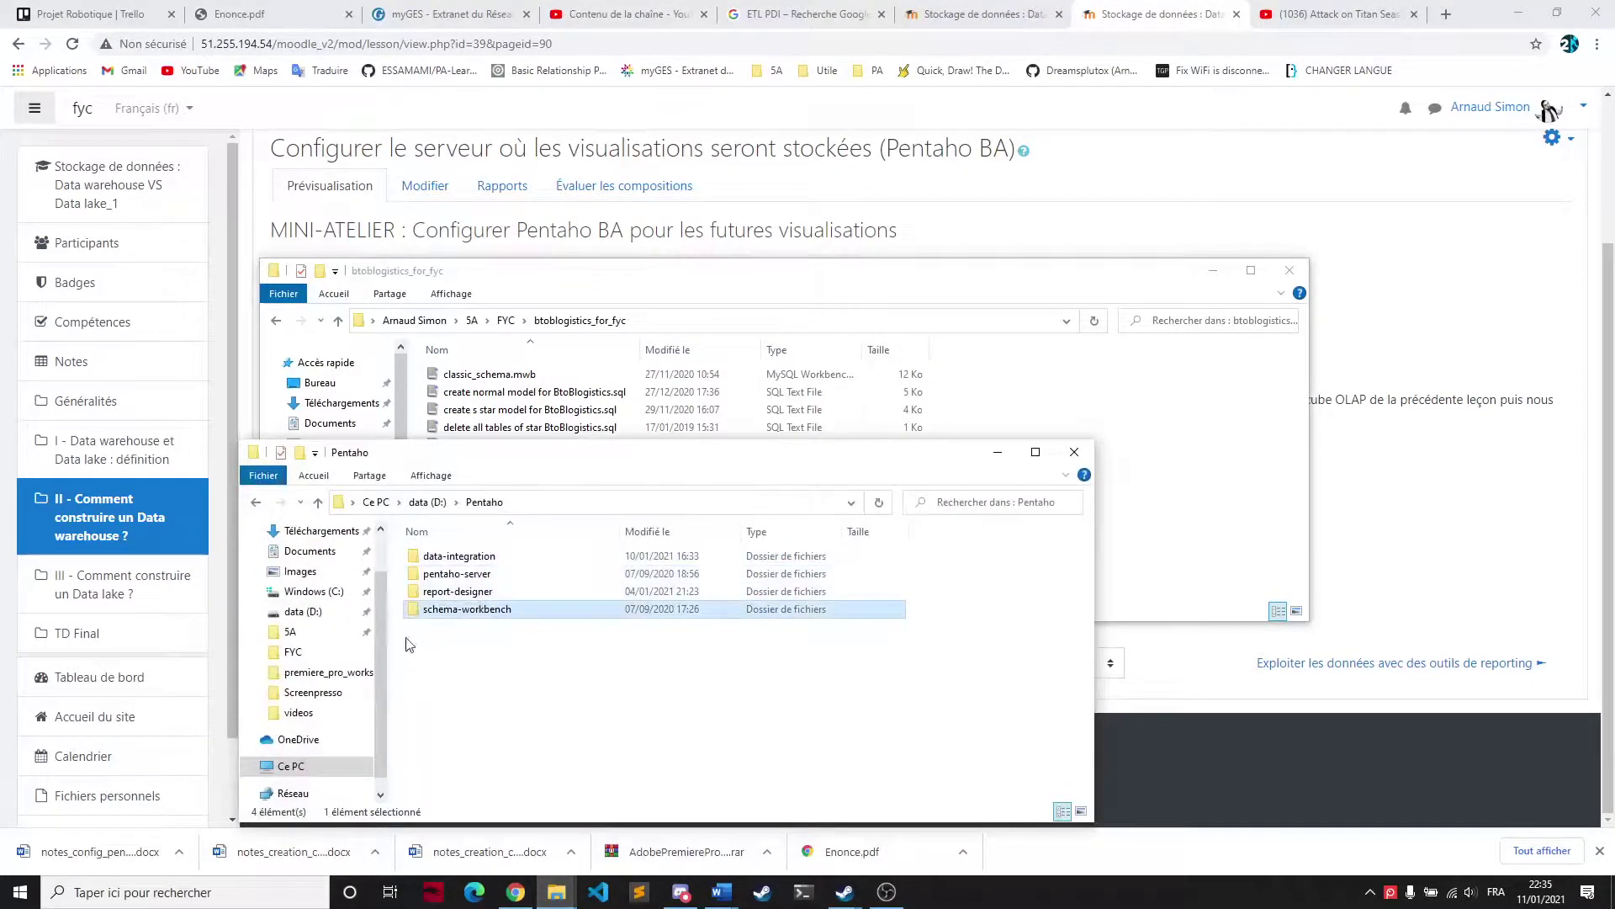
double_click(507, 615)
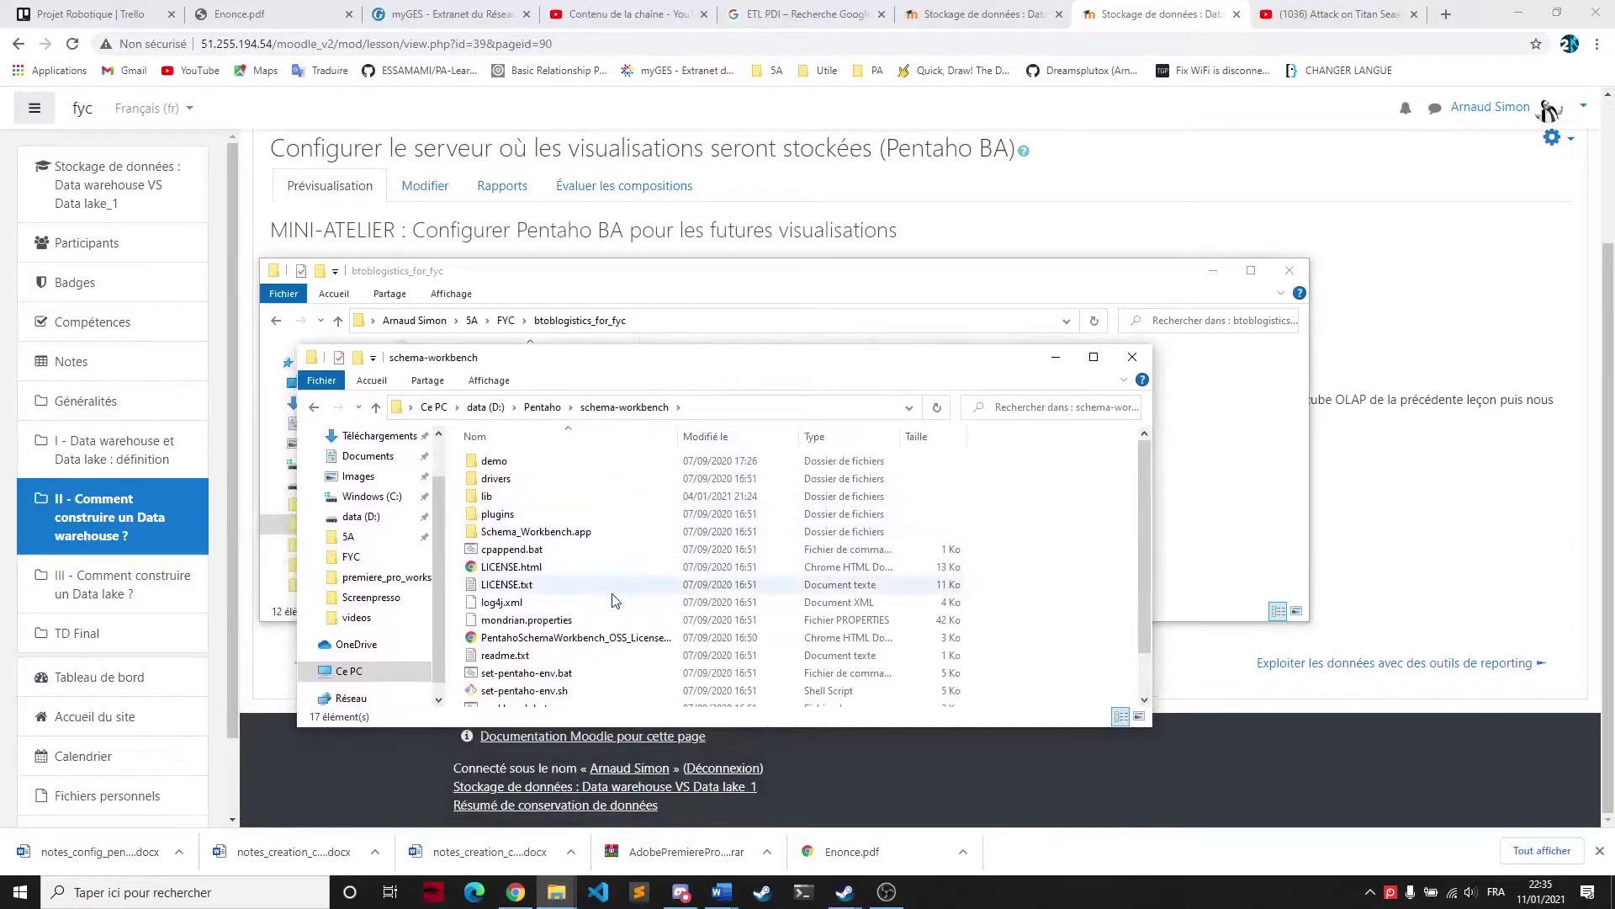
scroll(610, 604, down, 1)
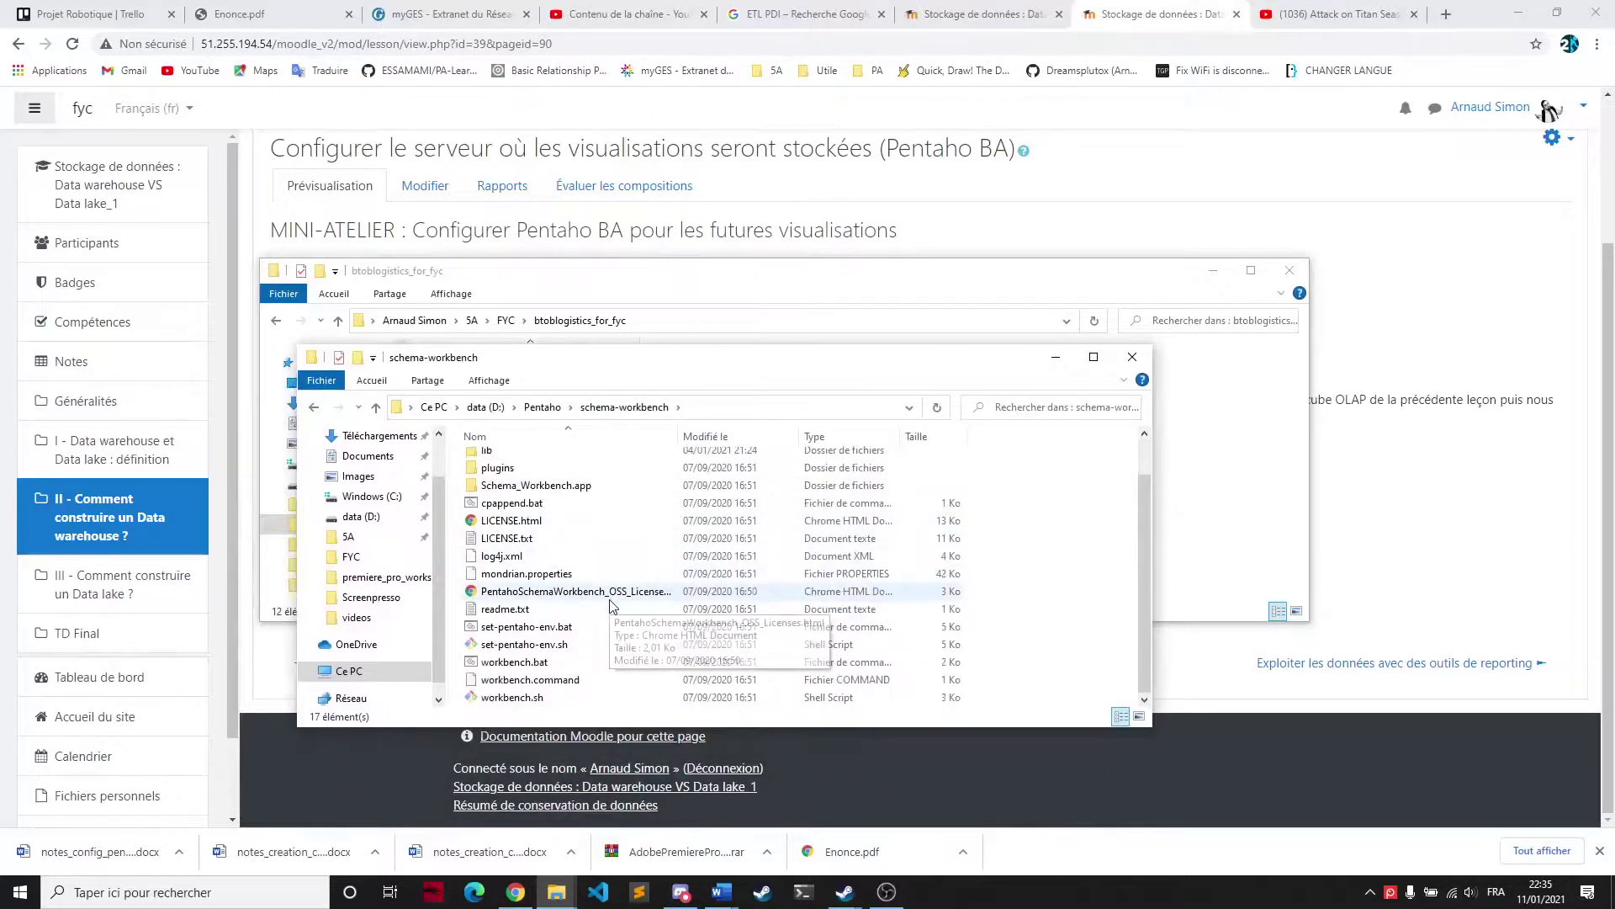
click(513, 667)
double_click(513, 663)
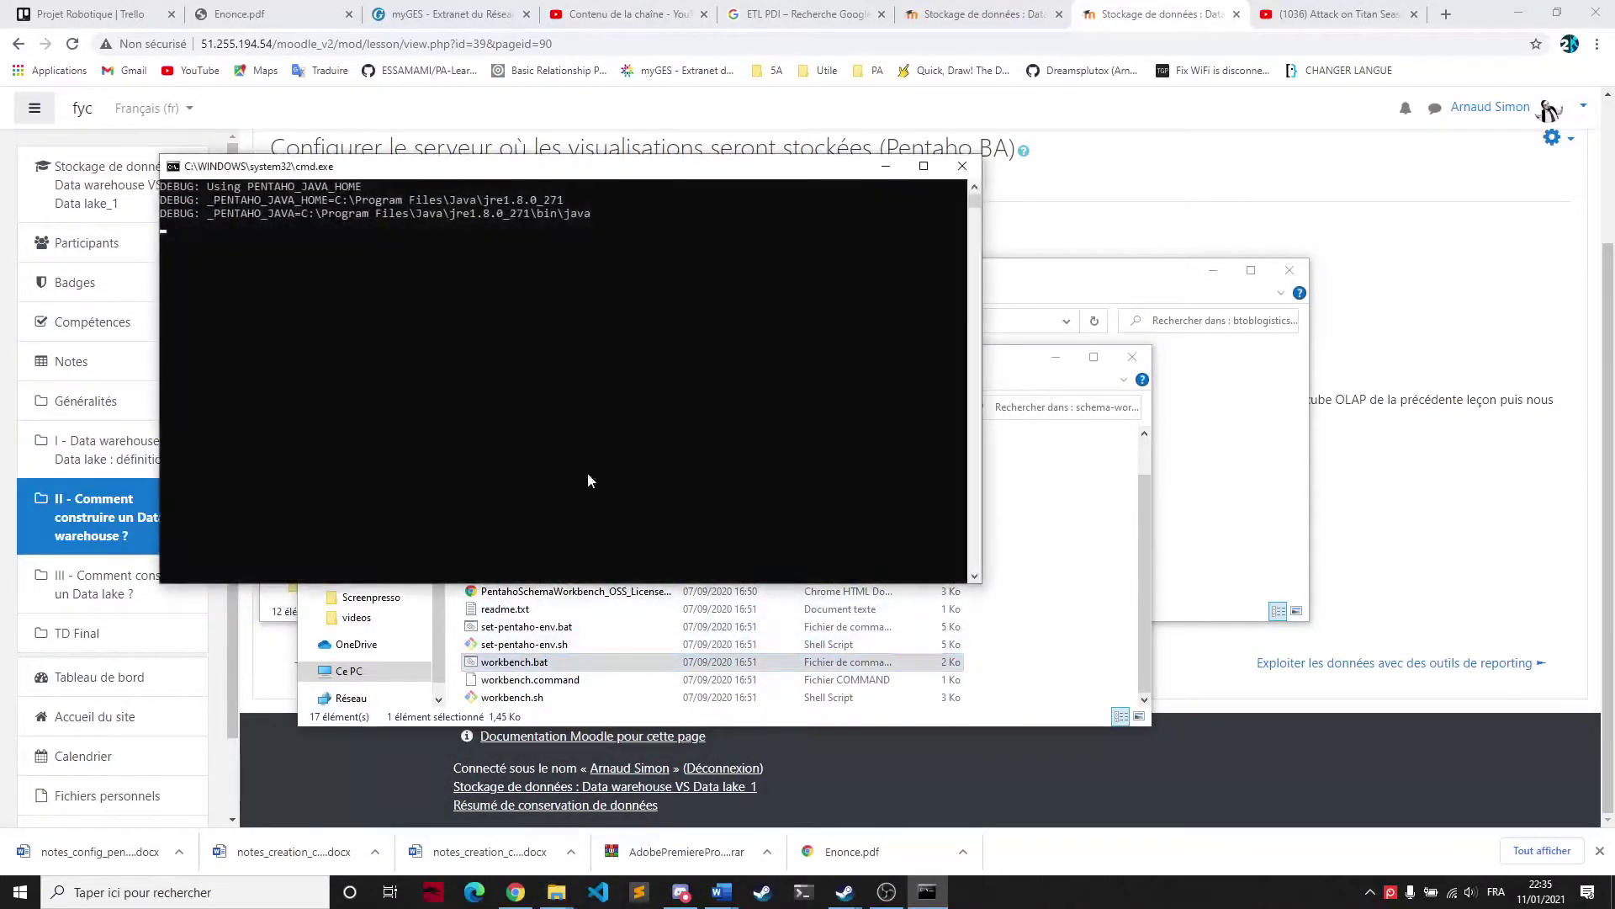
drag(378, 24, 746, 354)
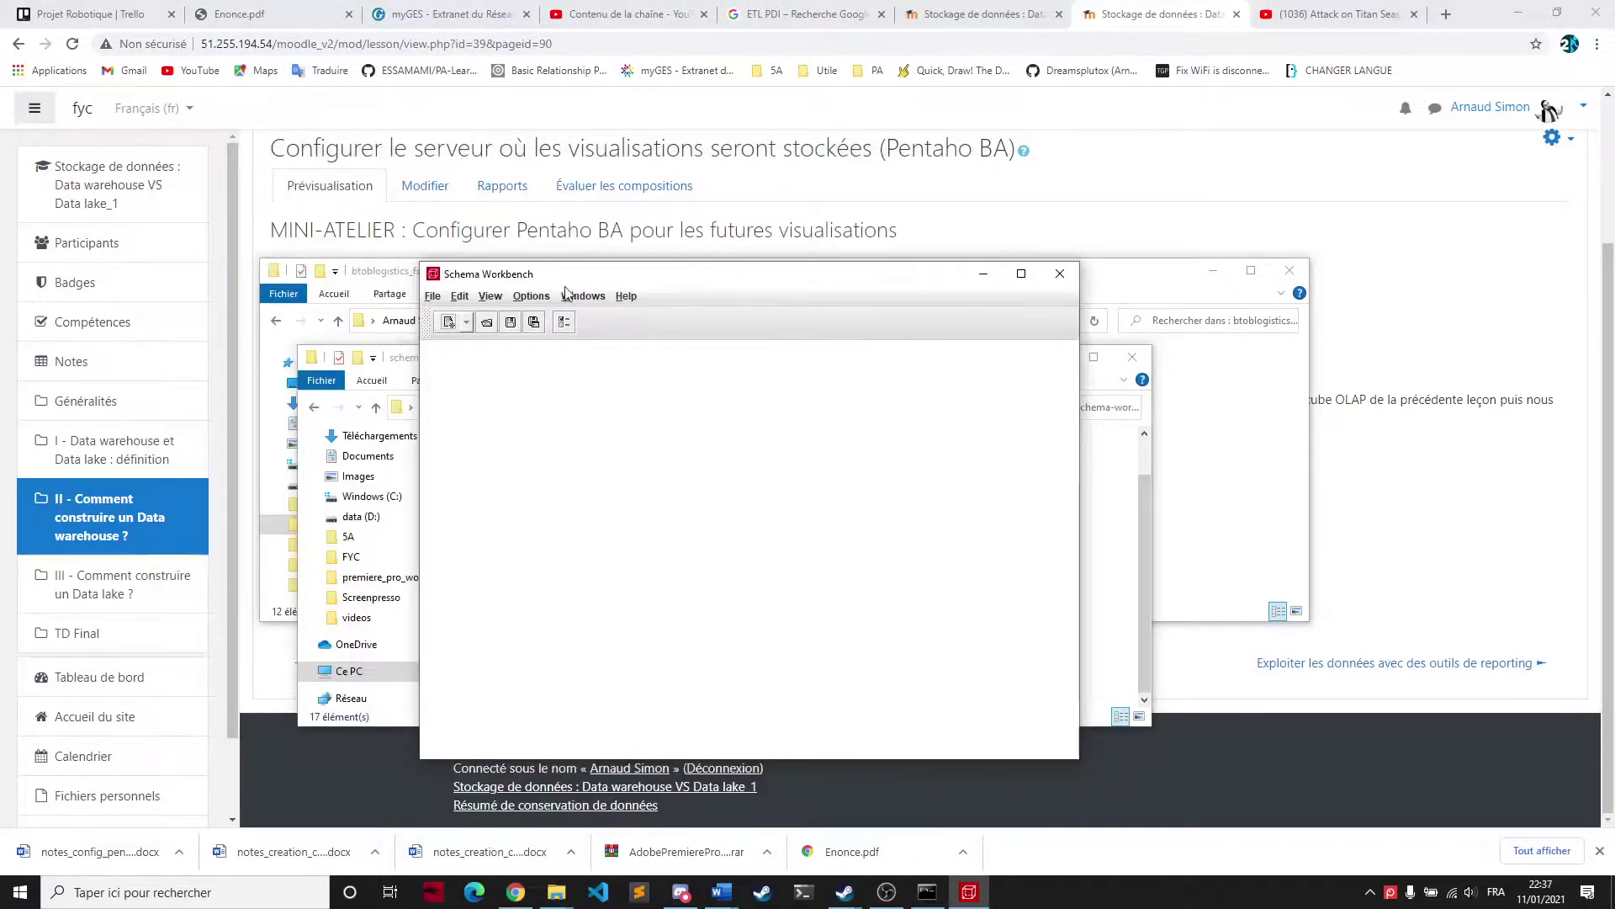
Create a new connection named ventes_datamart with MySQL as its connection type
click(531, 297)
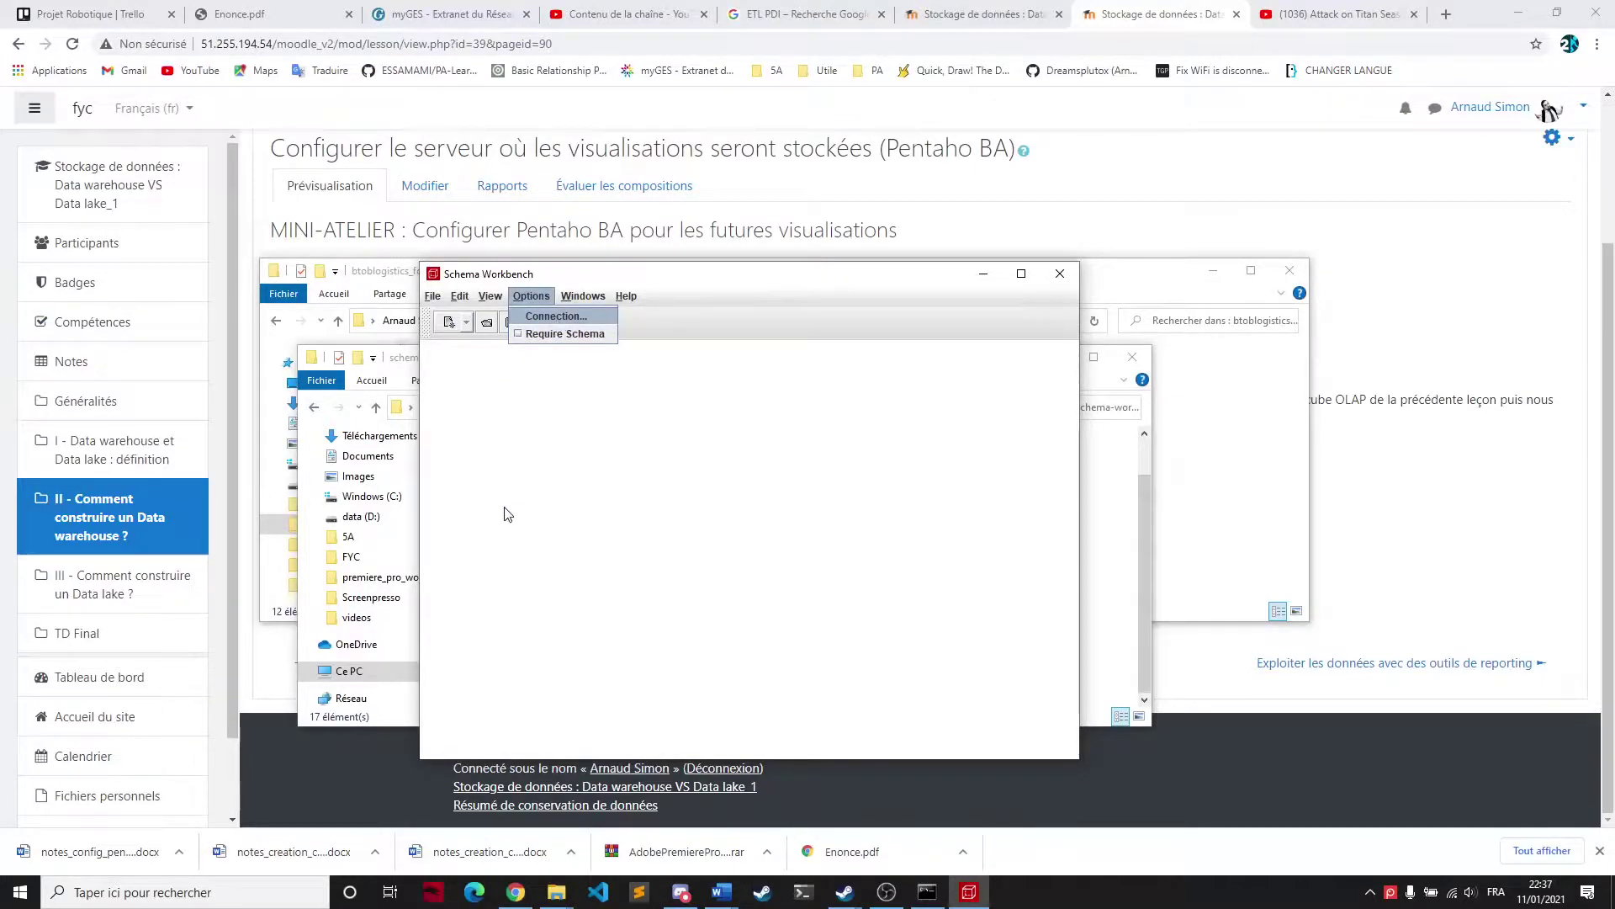
key(Return)
click(780, 186)
text(ventes_datam)
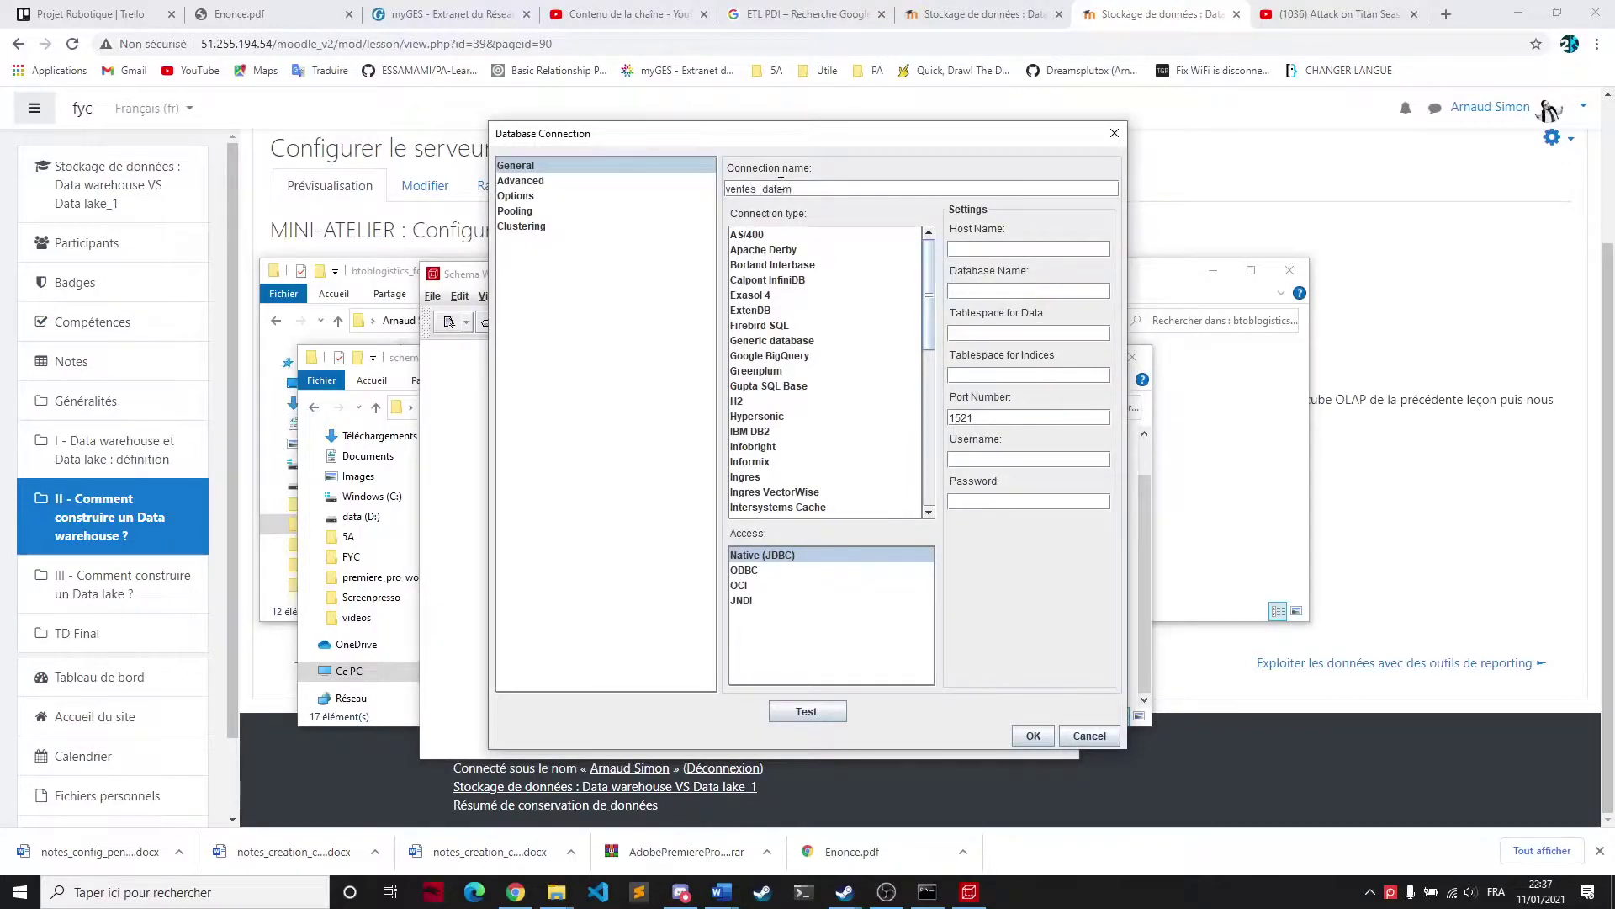
text(art)
drag(925, 264, 926, 345)
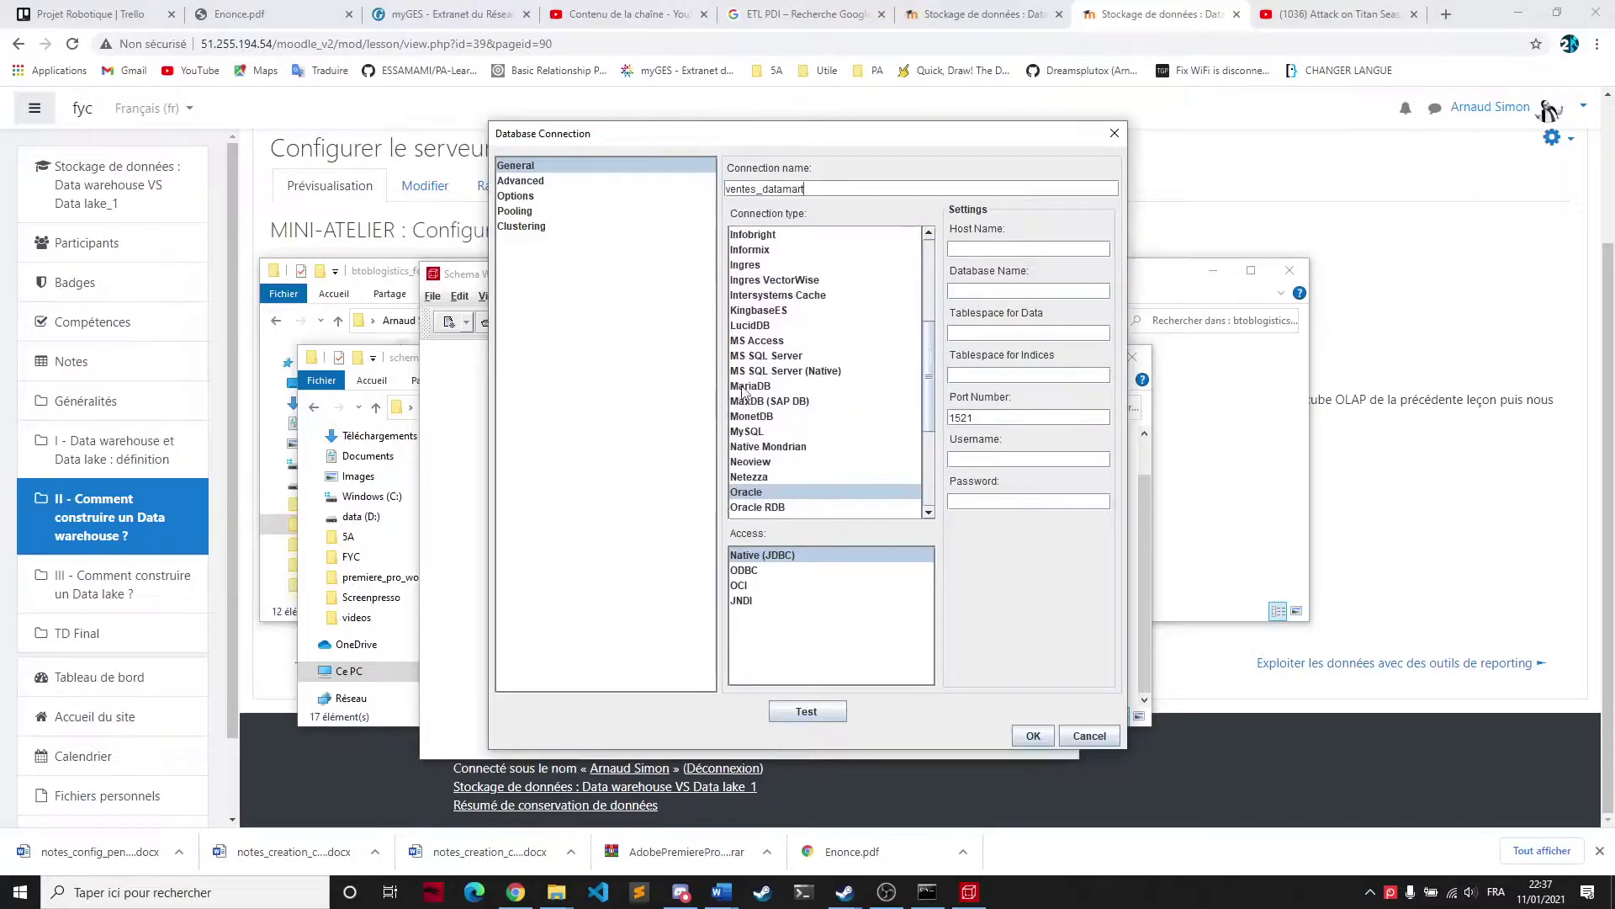
key(m)
key(y)
scroll(767, 379, down, 1)
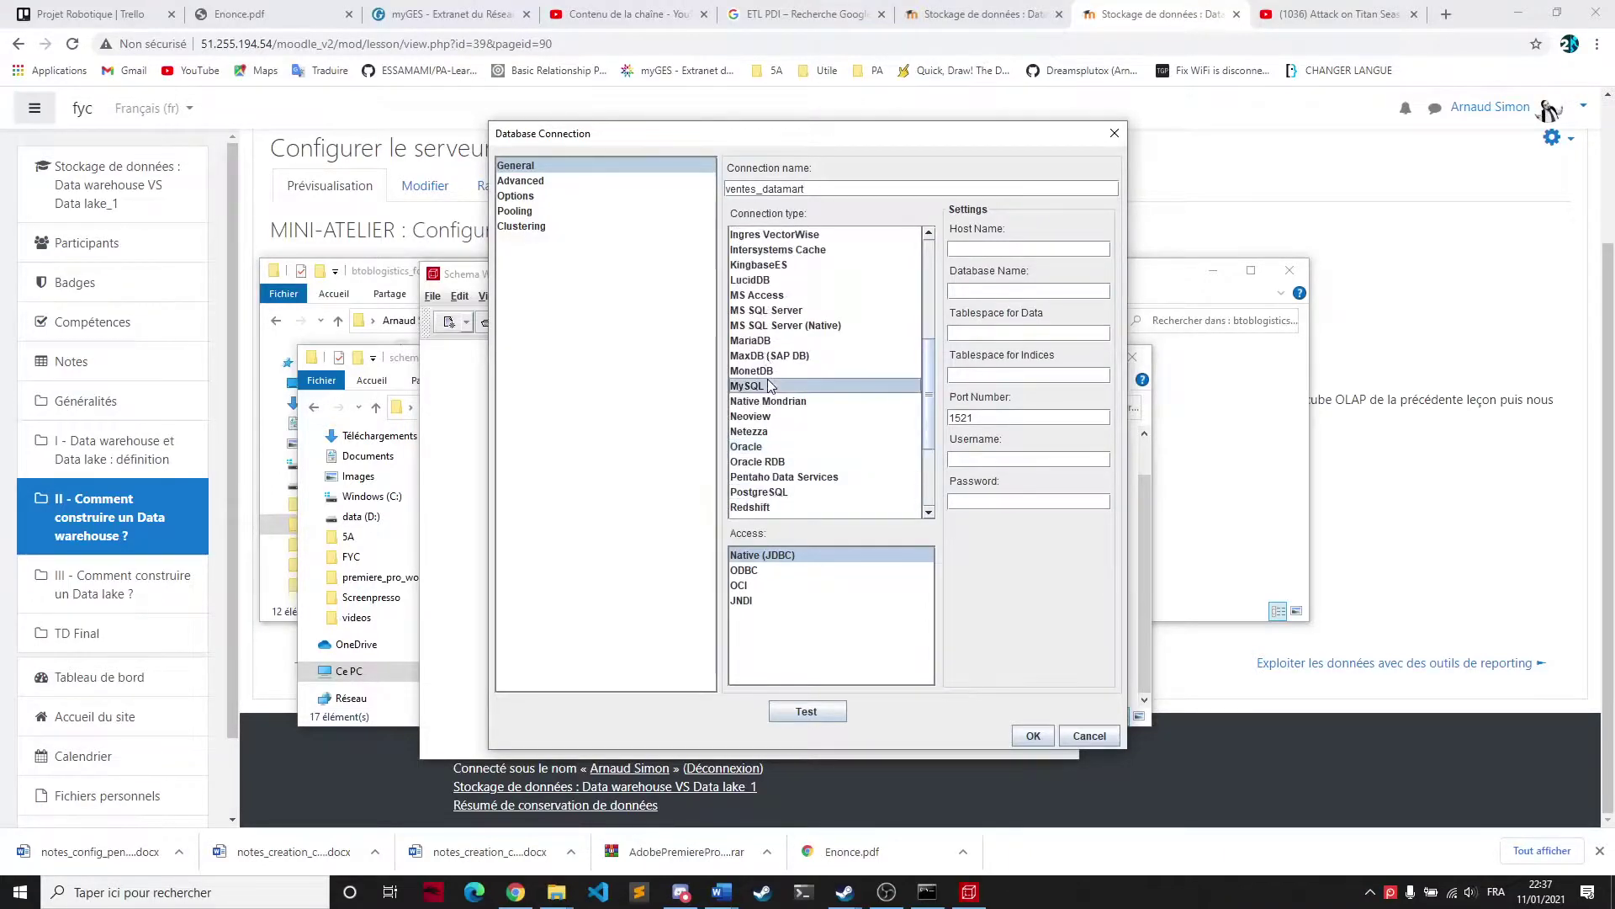
click(970, 245)
Enter host localhost, database ventes_datamart and the database username, then test and save the connection
text(localhost)
click(1023, 286)
text(ventes_datamart)
click(966, 374)
text(root)
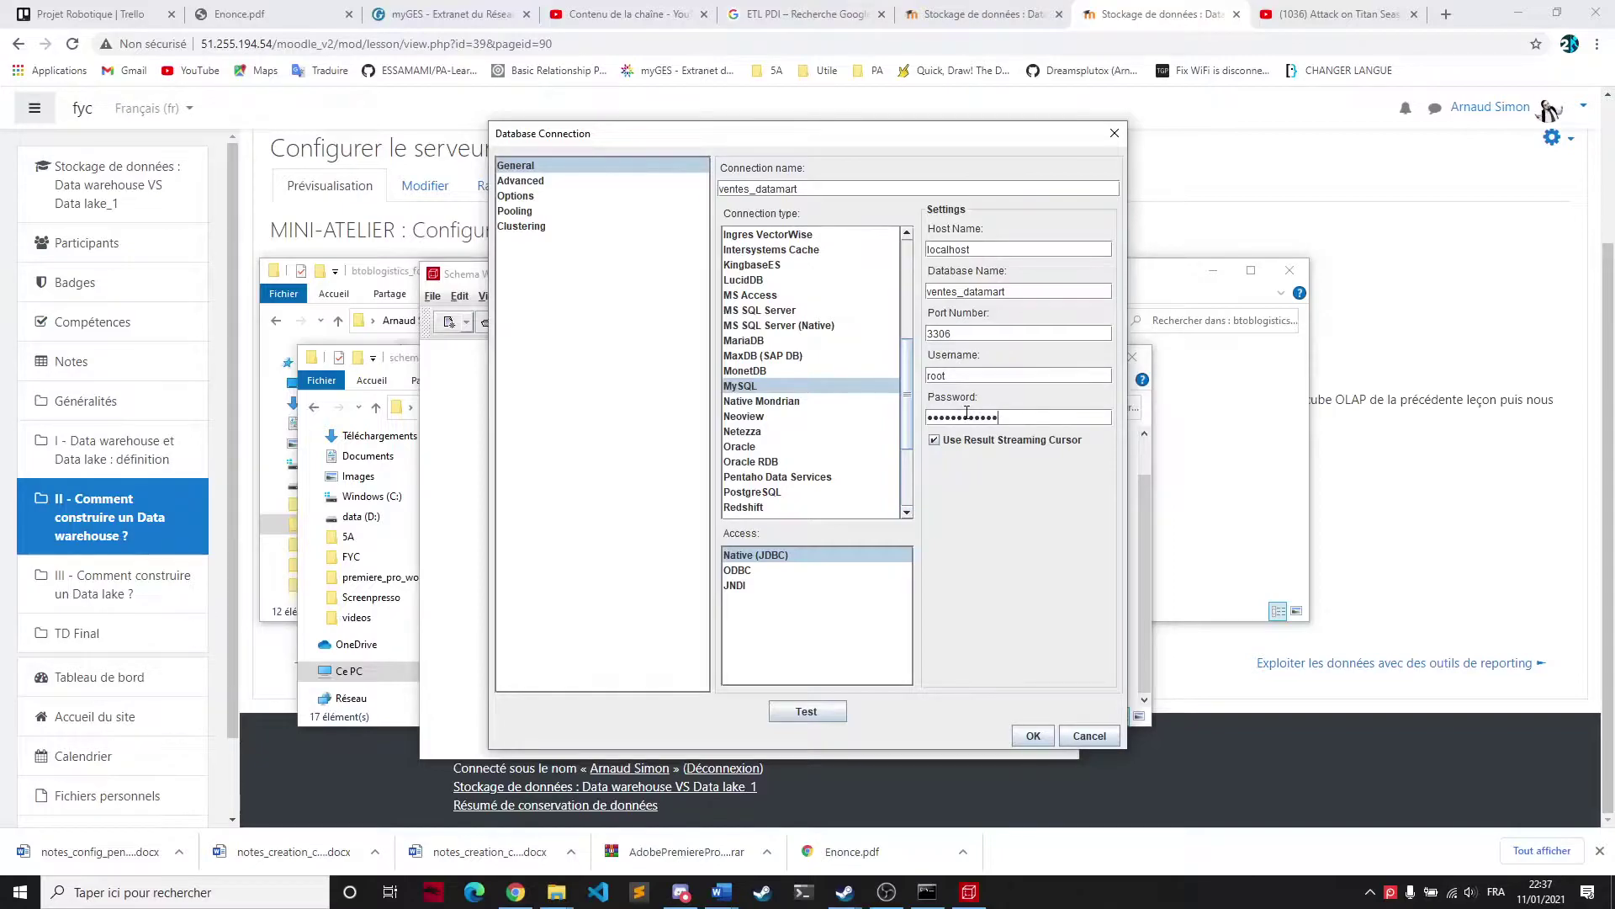
click(823, 714)
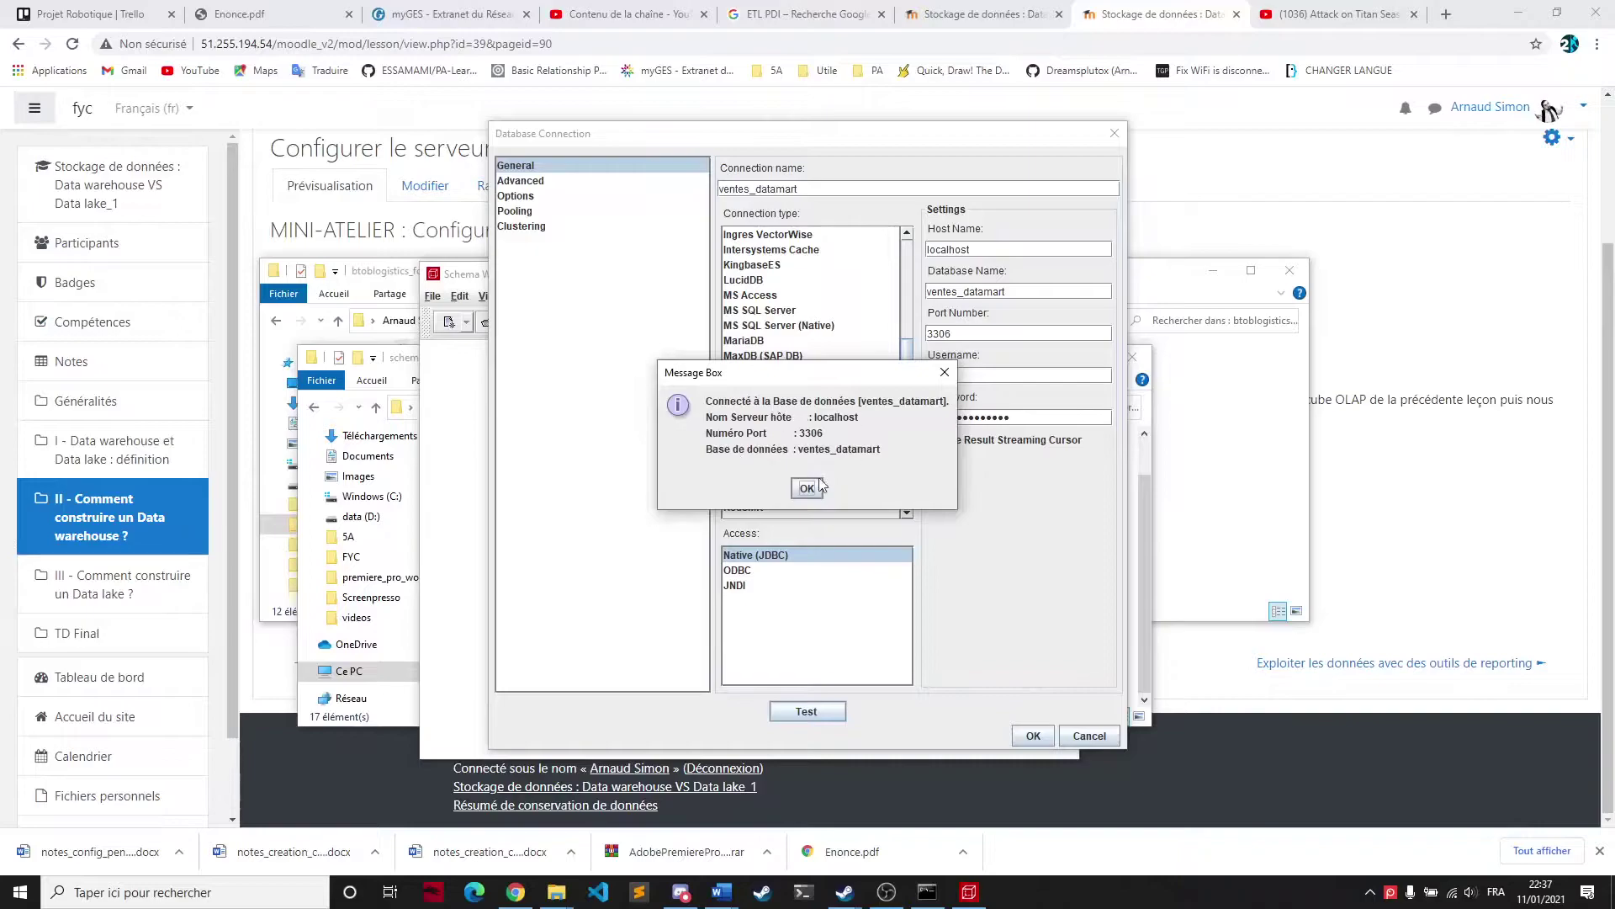
click(807, 488)
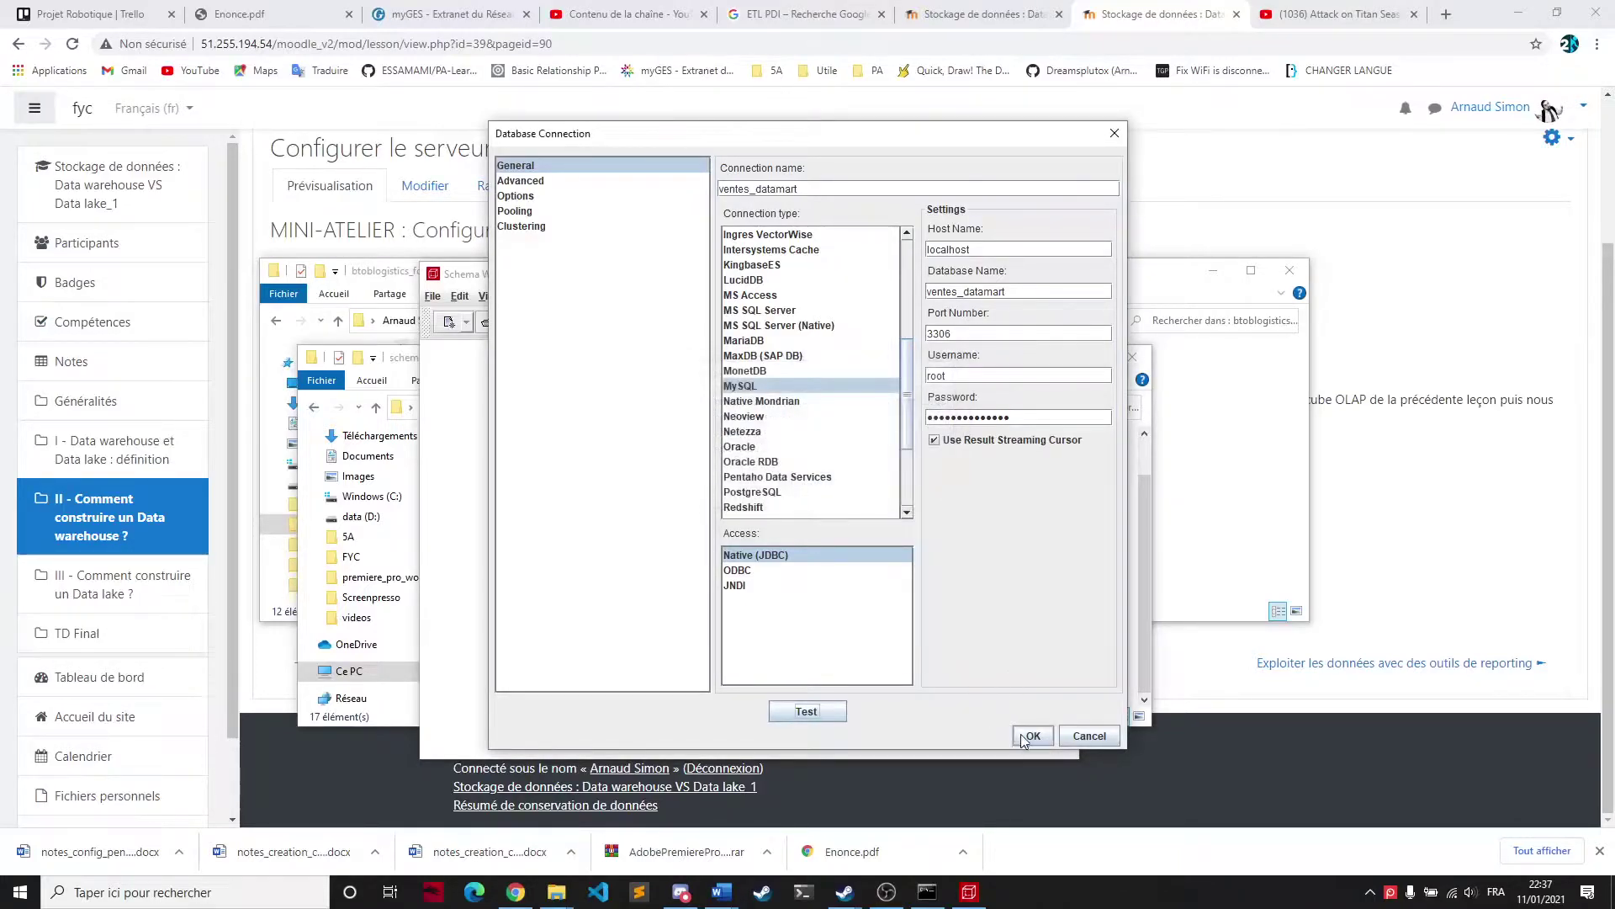
click(1028, 735)
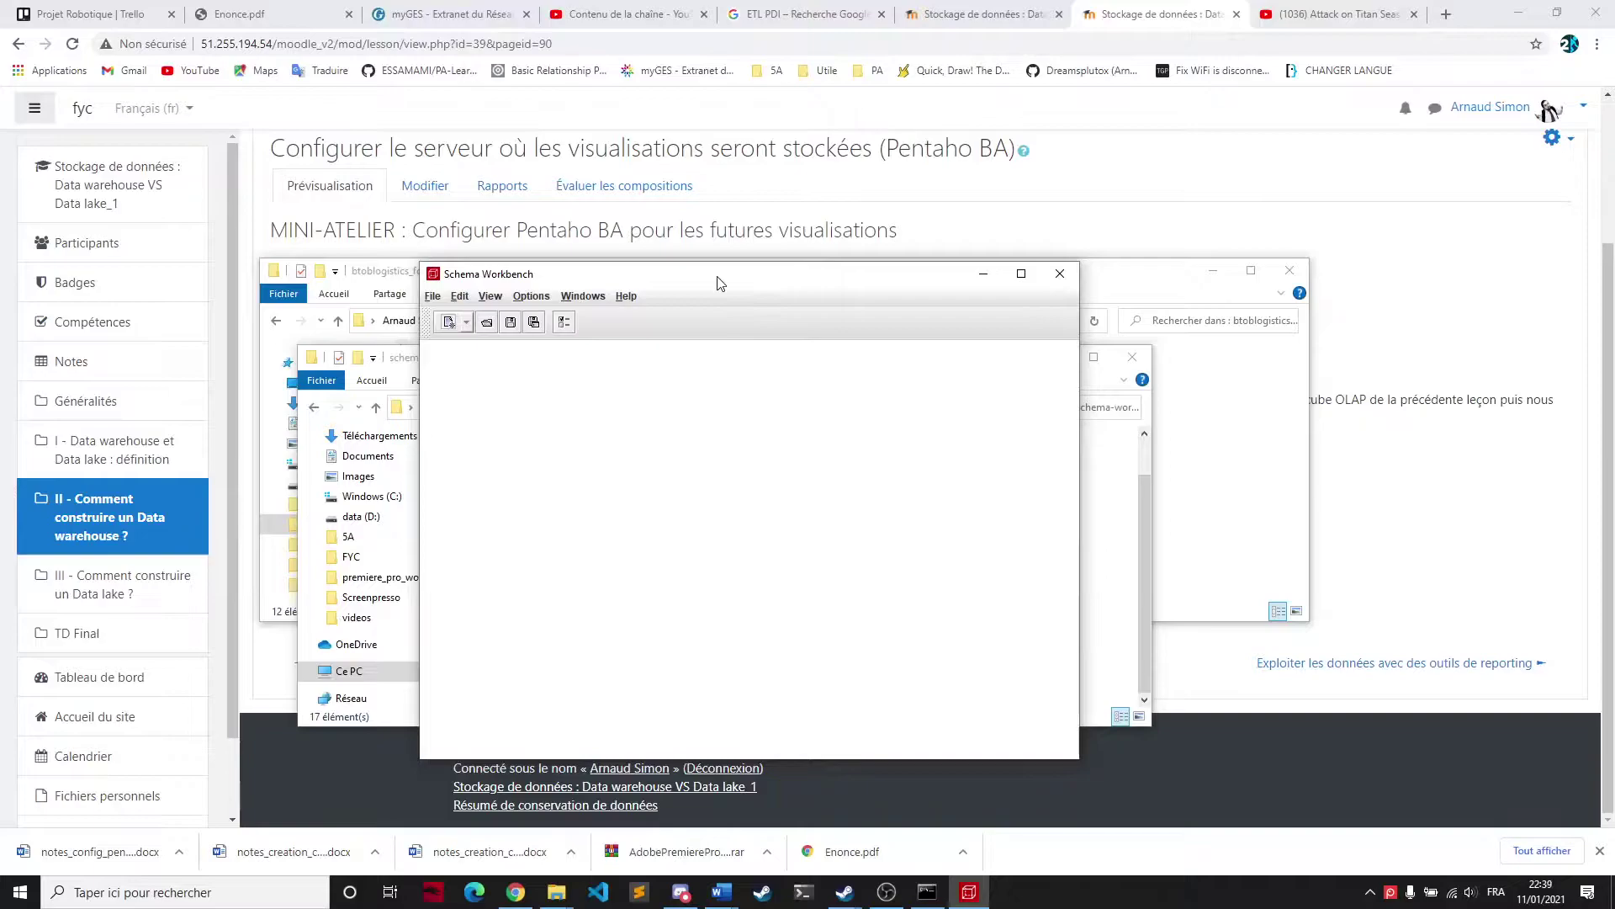
Create a schema via File > New and set its name attribute to ventes_datamart_schema
click(436, 300)
mouse_move(439, 316)
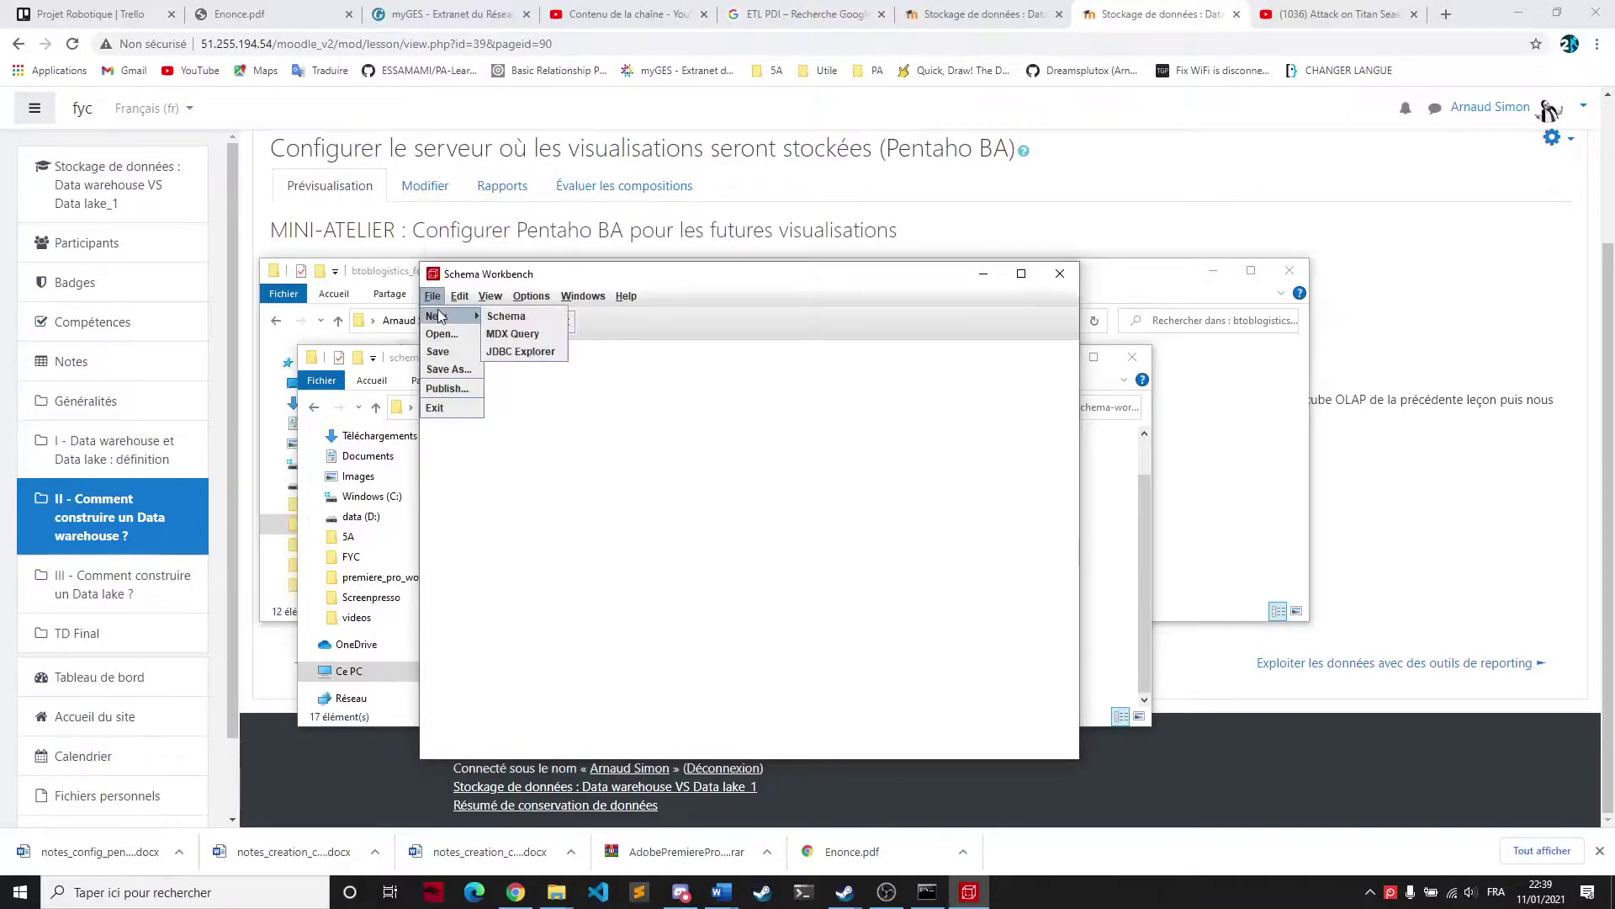
click(506, 314)
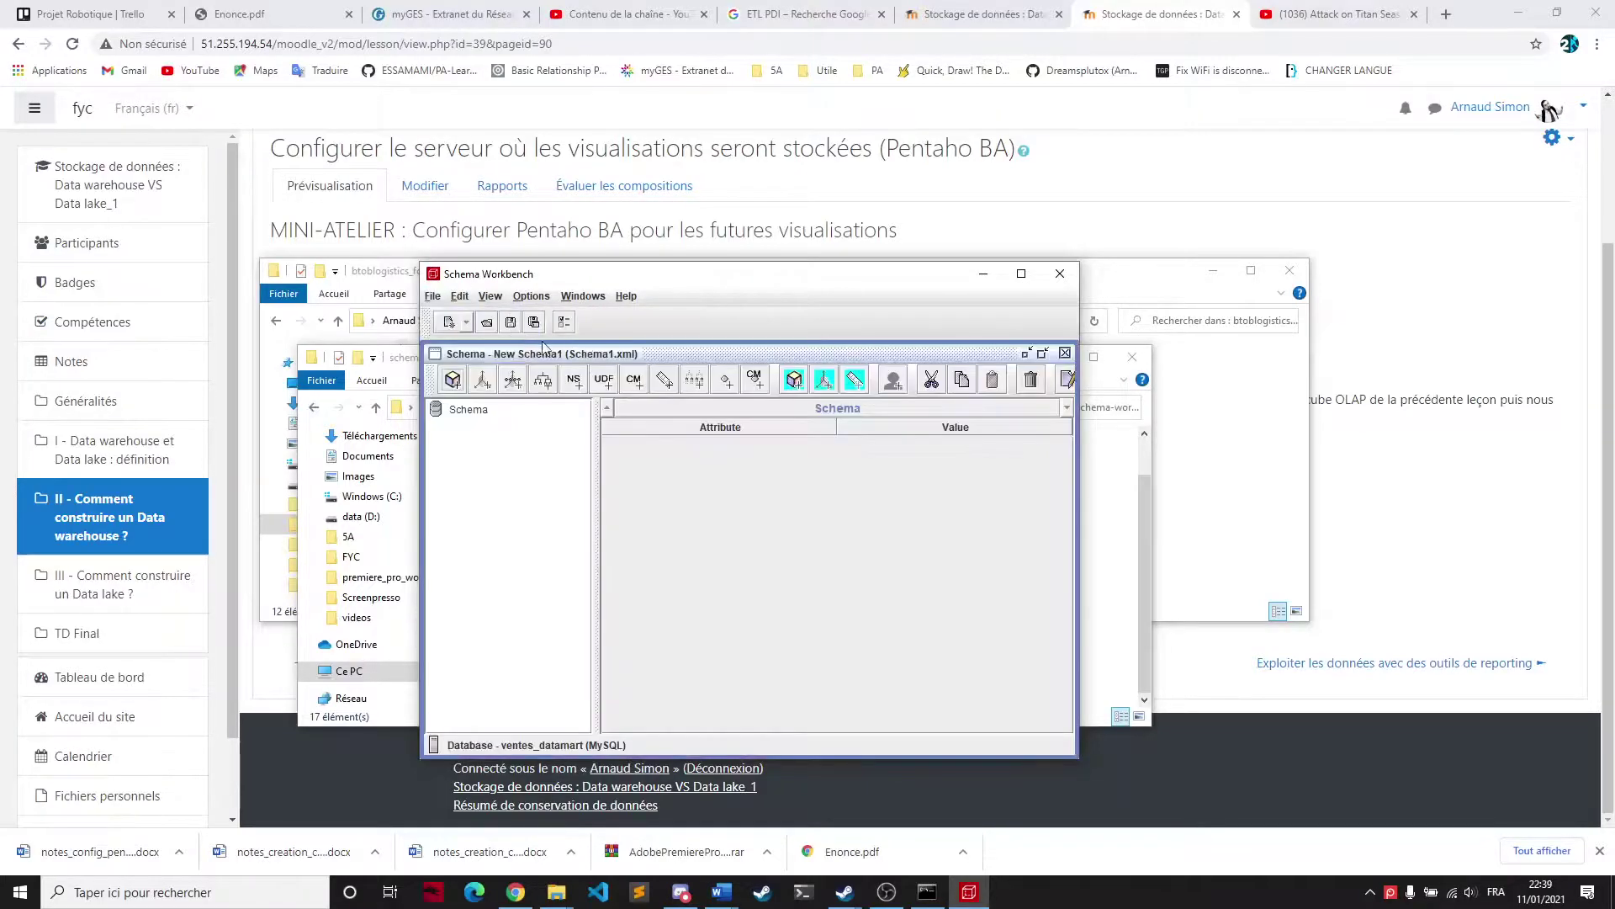
click(469, 413)
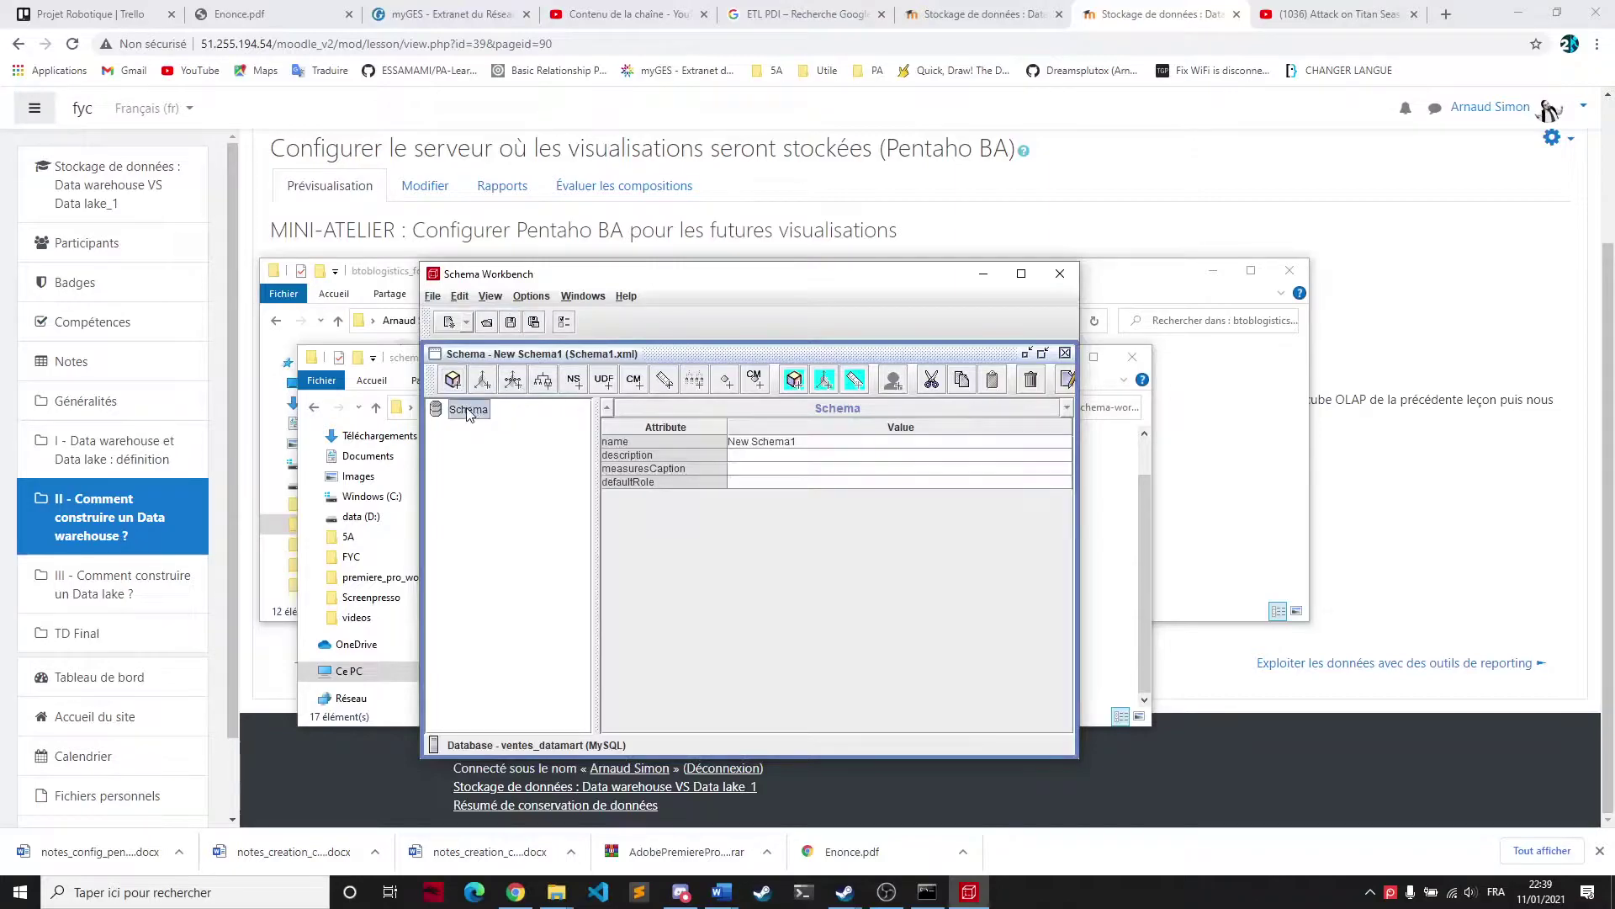
click(782, 441)
click(782, 441)
text(ventes_datamart_schema)
key(Return)
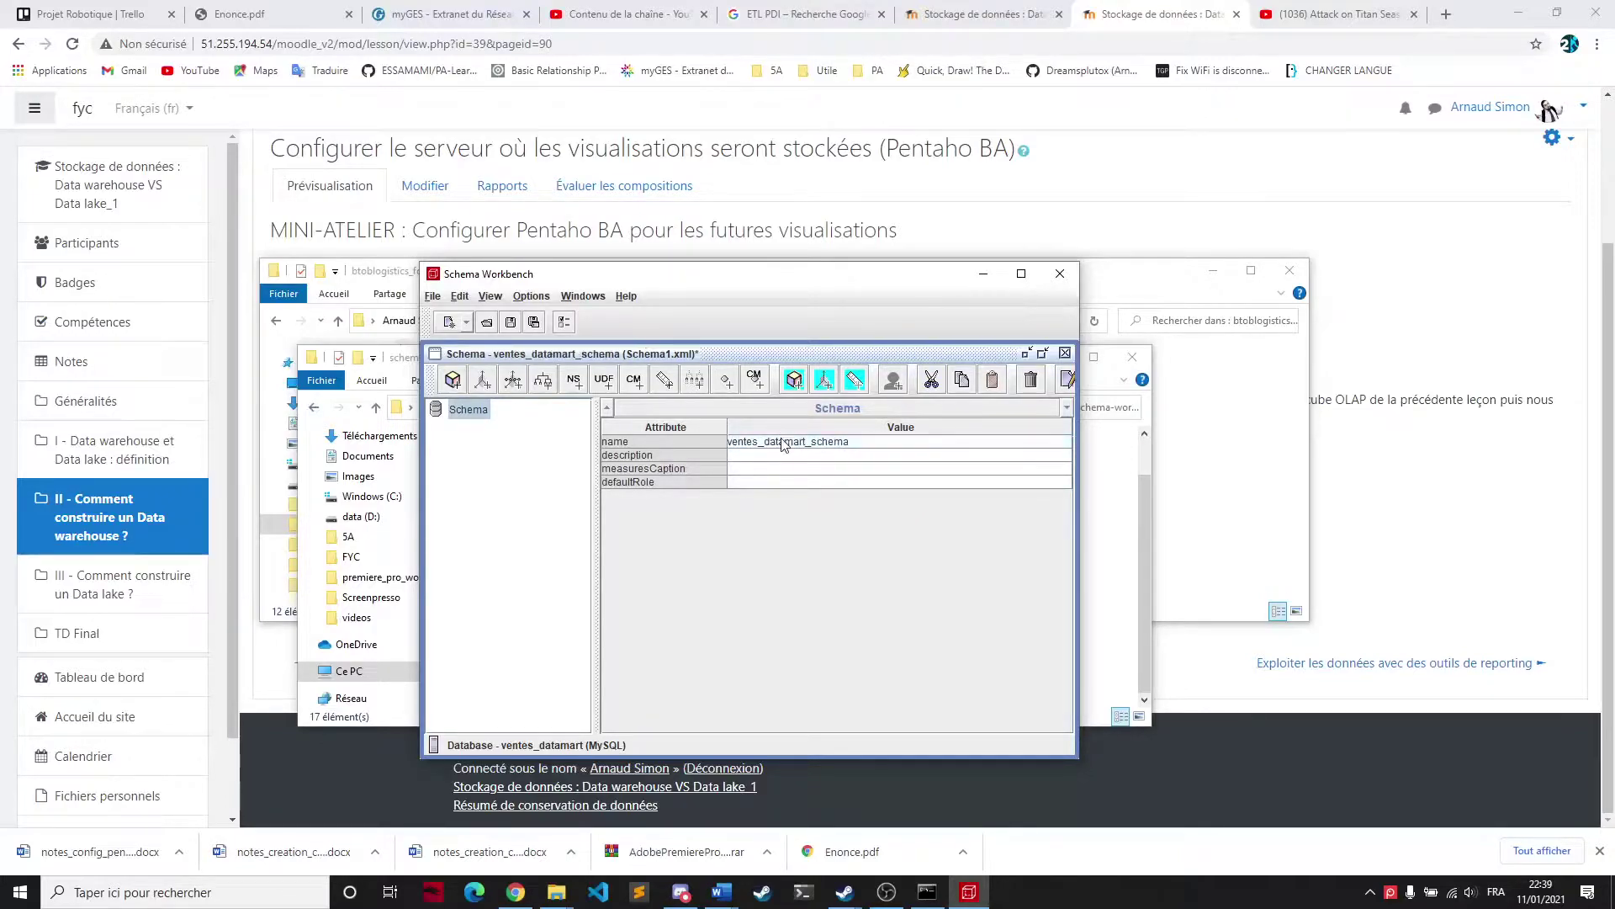
Add a cube to the schema and name it ventes_datamart_cube
right_click(461, 413)
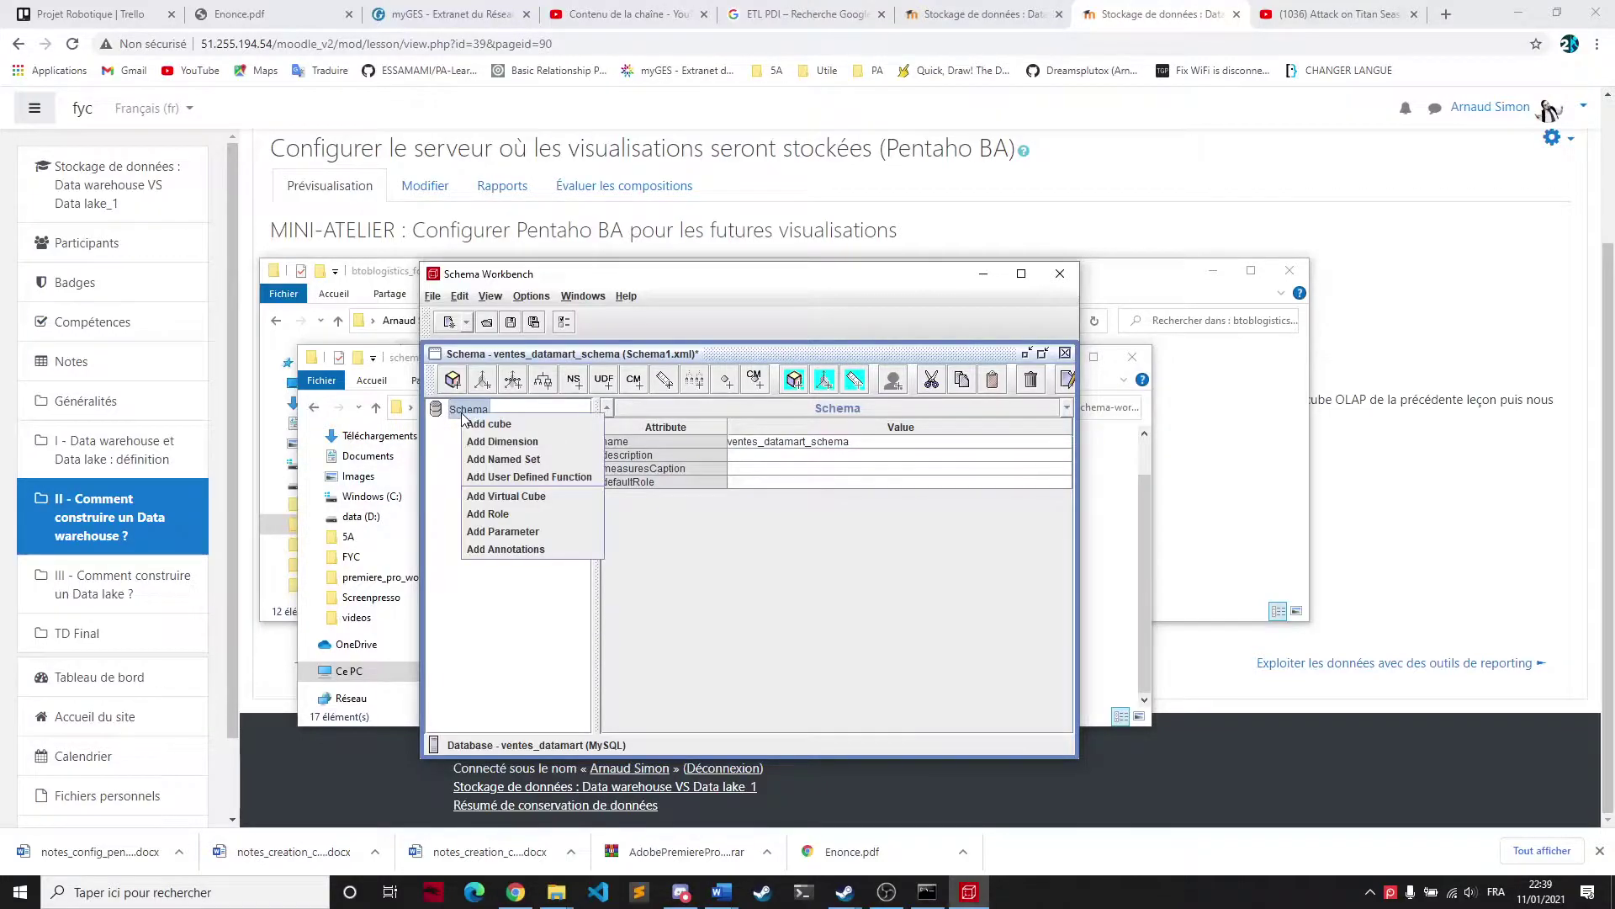
click(504, 424)
click(793, 441)
text(ventes_datamart_cube)
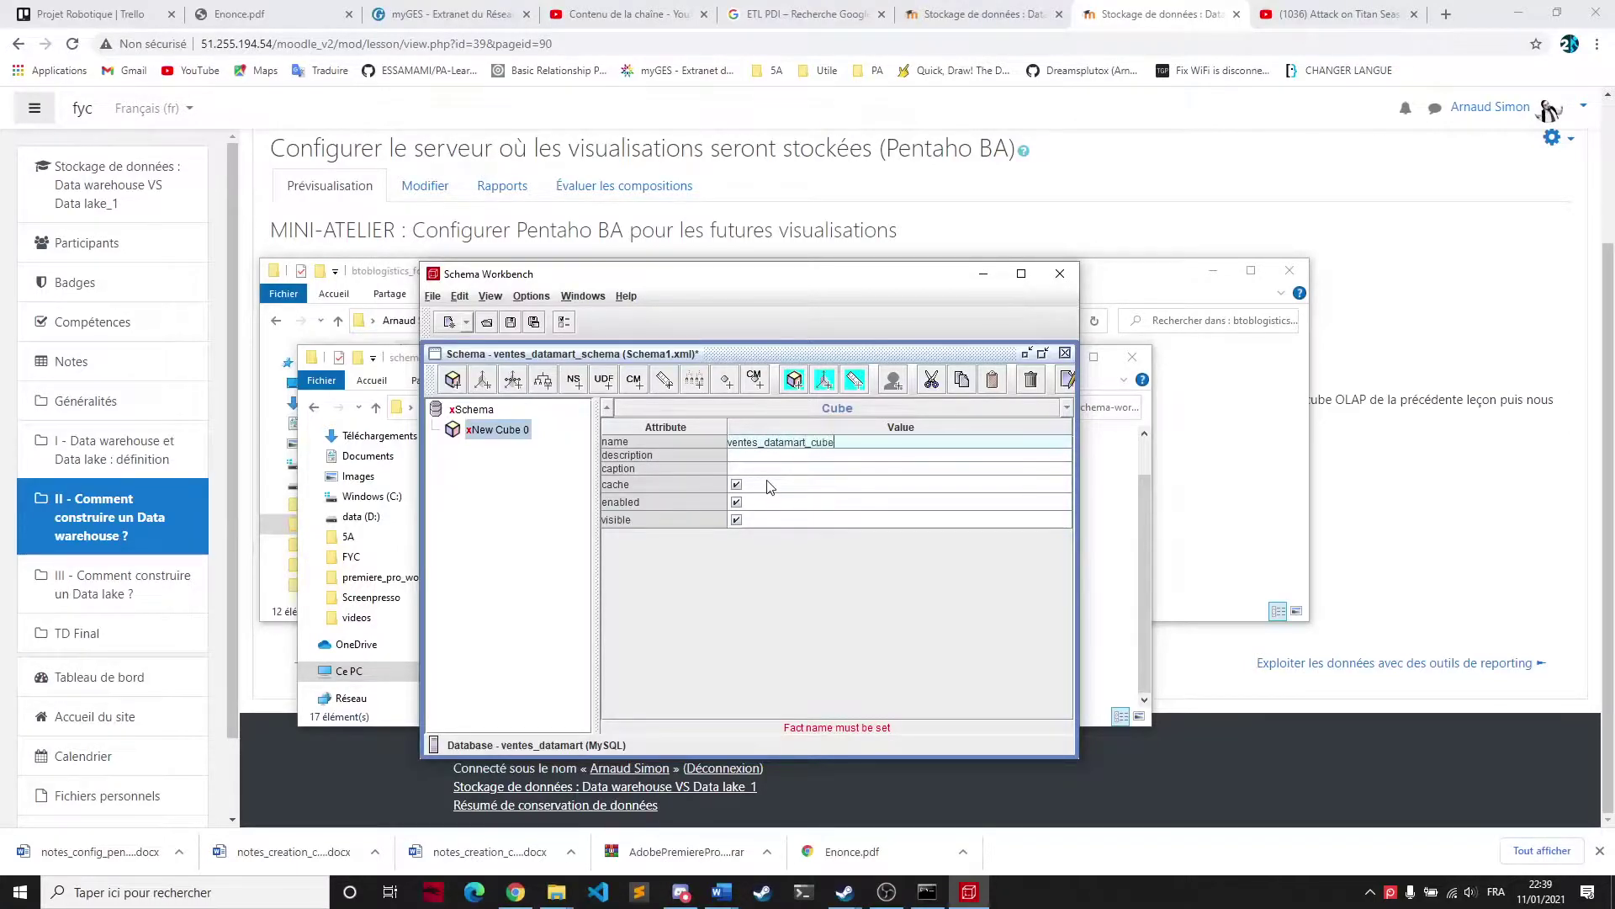
click(474, 411)
click(488, 431)
click(464, 417)
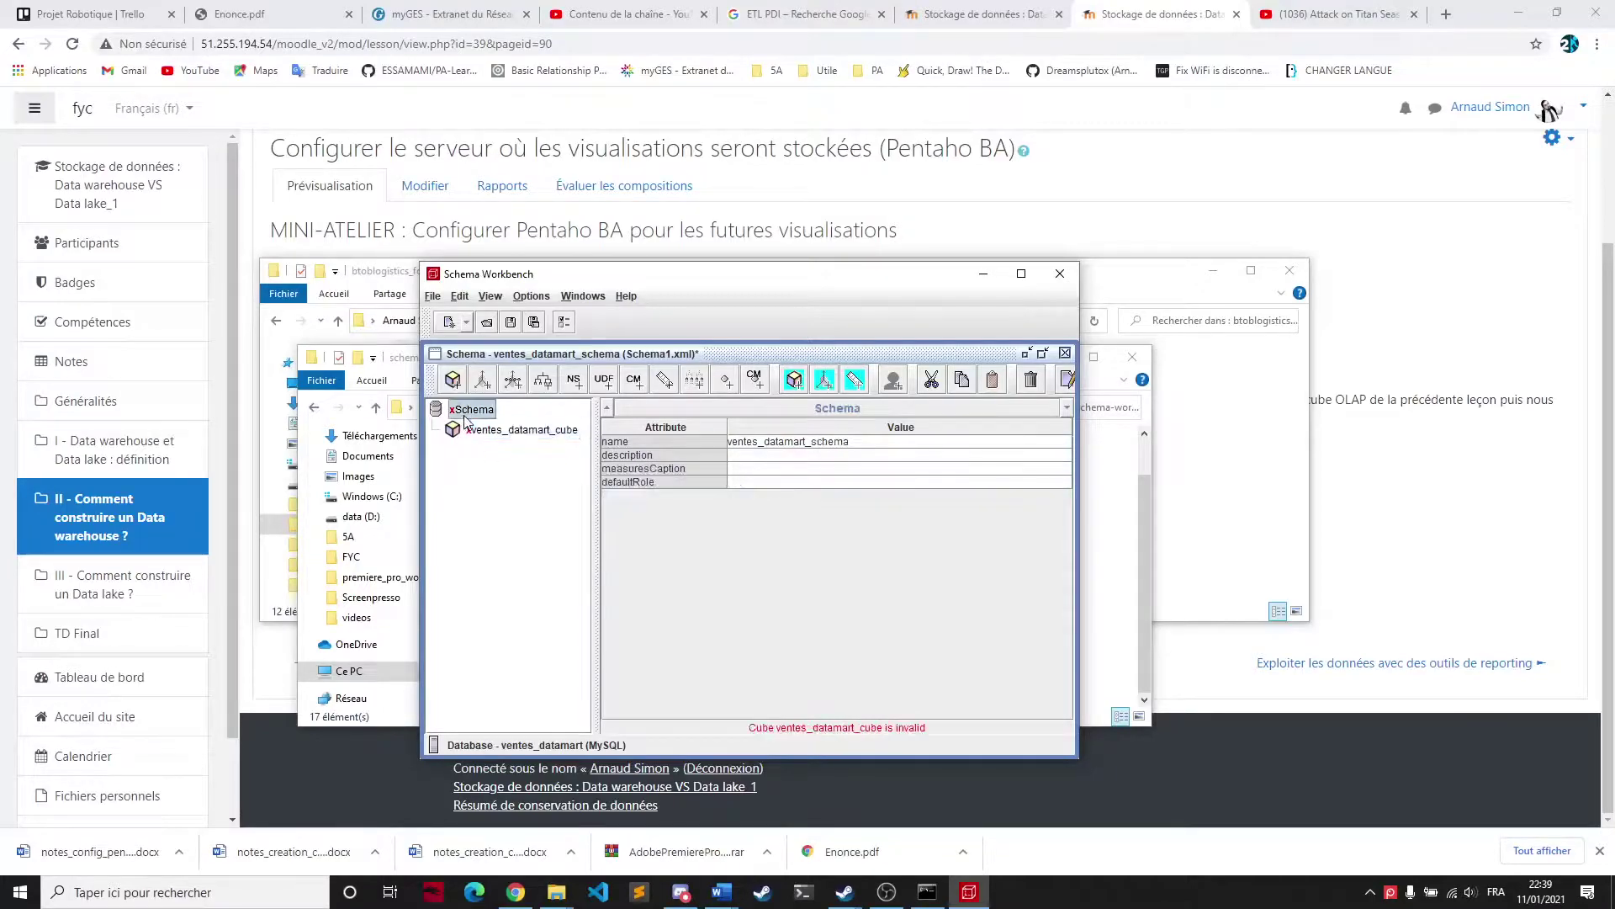
click(488, 436)
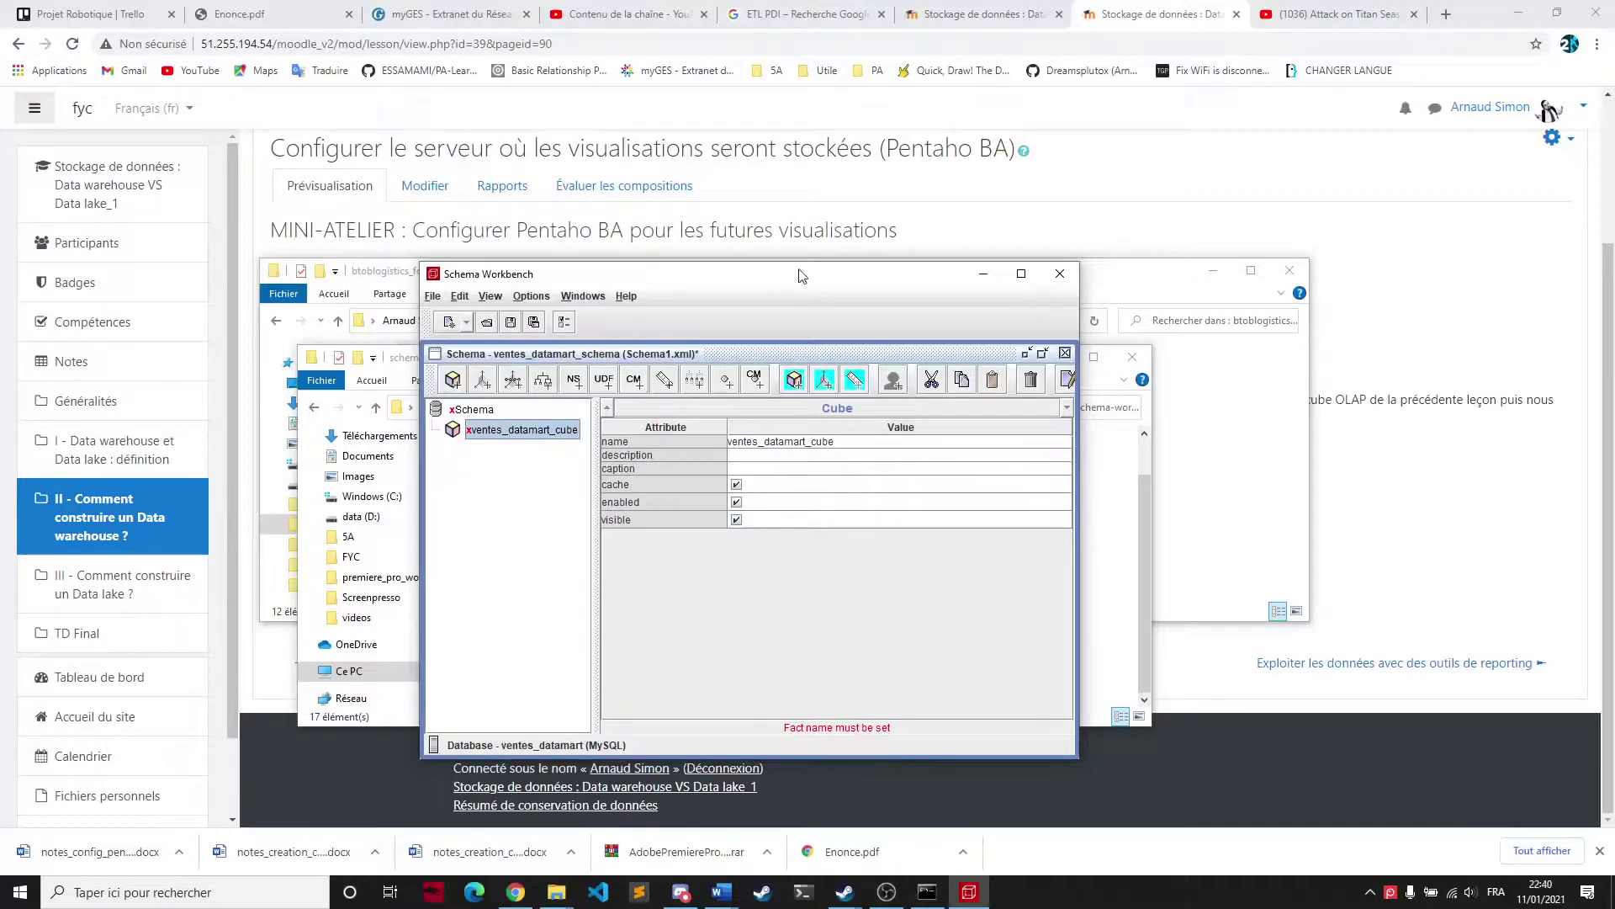
Add a fact table to the cube, leaving its schema empty and choosing the ventes table
right_click(487, 428)
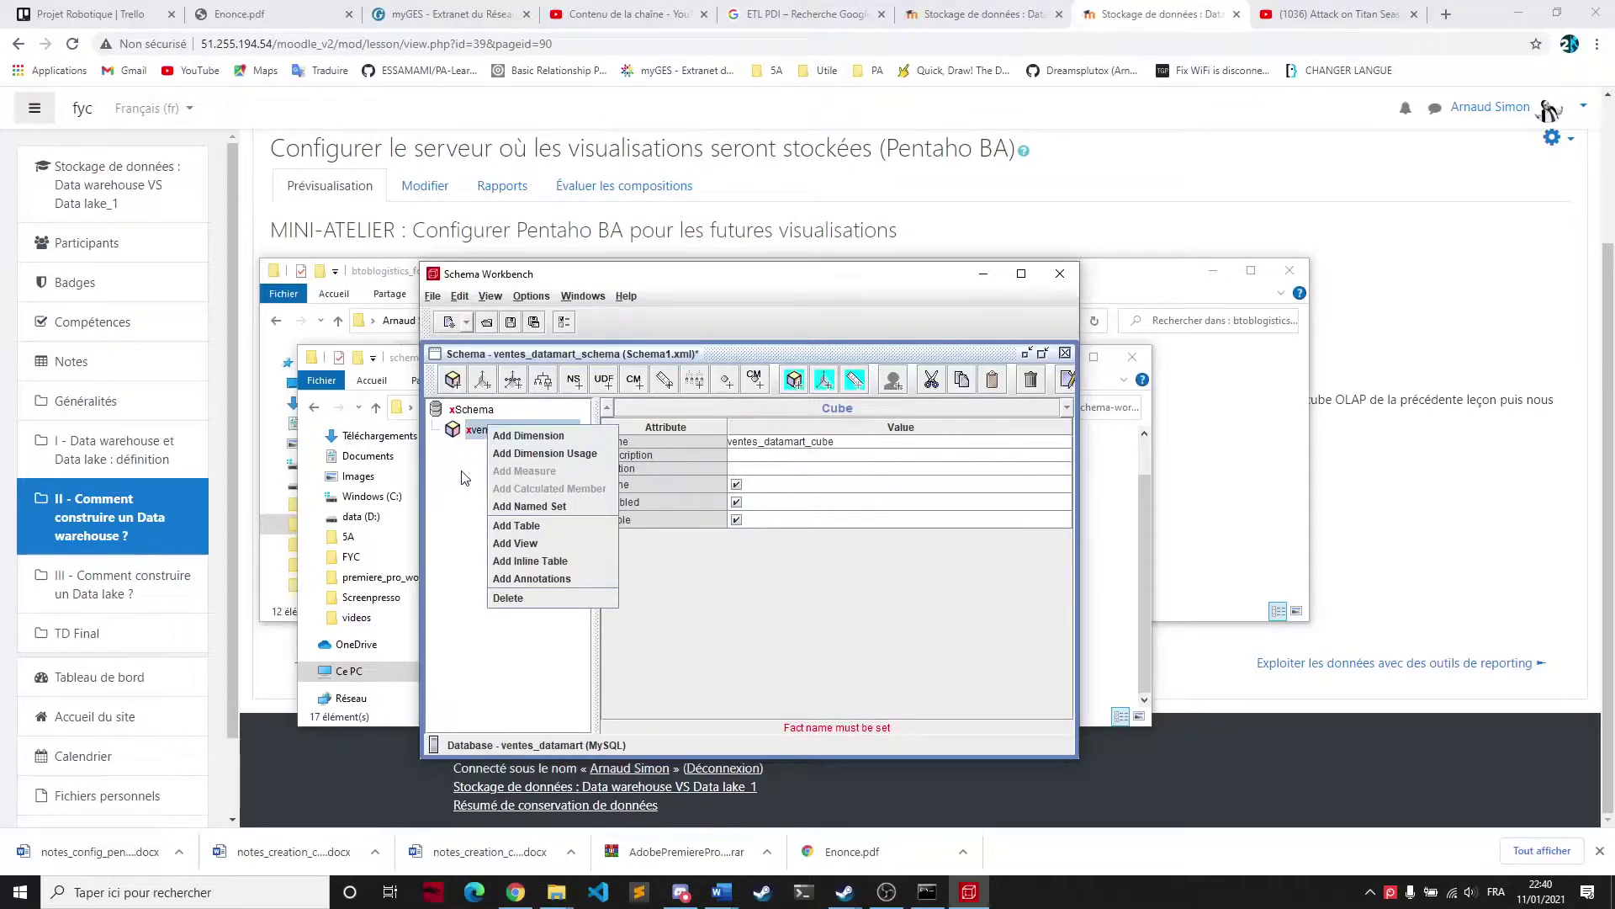
click(465, 476)
right_click(476, 429)
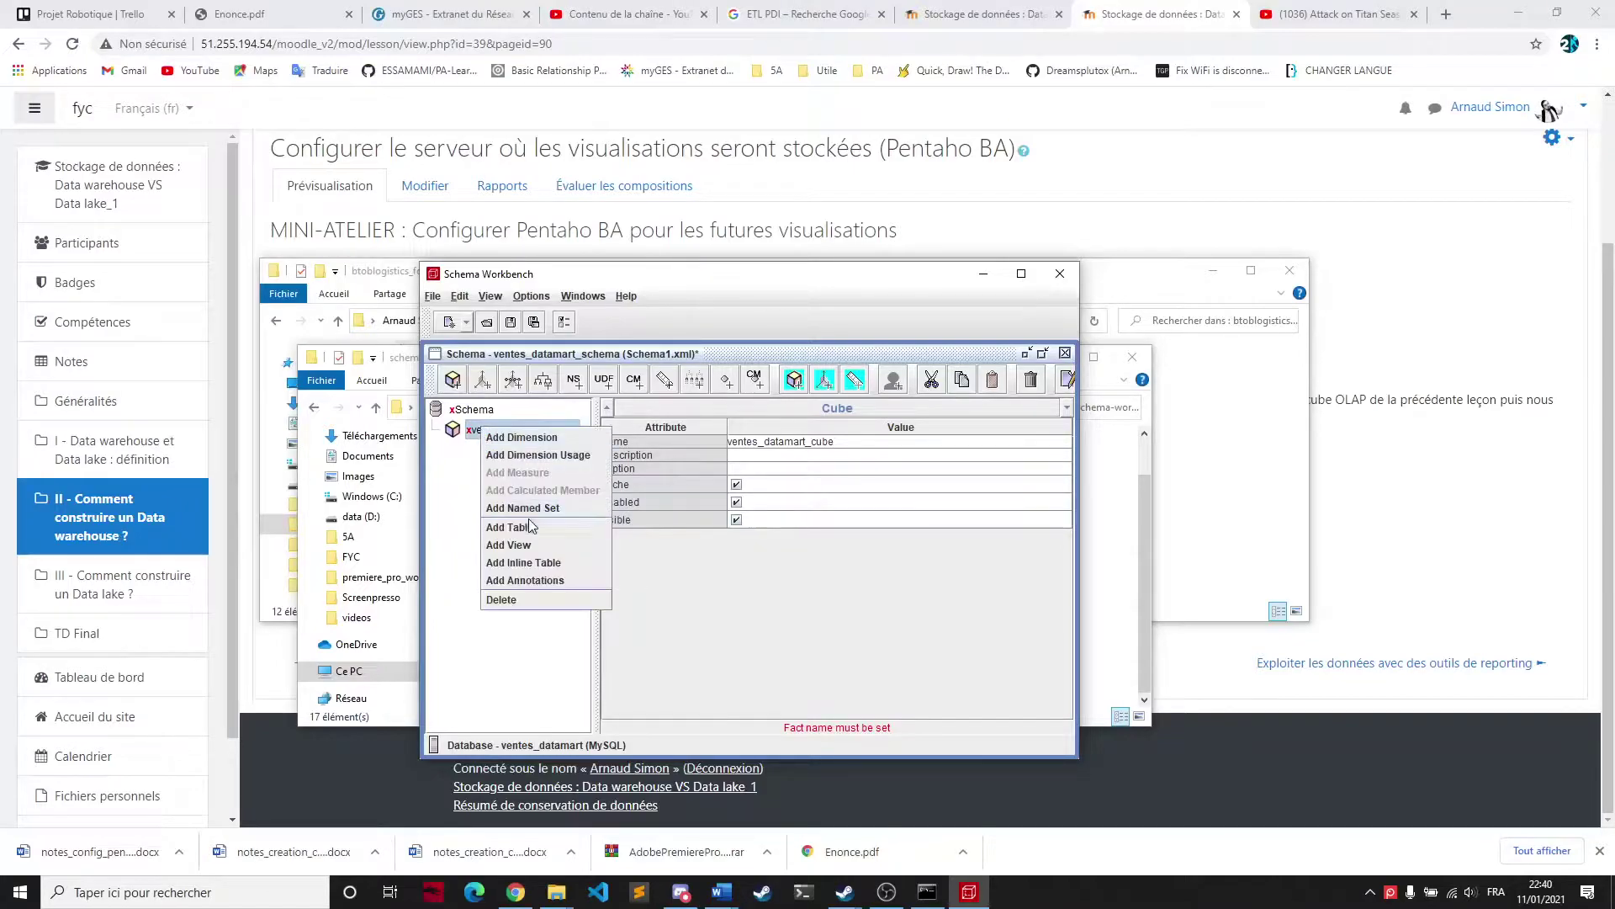
click(505, 511)
click(755, 443)
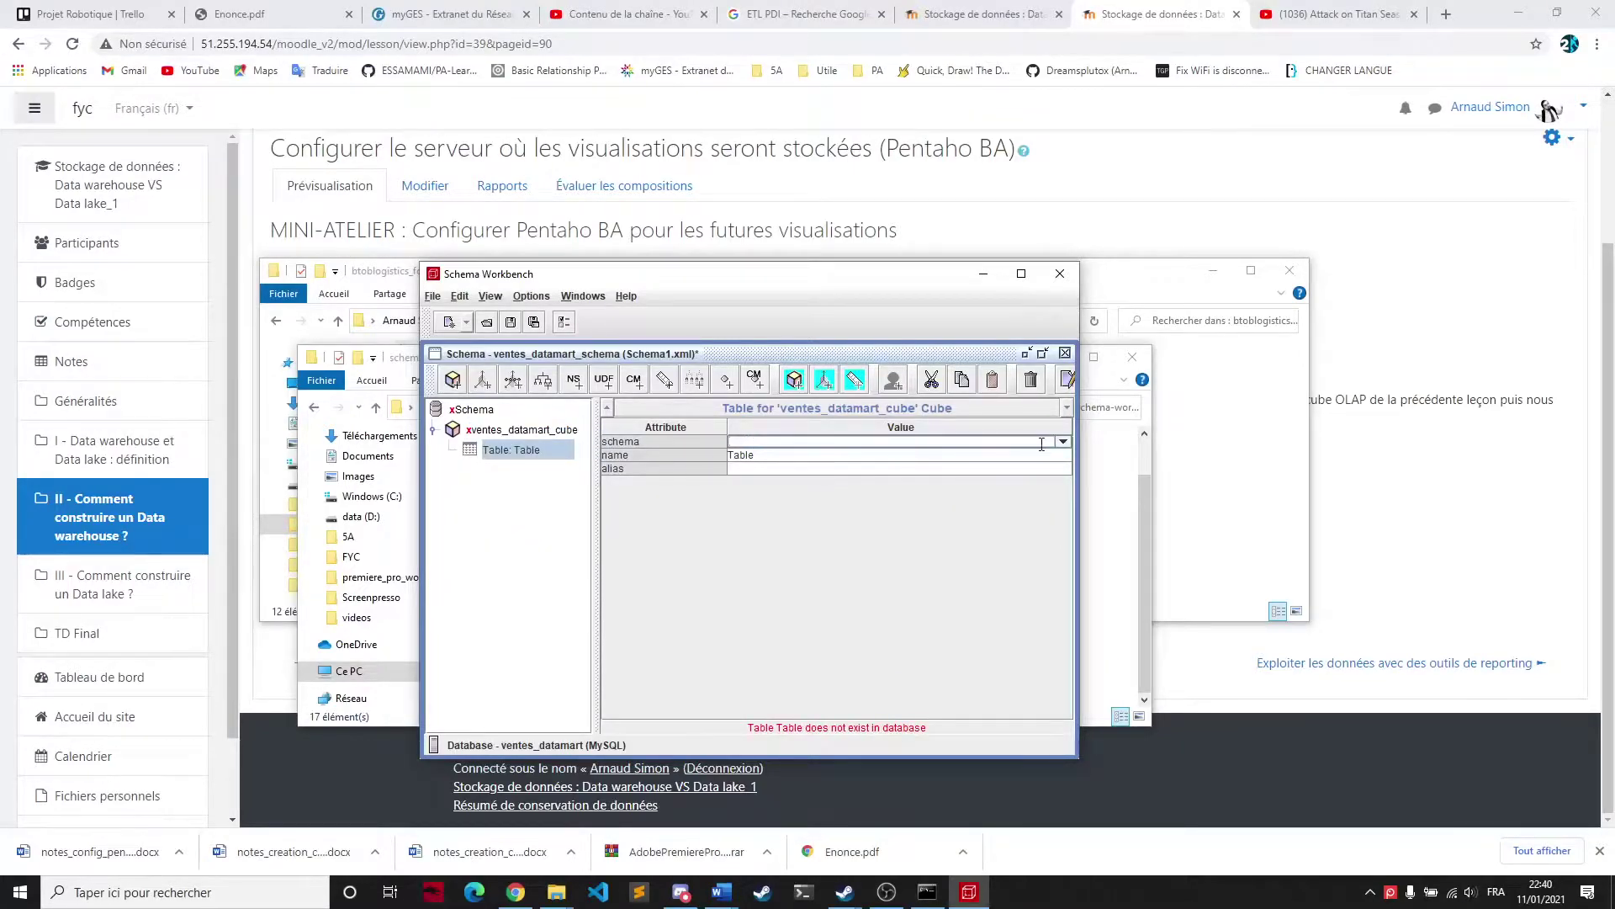
click(1063, 441)
click(1063, 441)
click(742, 455)
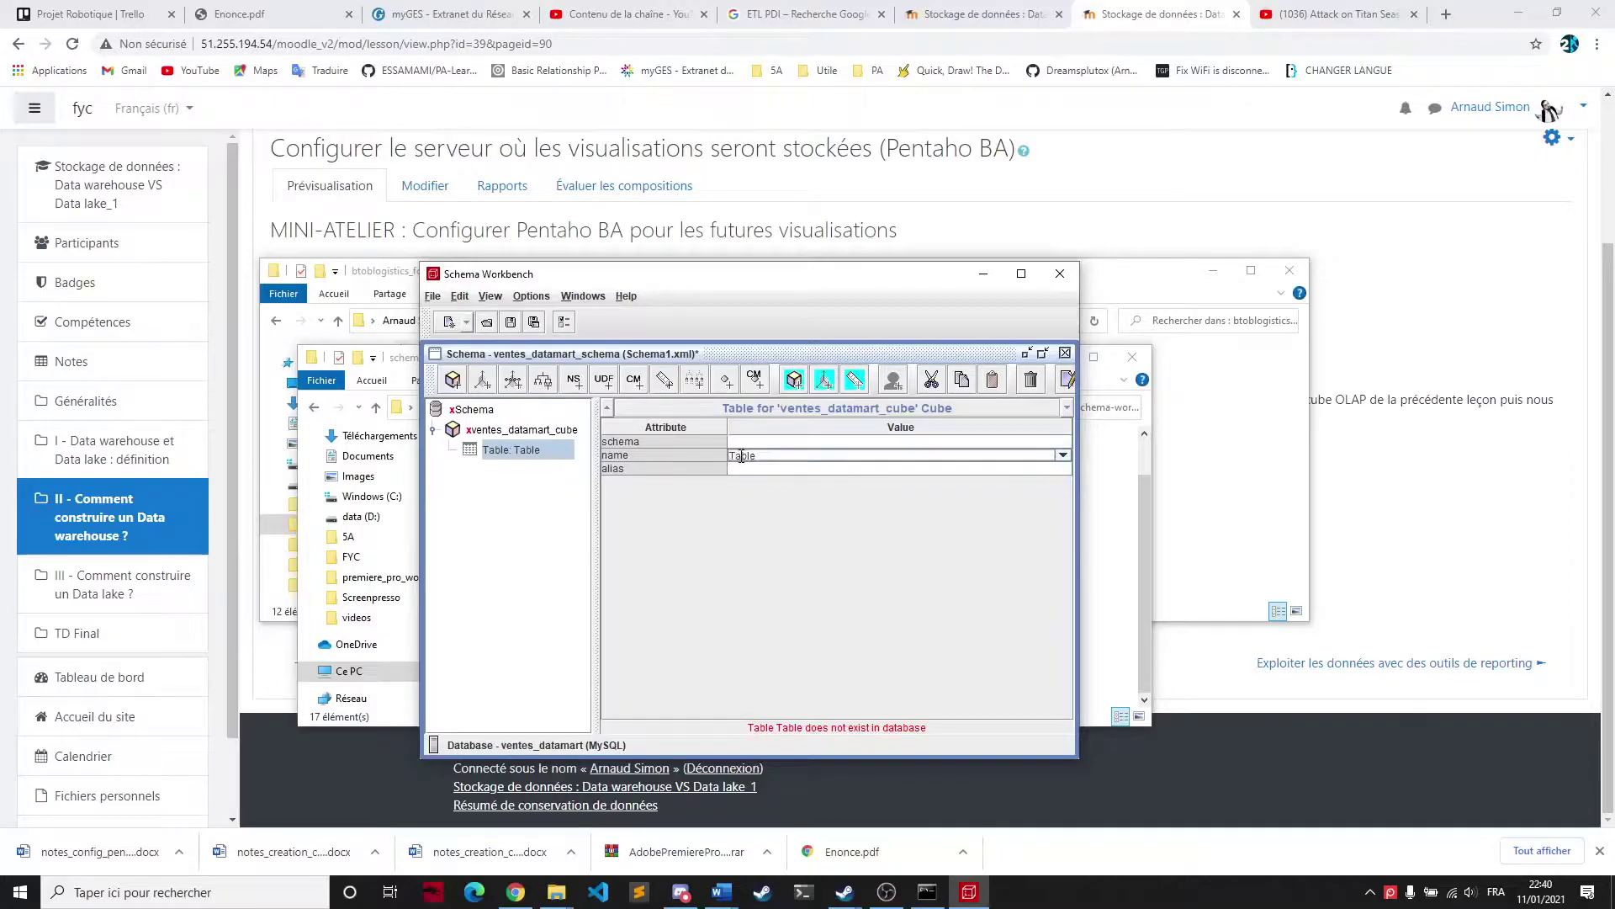
click(1063, 455)
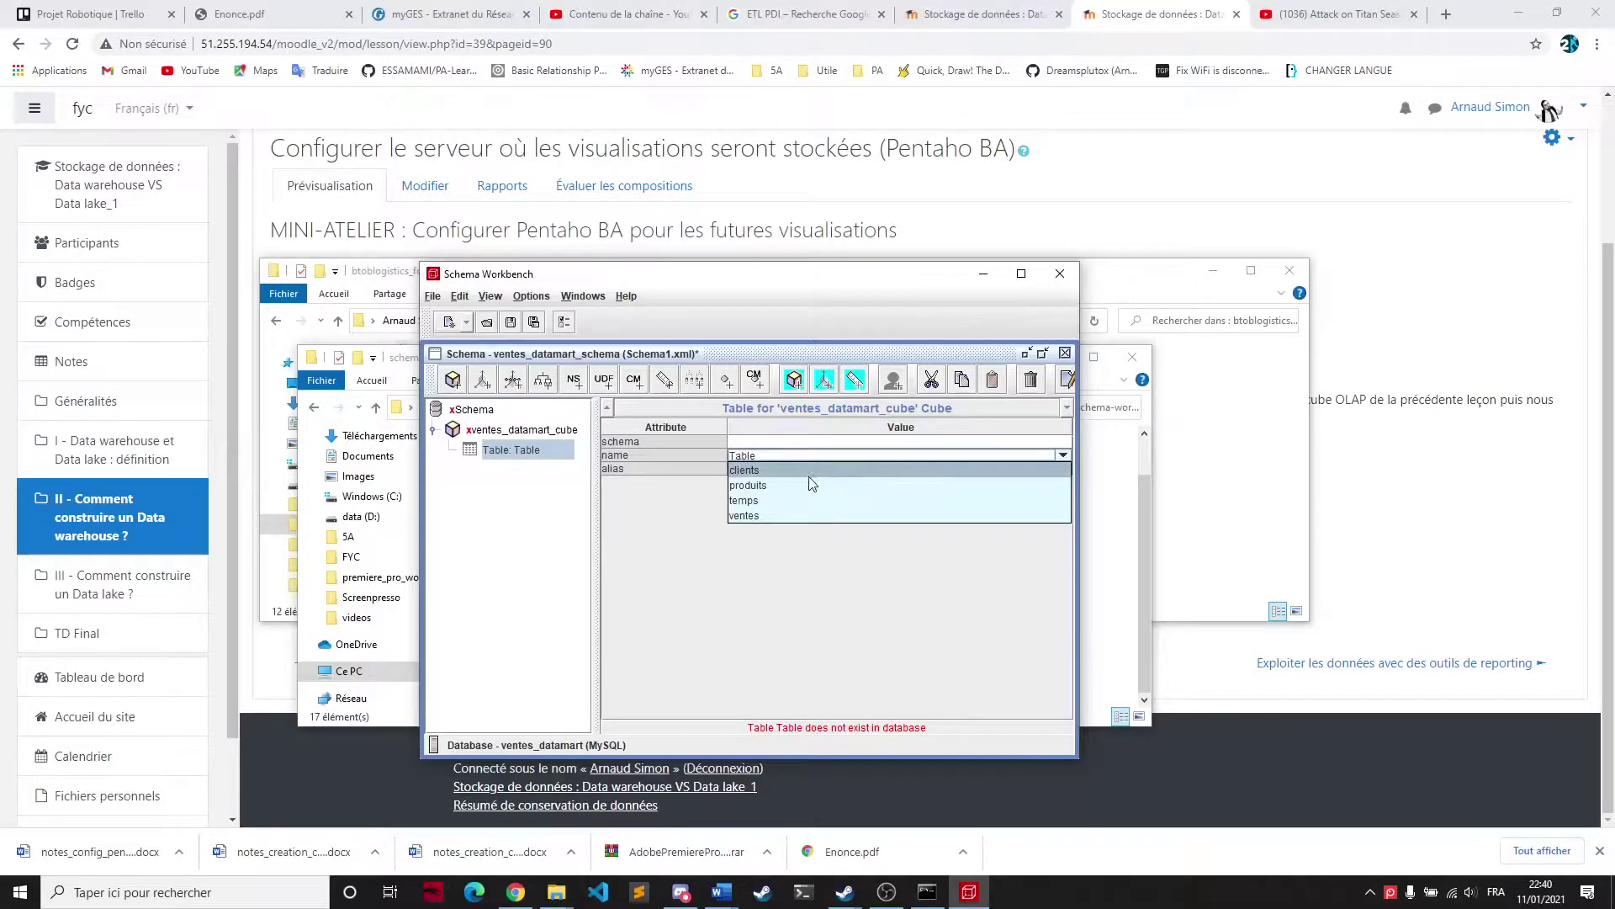
click(775, 516)
click(516, 449)
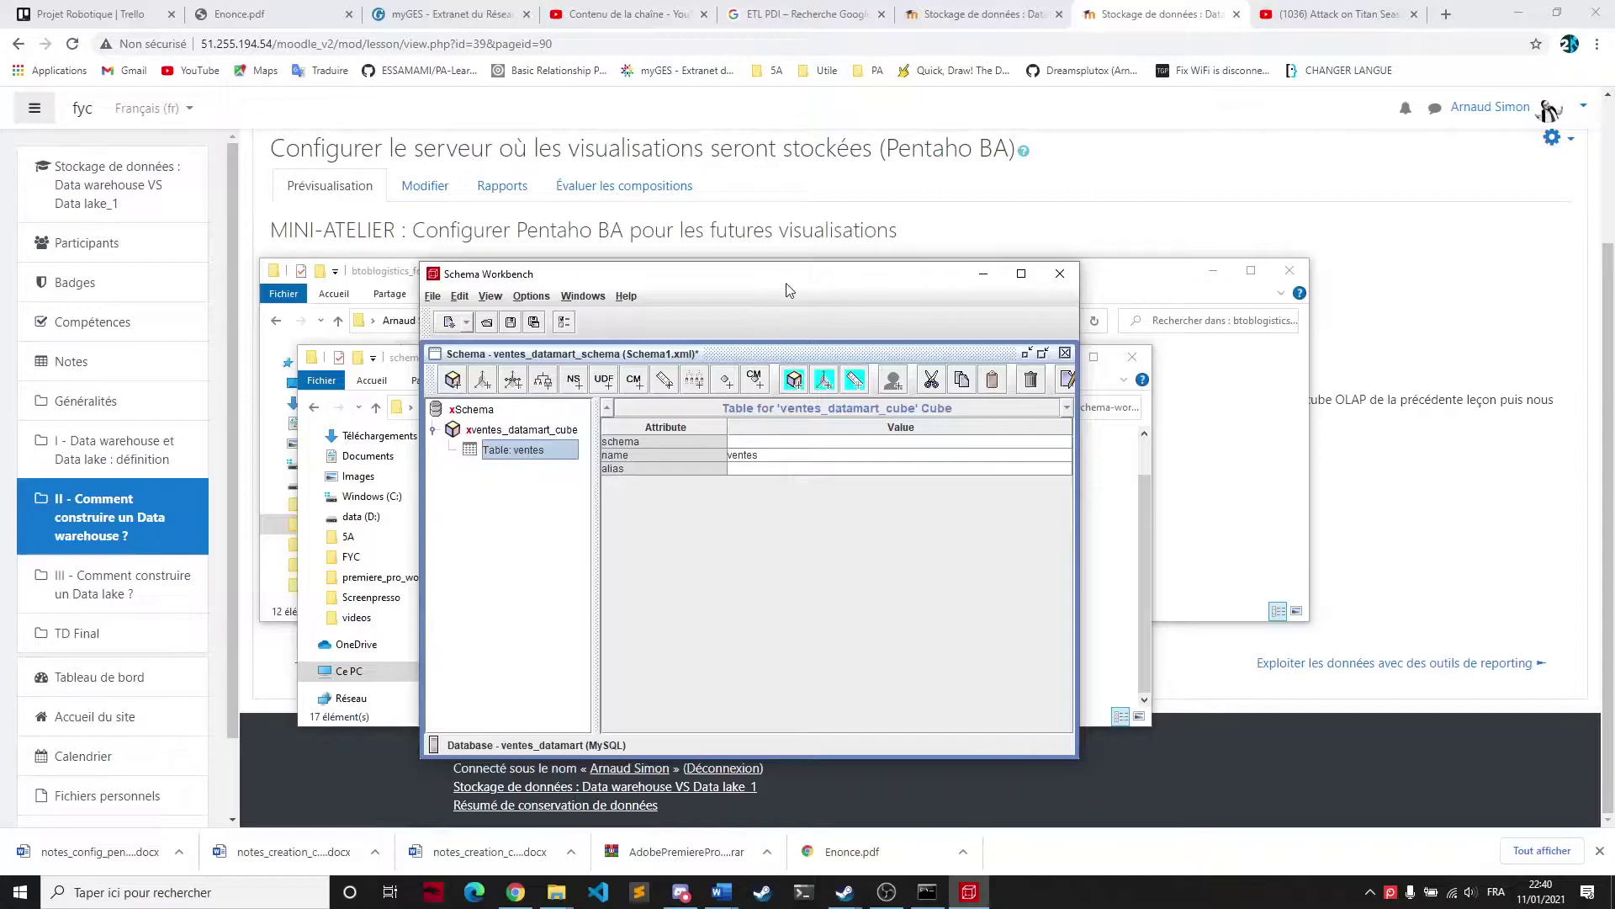
click(509, 434)
Add a dimension to the cube named Clients with foreign key clients_idClients
right_click(509, 433)
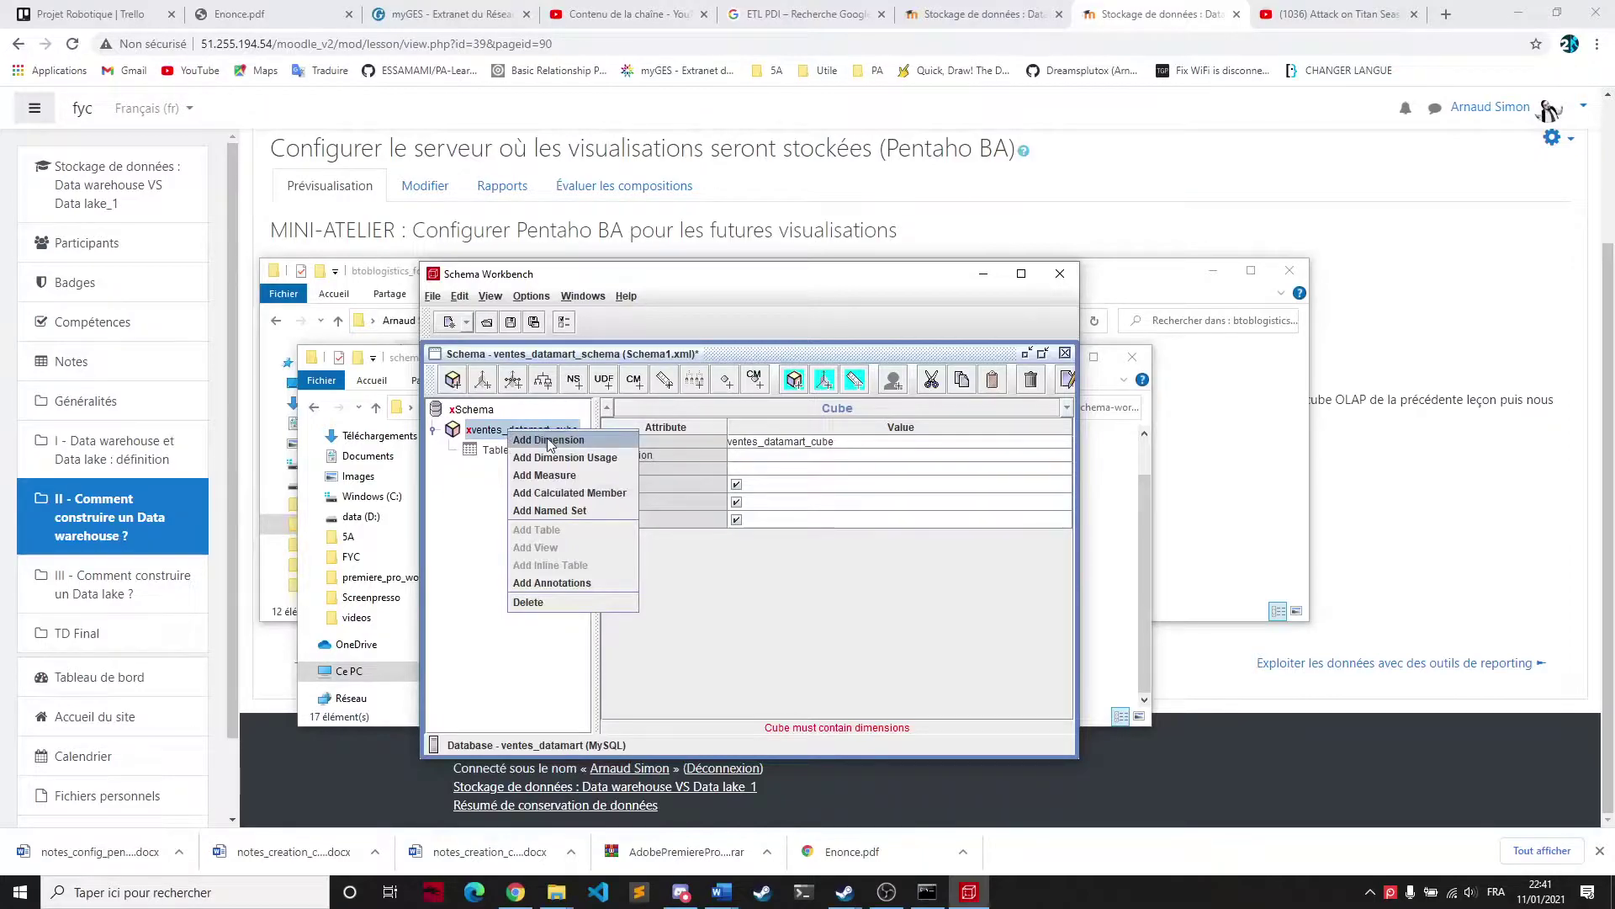
click(547, 439)
click(451, 469)
click(524, 492)
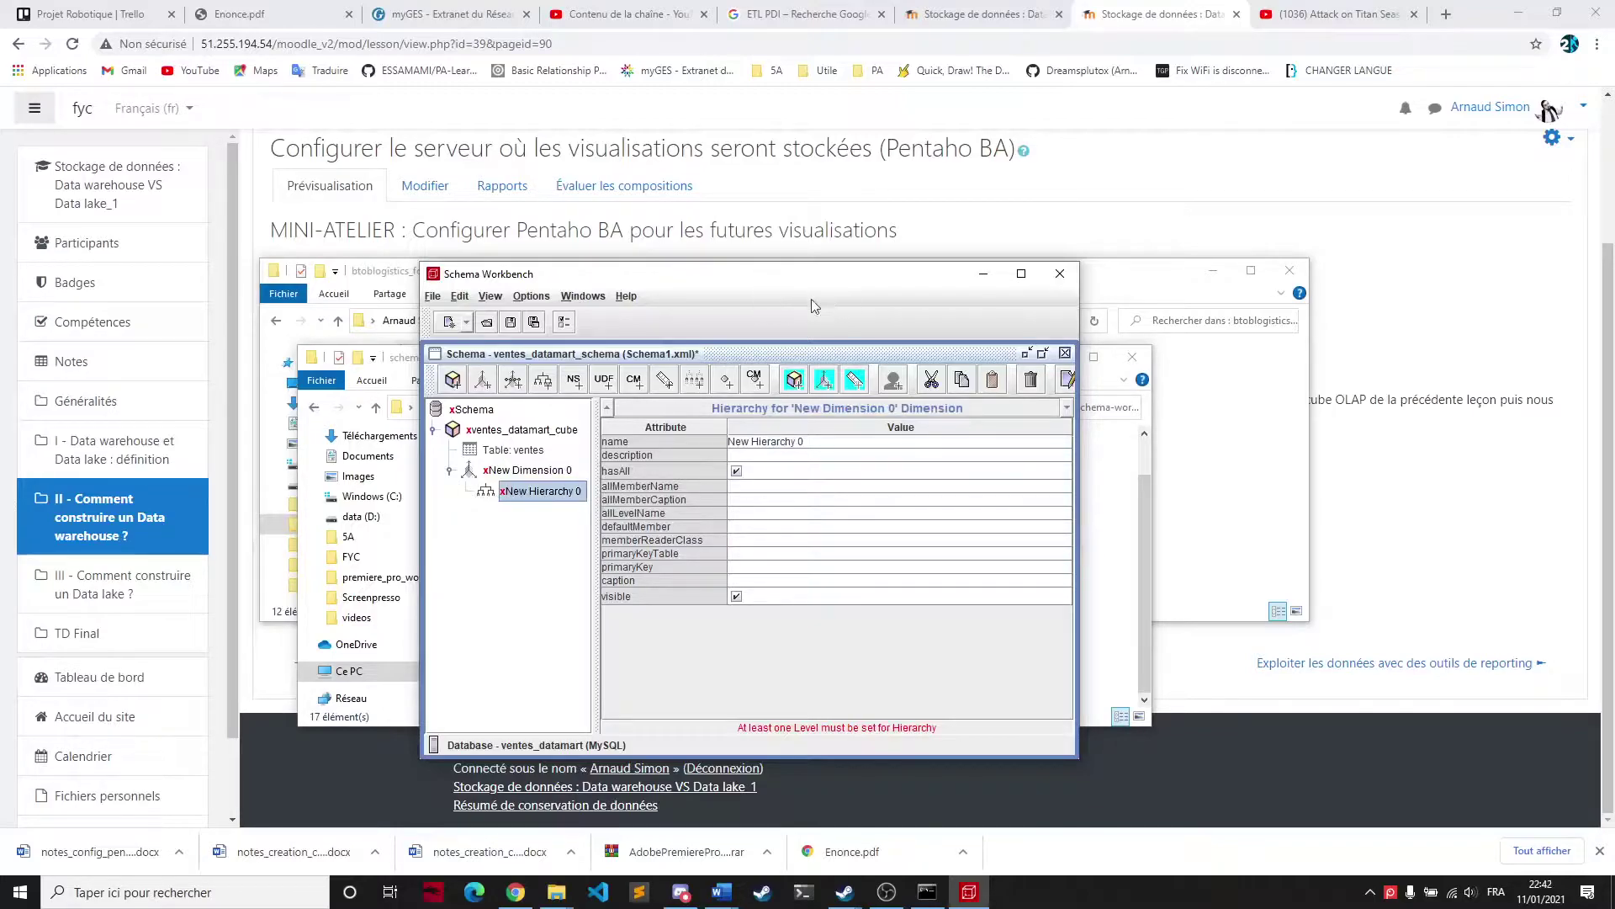
click(574, 475)
click(794, 483)
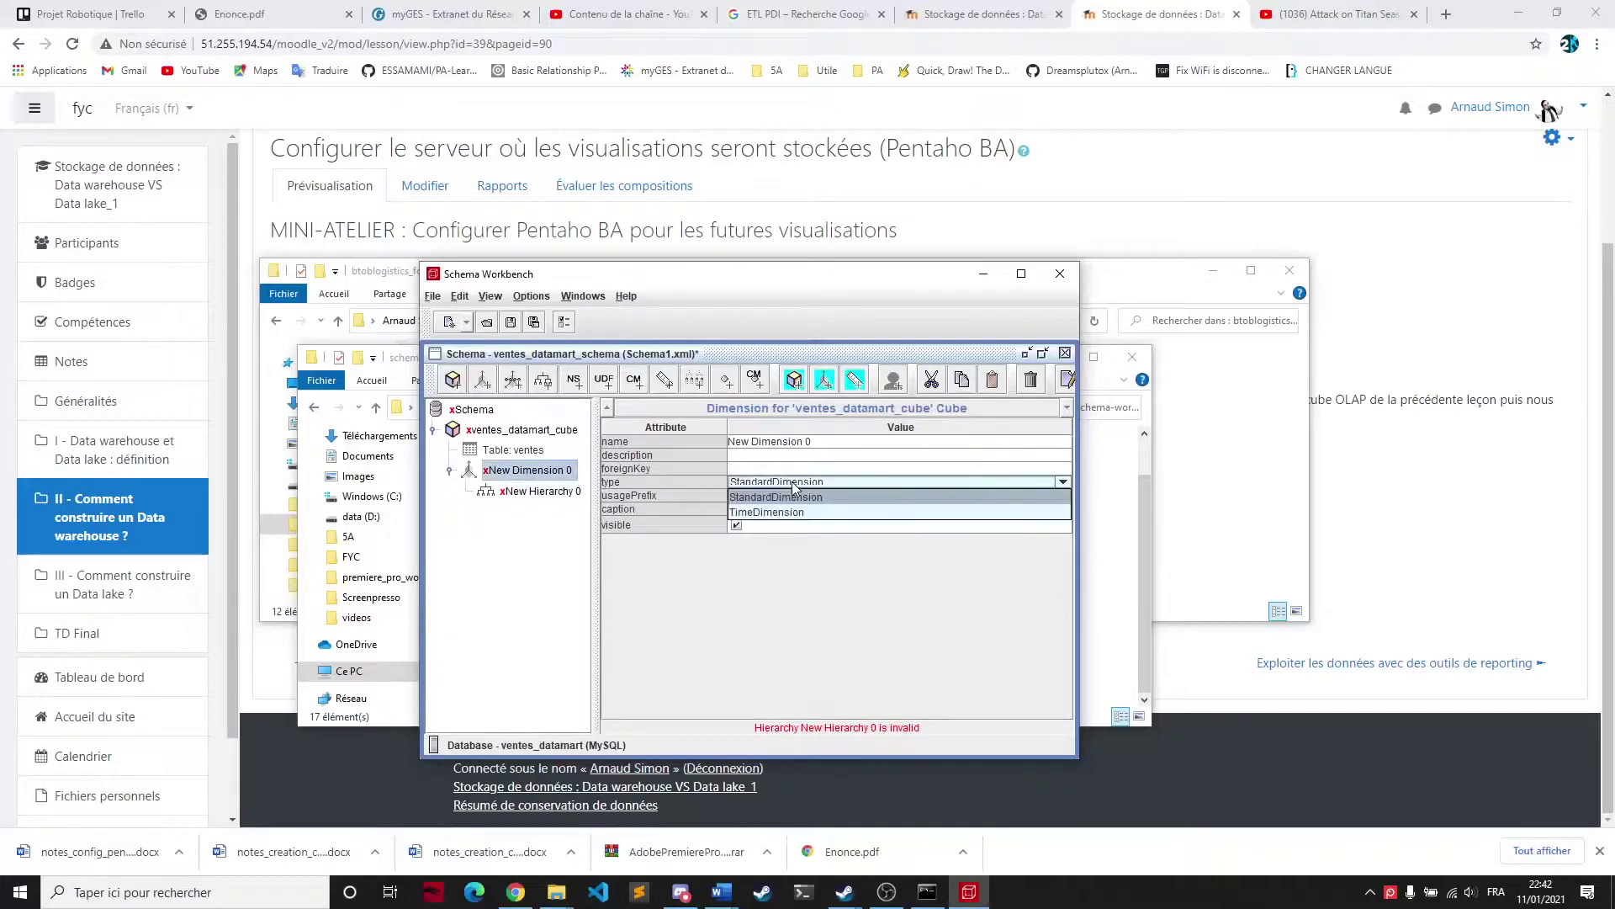
double_click(820, 442)
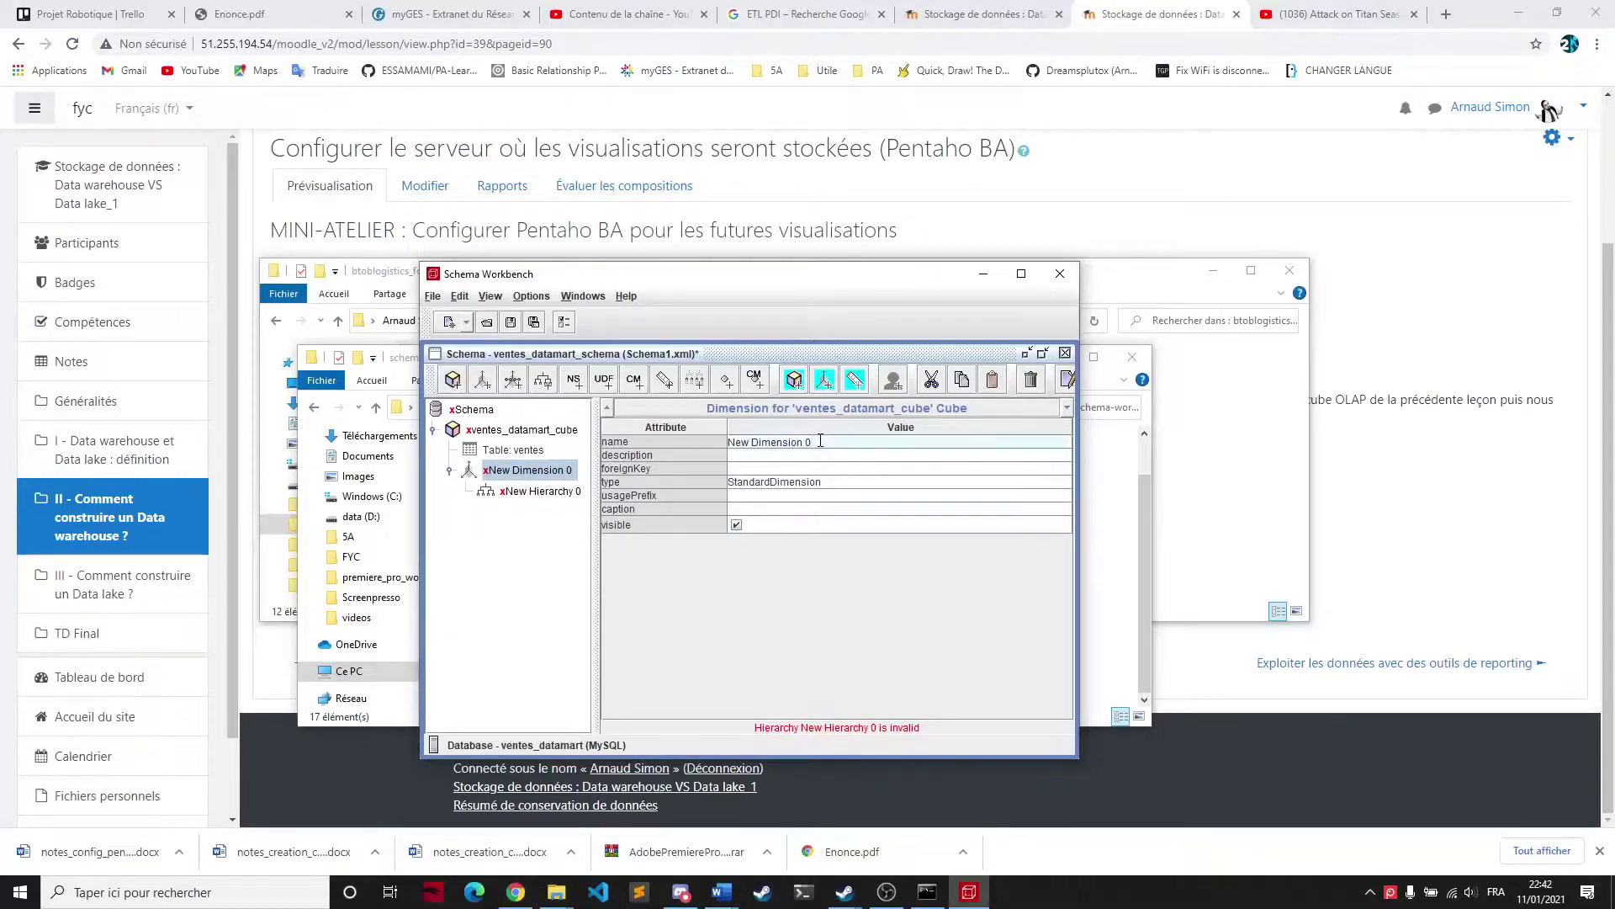
key(ctrl+a)
key(BackSpace)
key(Return)
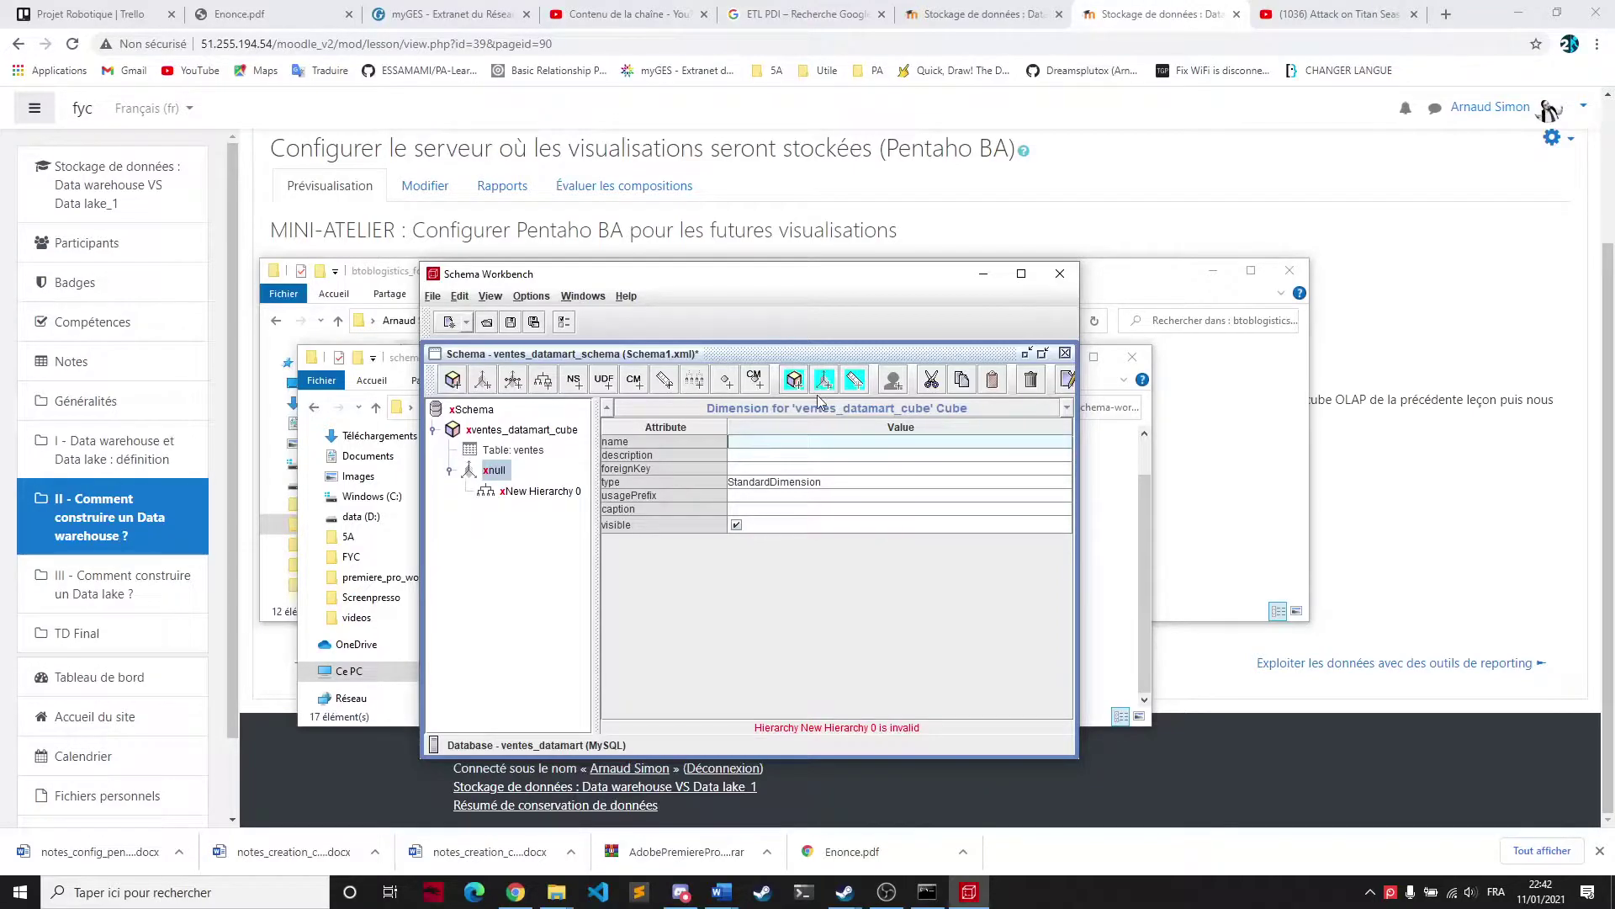
click(766, 441)
text(Clients)
click(757, 467)
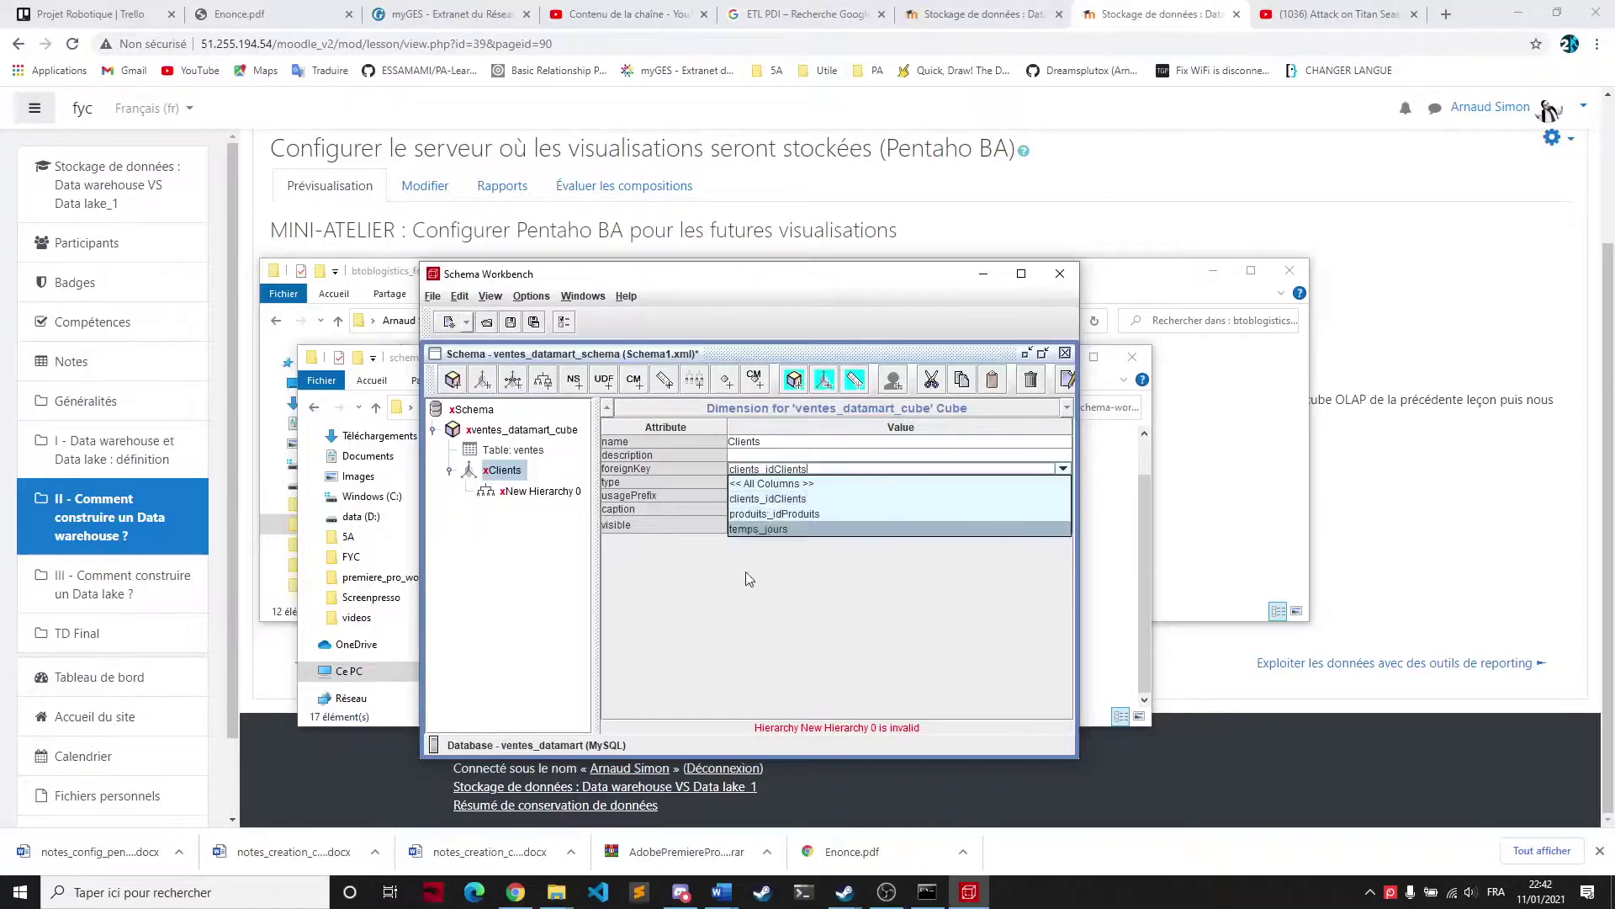
click(697, 607)
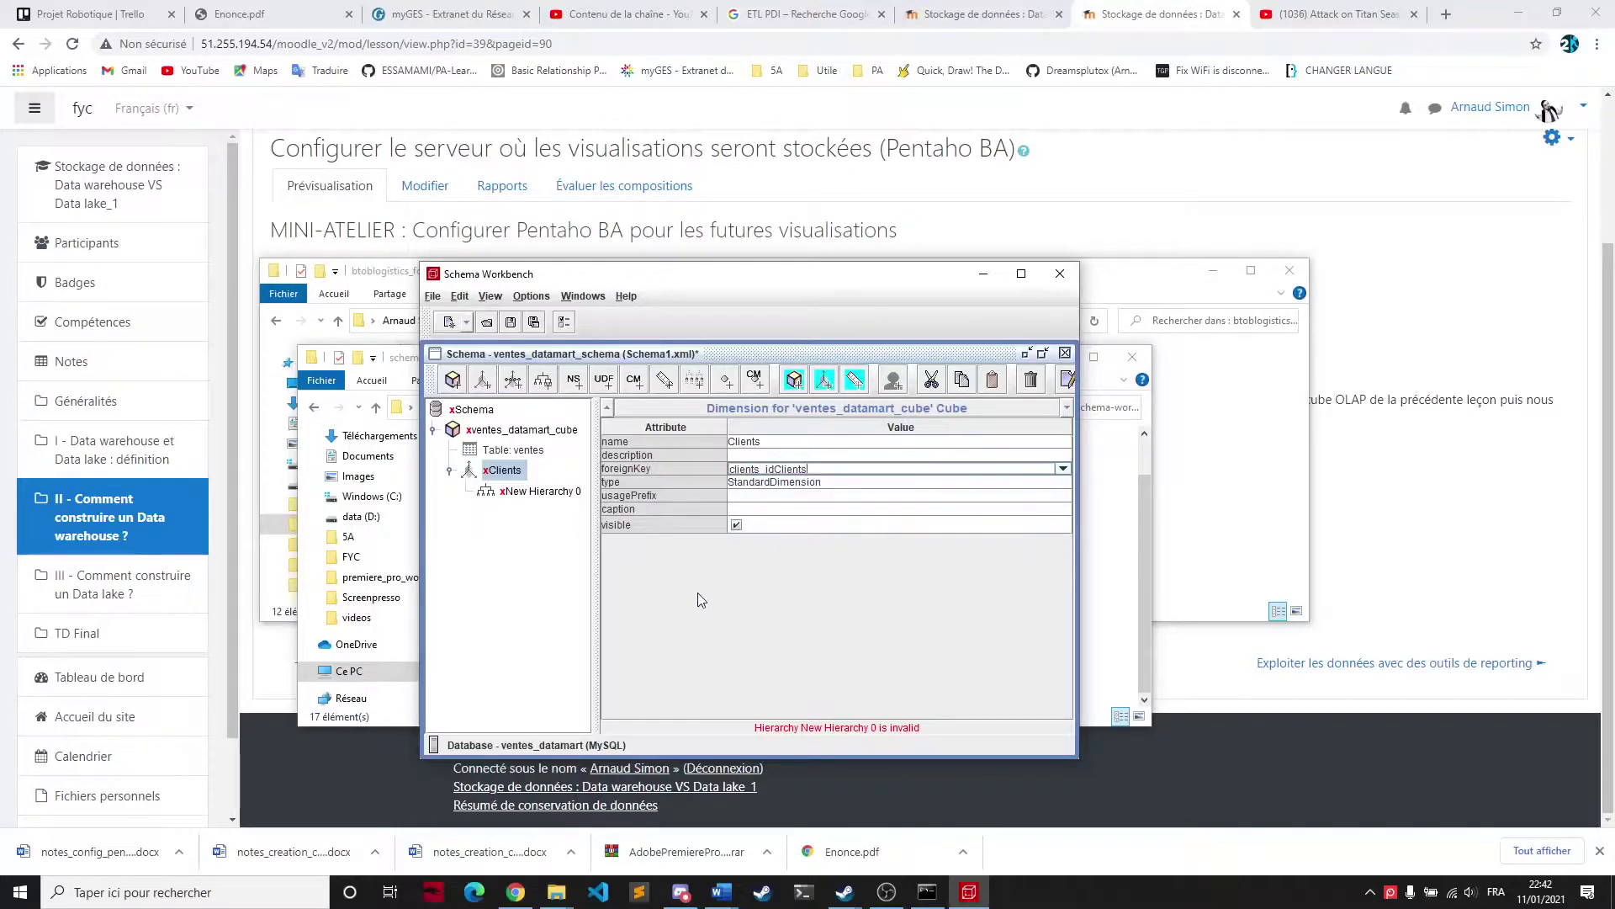
Add a table to the Clients hierarchy and set it to the clients table
click(559, 494)
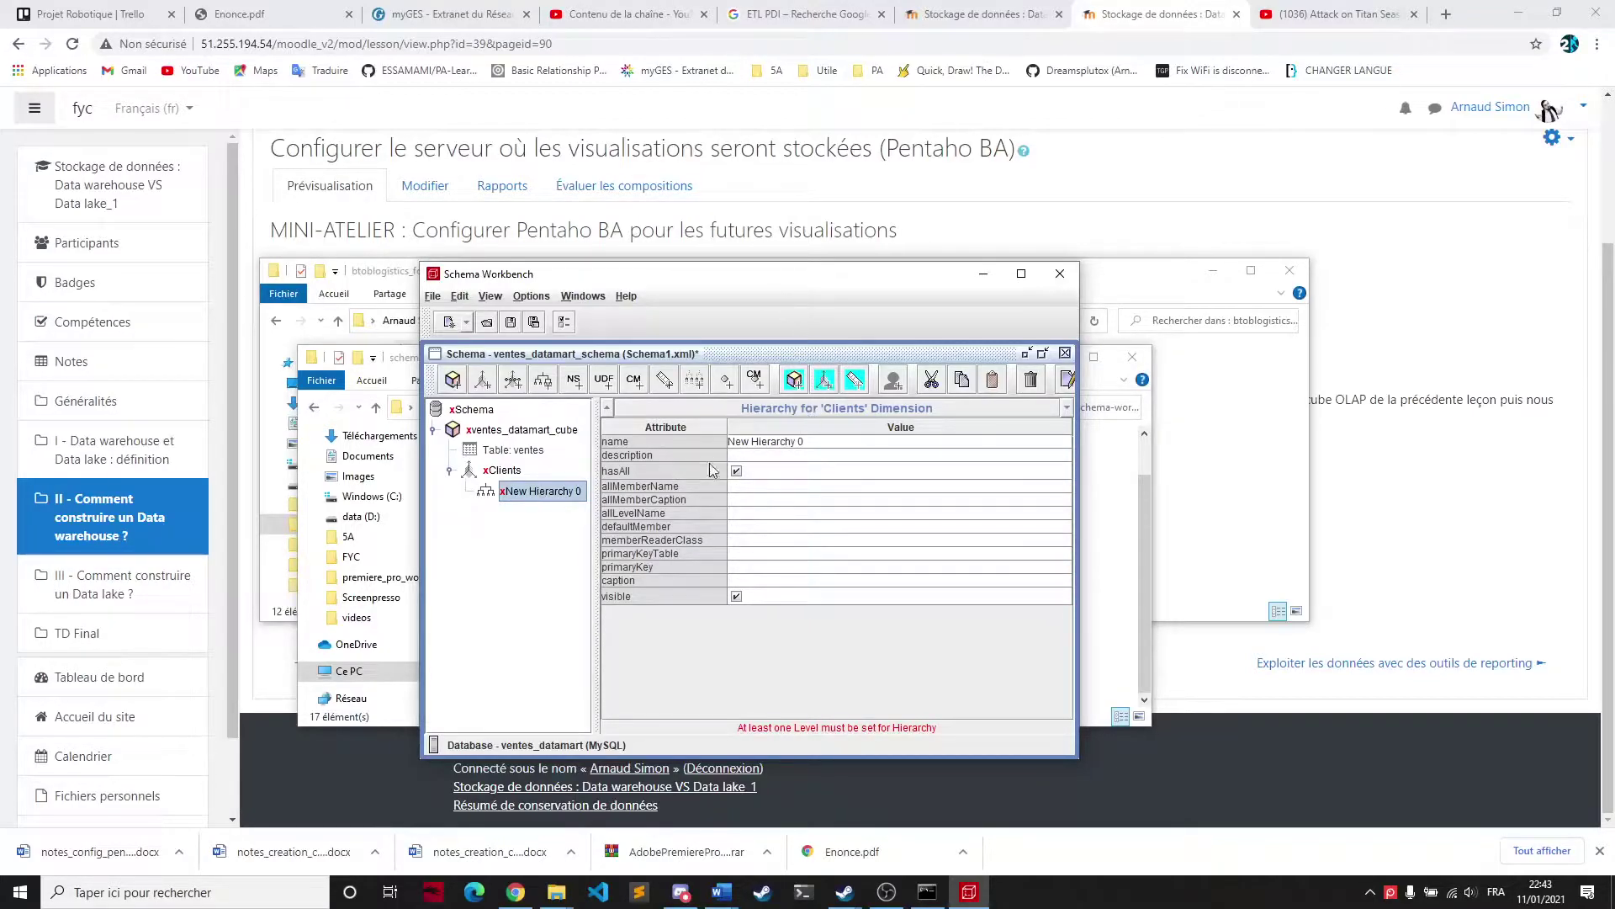
click(737, 567)
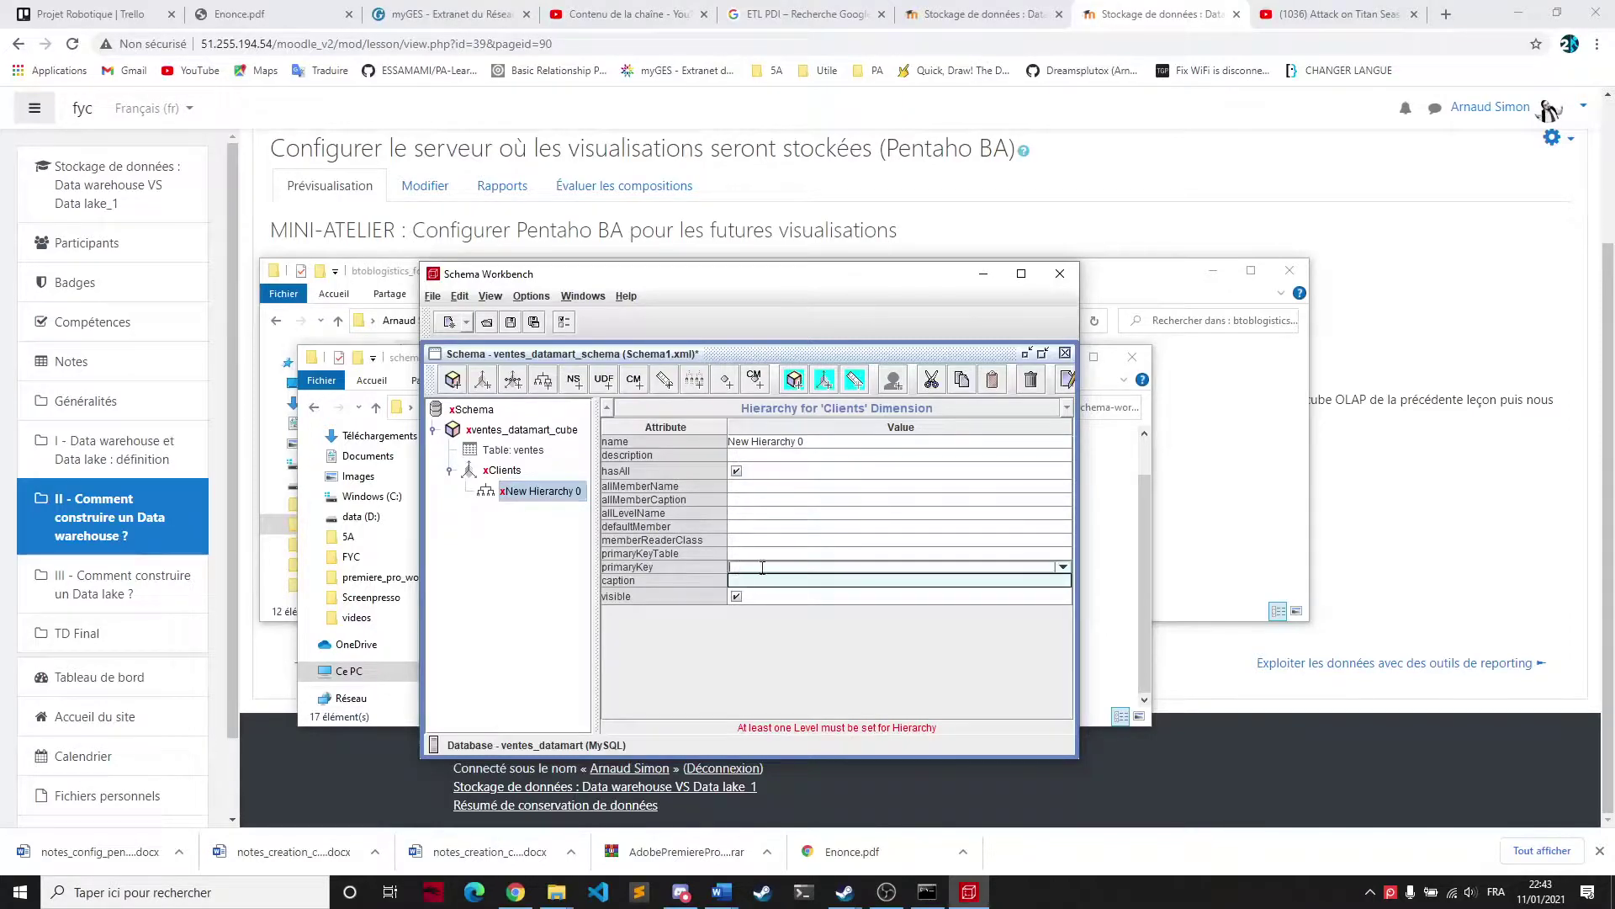
click(1058, 554)
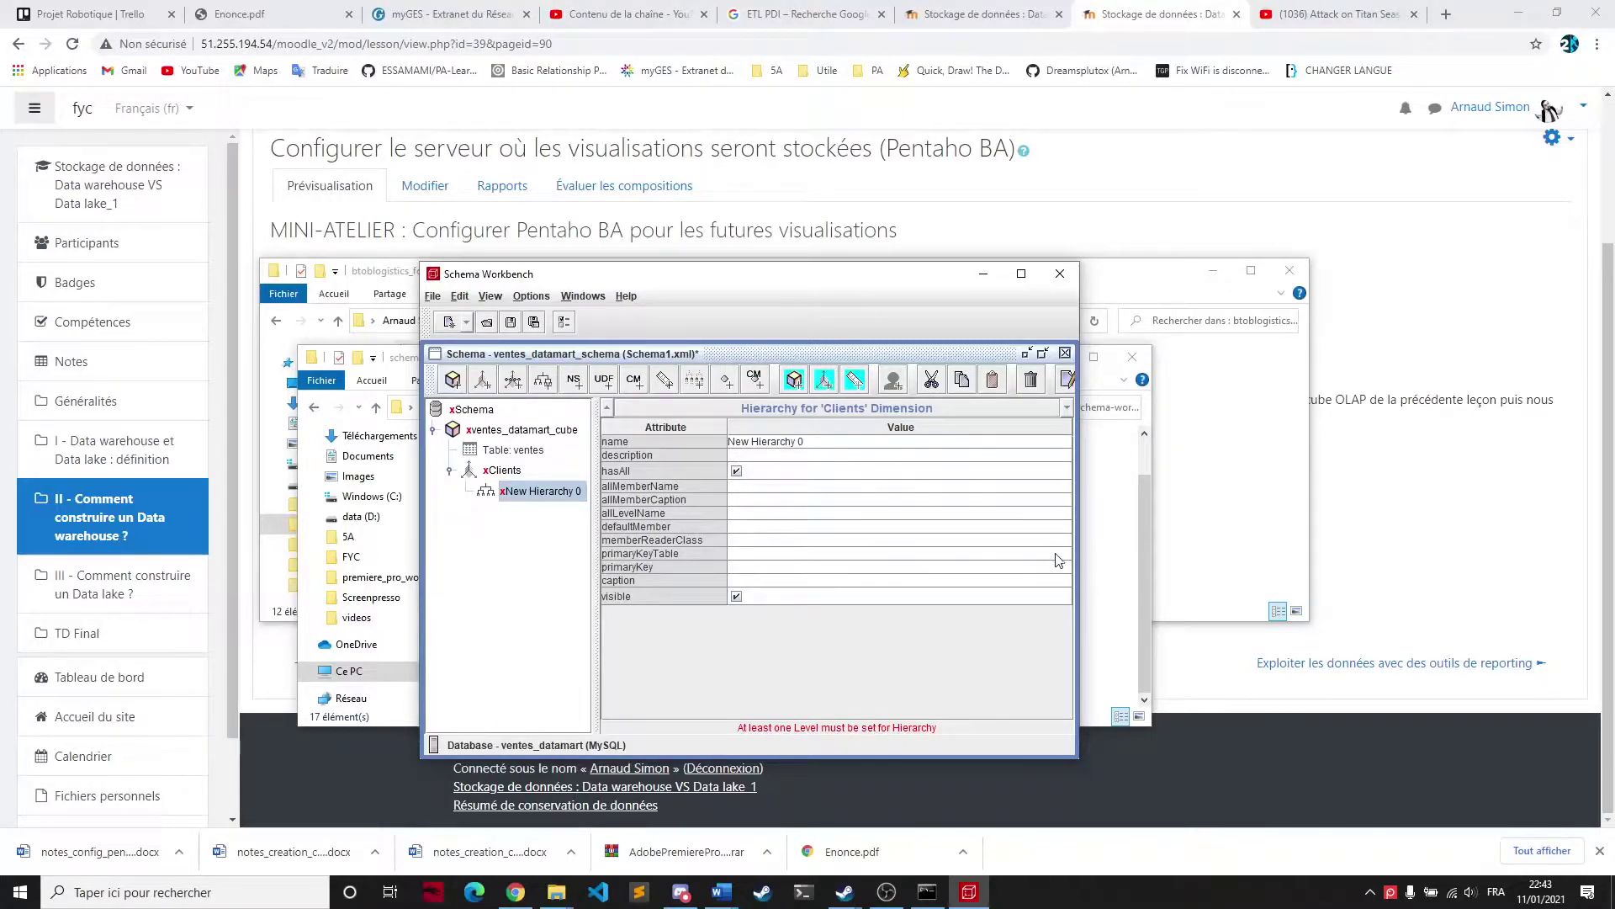
click(1062, 553)
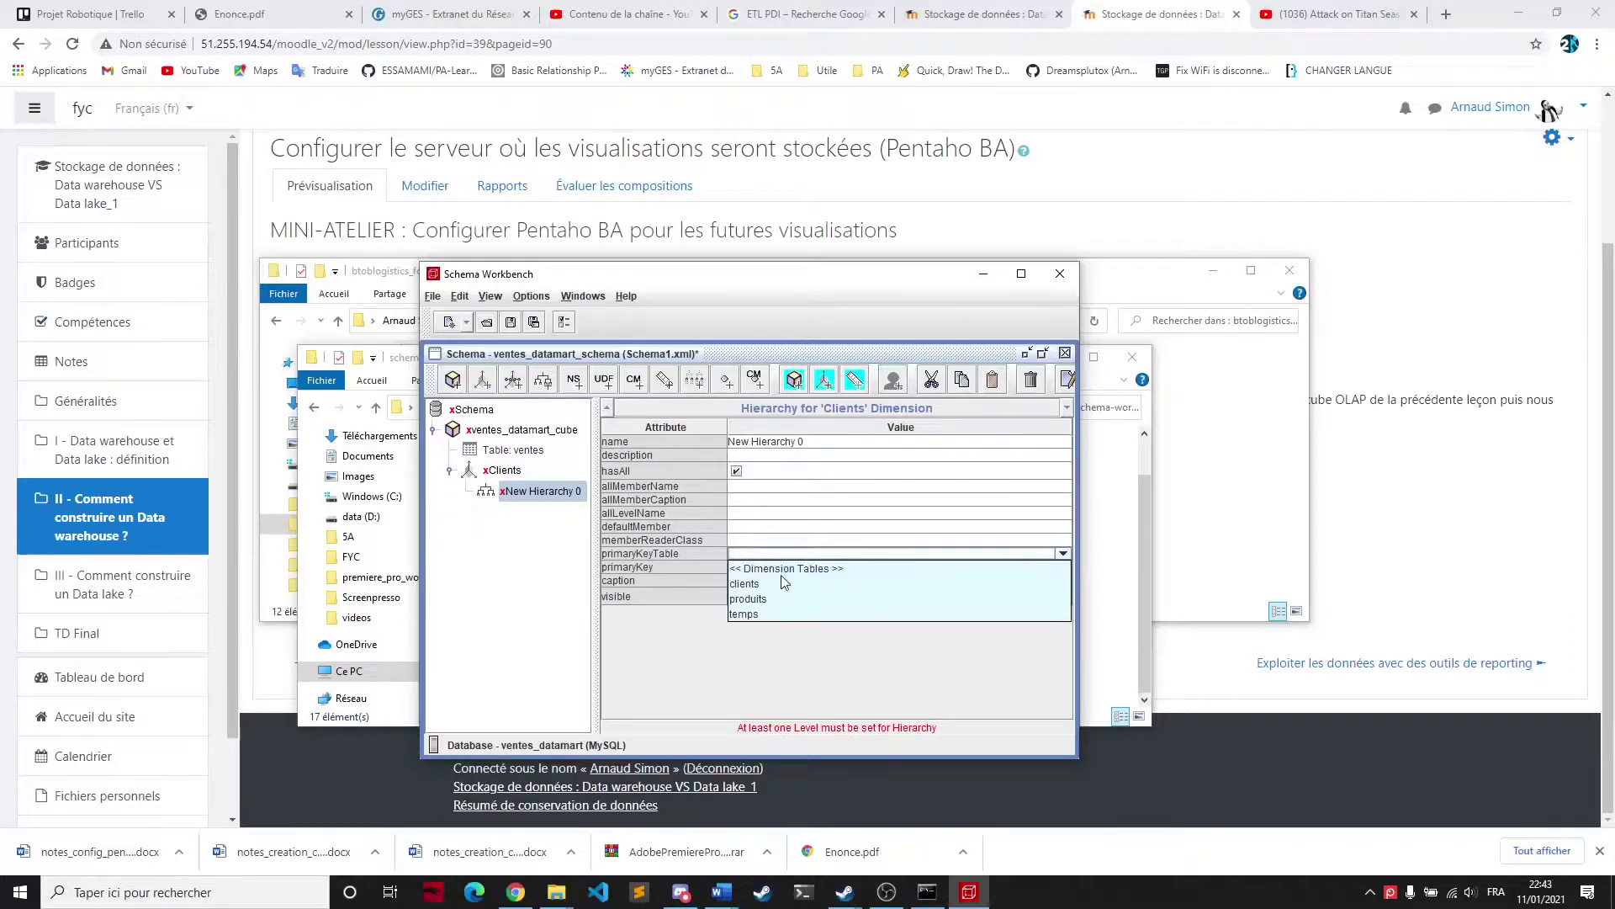
key(Escape)
right_click(547, 492)
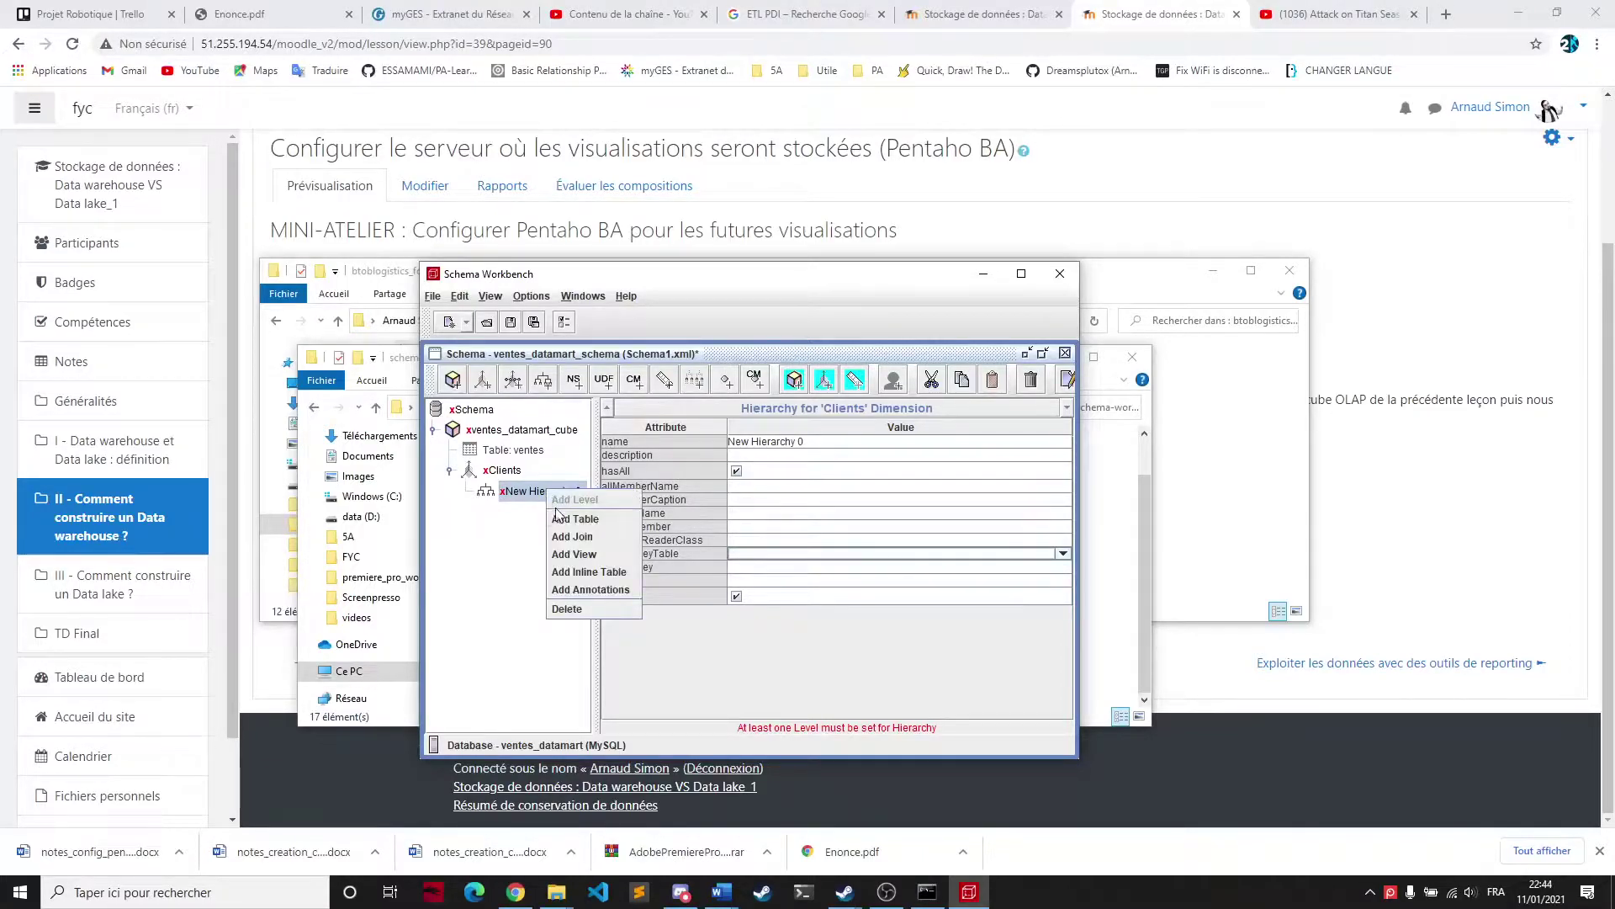
click(562, 519)
click(528, 517)
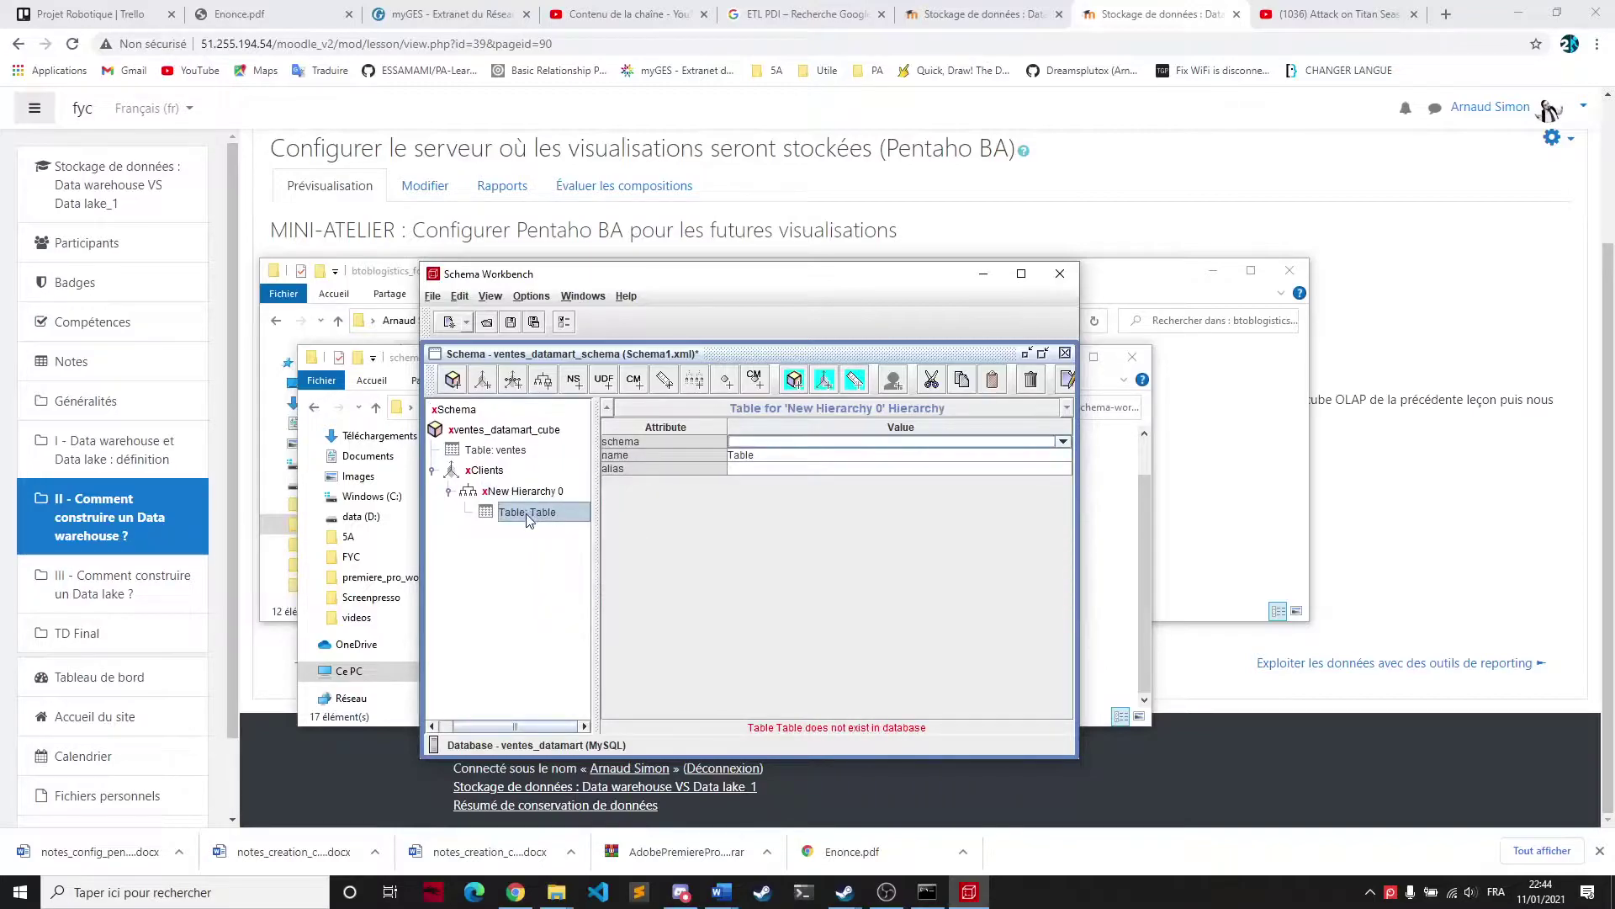
click(903, 468)
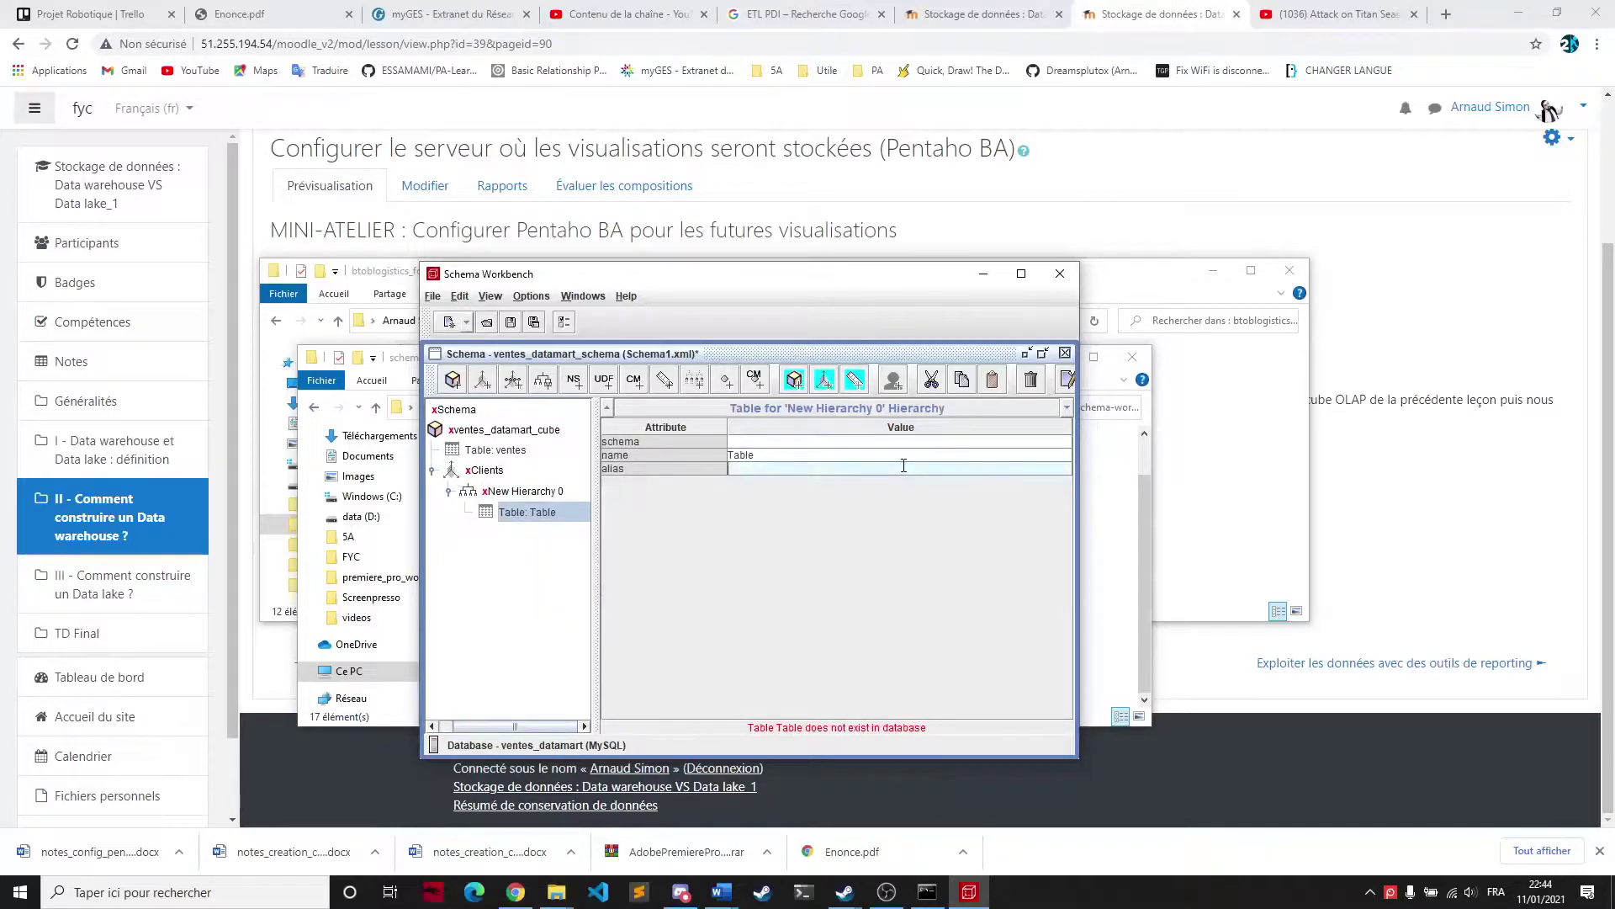
click(1046, 455)
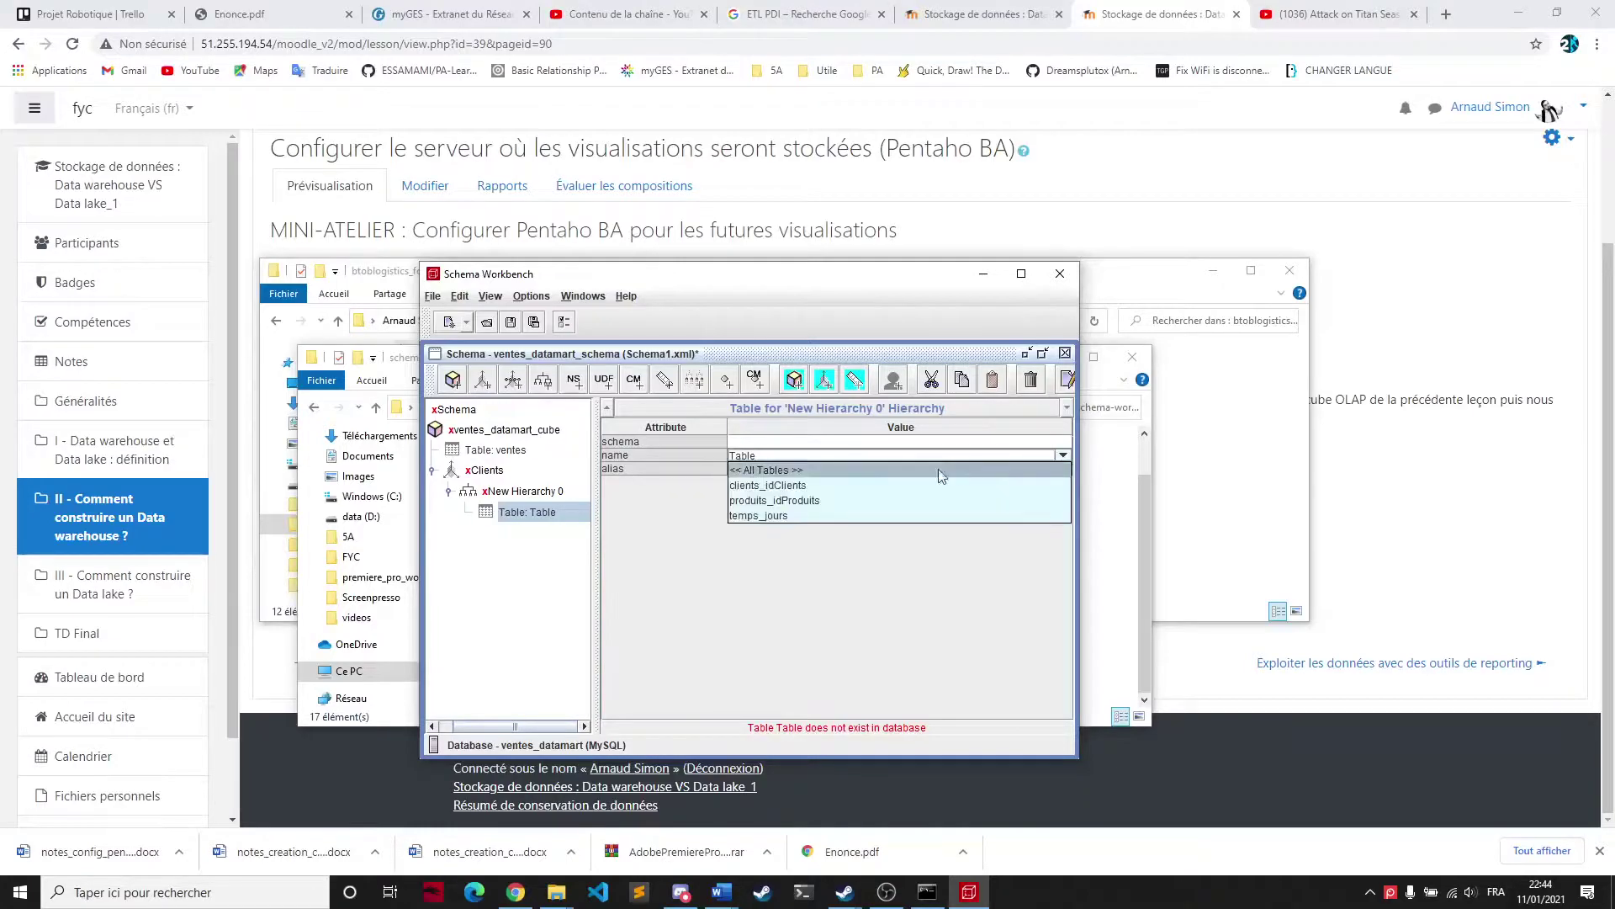
click(787, 468)
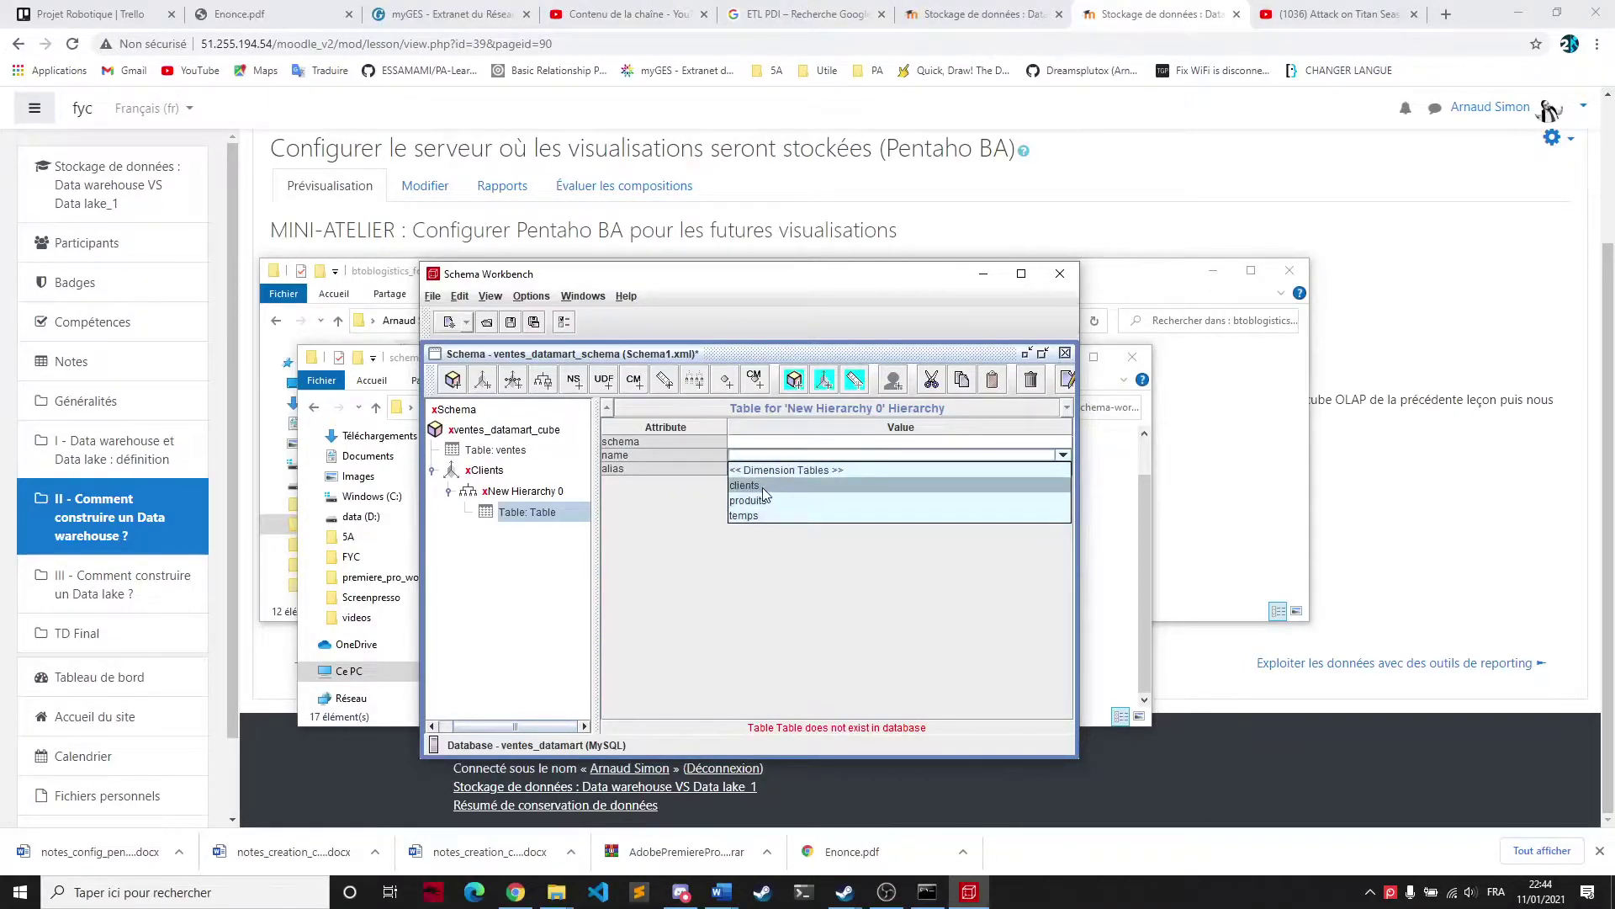
click(639, 557)
click(516, 493)
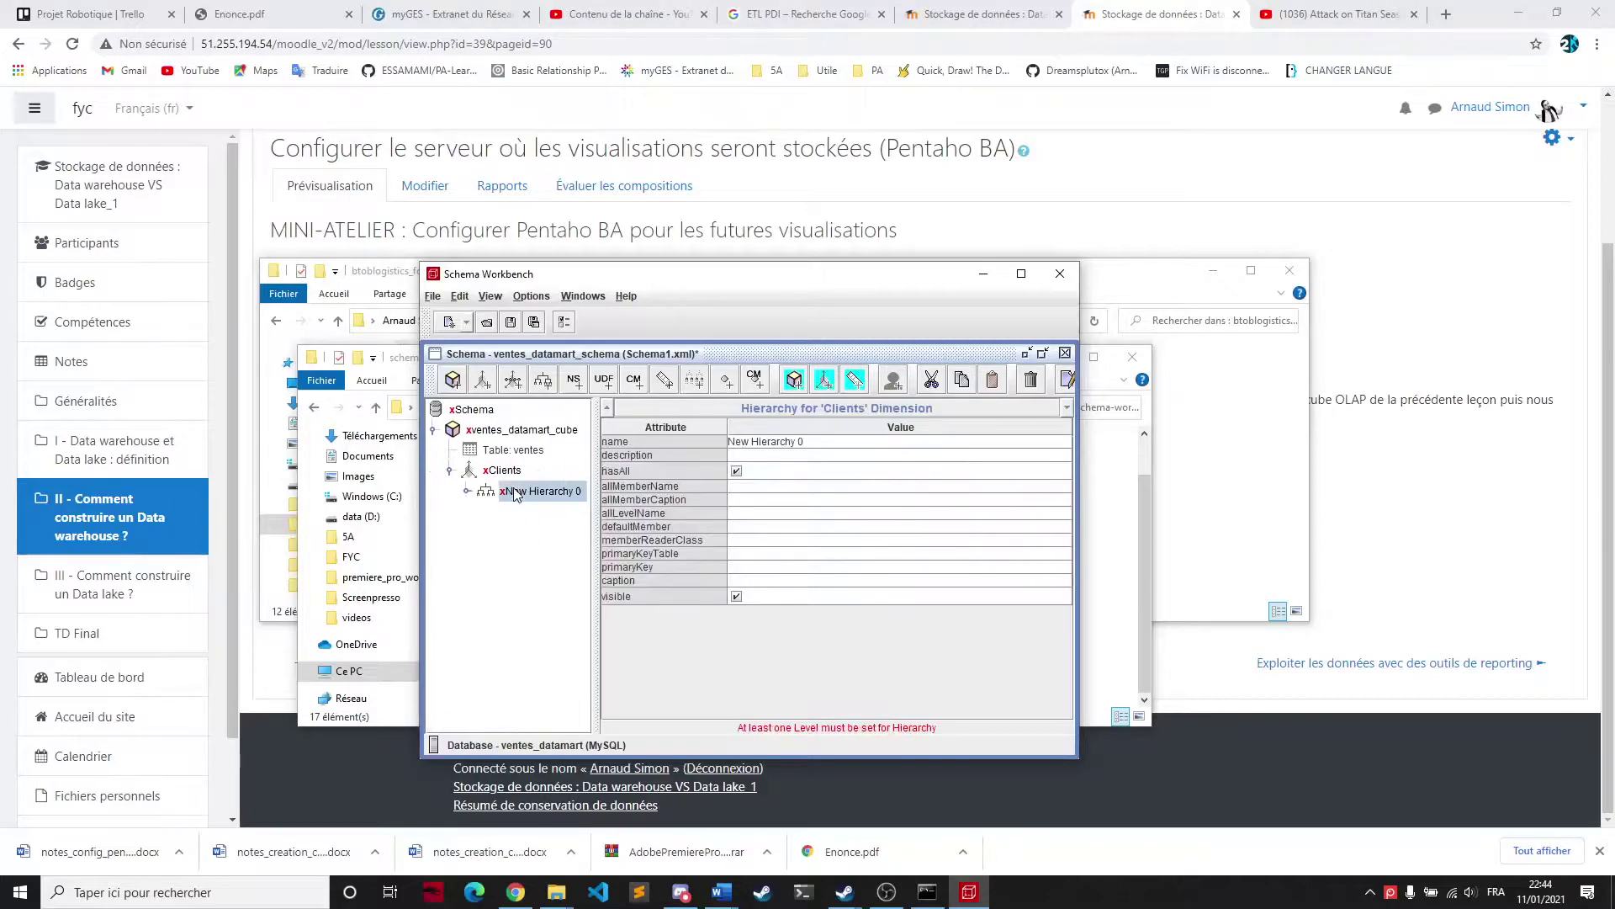
Set the hierarchy's primary key to the idClients column
click(467, 491)
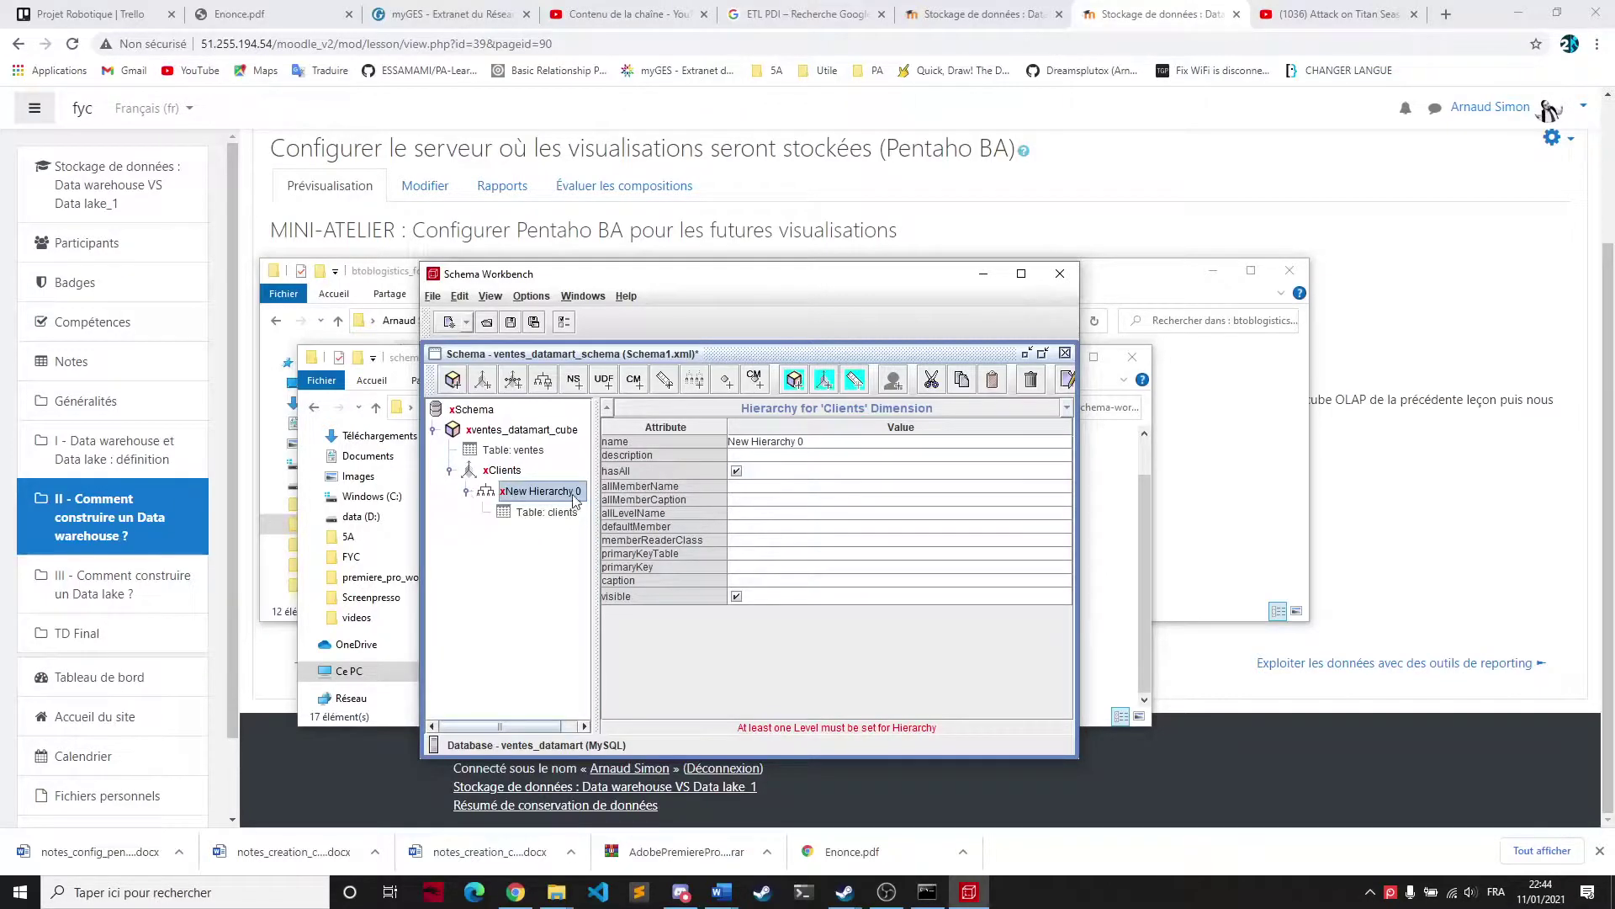
click(753, 567)
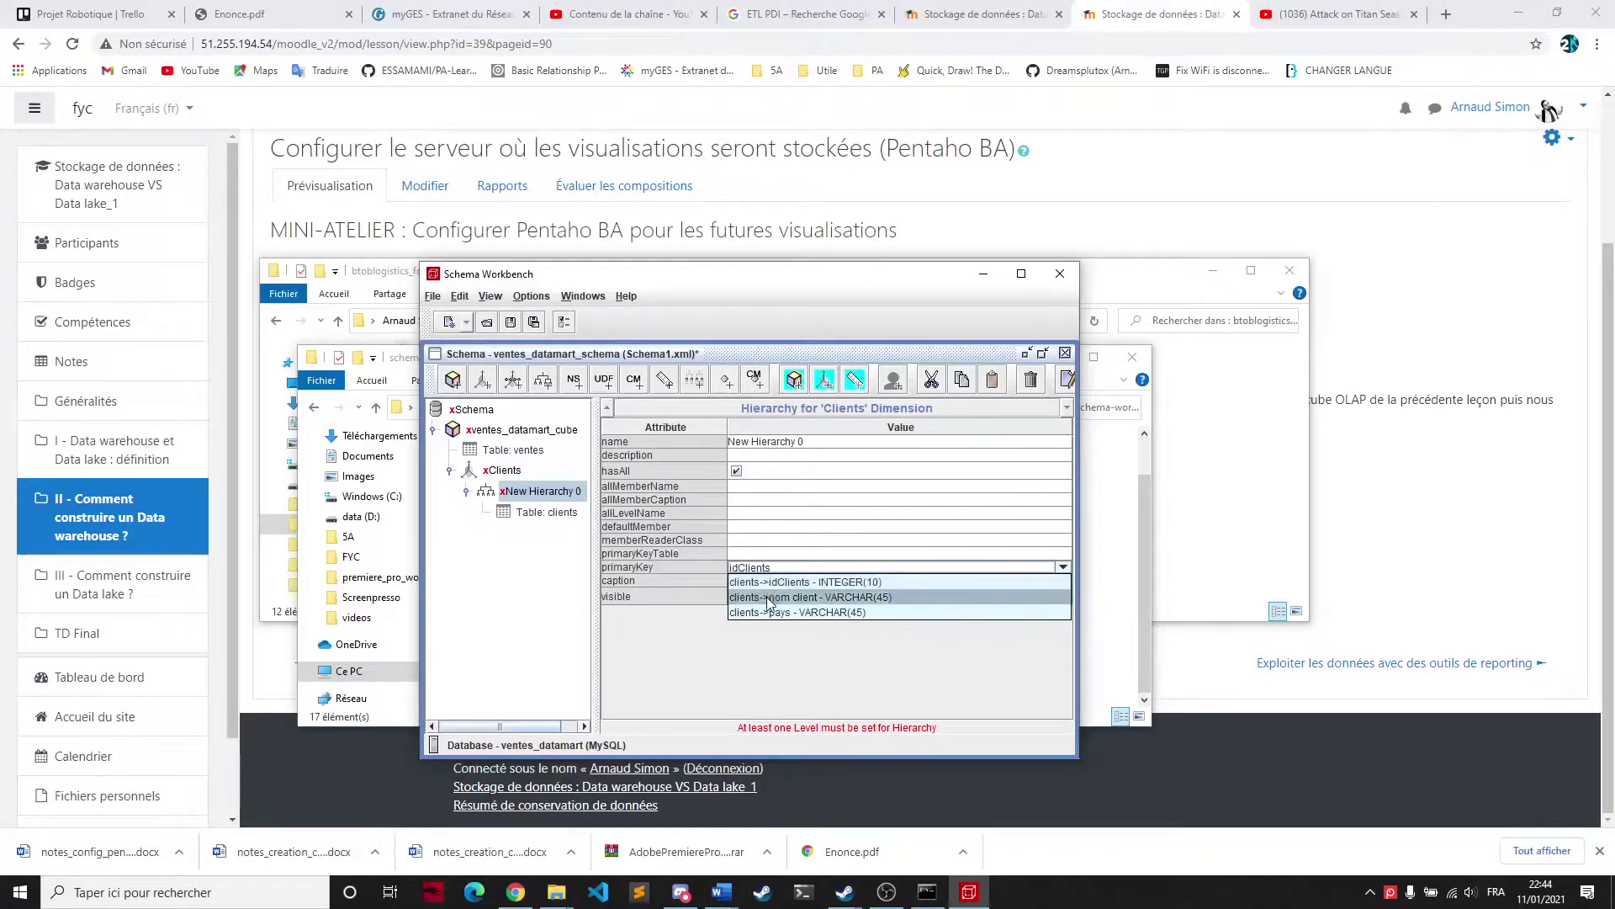
click(766, 596)
click(1063, 567)
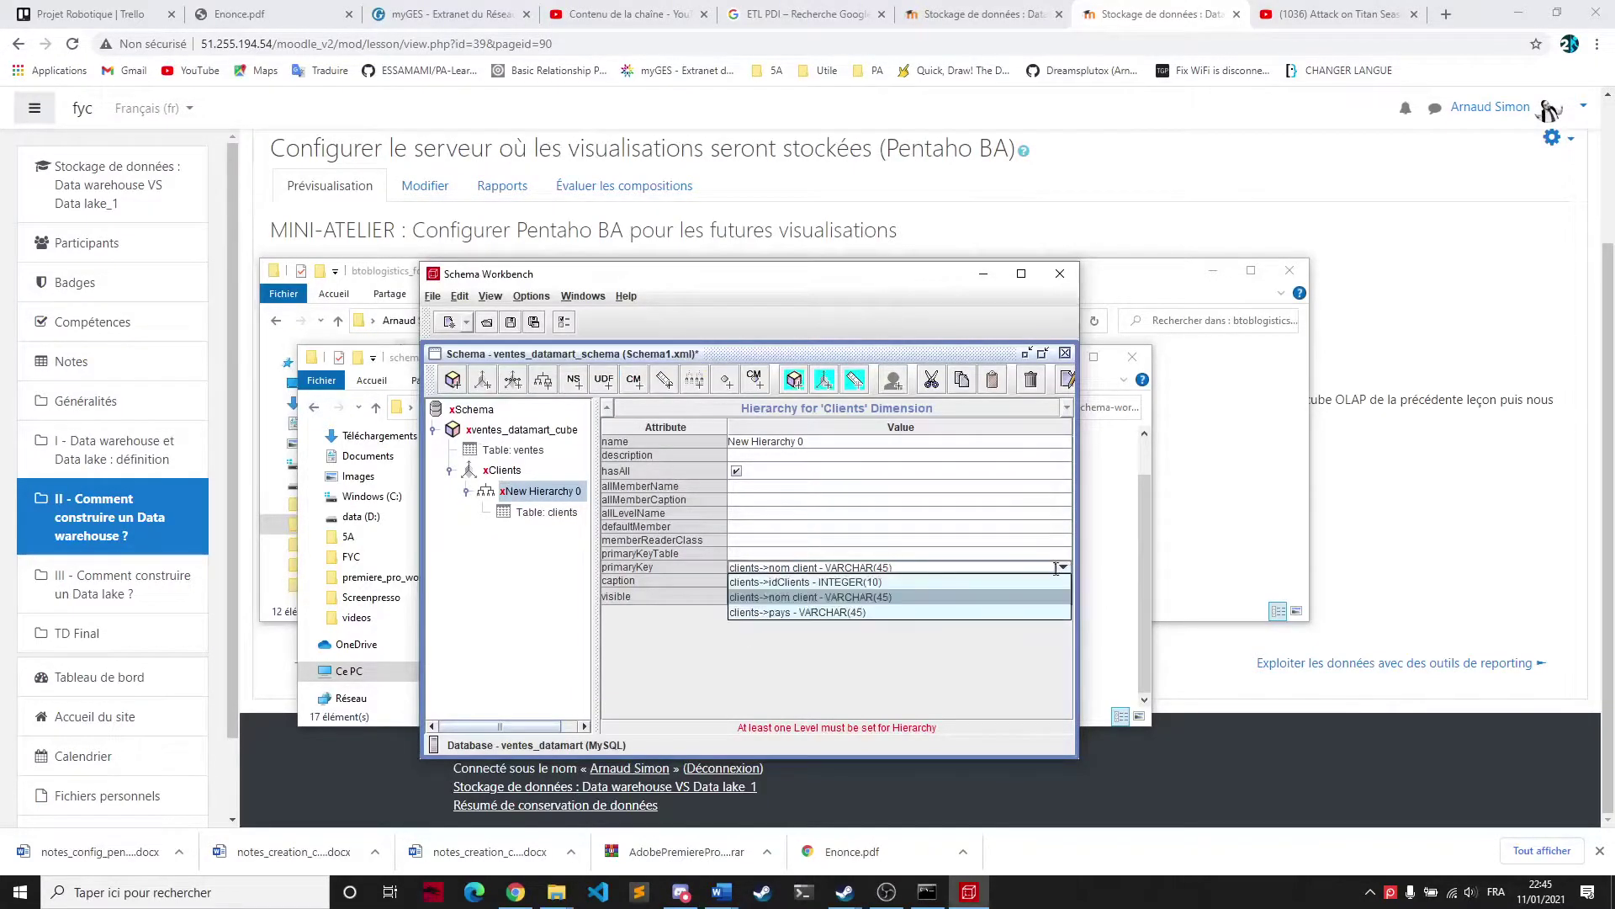
click(848, 582)
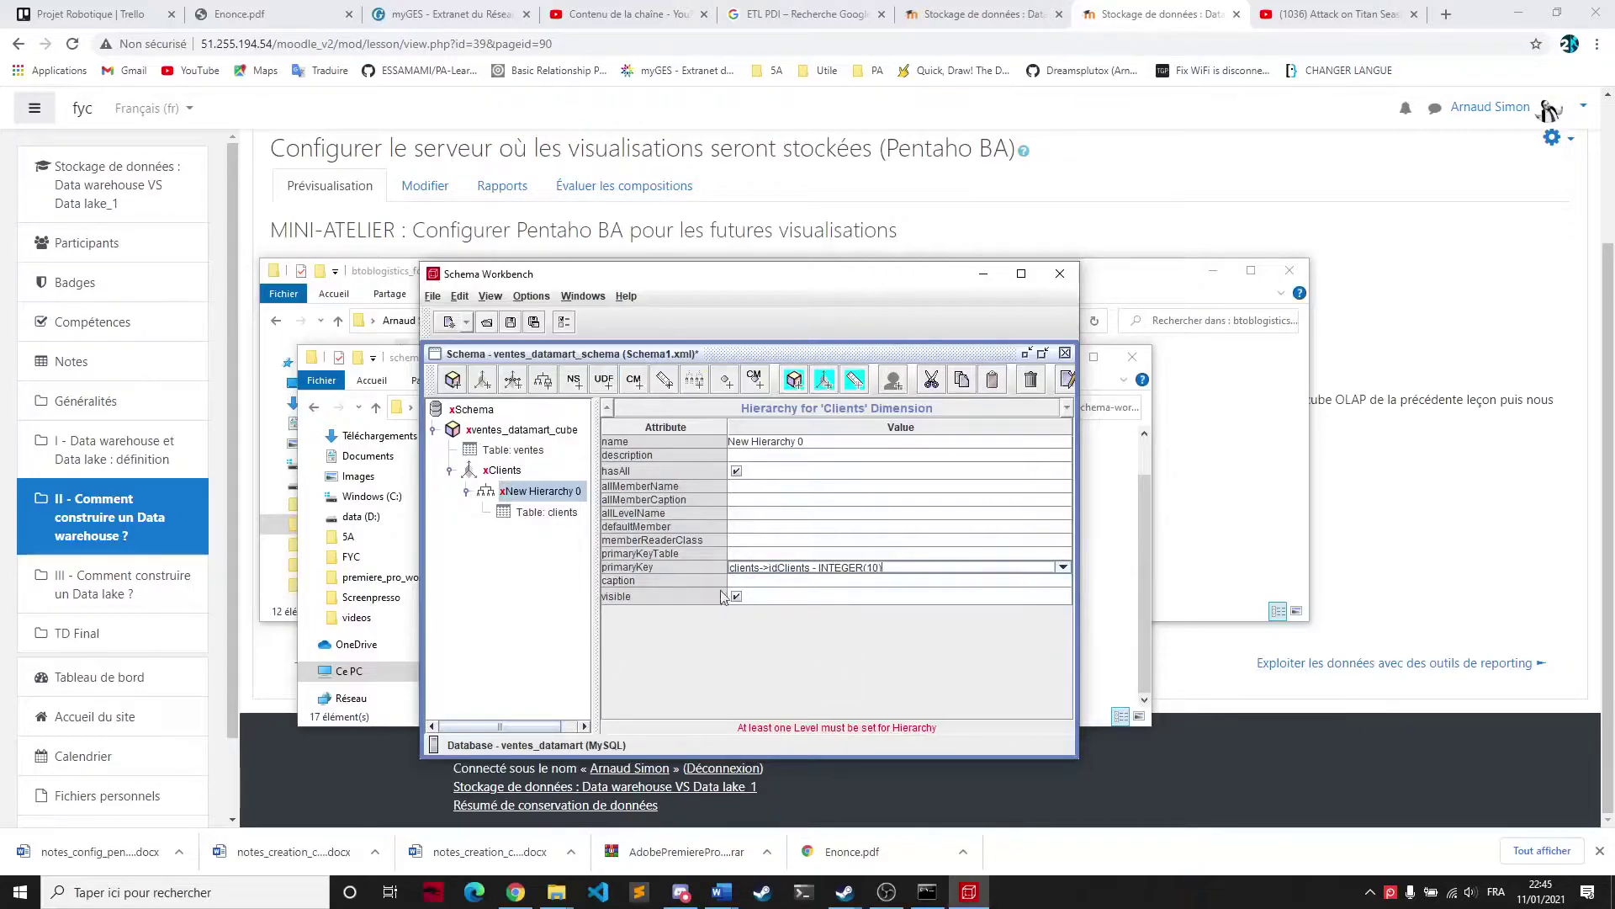
click(534, 497)
click(824, 441)
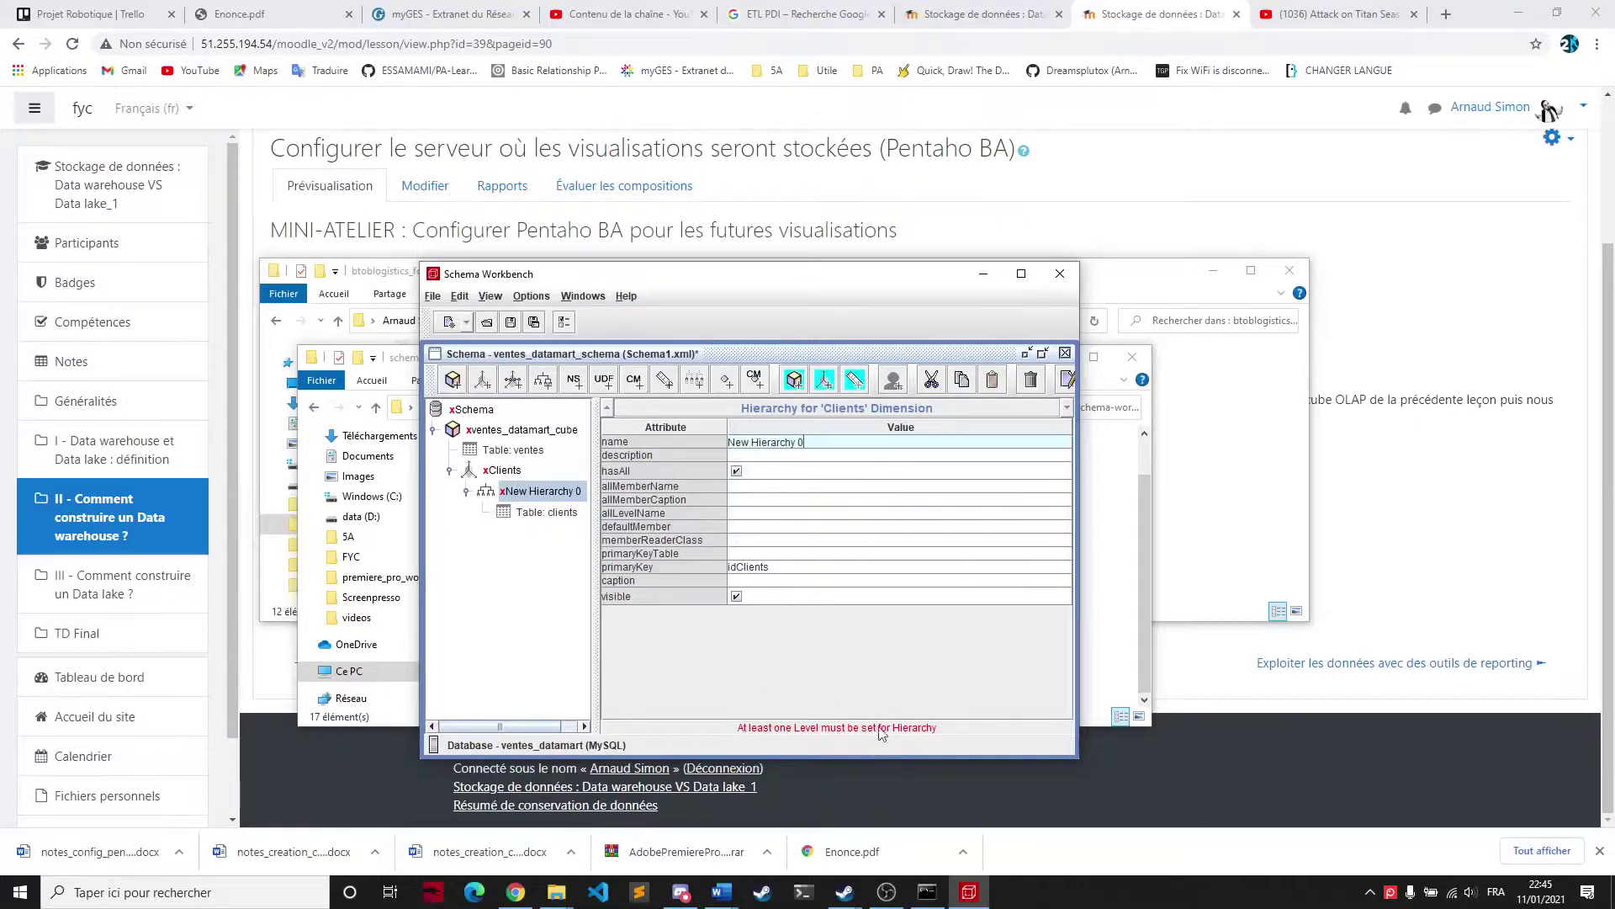
Add a Nom client level to the hierarchy, based on the nom client column
right_click(549, 493)
click(574, 504)
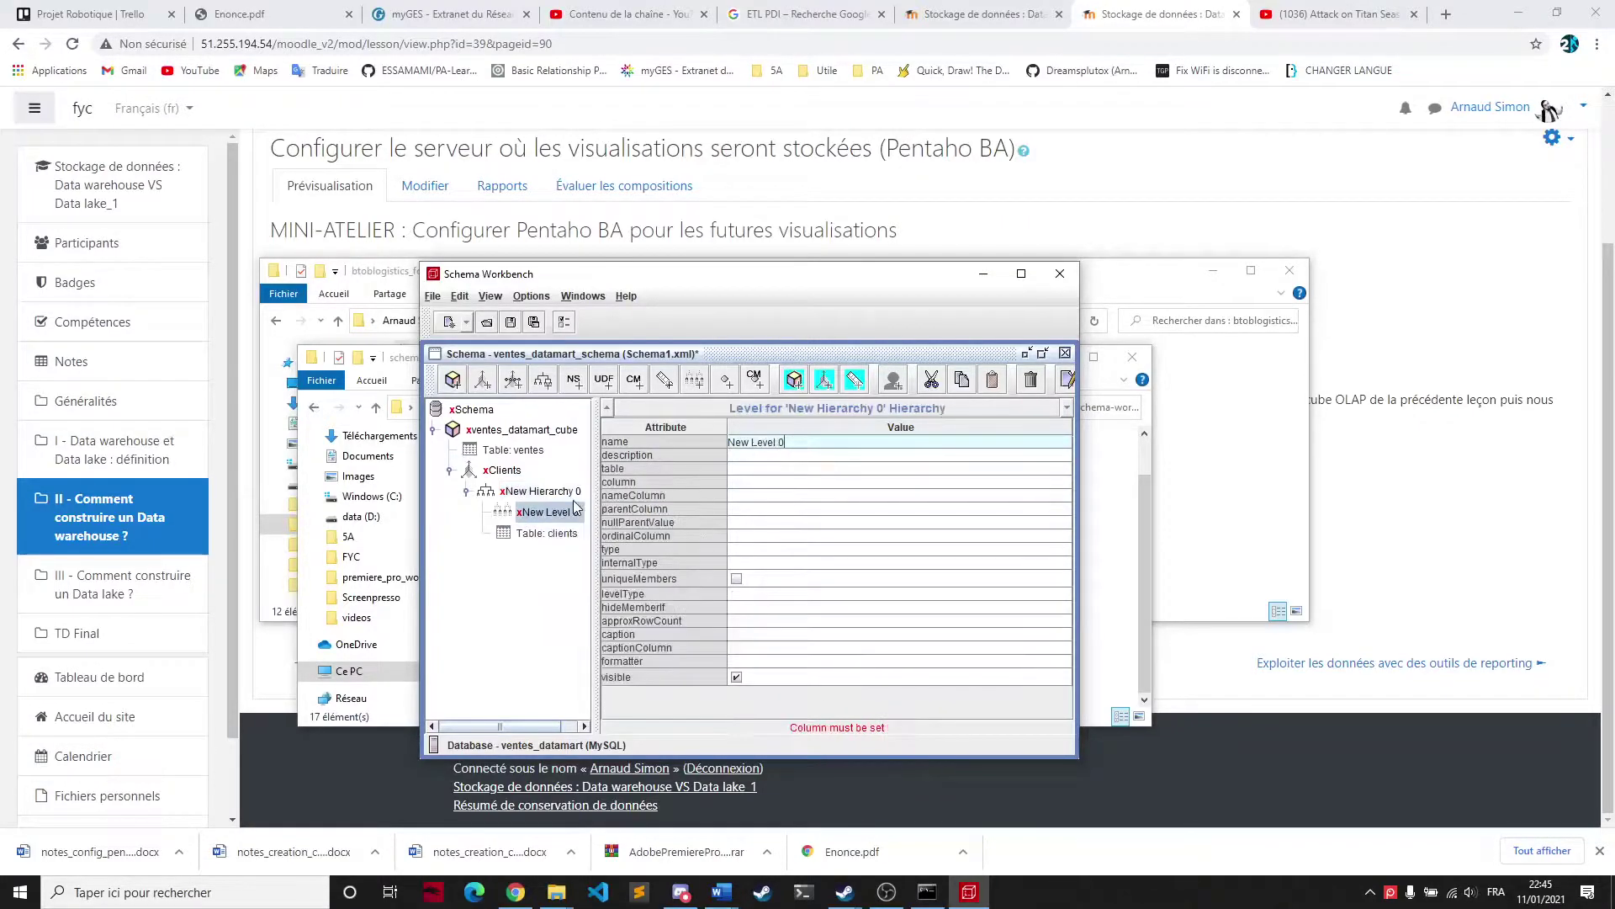
click(792, 446)
drag(797, 442, 677, 438)
text(Nom client)
click(757, 481)
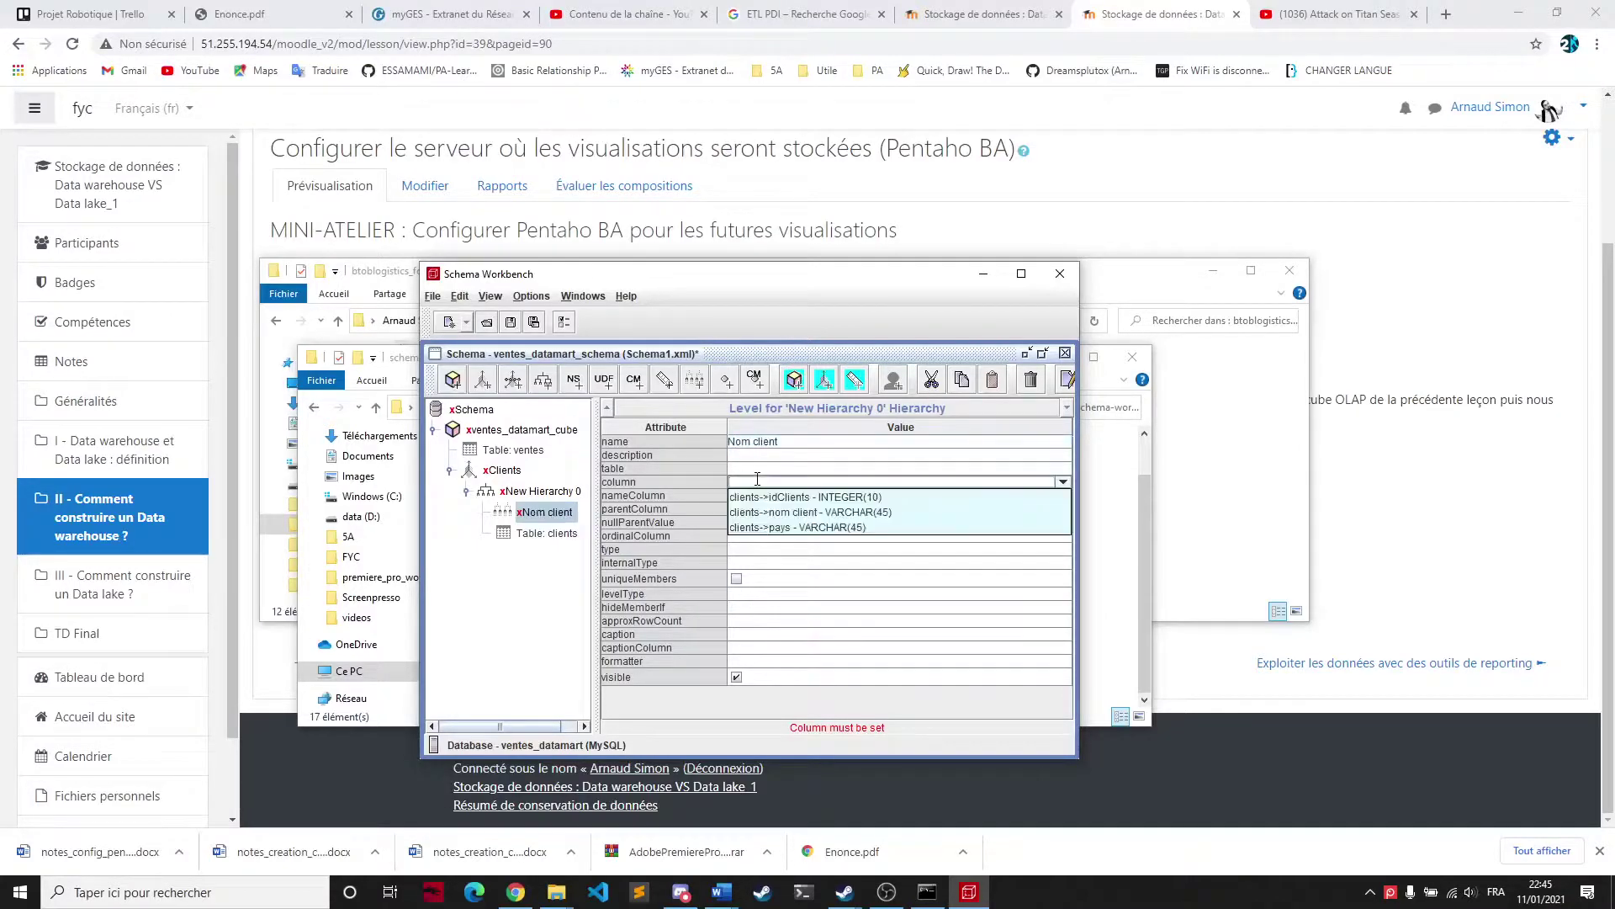
click(770, 512)
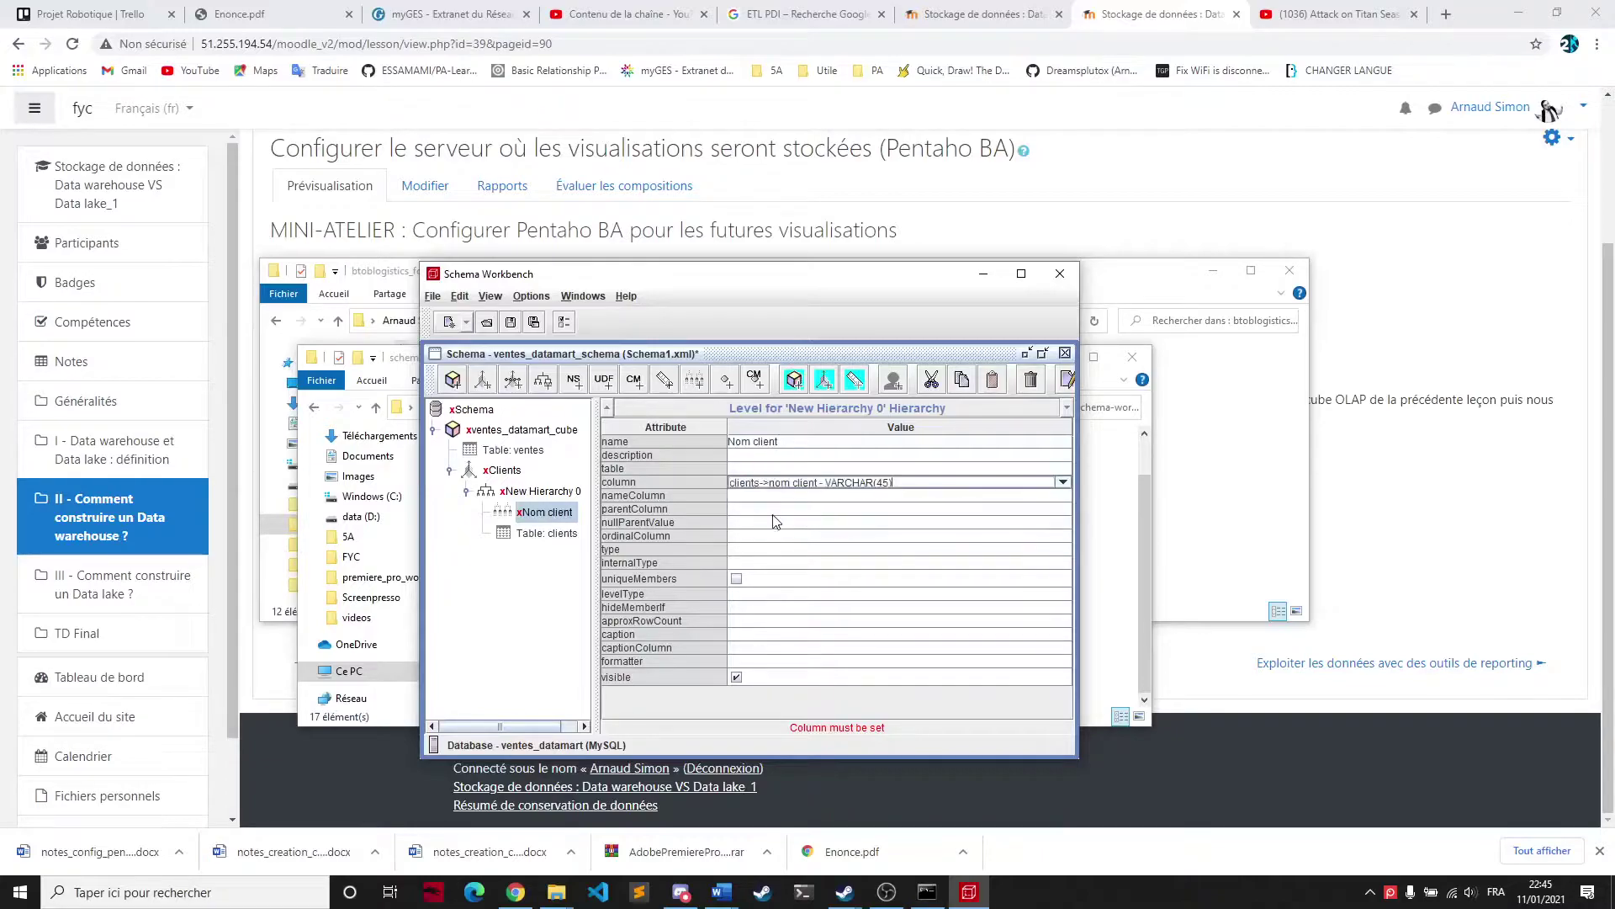
click(741, 593)
Set the level to type Regular, data and internal type String, hide members Never
click(740, 594)
click(740, 594)
click(744, 607)
click(740, 549)
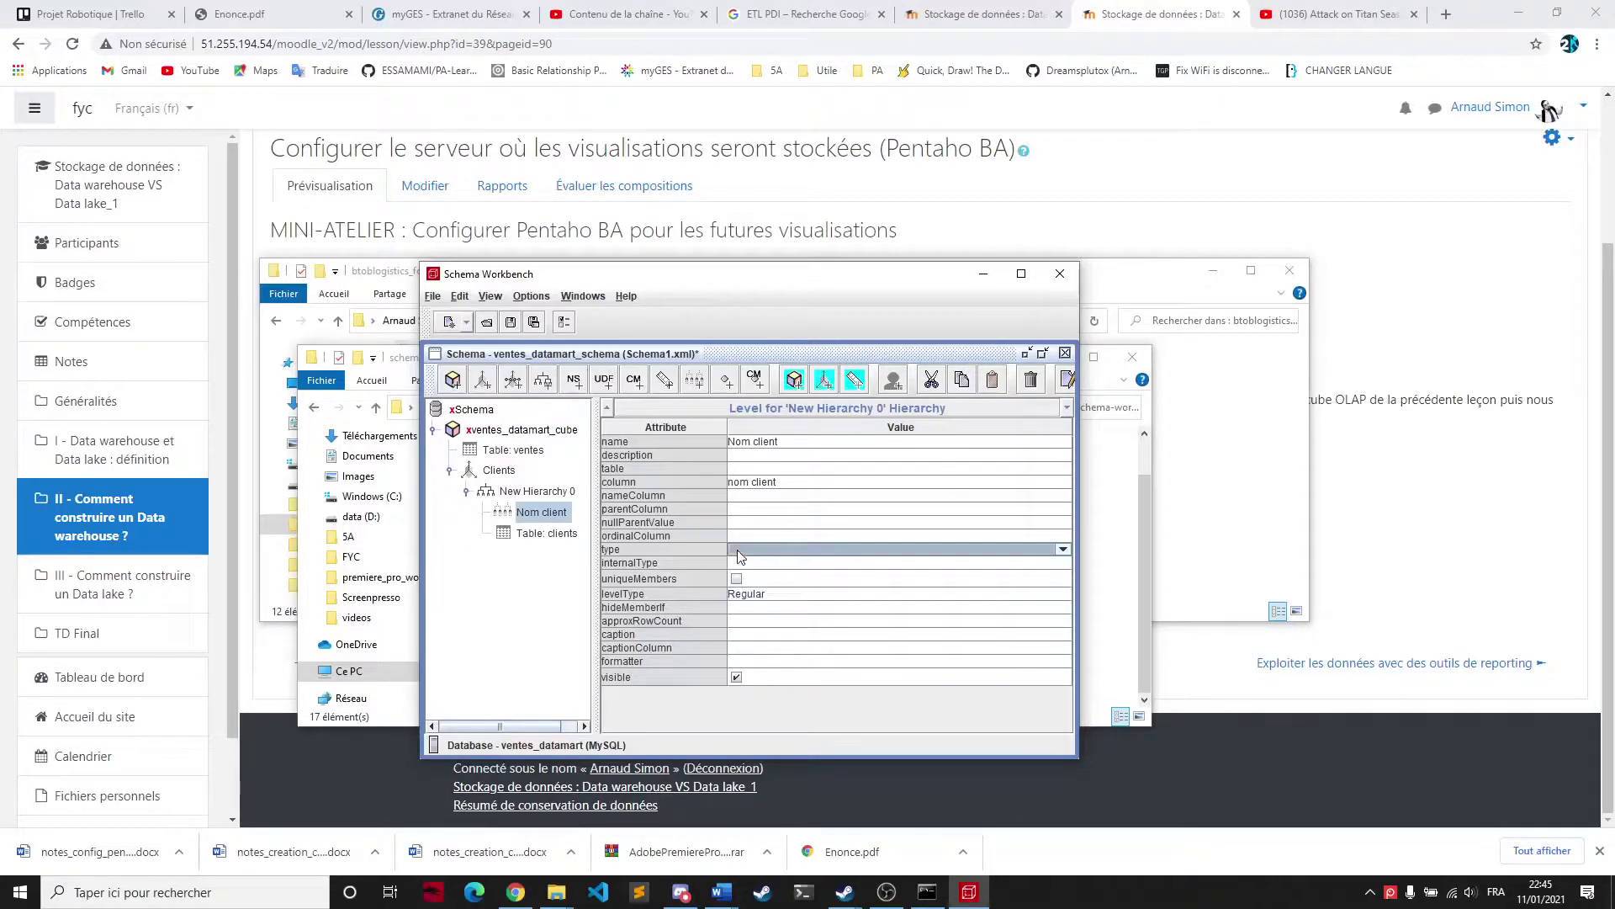
click(756, 552)
click(759, 559)
click(759, 562)
click(759, 561)
click(756, 627)
click(760, 607)
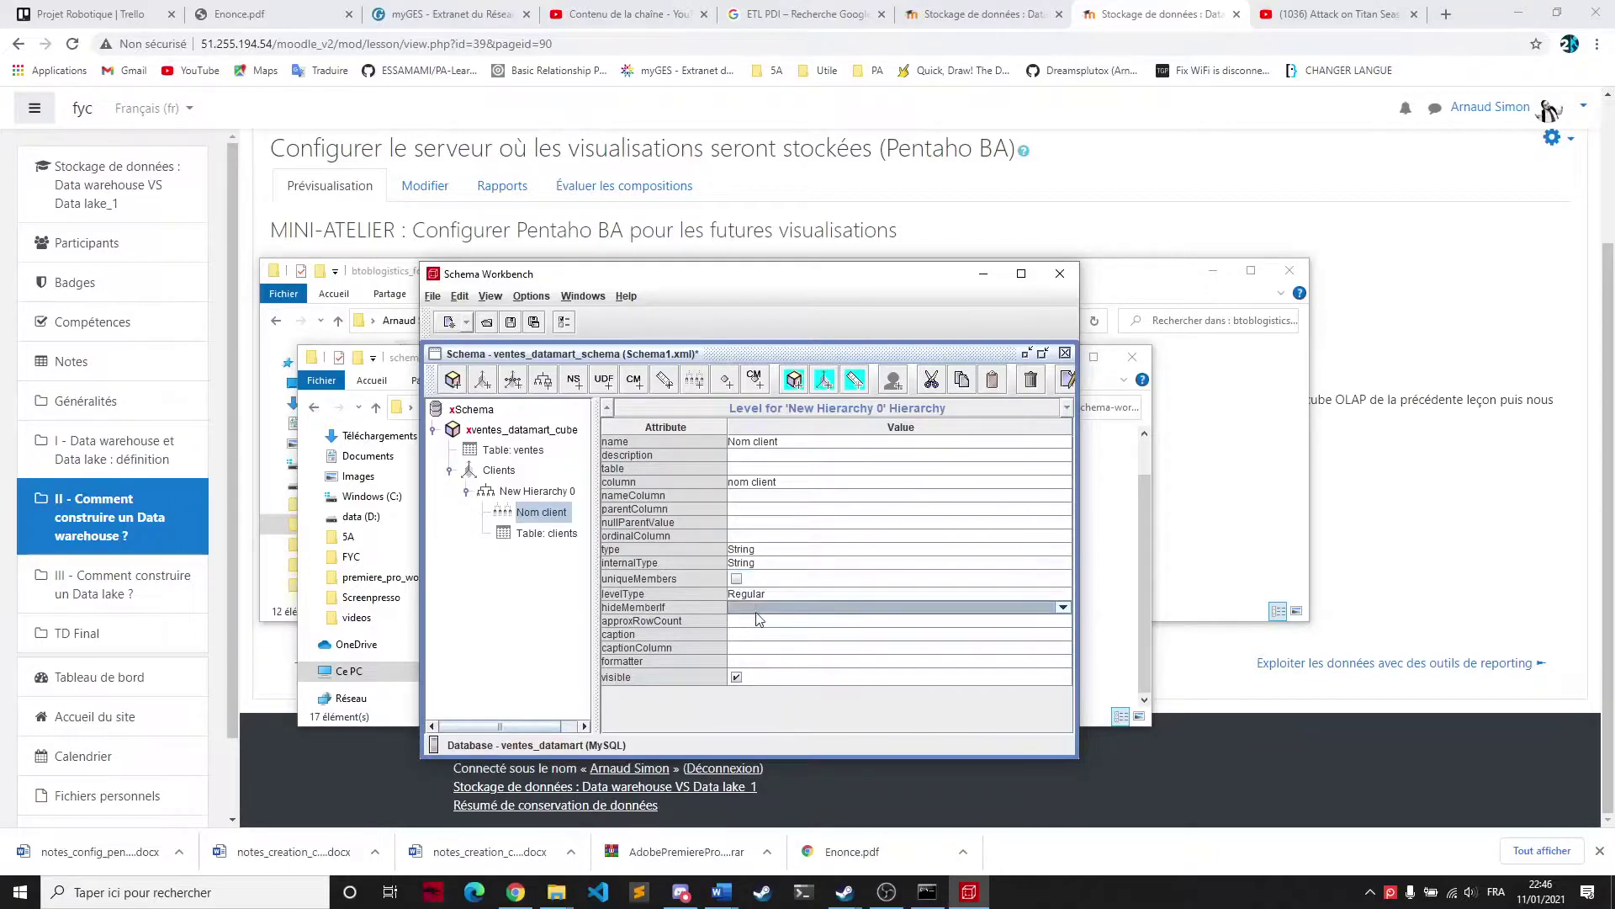
click(761, 608)
click(755, 622)
Rename the Clients hierarchy from New Hierarchy 0 to Nom client
click(519, 493)
click(555, 512)
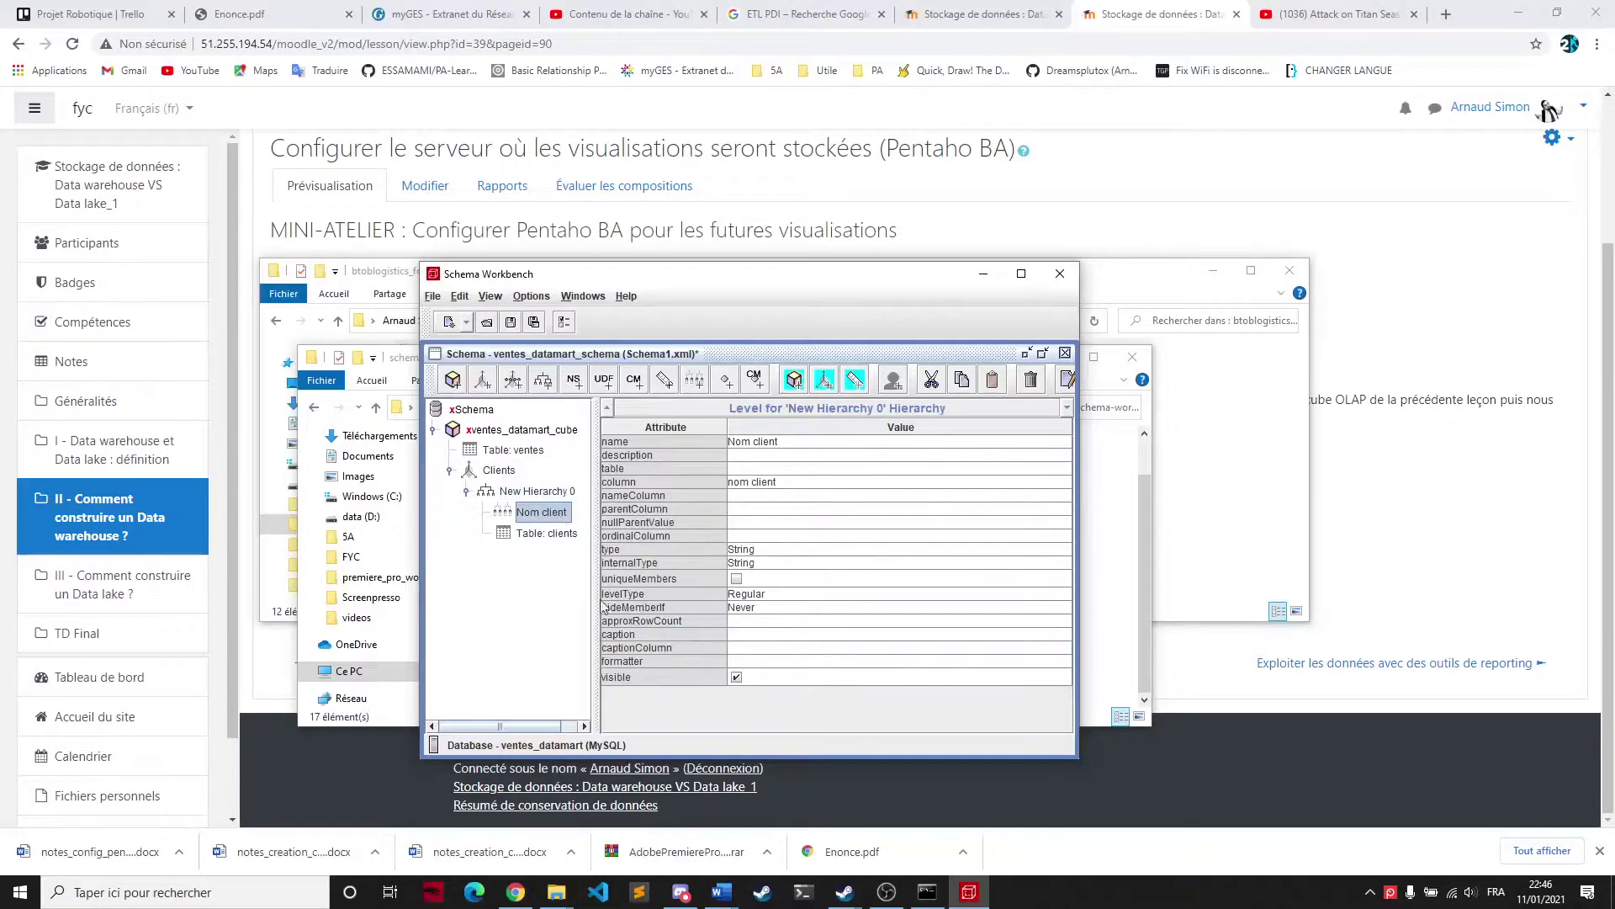
click(541, 495)
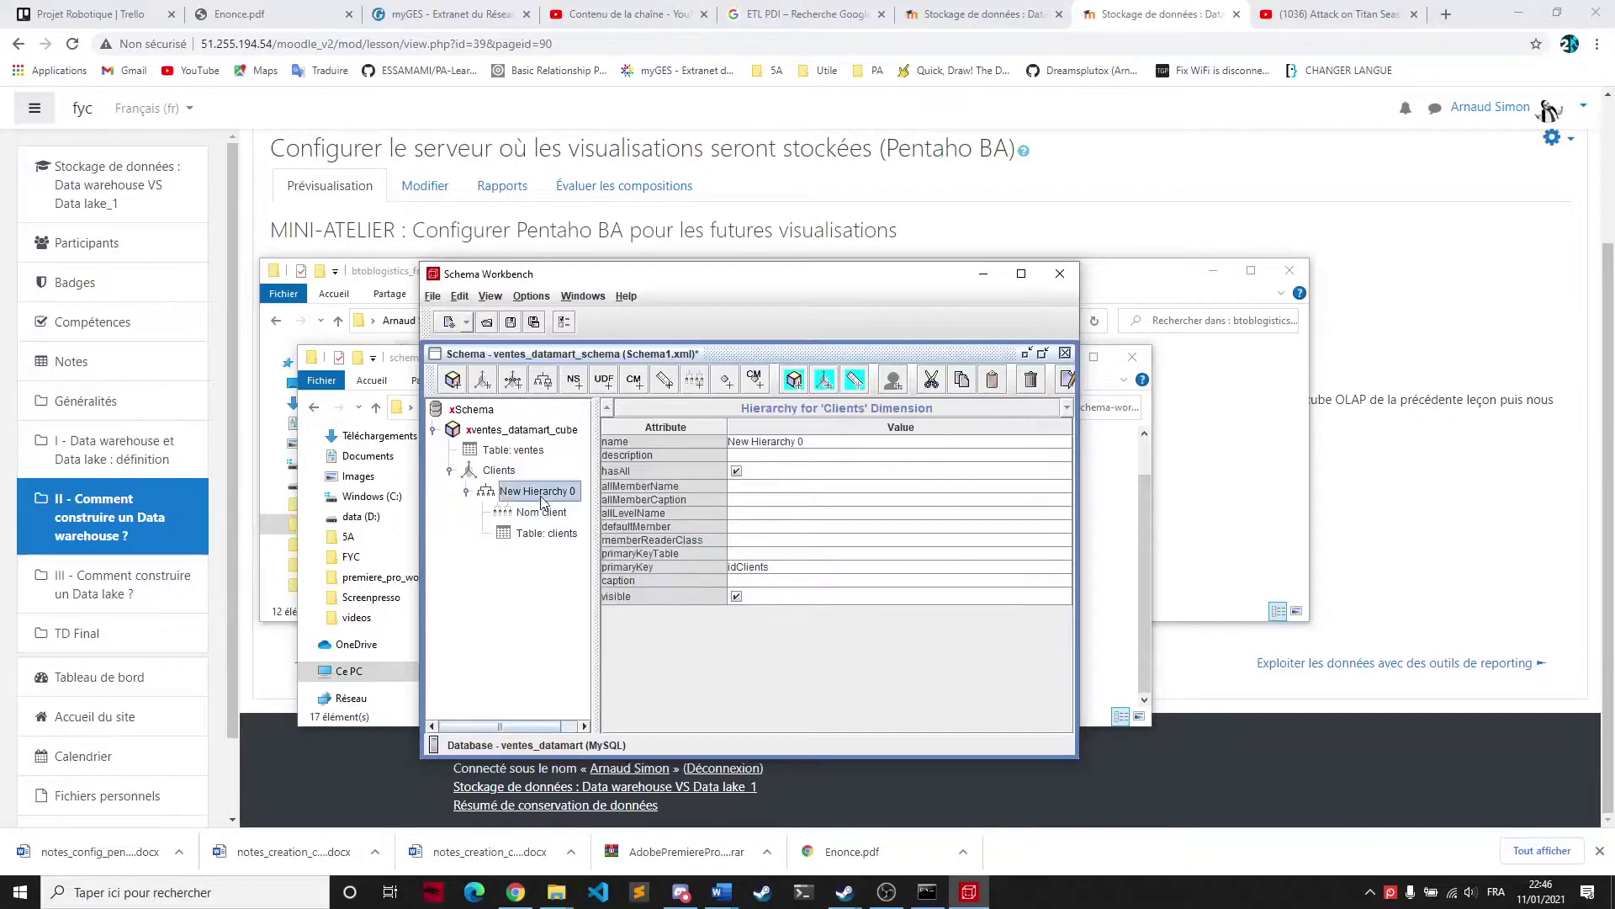
click(821, 442)
key(ctrl+a)
text(No)
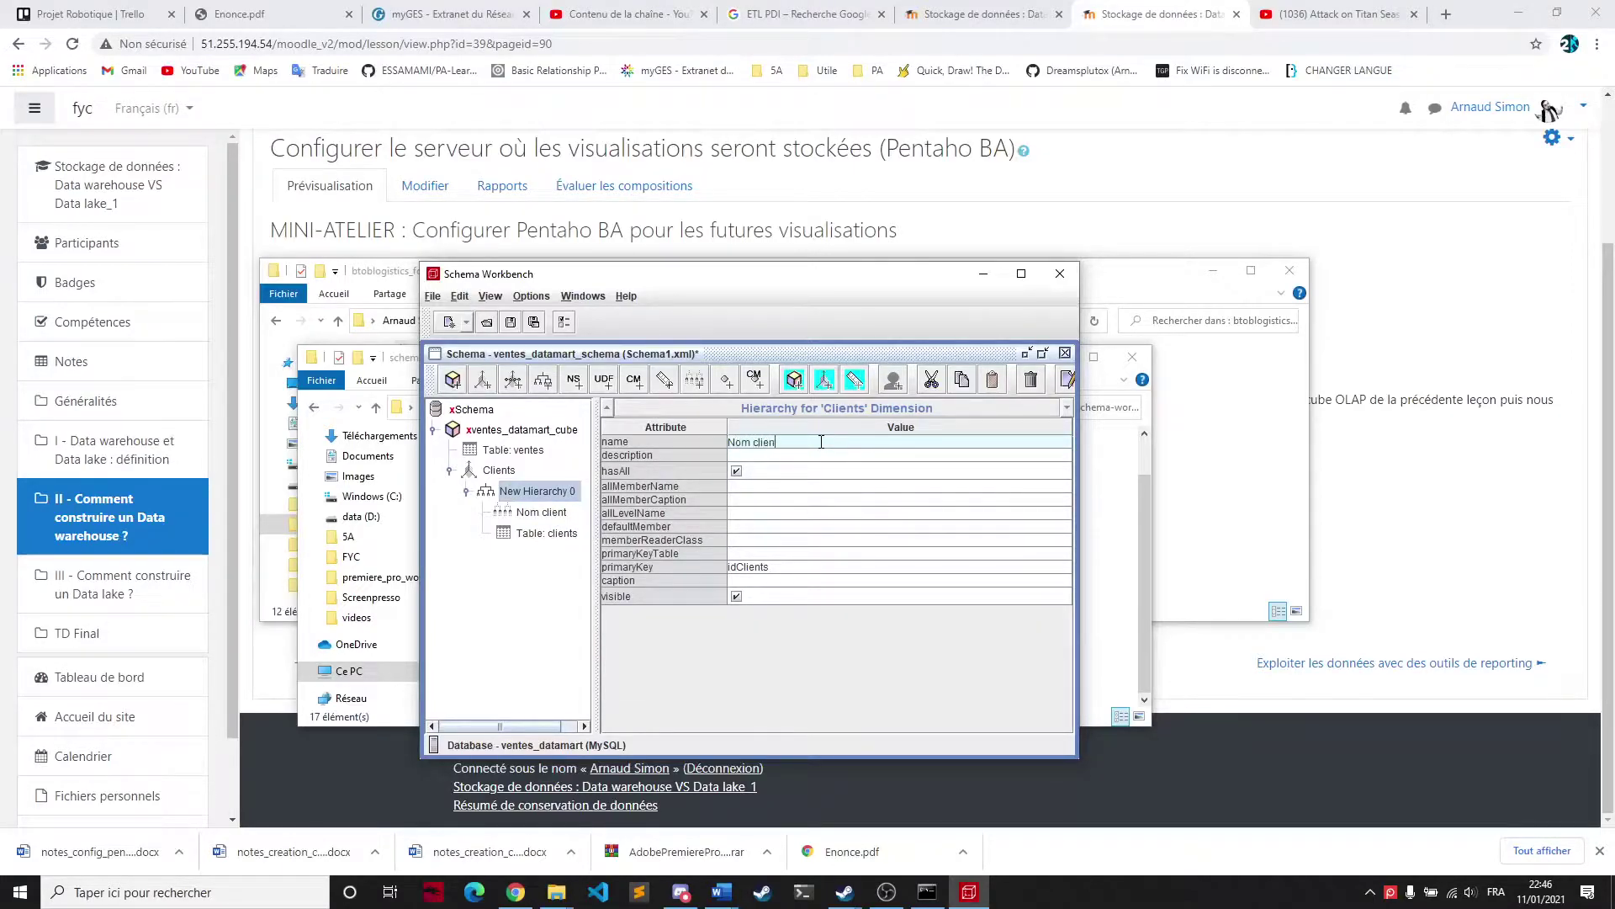
click(551, 514)
click(548, 492)
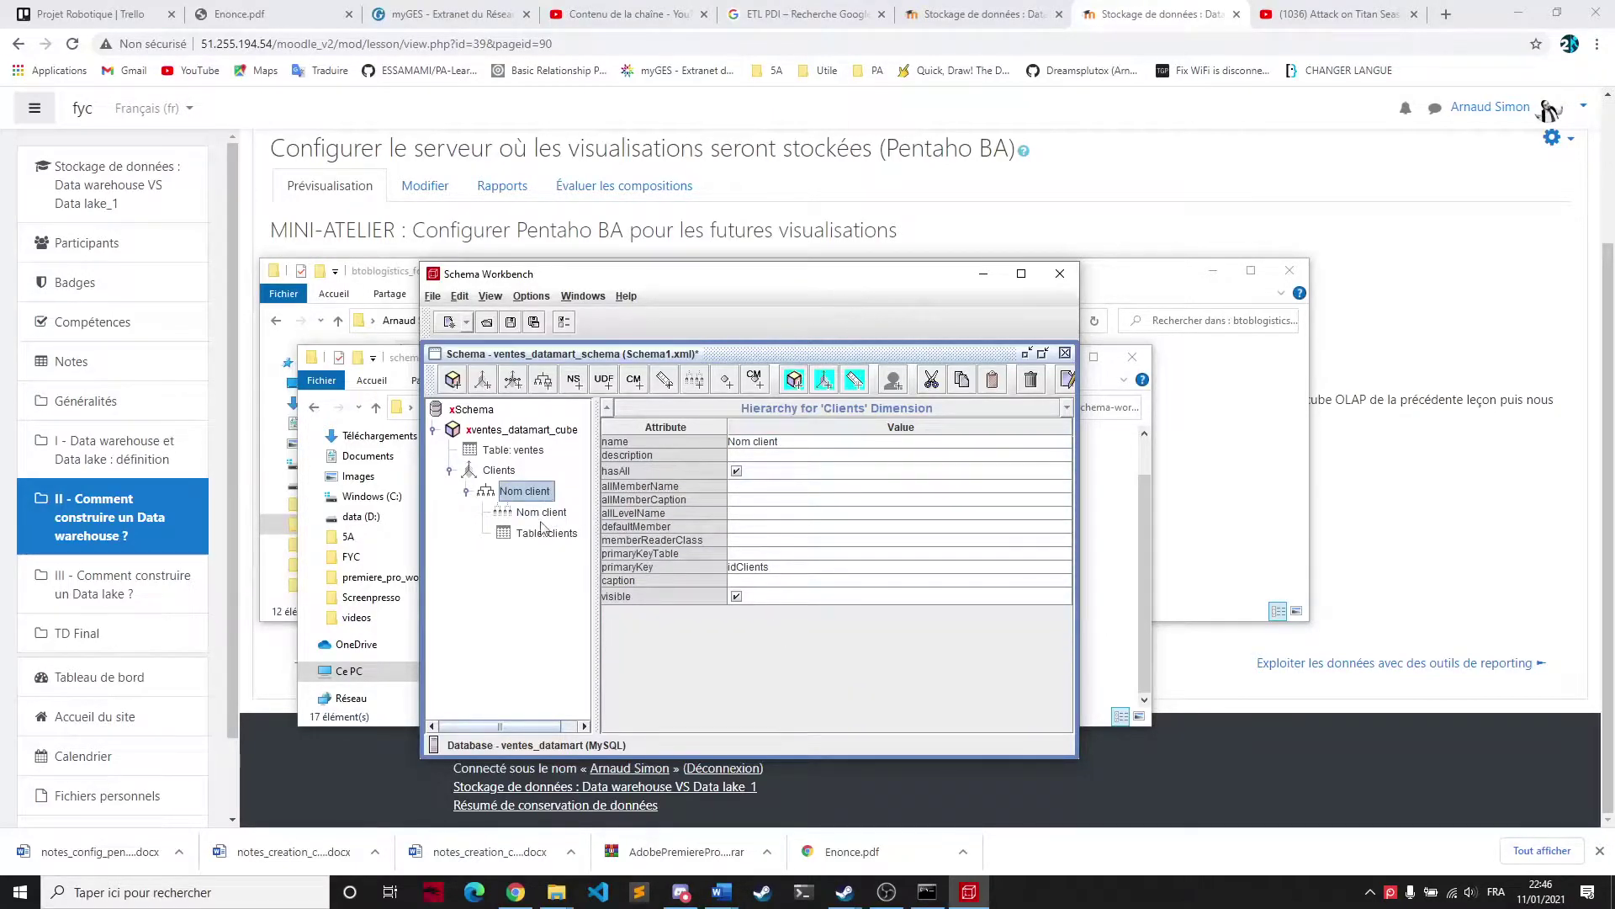
Select the Clients dimension and bring up its available actions
click(490, 478)
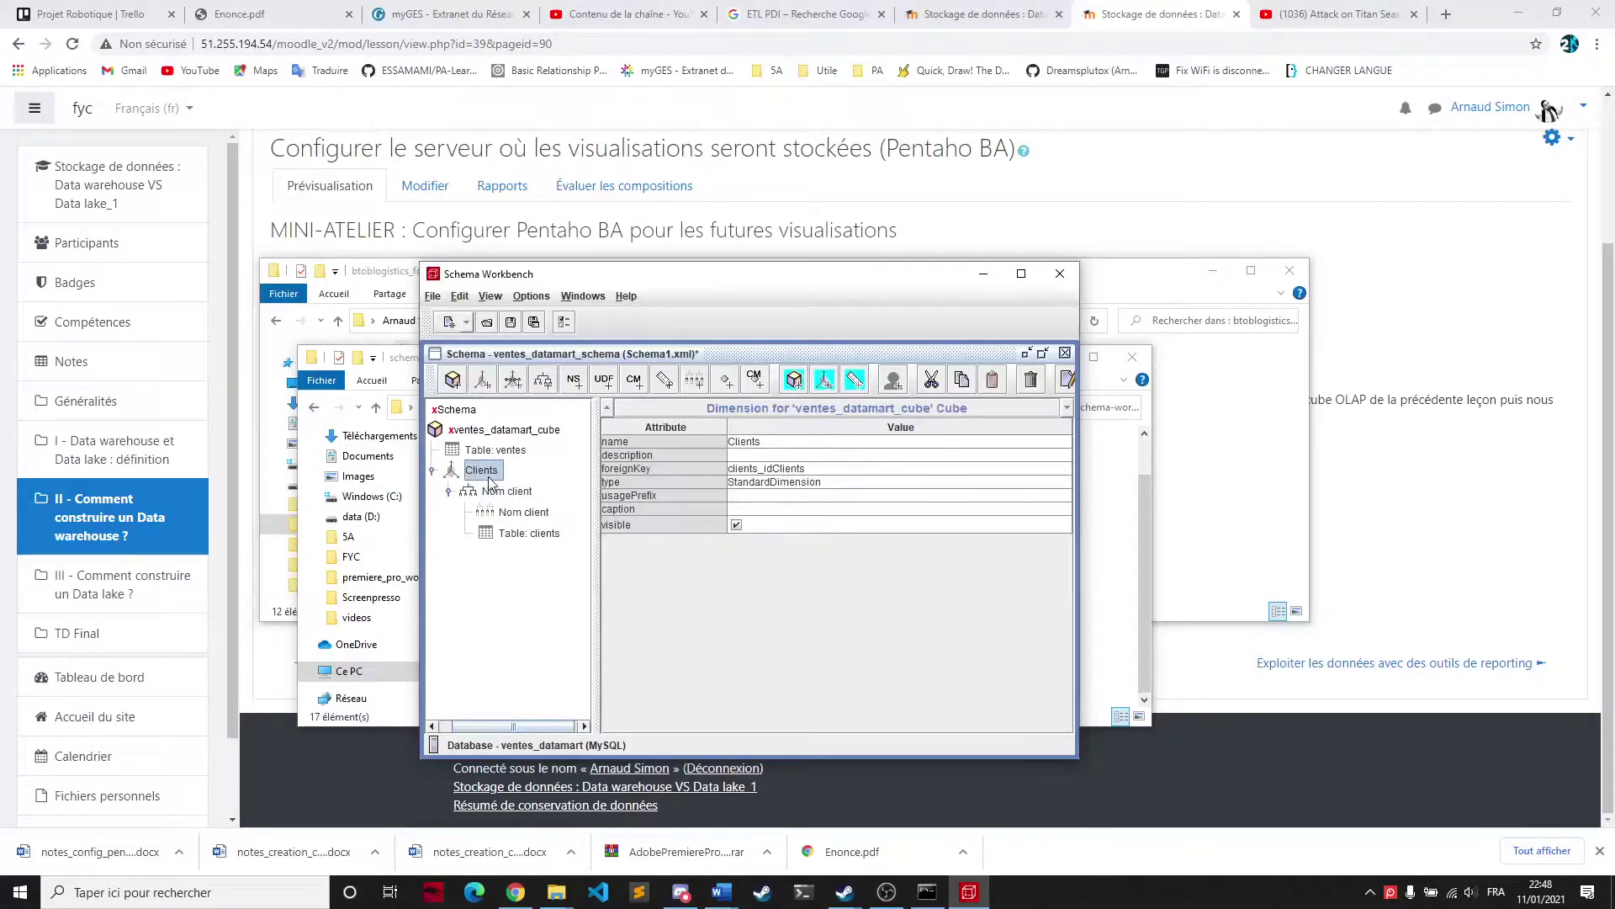
right_click(490, 478)
click(507, 519)
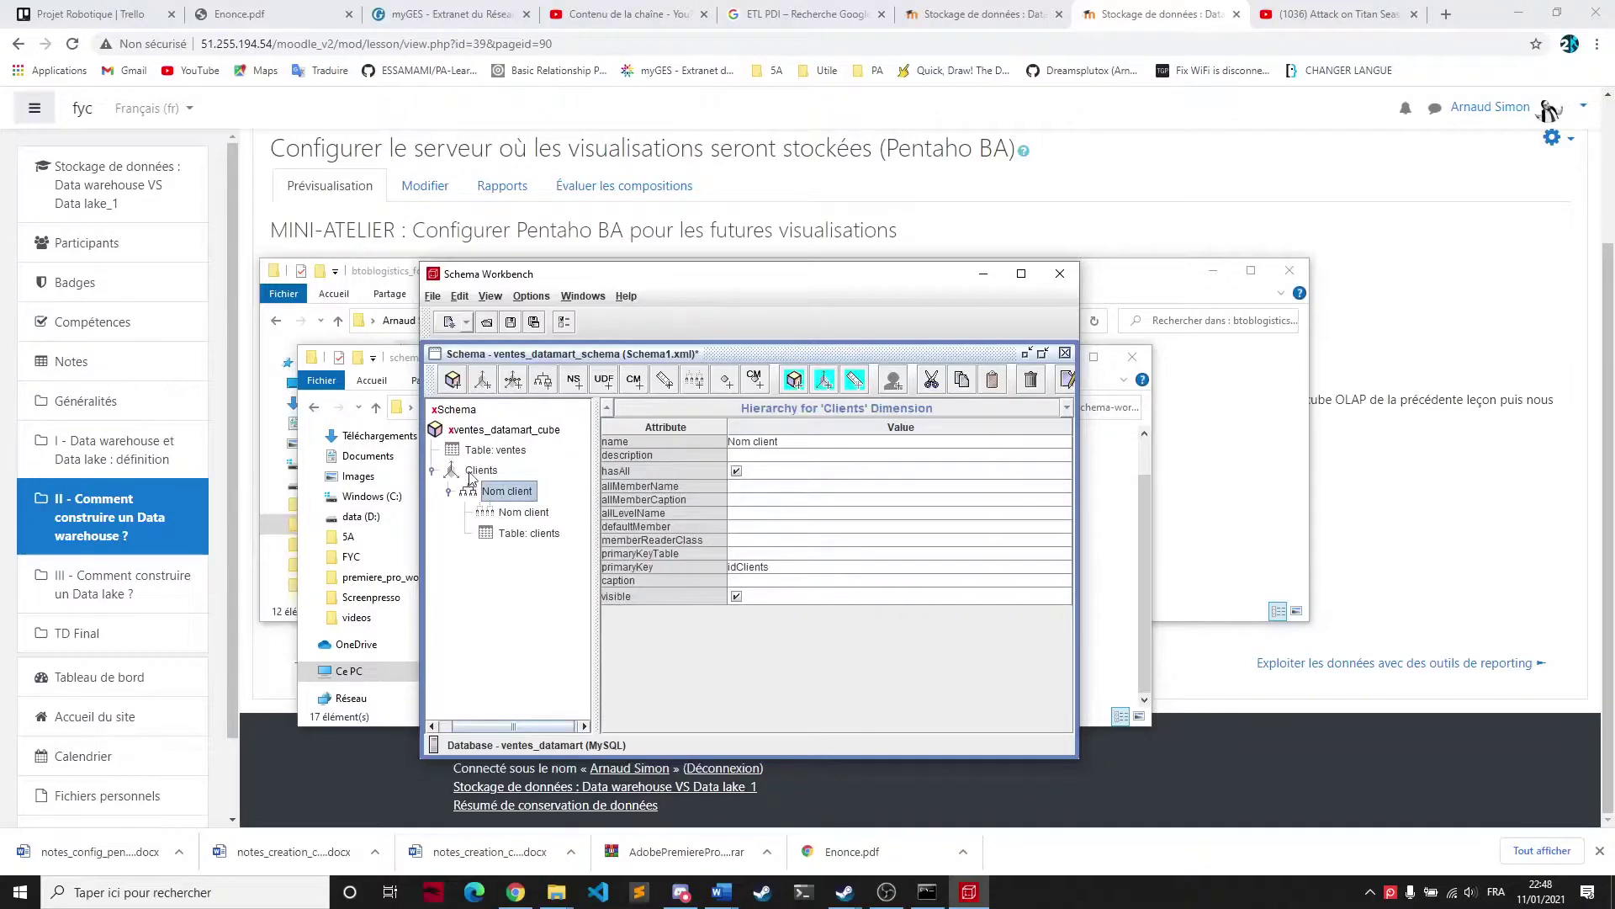
click(471, 472)
right_click(488, 479)
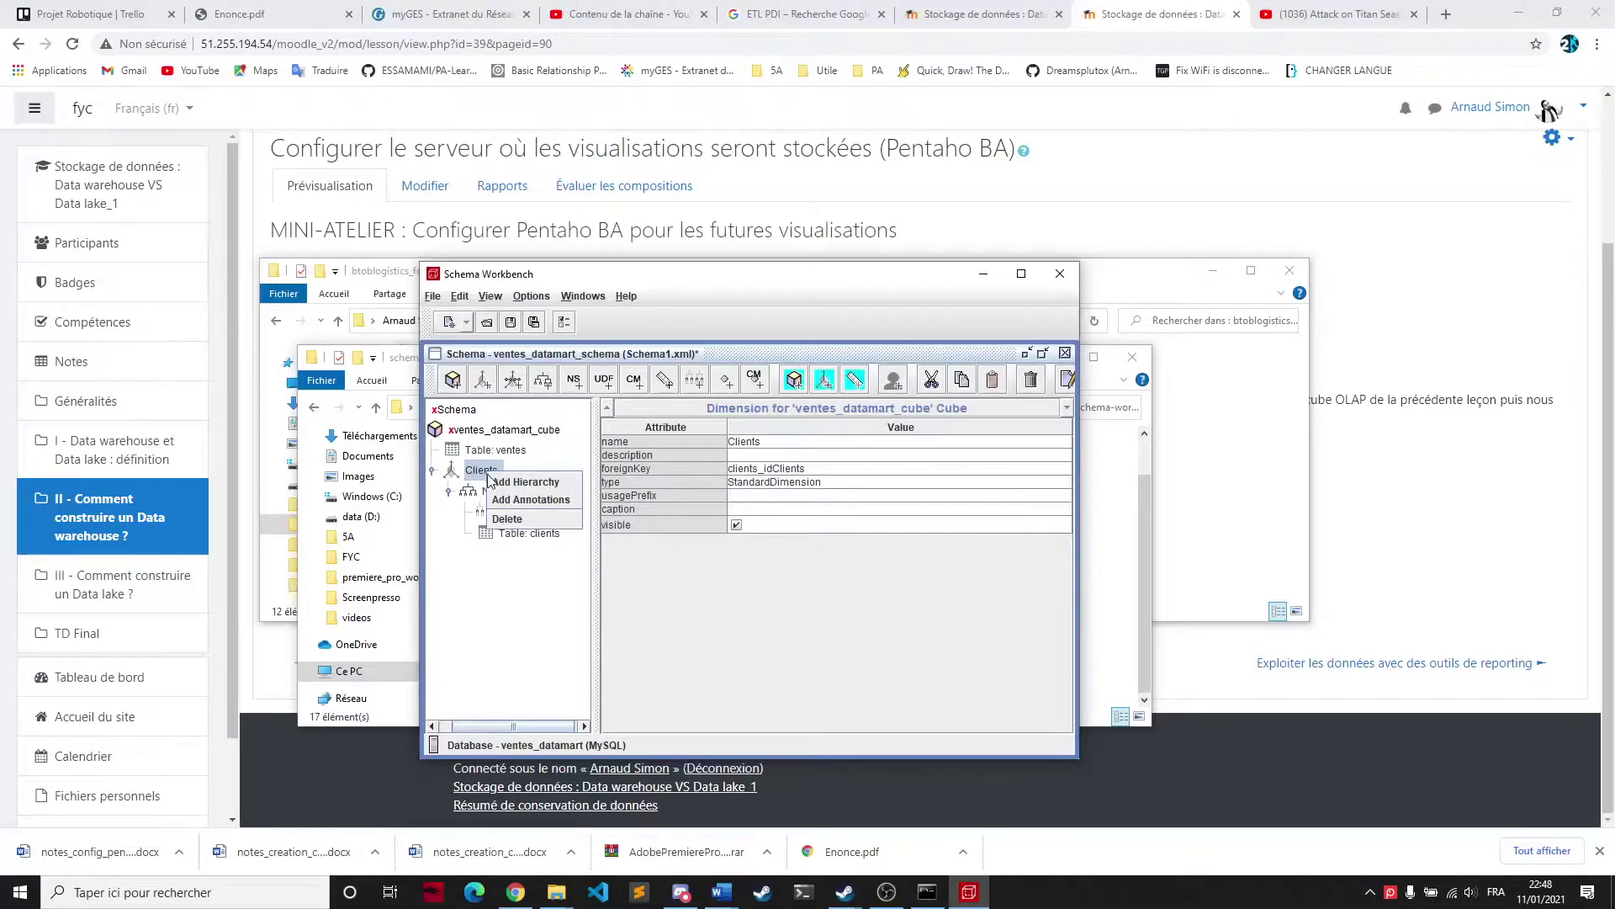
Add a new hierarchy under Clients and attach the clients table to it
click(505, 482)
click(500, 555)
right_click(501, 557)
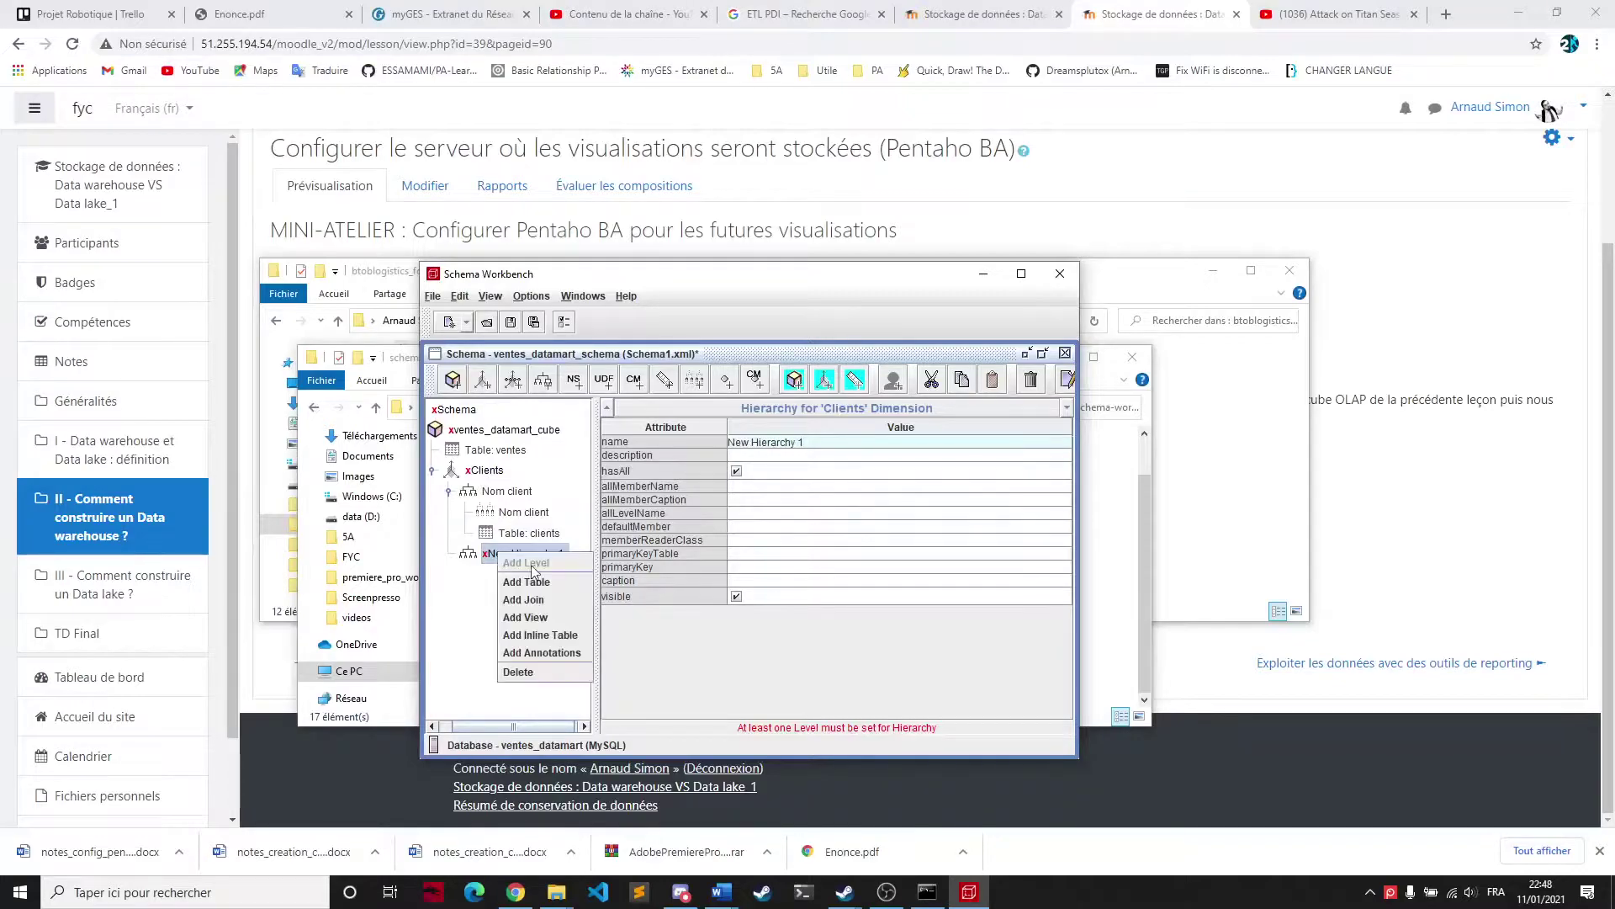
click(548, 584)
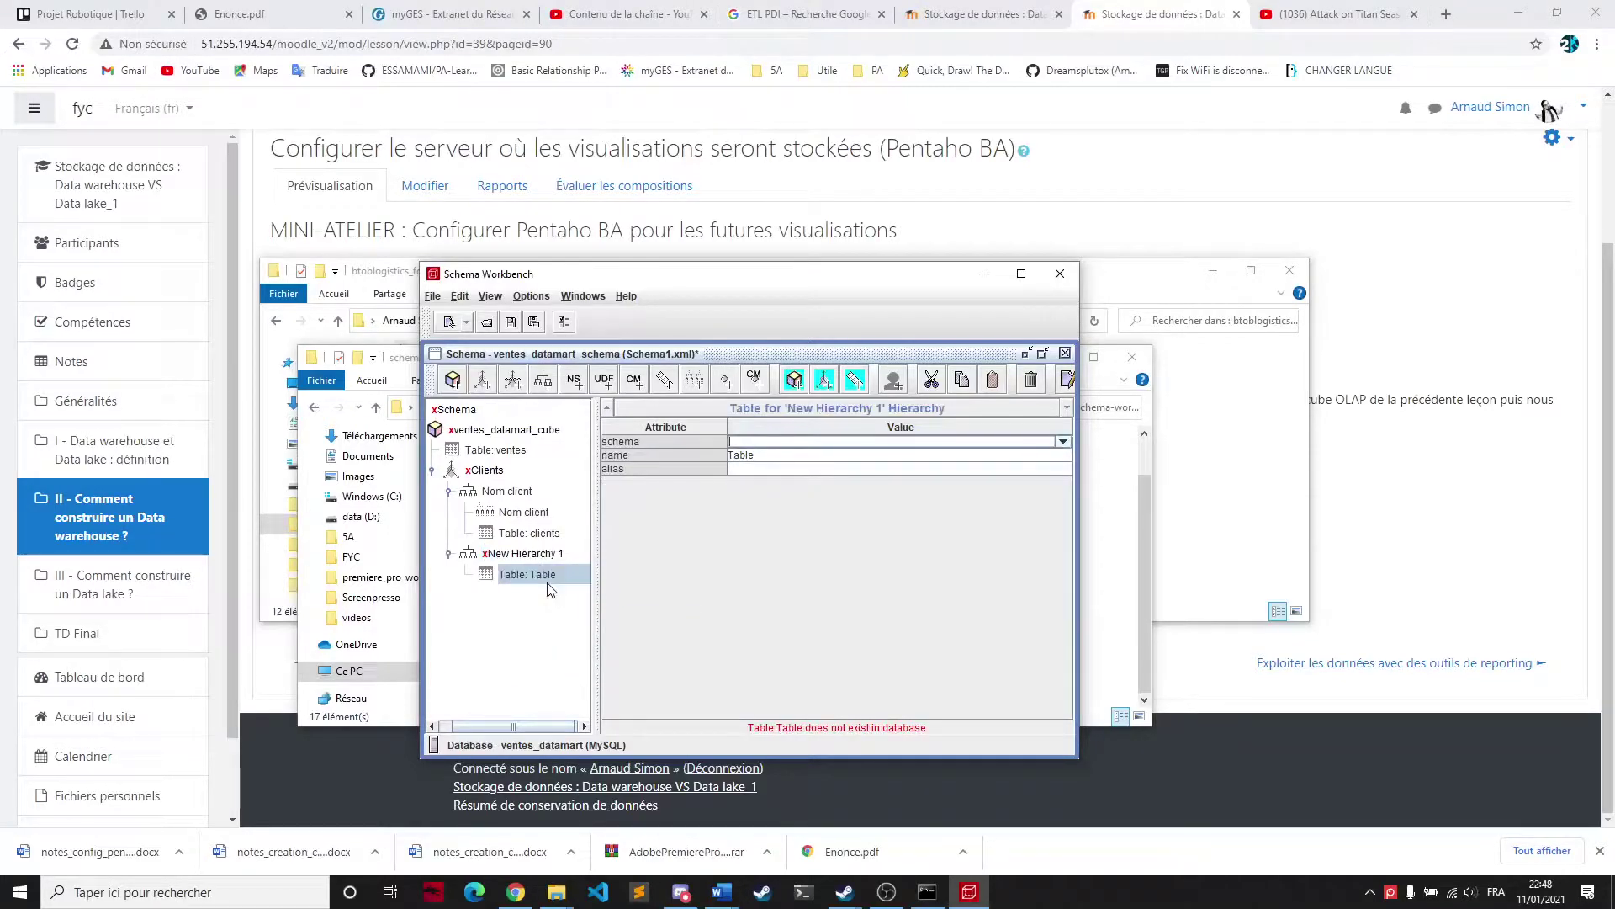
click(820, 459)
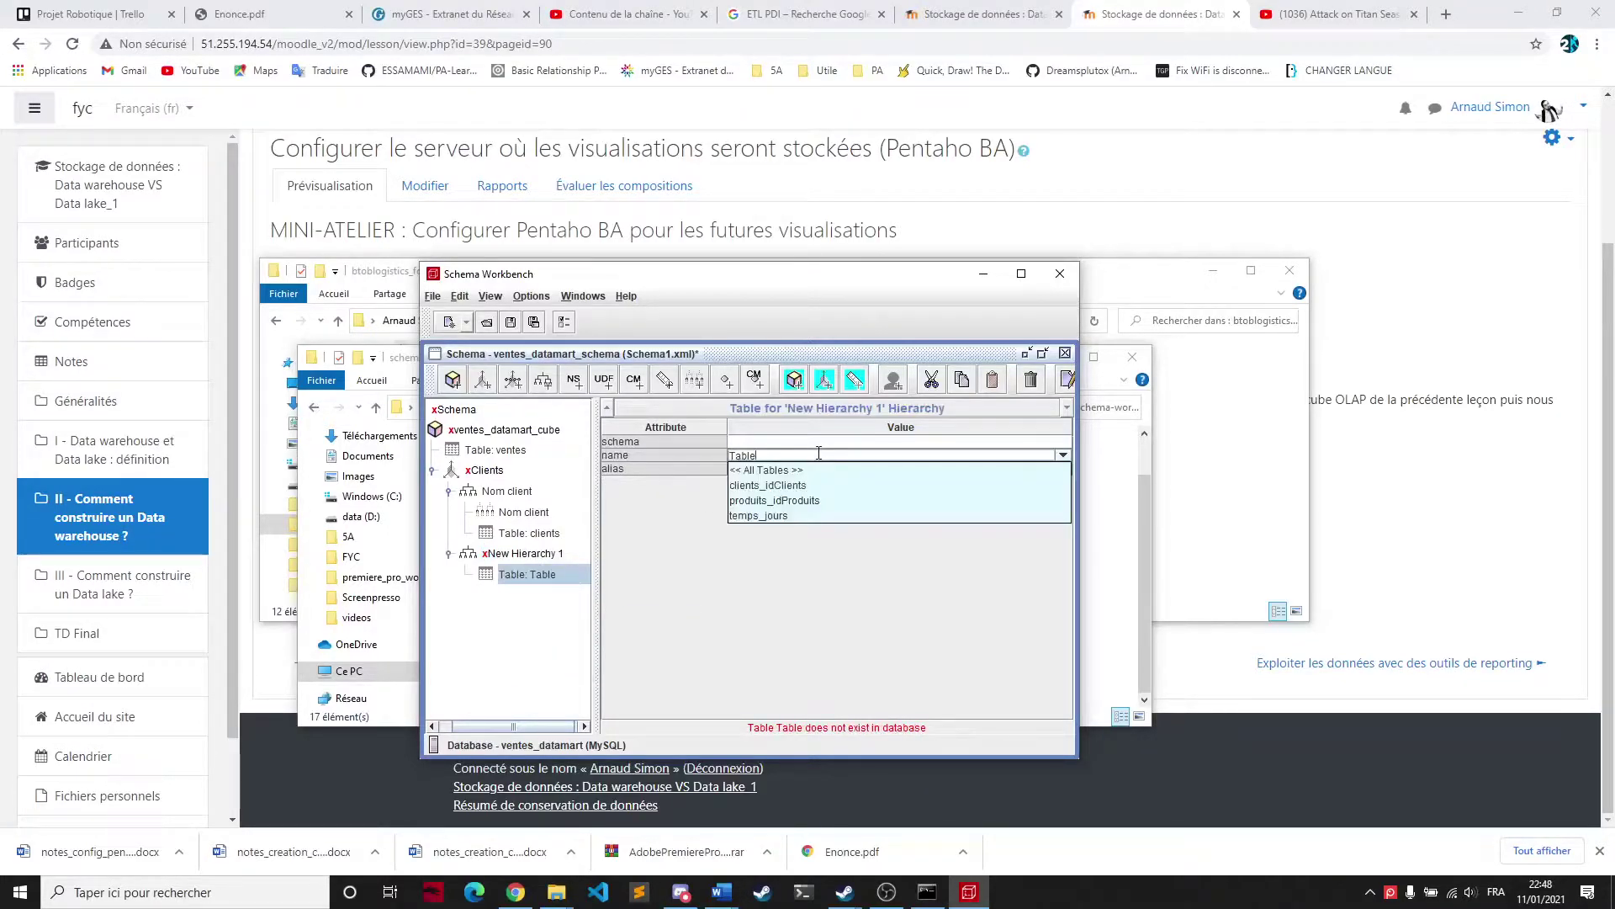
click(763, 469)
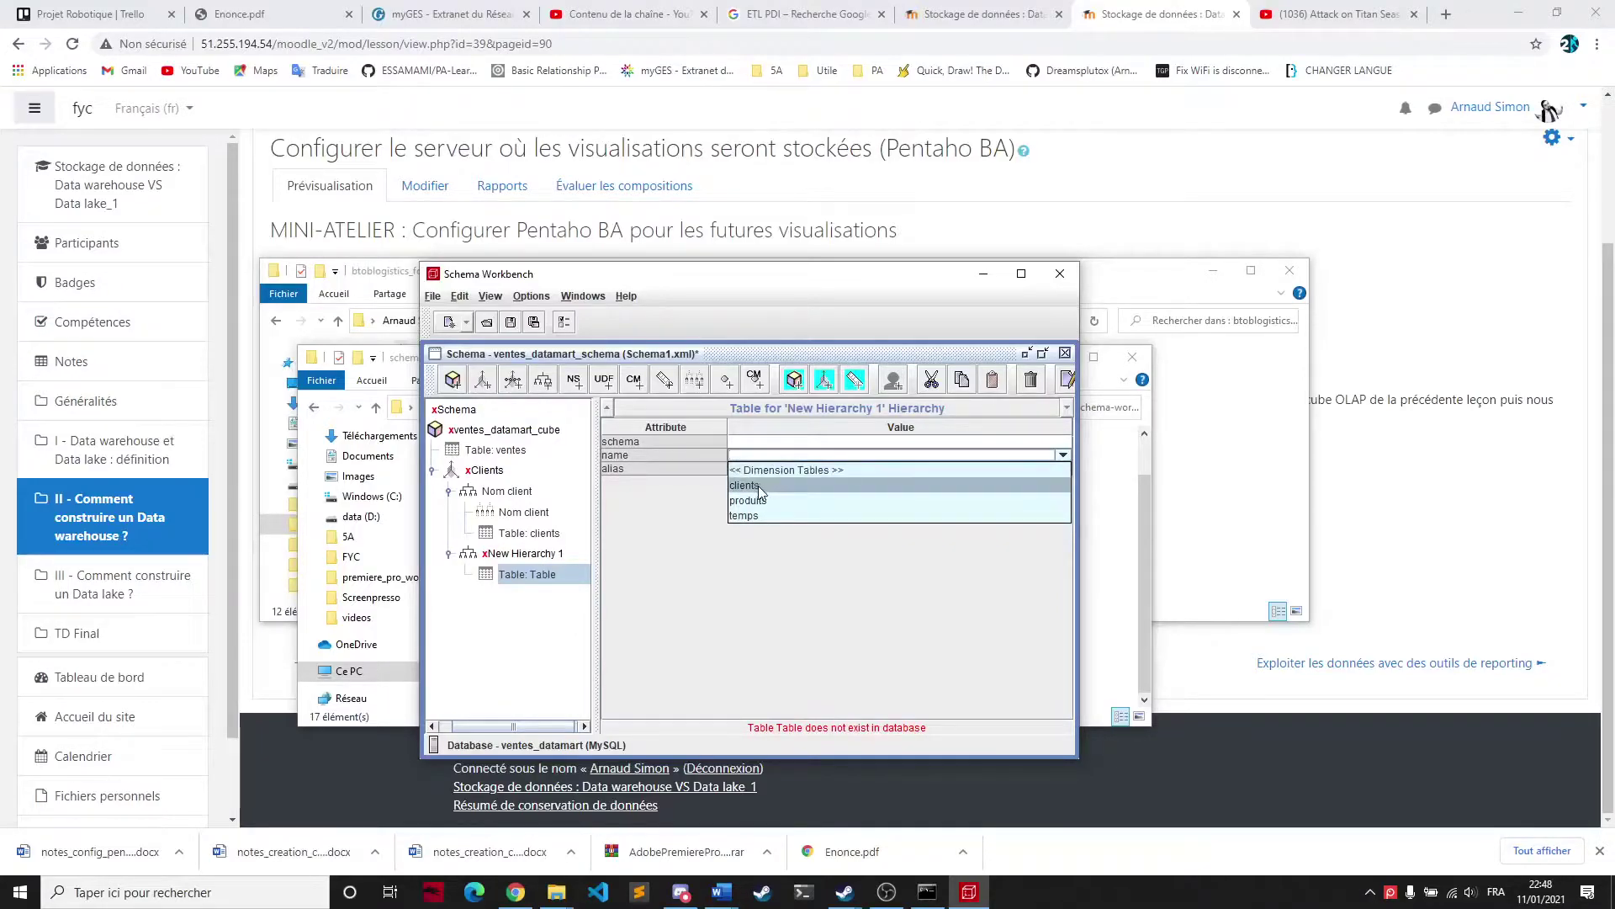
click(491, 653)
Add a level named Pays to the new hierarchy, mapped to the pays column
double_click(497, 555)
right_click(496, 556)
click(511, 582)
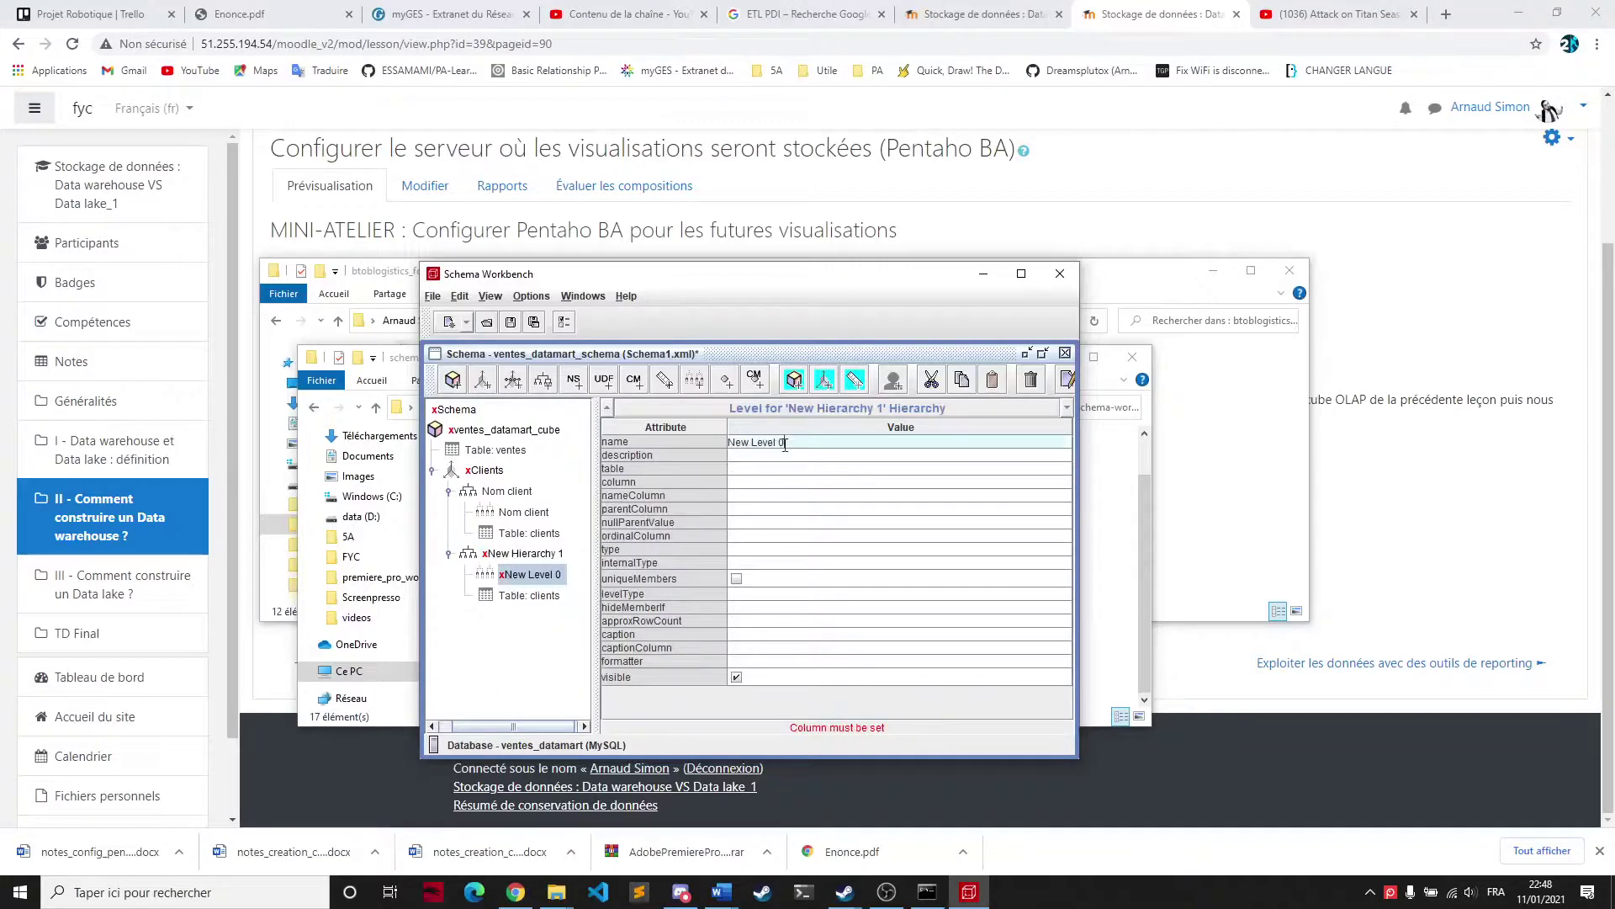
click(815, 442)
text(Pays)
click(751, 482)
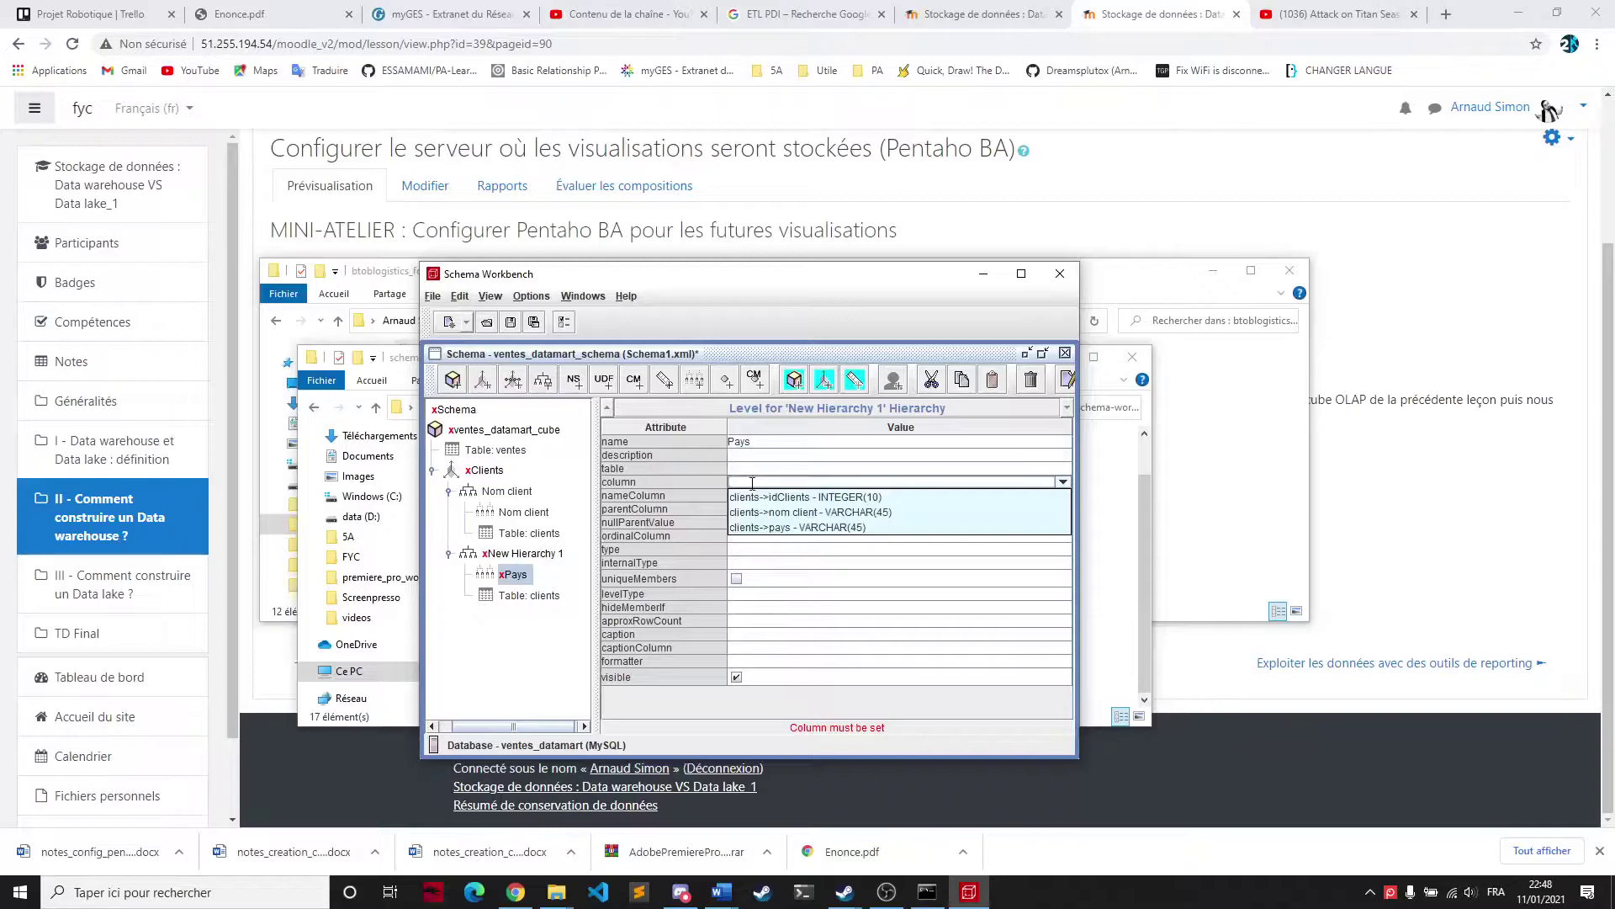
click(778, 528)
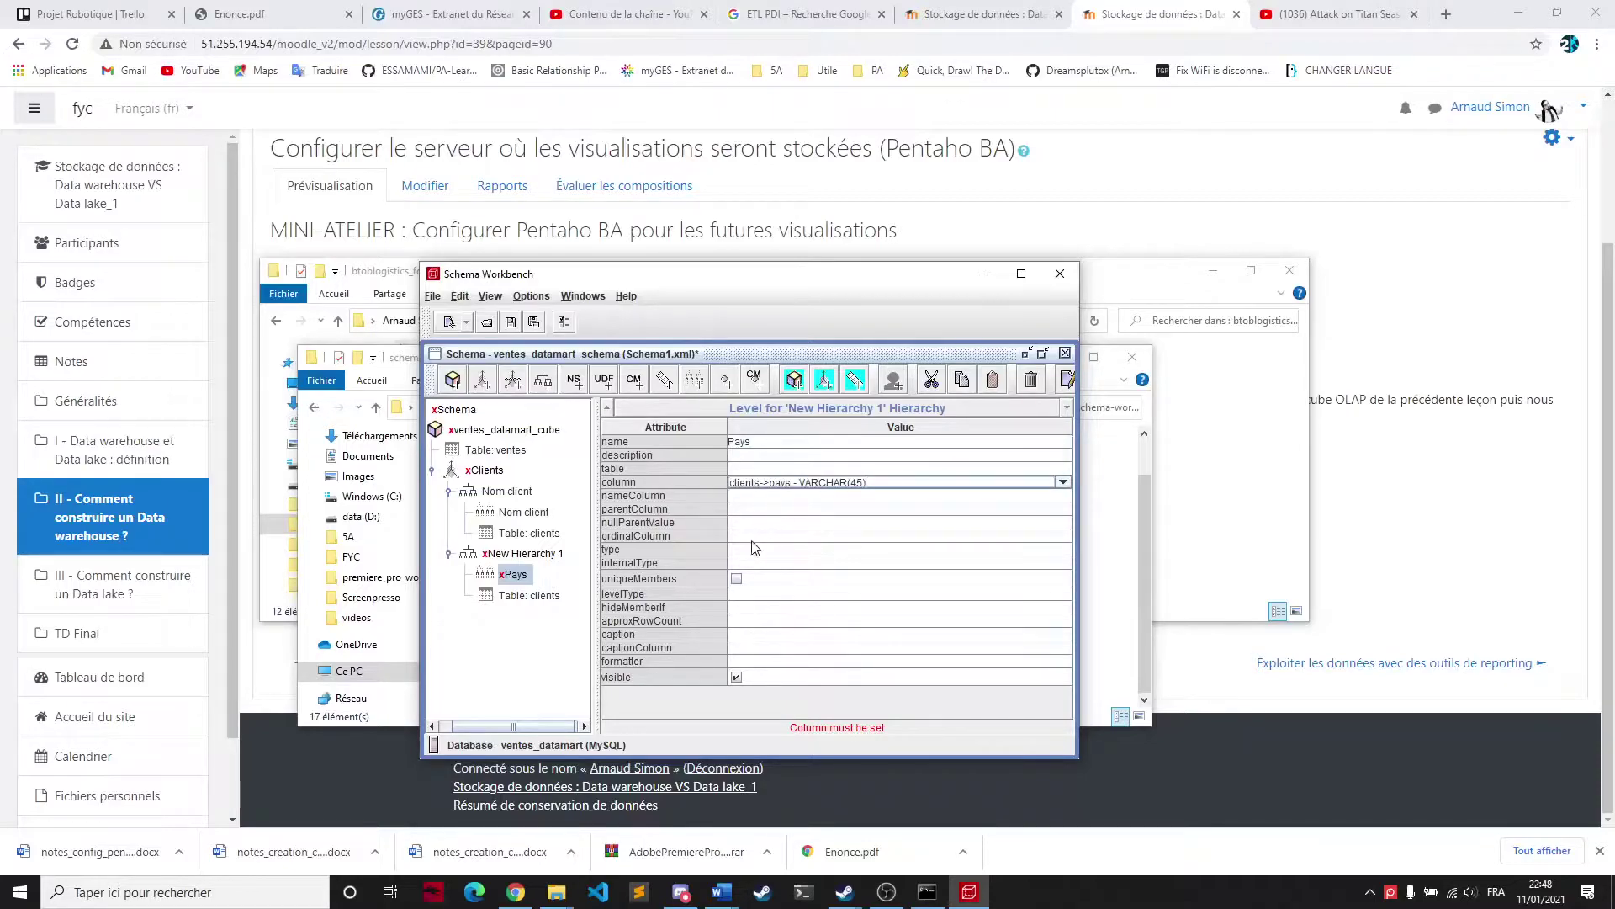
Give the Pays level type and internal type String, levelType Regular, hideMemberIf Never
click(750, 550)
click(747, 563)
click(748, 563)
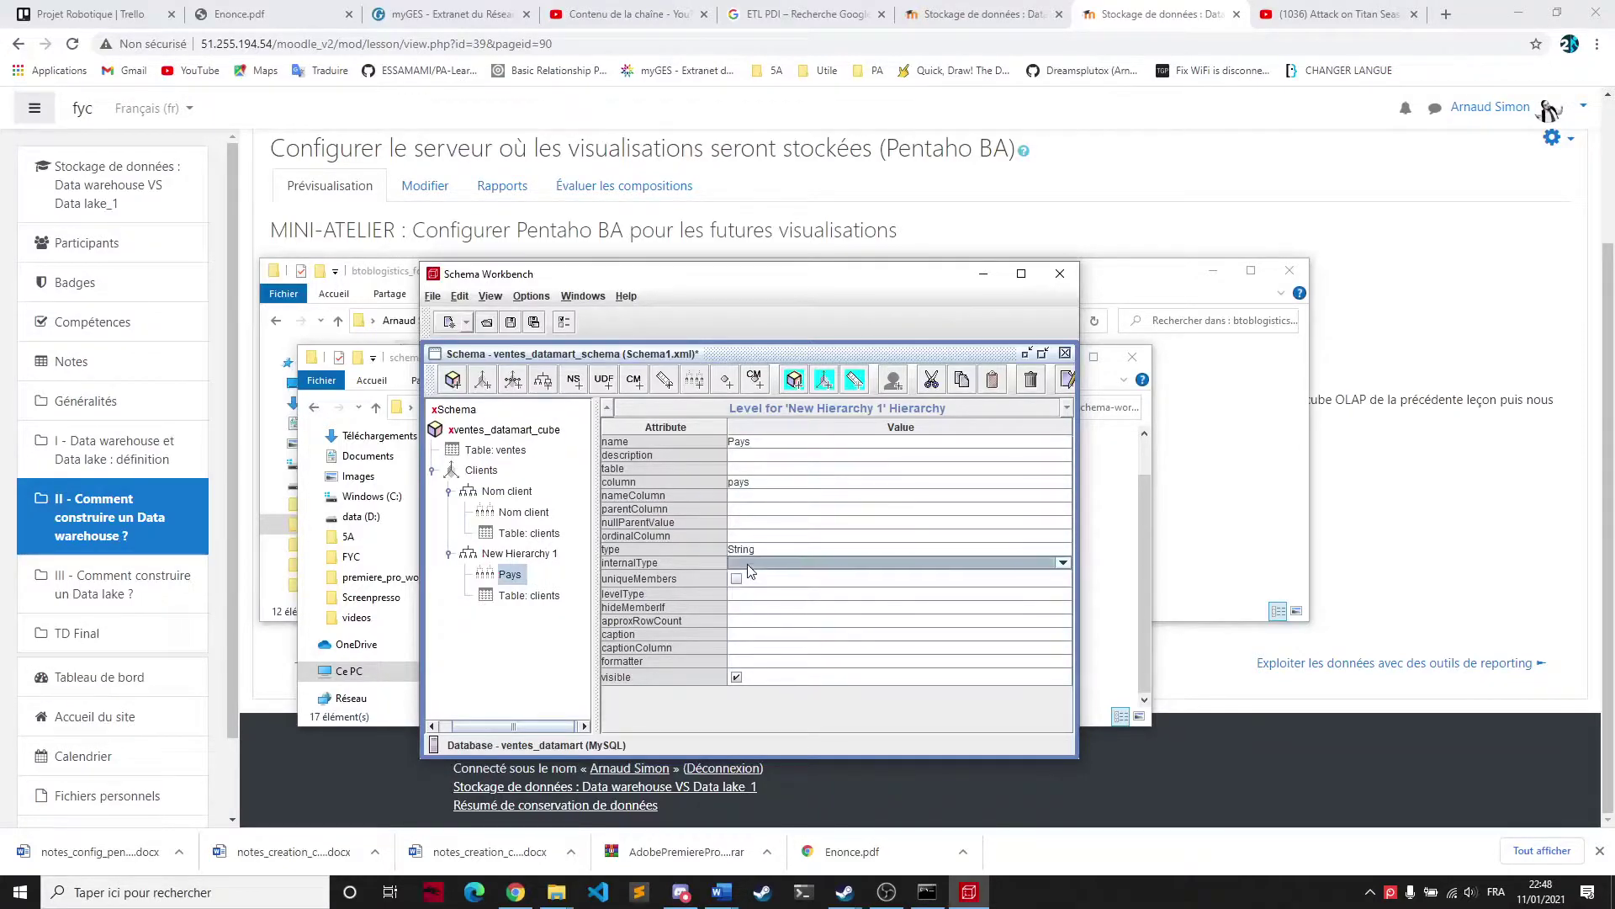
click(752, 625)
click(737, 594)
click(735, 593)
click(756, 608)
click(756, 608)
click(756, 608)
click(756, 622)
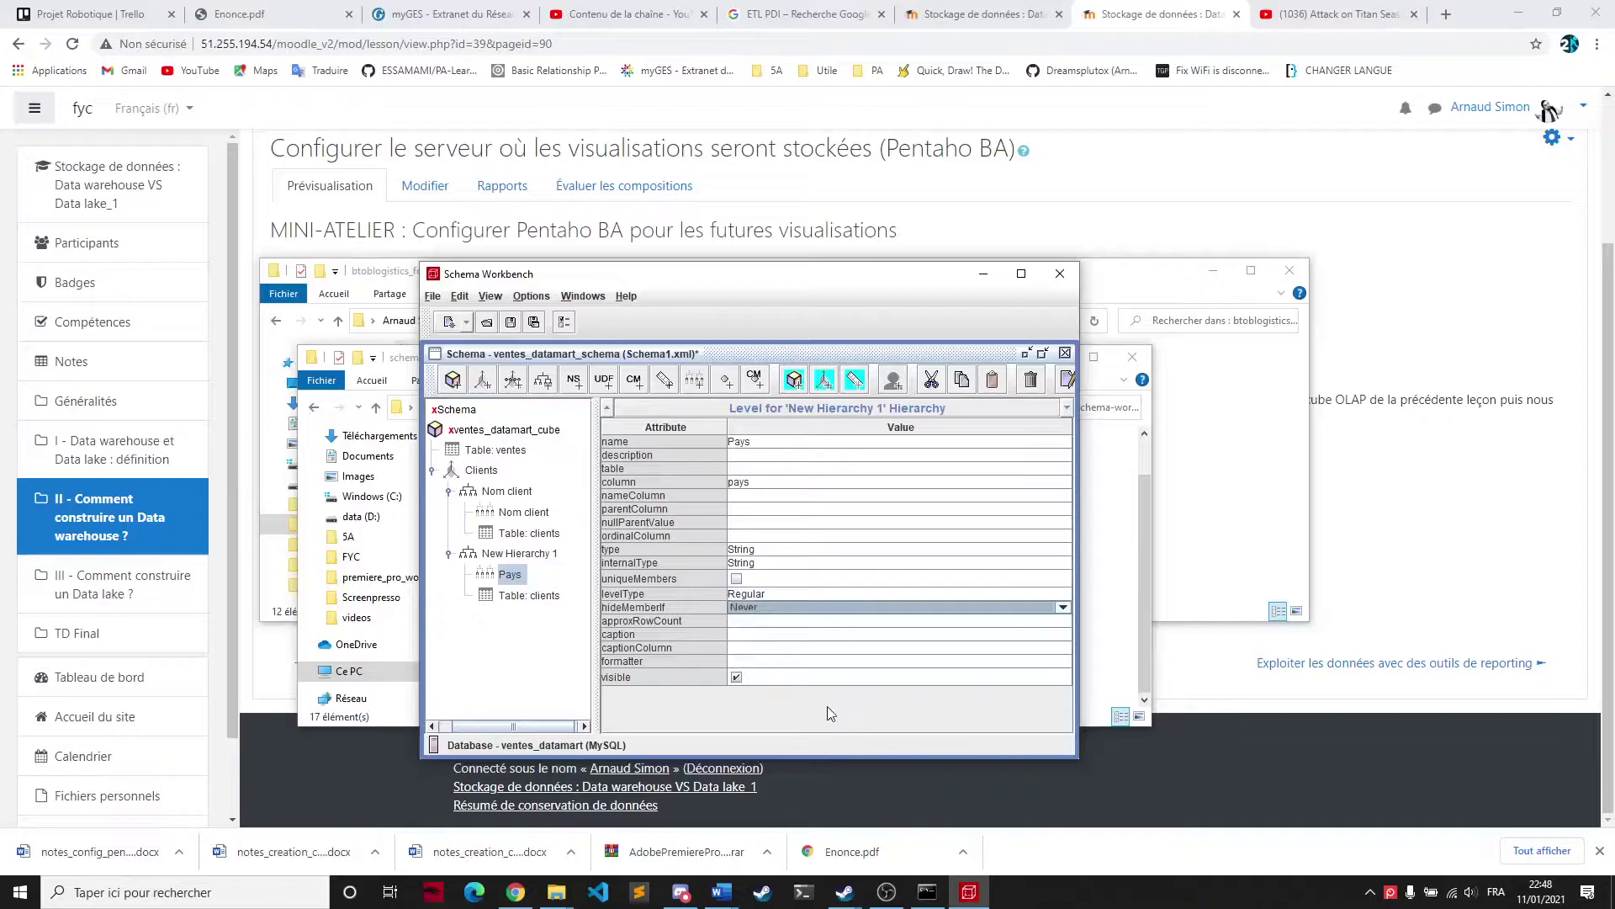
click(532, 597)
click(513, 579)
Rename the hierarchy to Pays and set its primary key to idClients
click(515, 554)
click(819, 441)
key(ctrl+a)
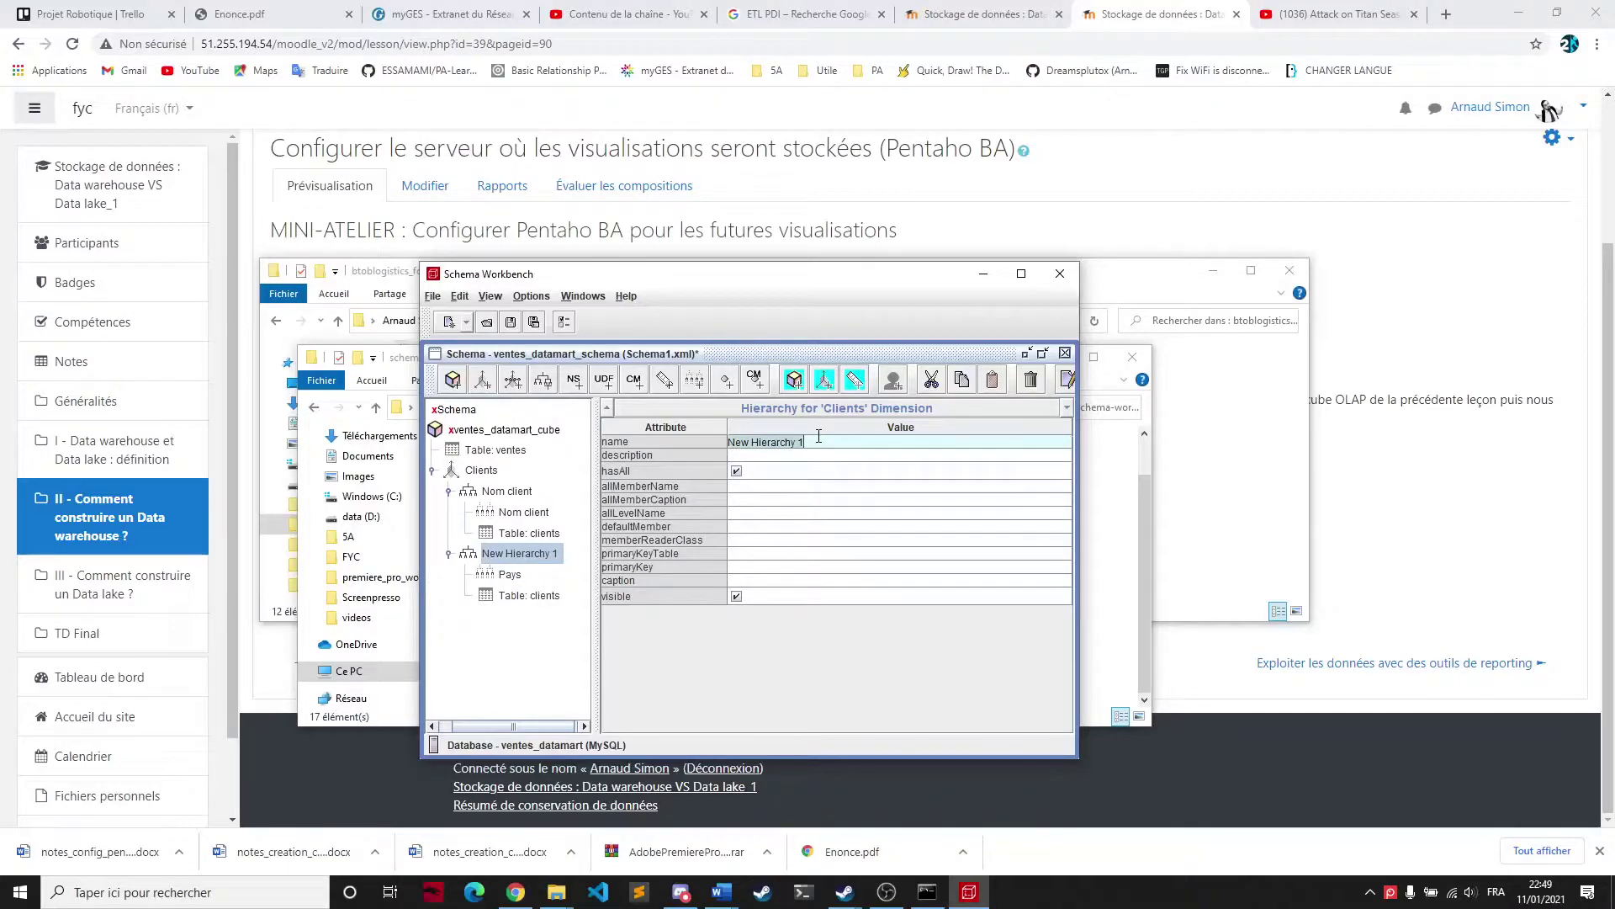
text(Pays)
click(743, 566)
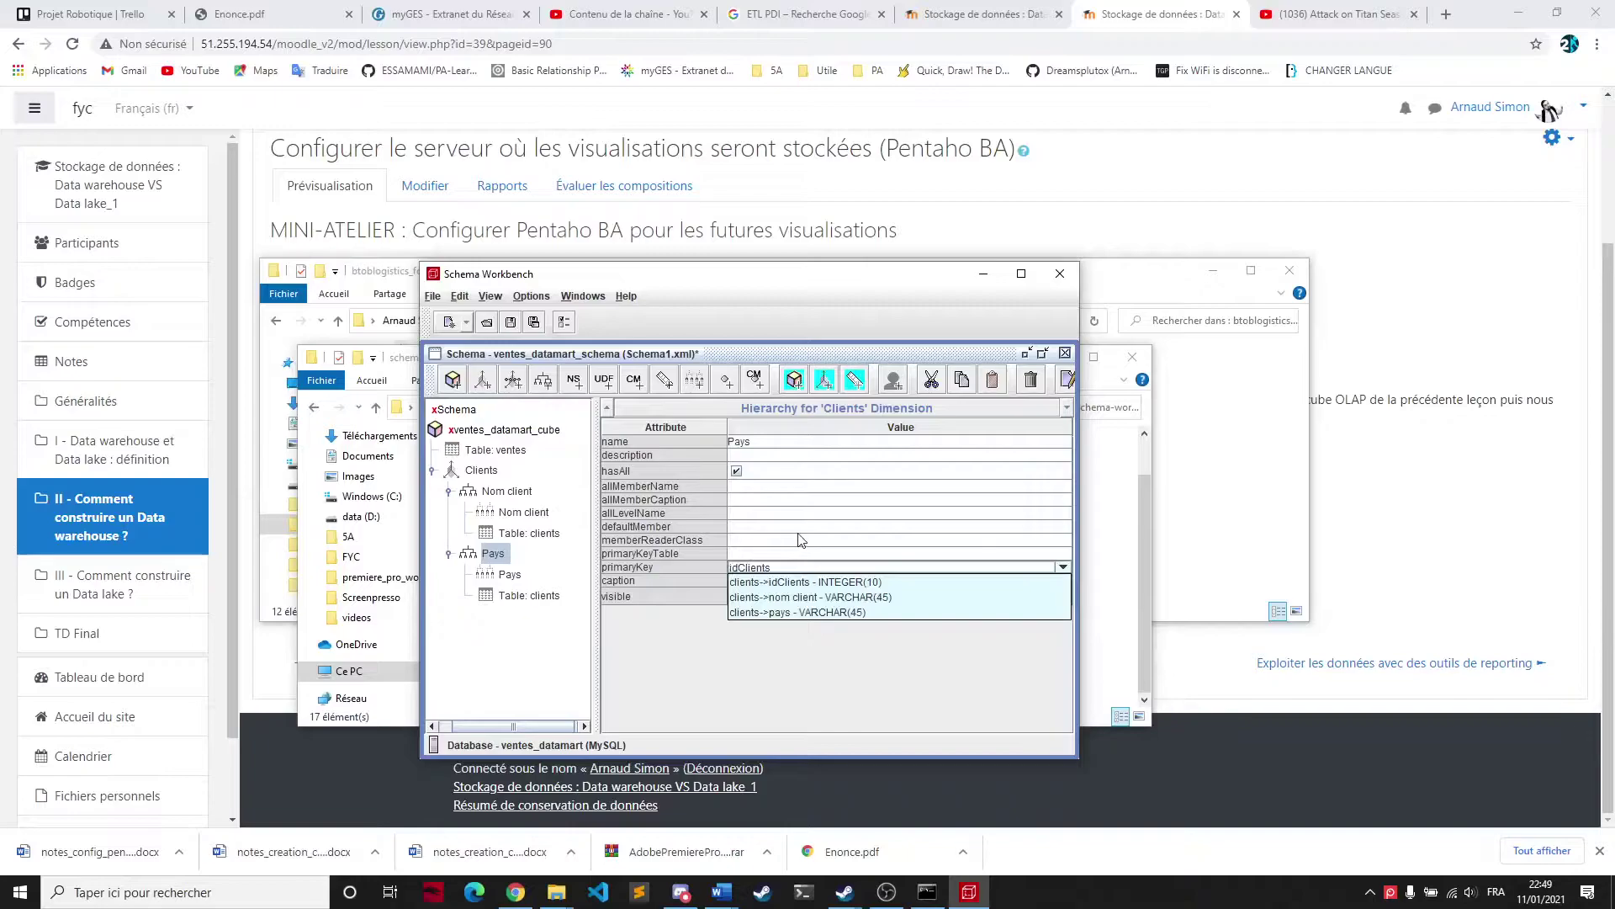
click(823, 582)
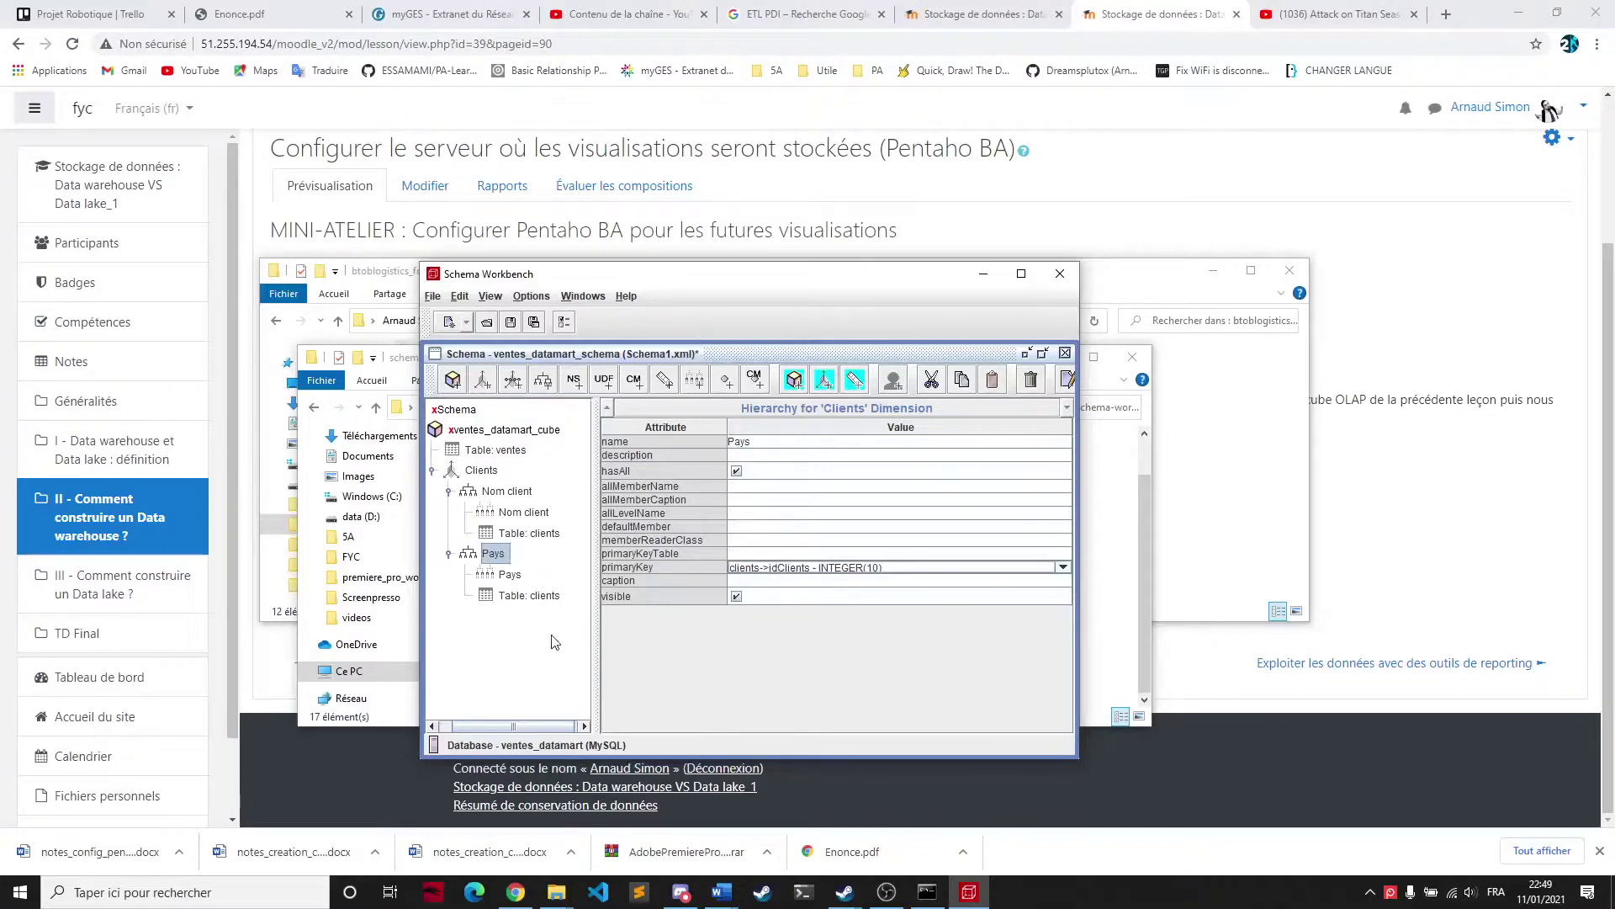
click(532, 595)
click(515, 576)
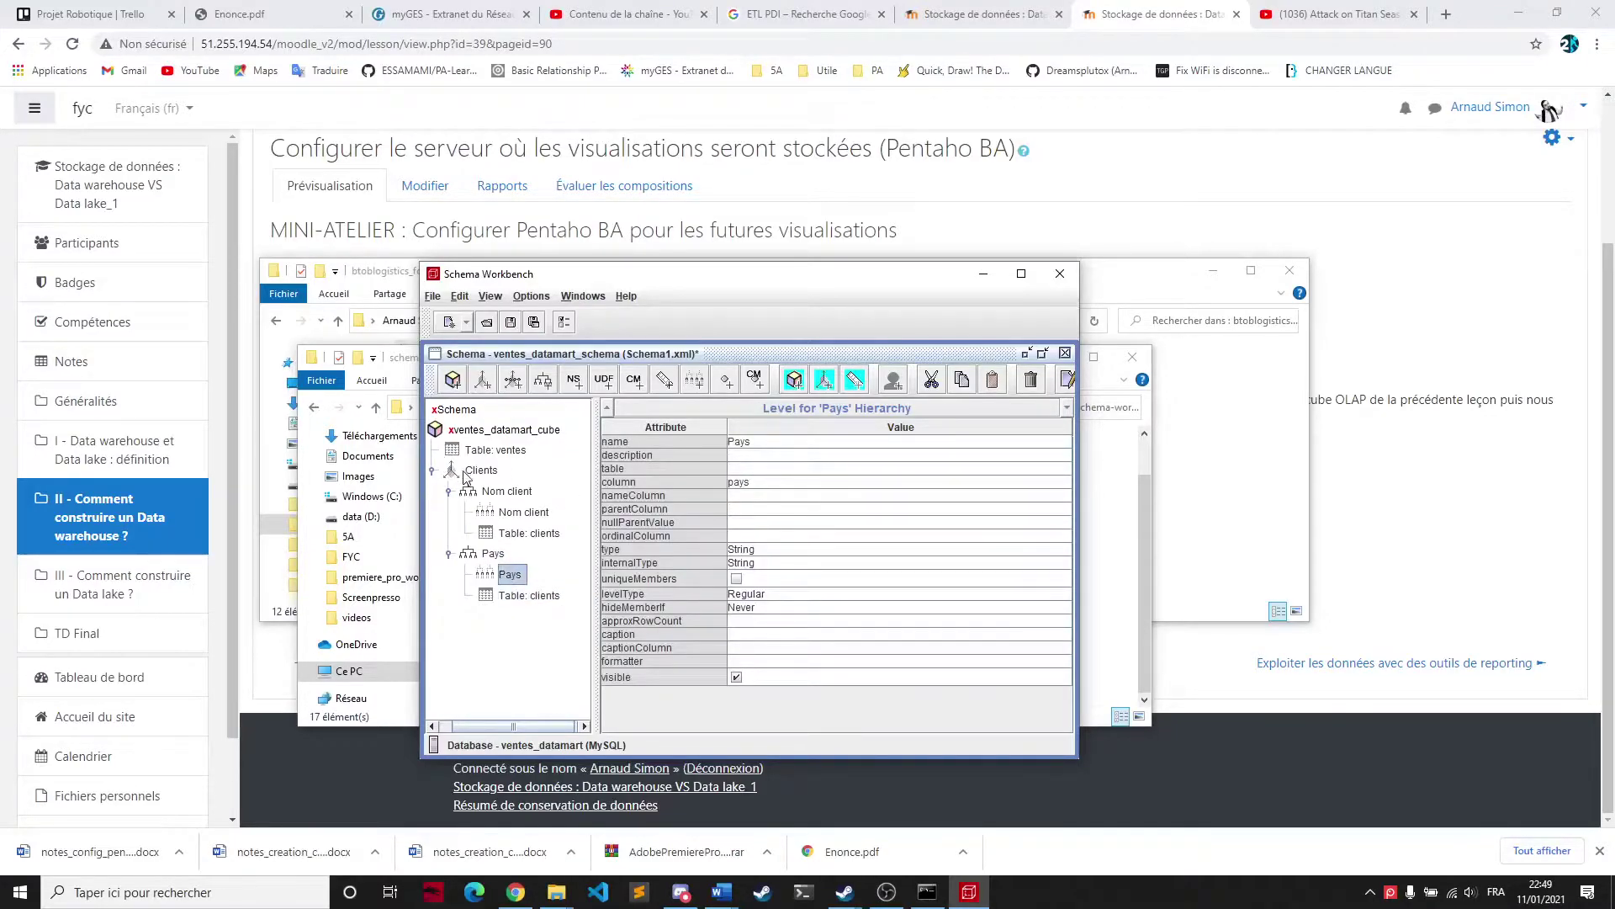
Add a Produits dimension to the ventes_datamart_cube cube and select its New Hierarchy 0
click(476, 470)
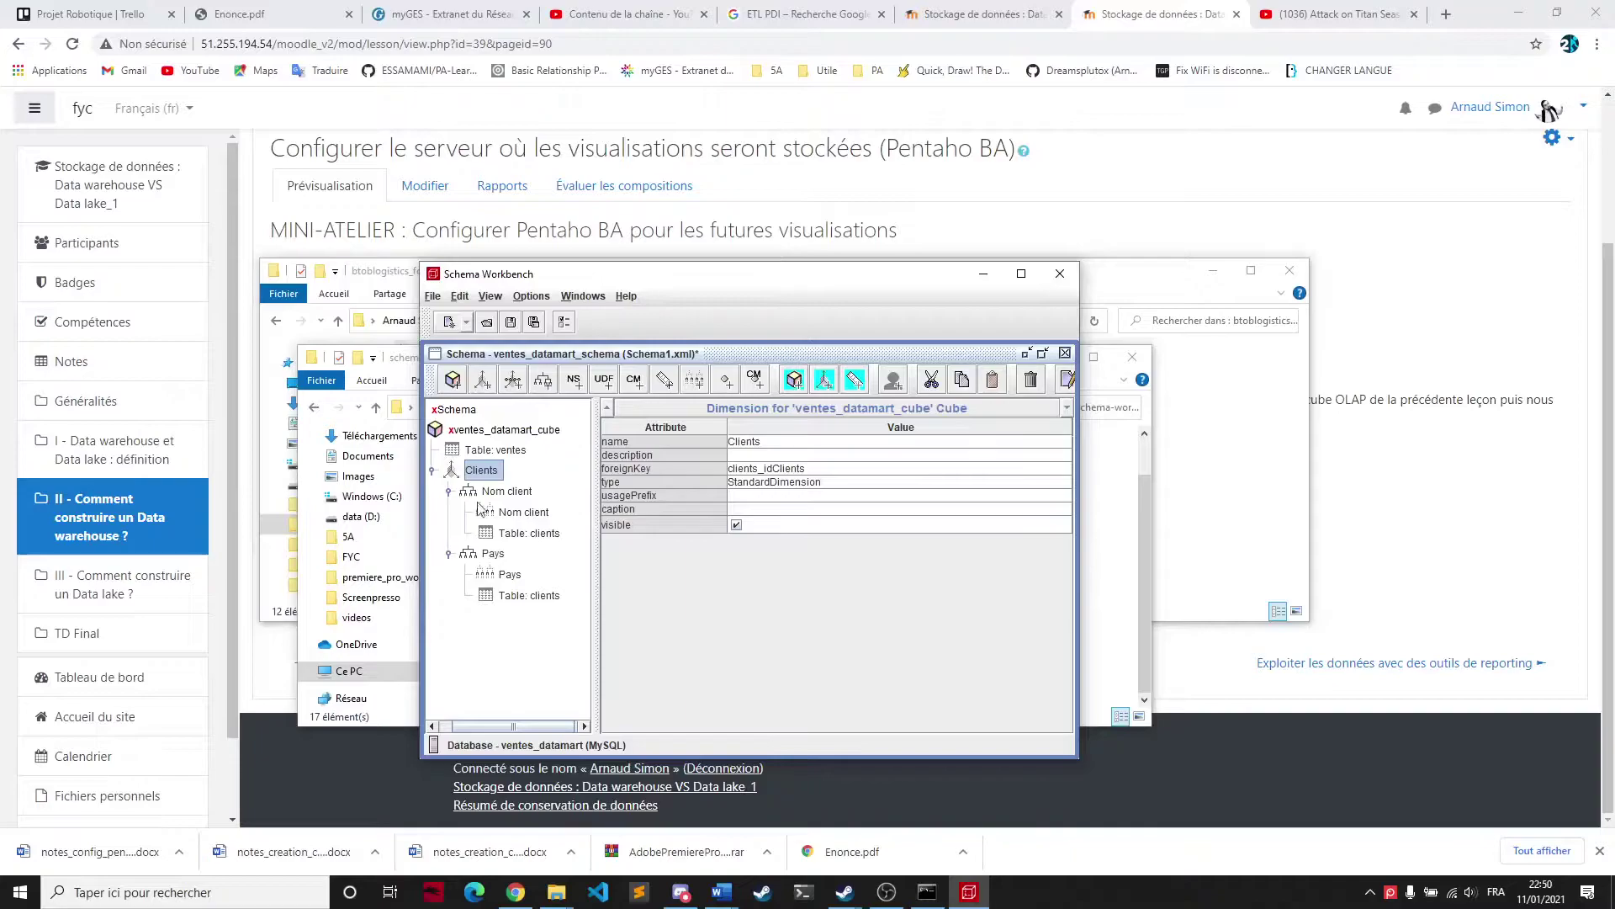
click(473, 430)
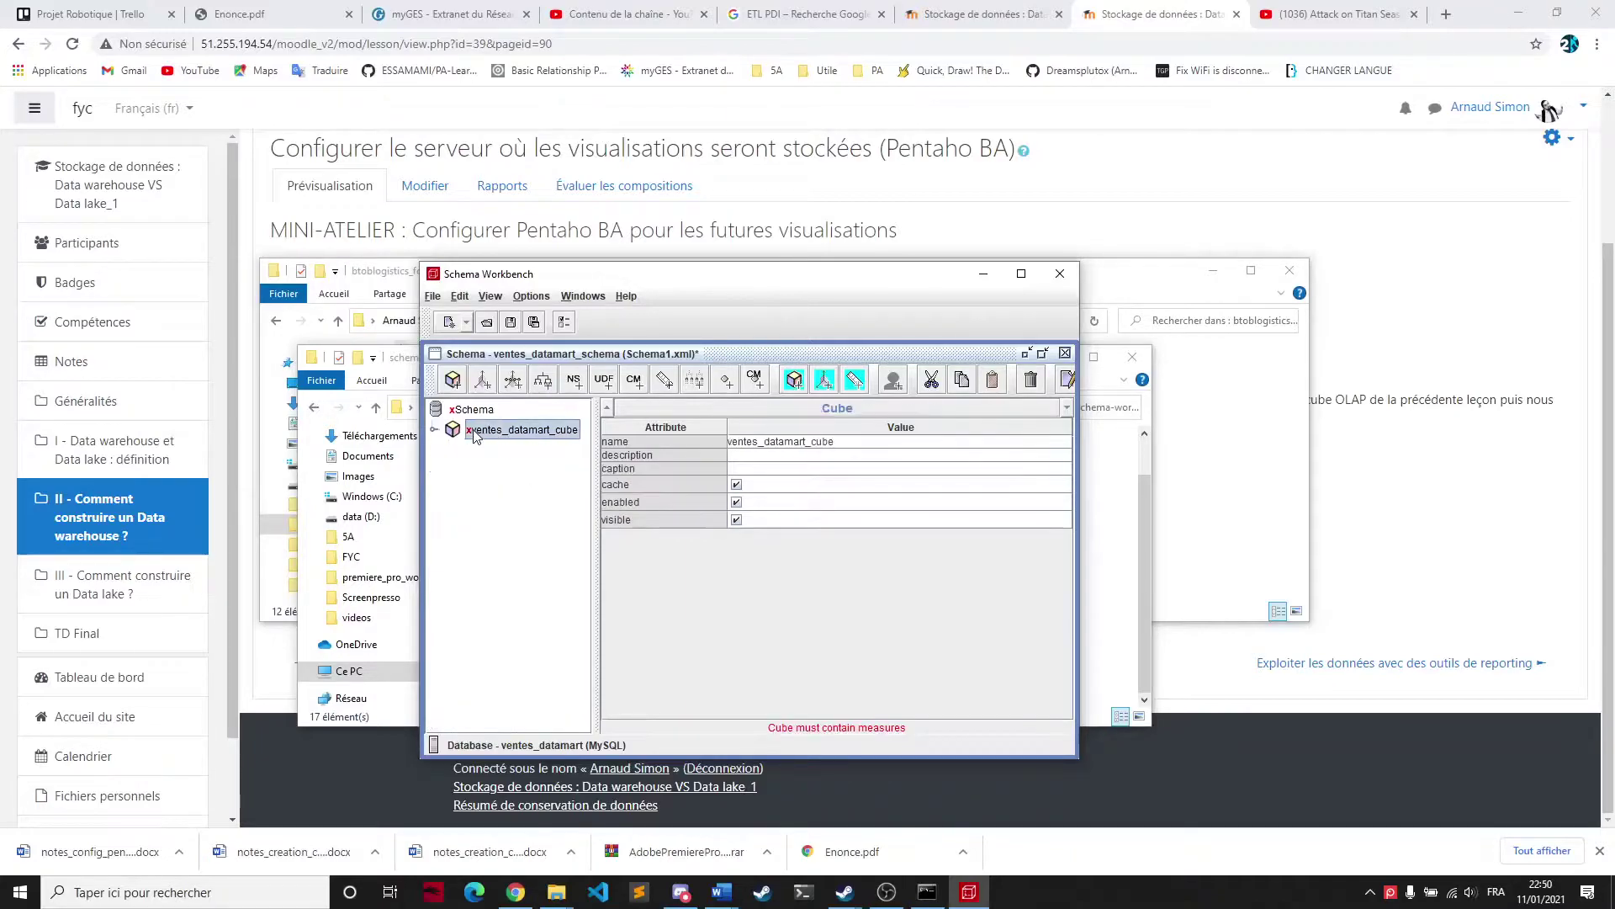
right_click(473, 430)
click(513, 440)
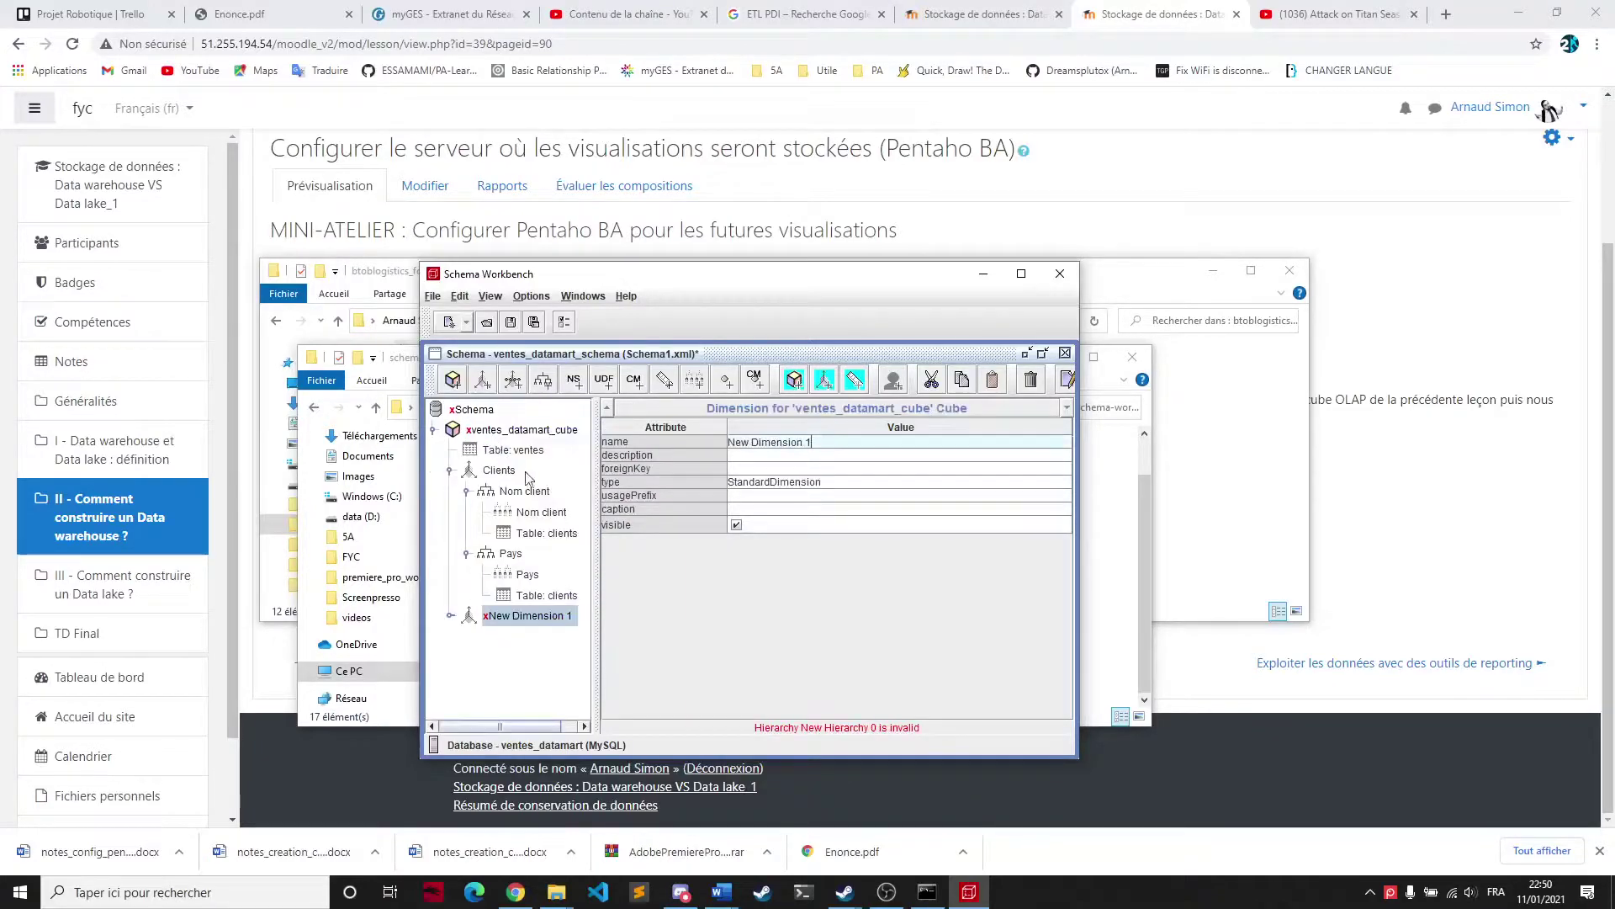
click(806, 442)
text(Produits)
click(451, 616)
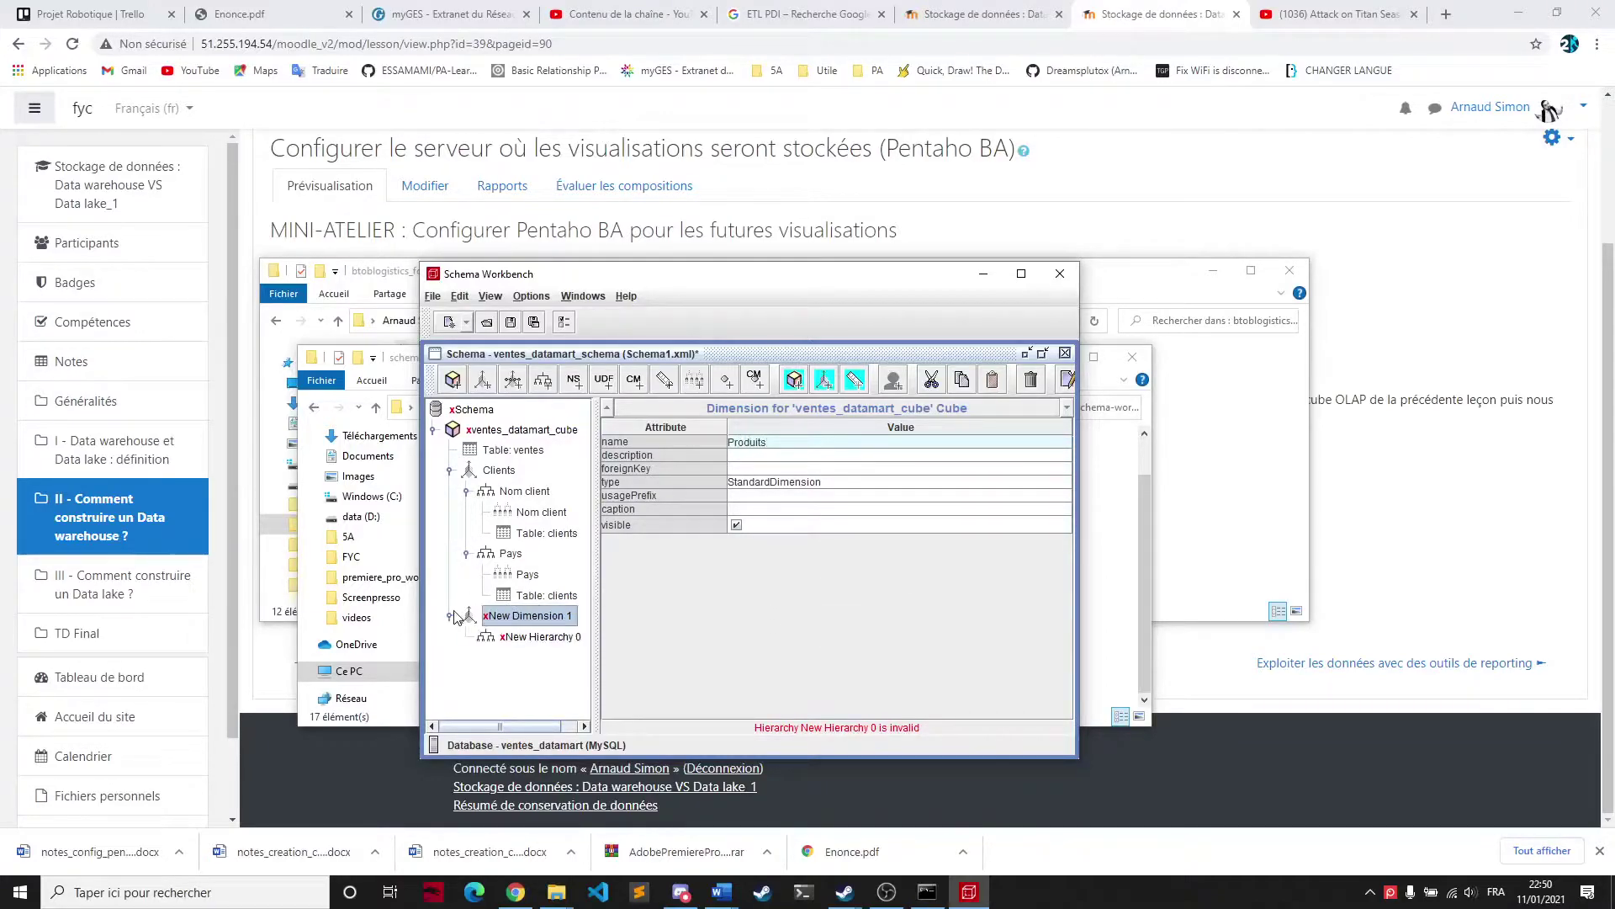
click(526, 640)
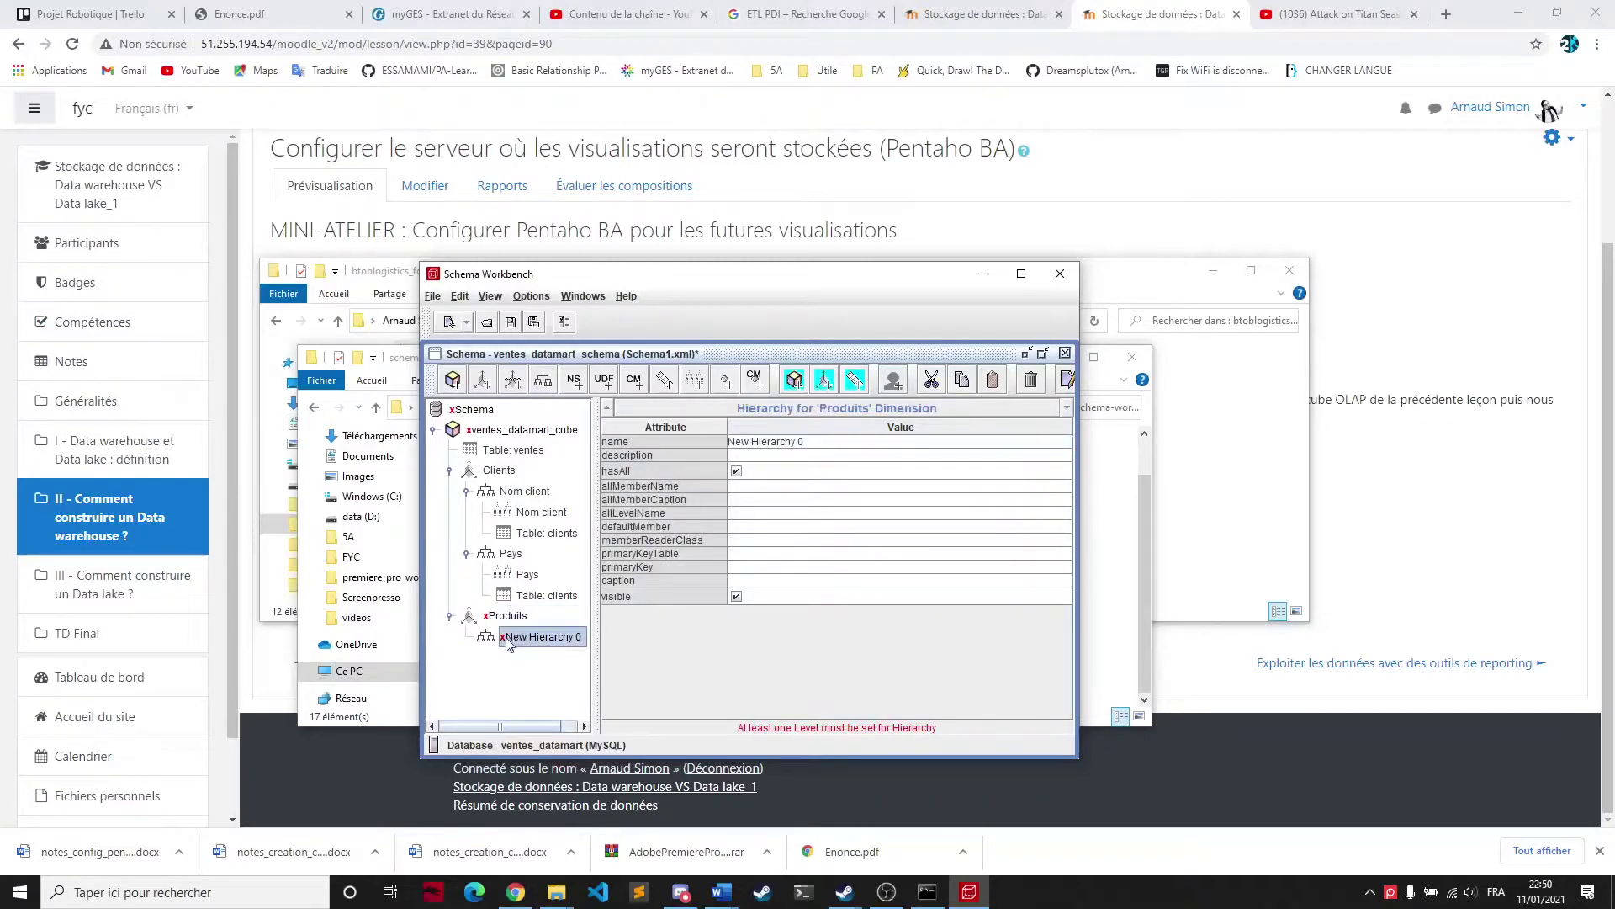
Attach the produits table to the Produits dimension's hierarchy
right_click(520, 639)
click(527, 664)
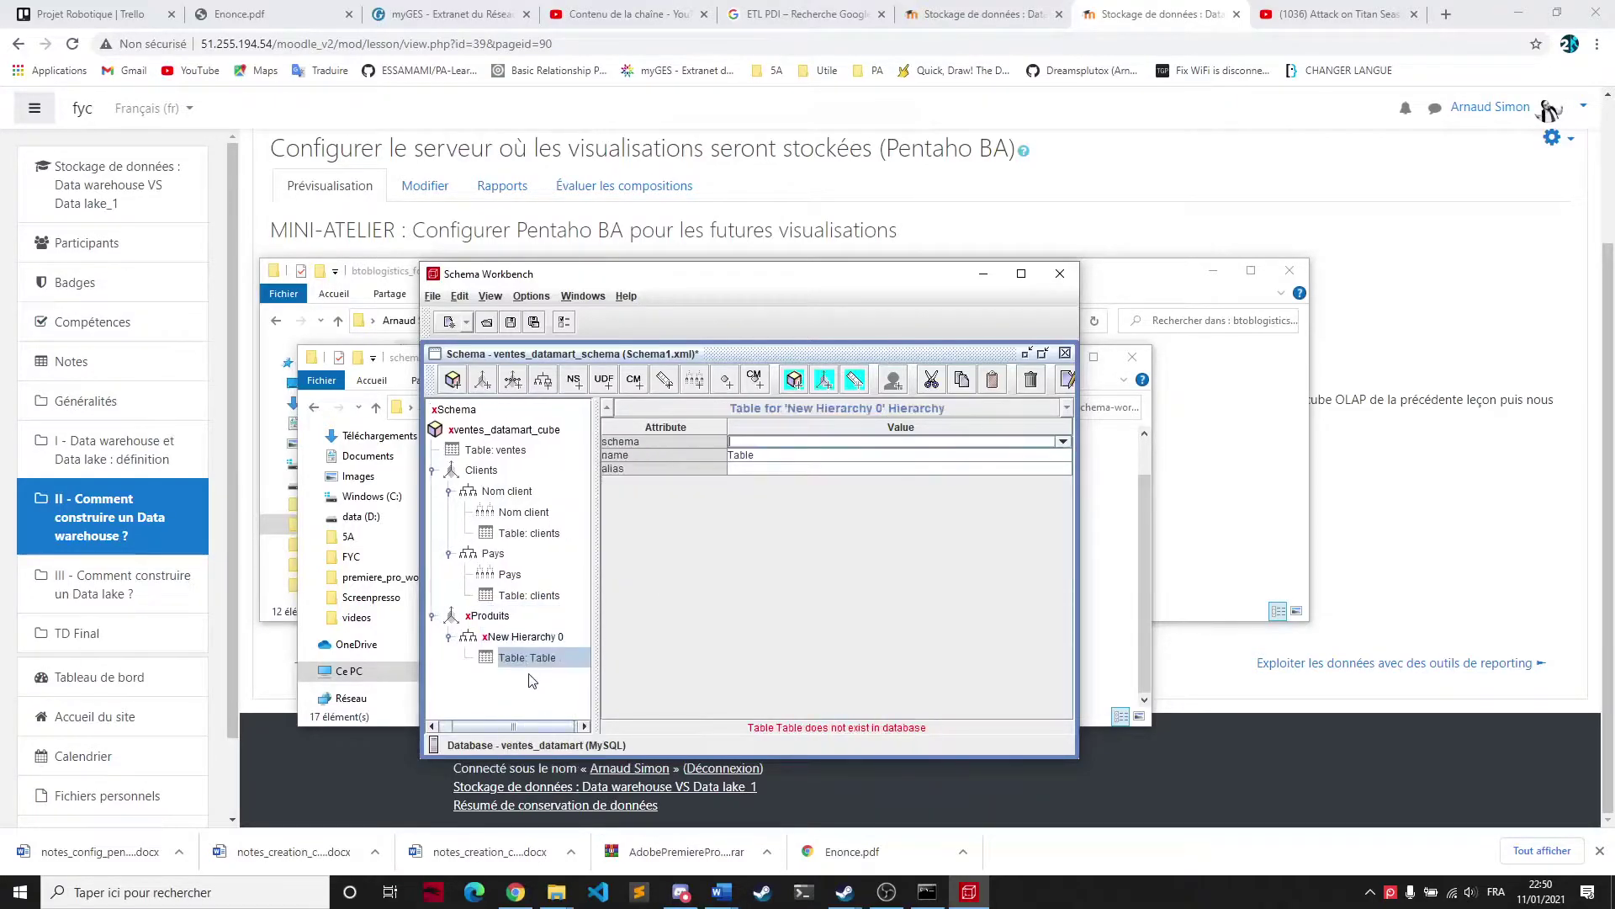
click(1063, 456)
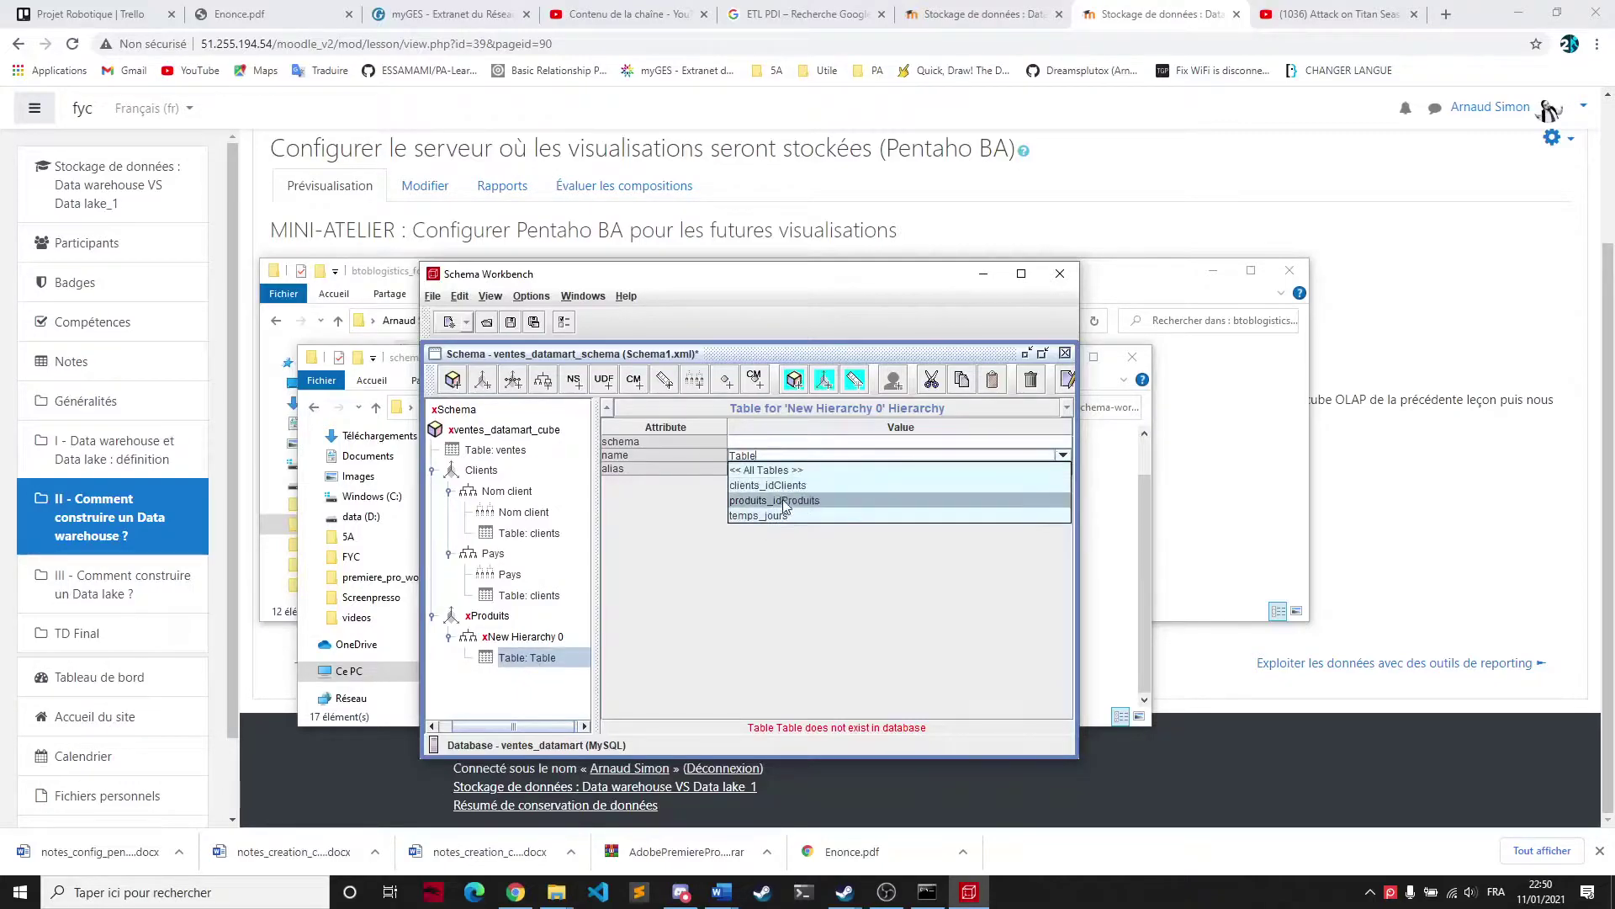
click(771, 469)
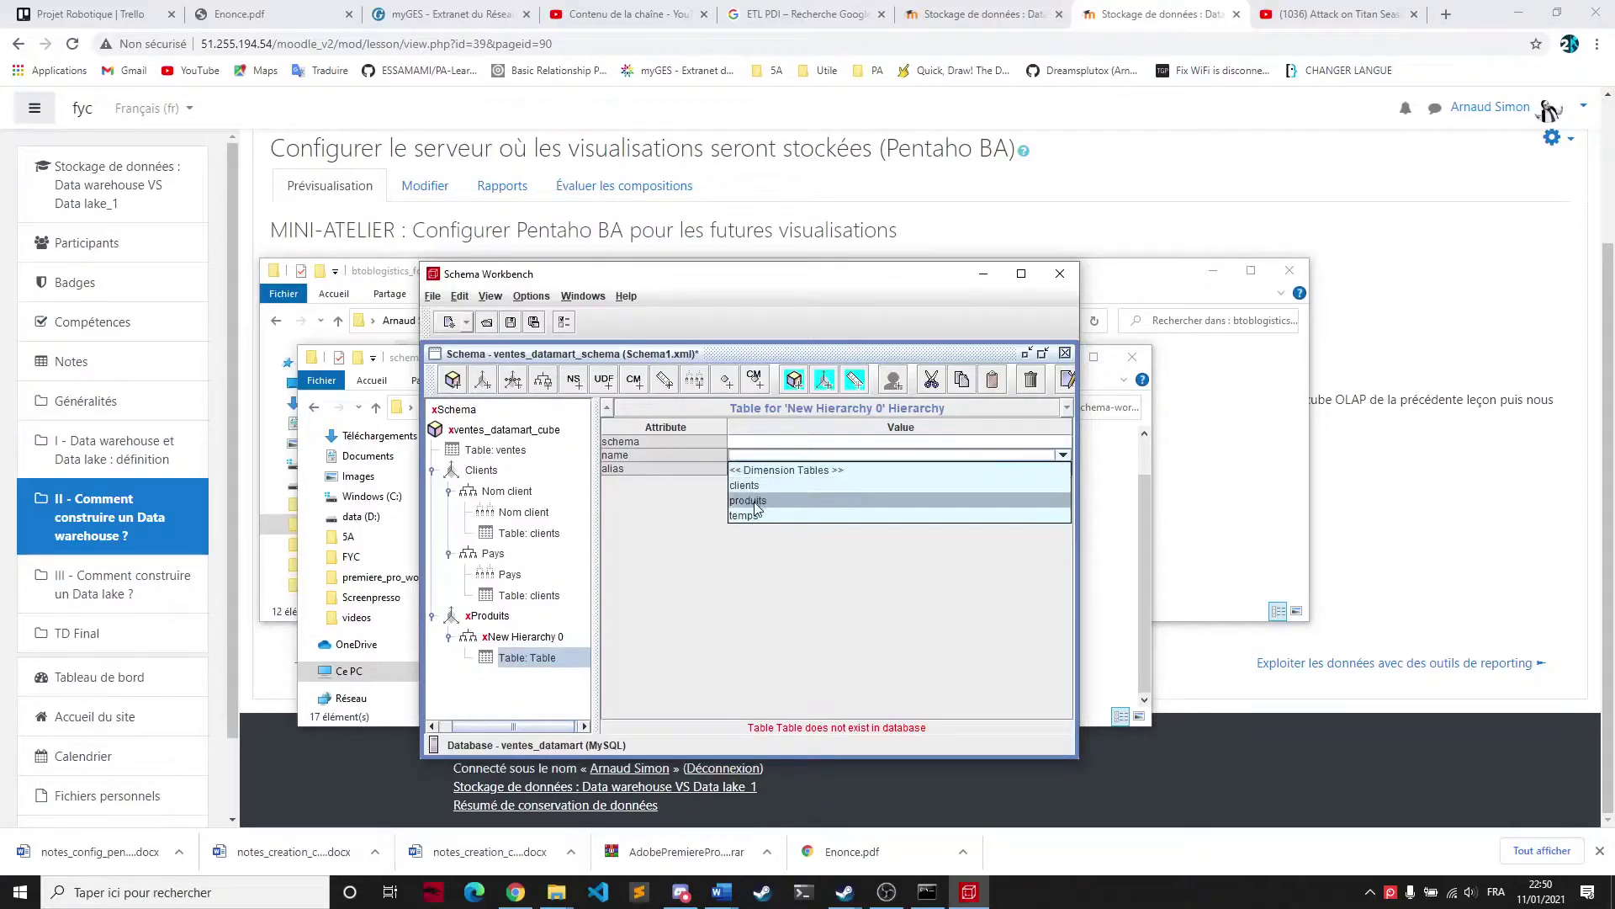
click(756, 502)
click(534, 638)
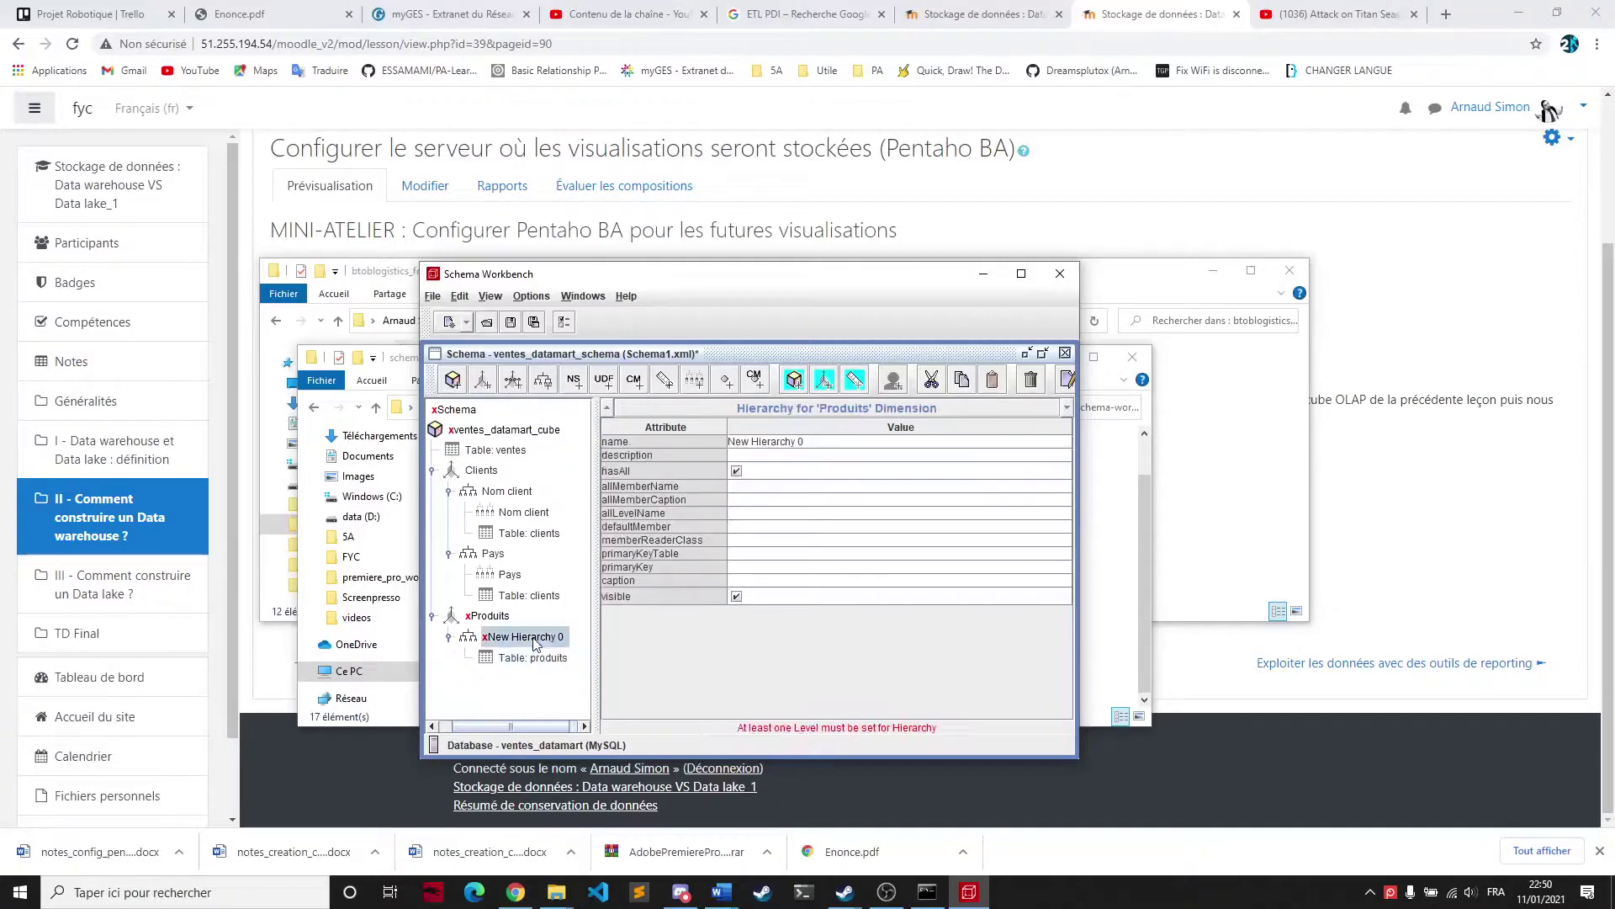
Add a level named Nom produit mapped to the nom produit column
right_click(532, 642)
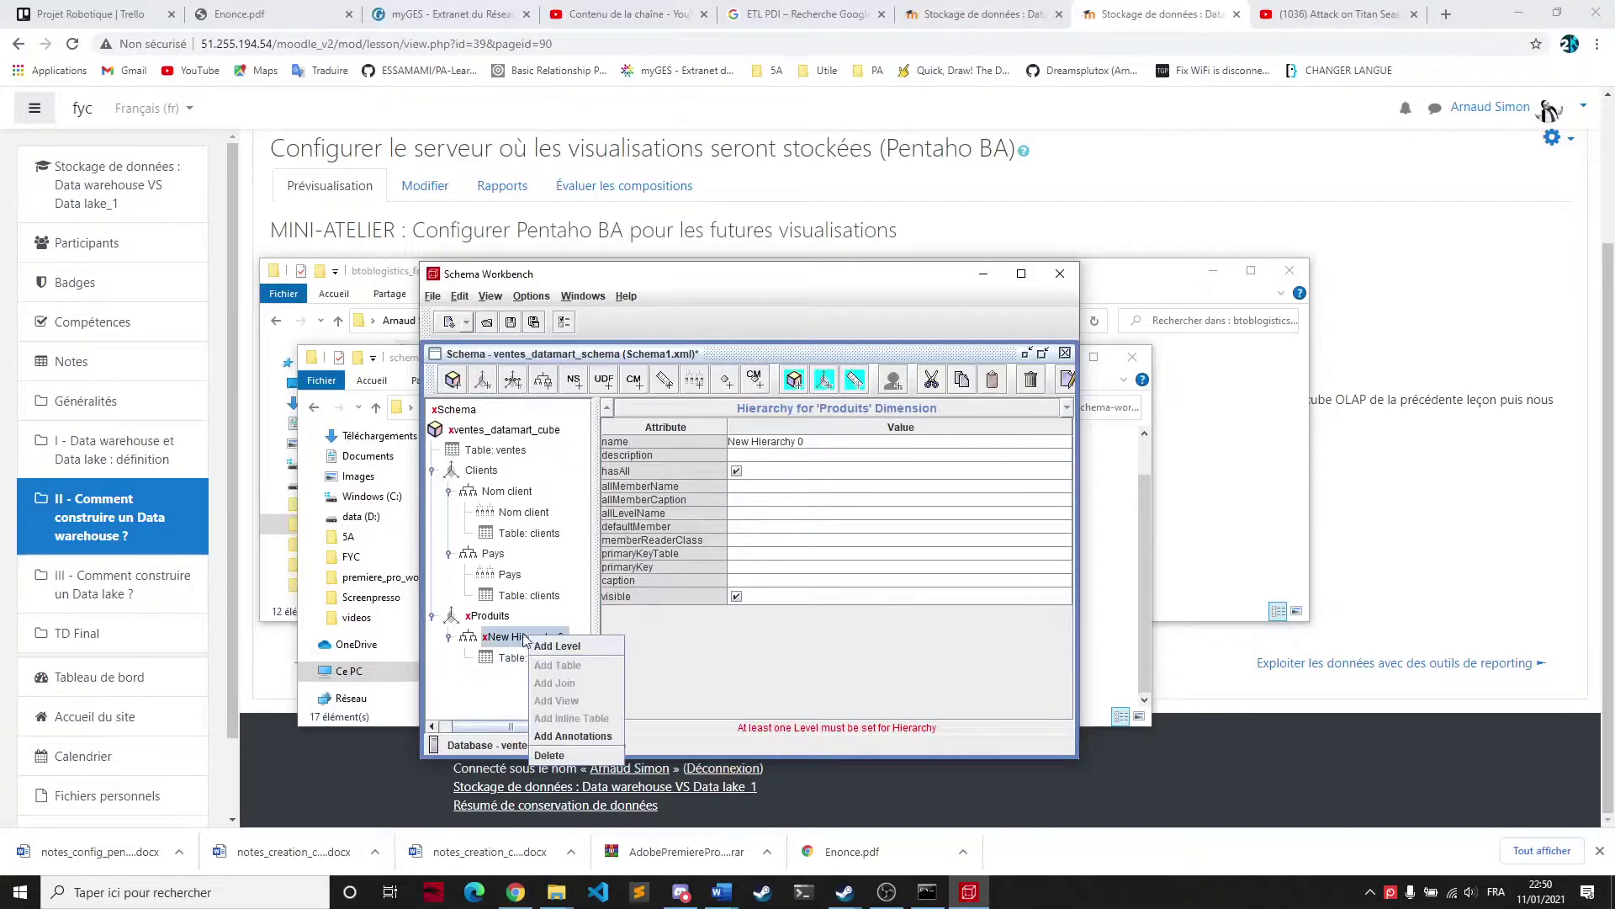
click(541, 647)
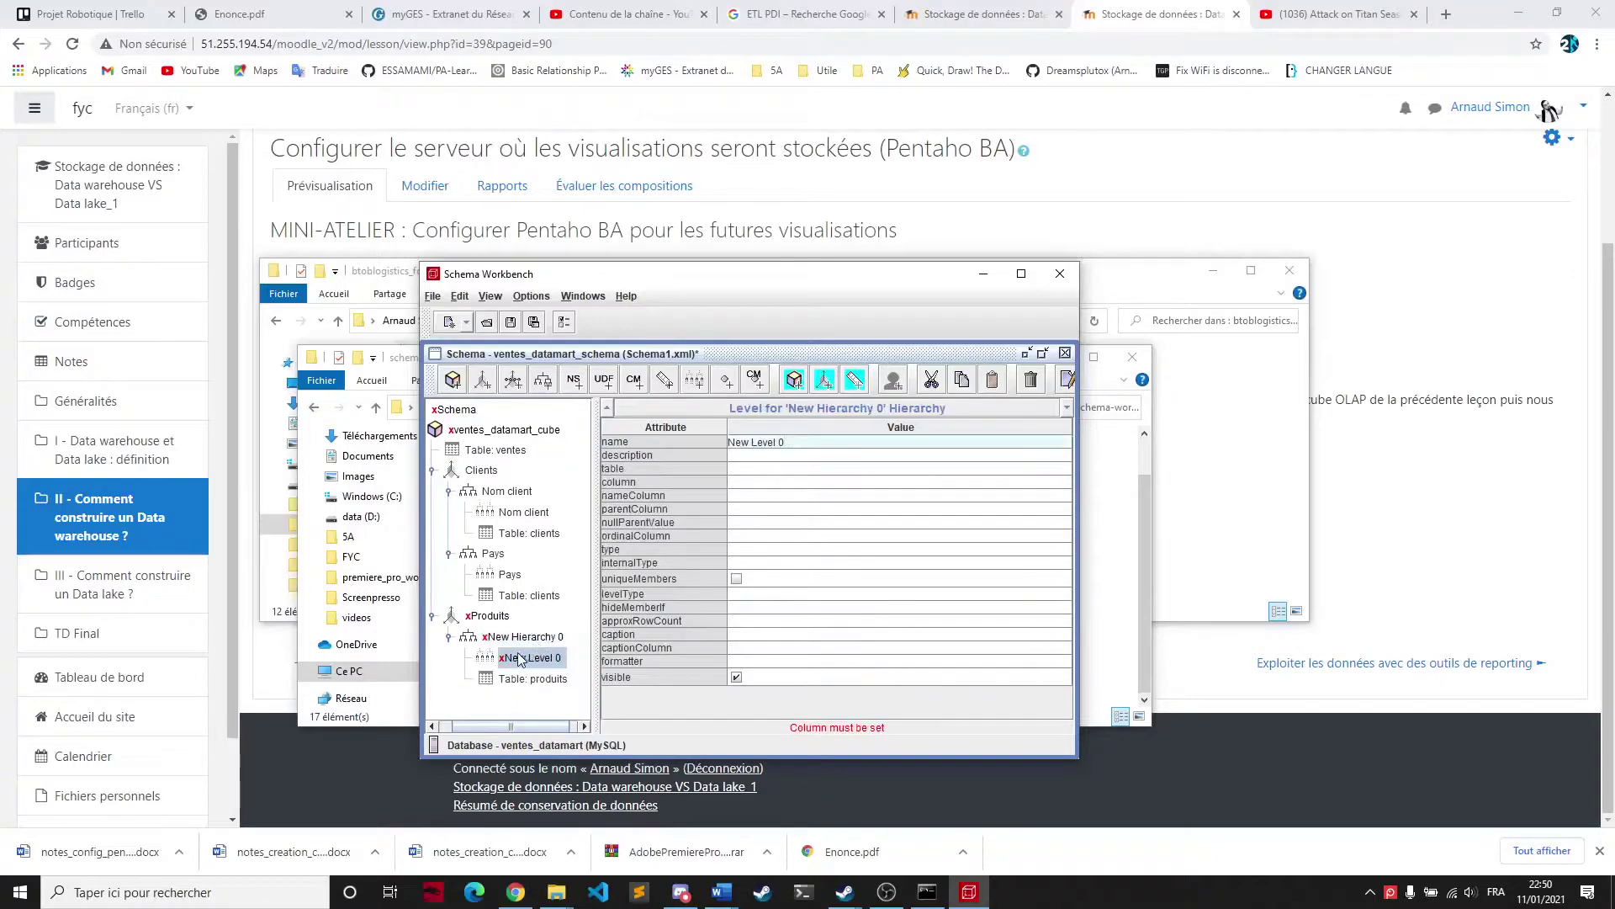
key(ctrl+a)
text(No)
click(782, 482)
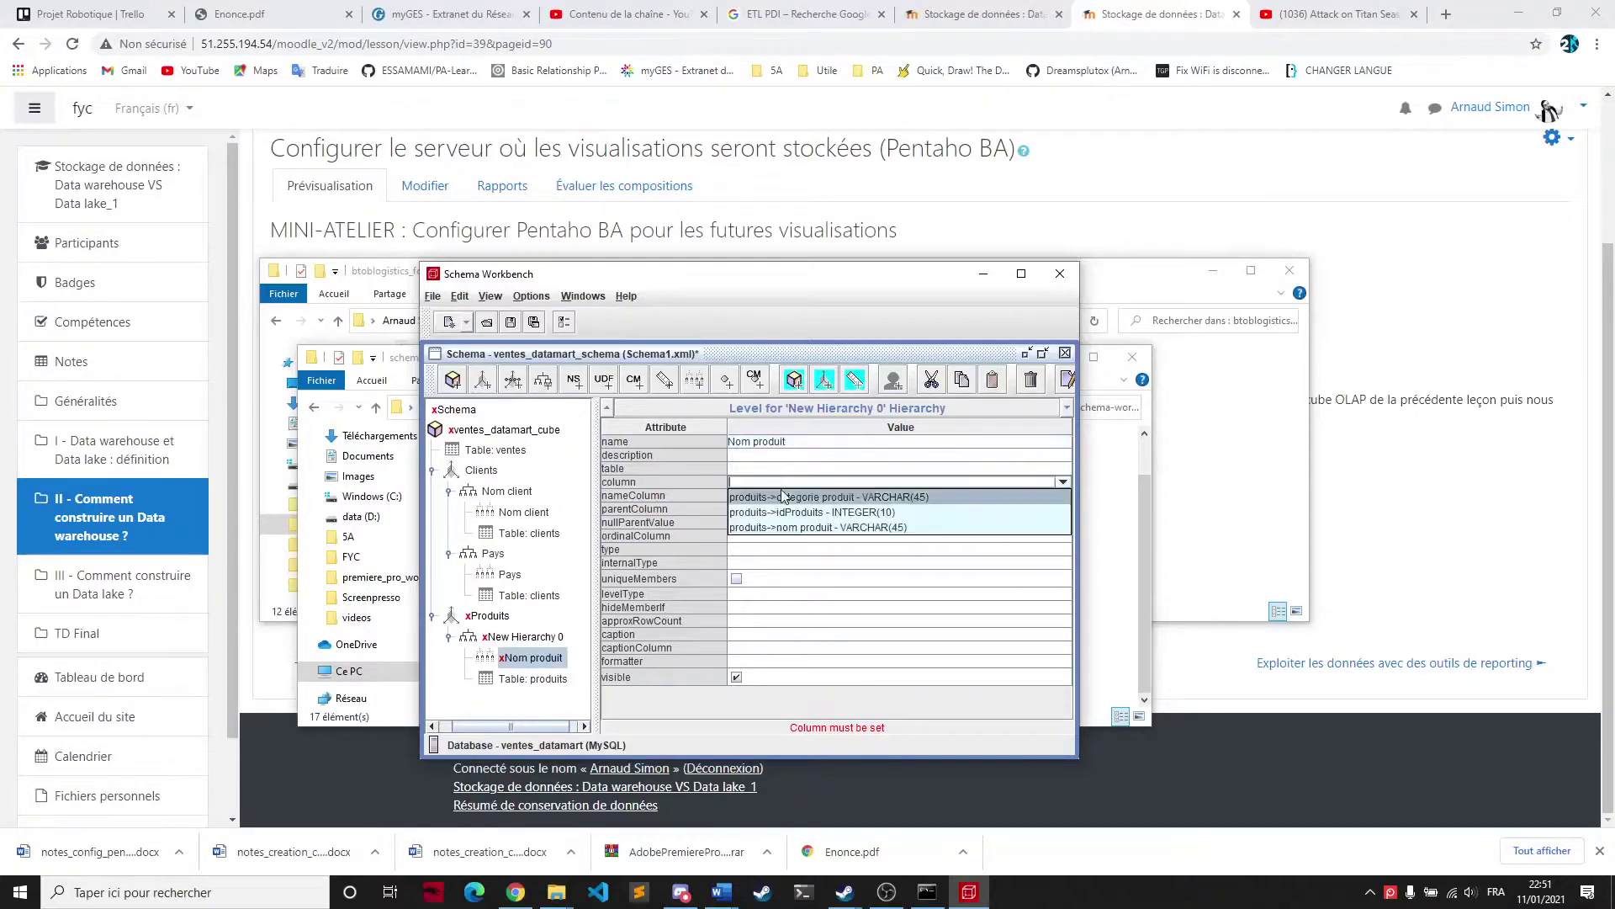
click(799, 527)
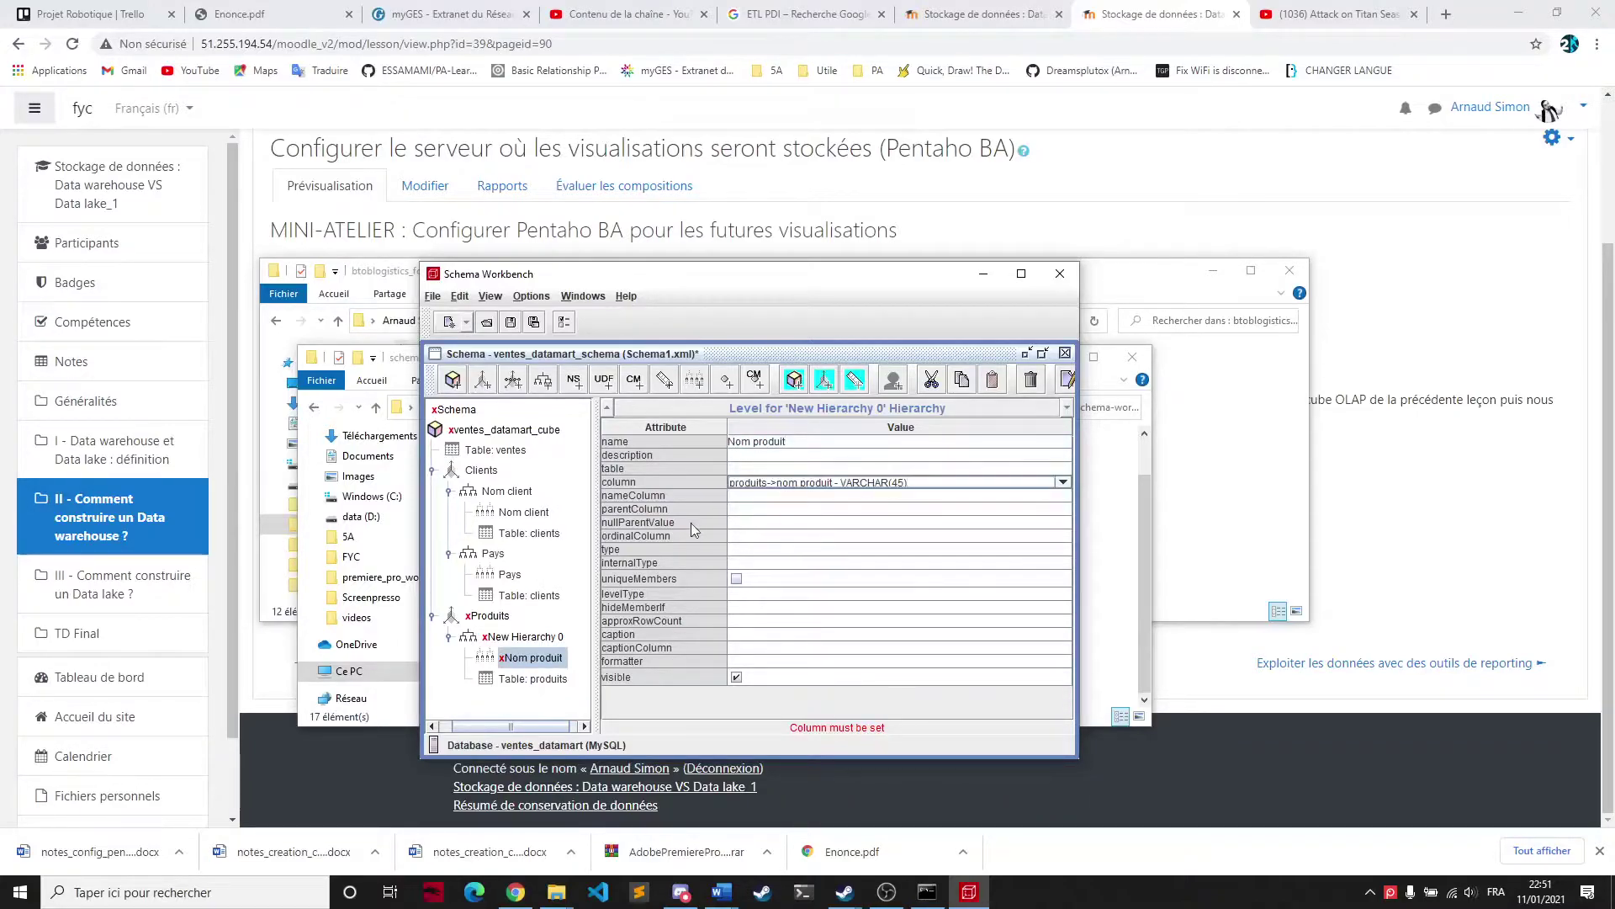
Give Nom produit type and internal type String, levelType Regular, hideMemberIf Never
click(740, 550)
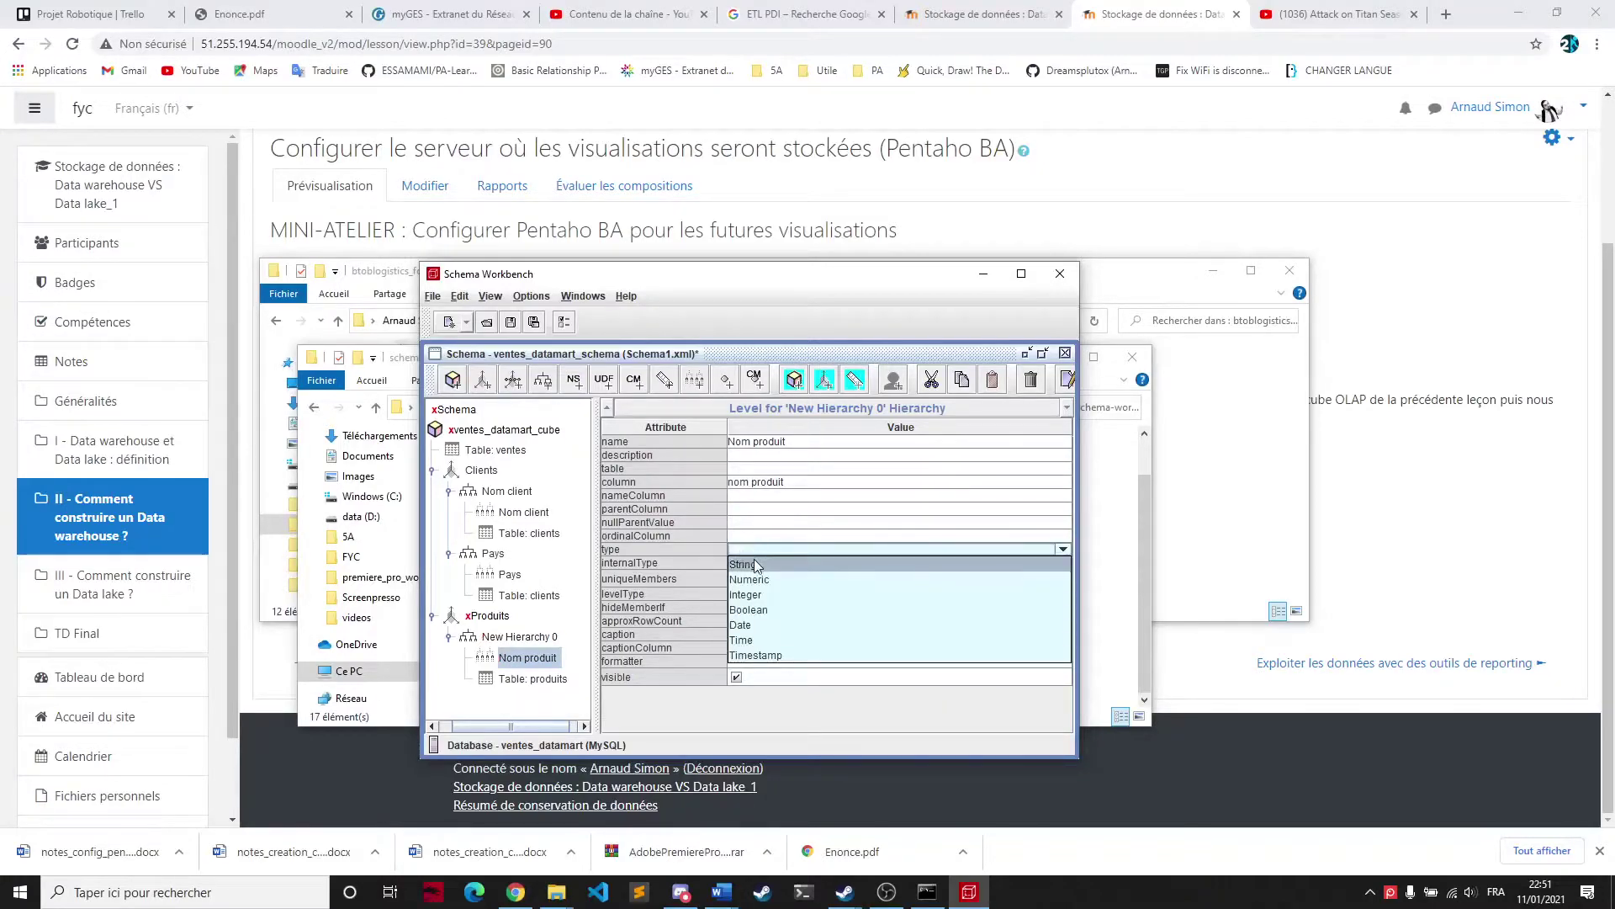
click(753, 564)
click(752, 562)
click(748, 627)
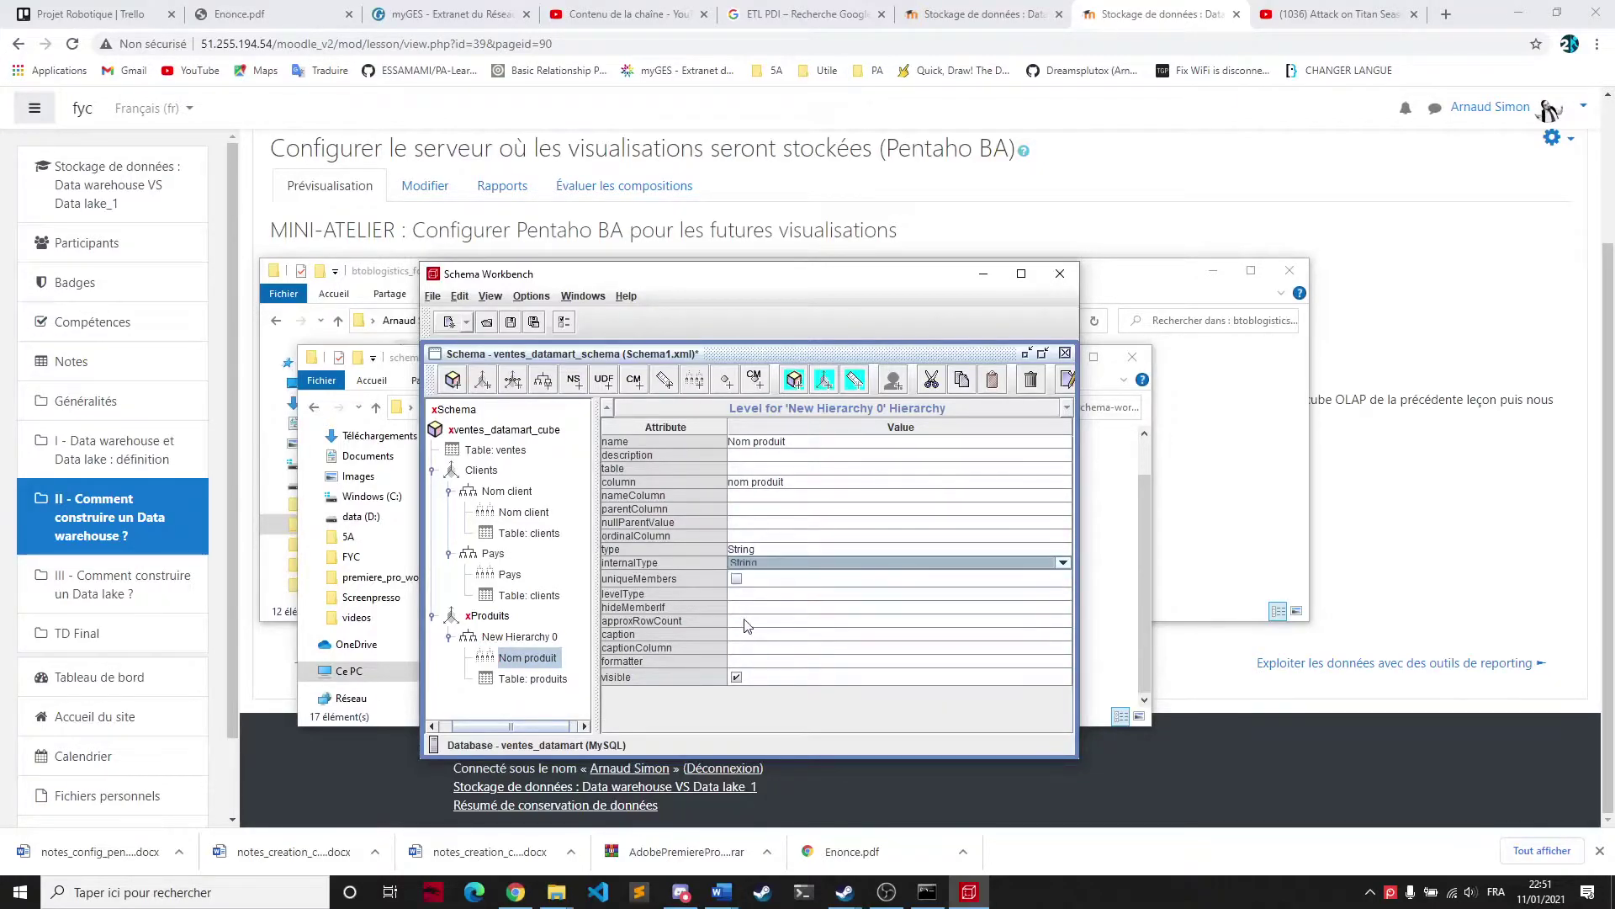
click(728, 594)
click(739, 607)
click(742, 610)
click(740, 615)
click(743, 622)
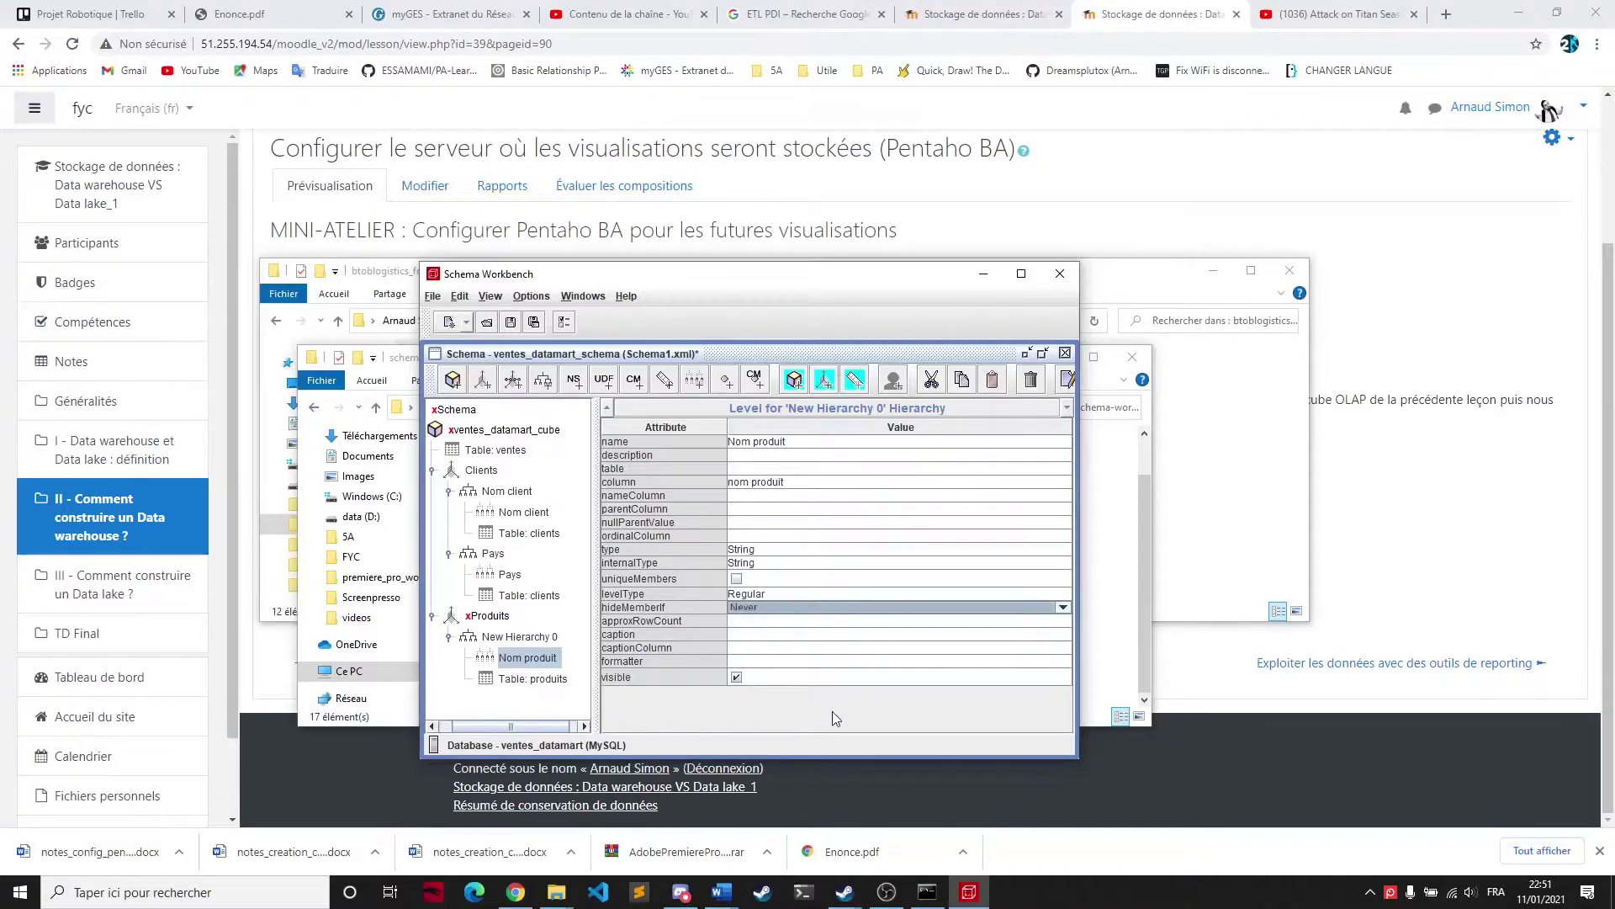
click(543, 639)
Rename the hierarchy to Nom produit with primary key idProduits
click(818, 444)
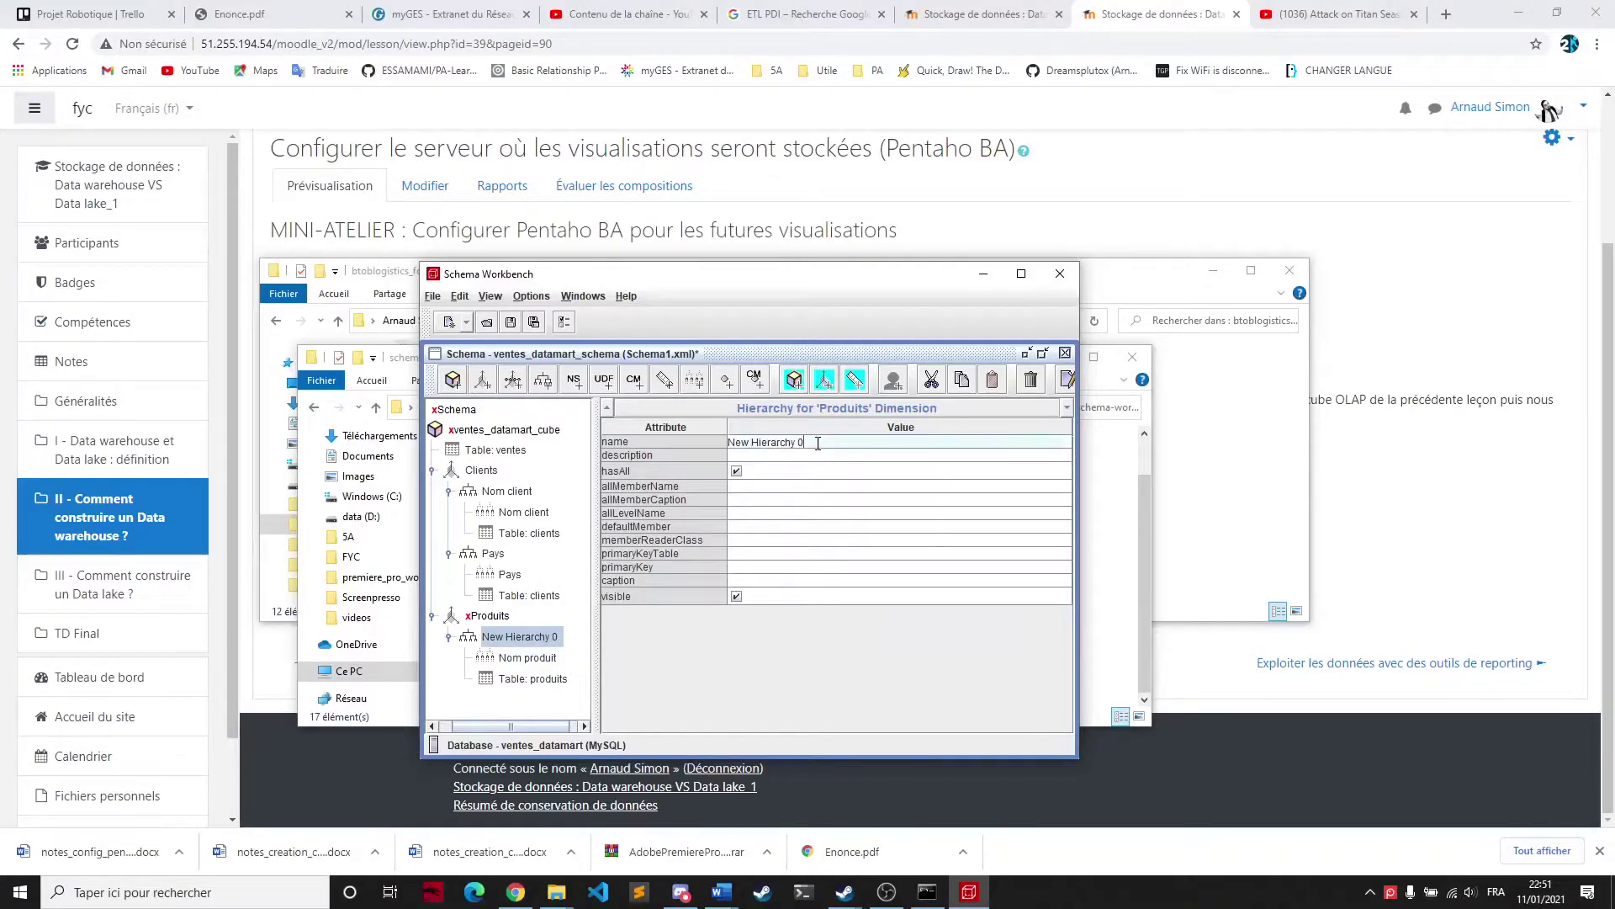
key(ctrl+a)
text(No)
click(739, 567)
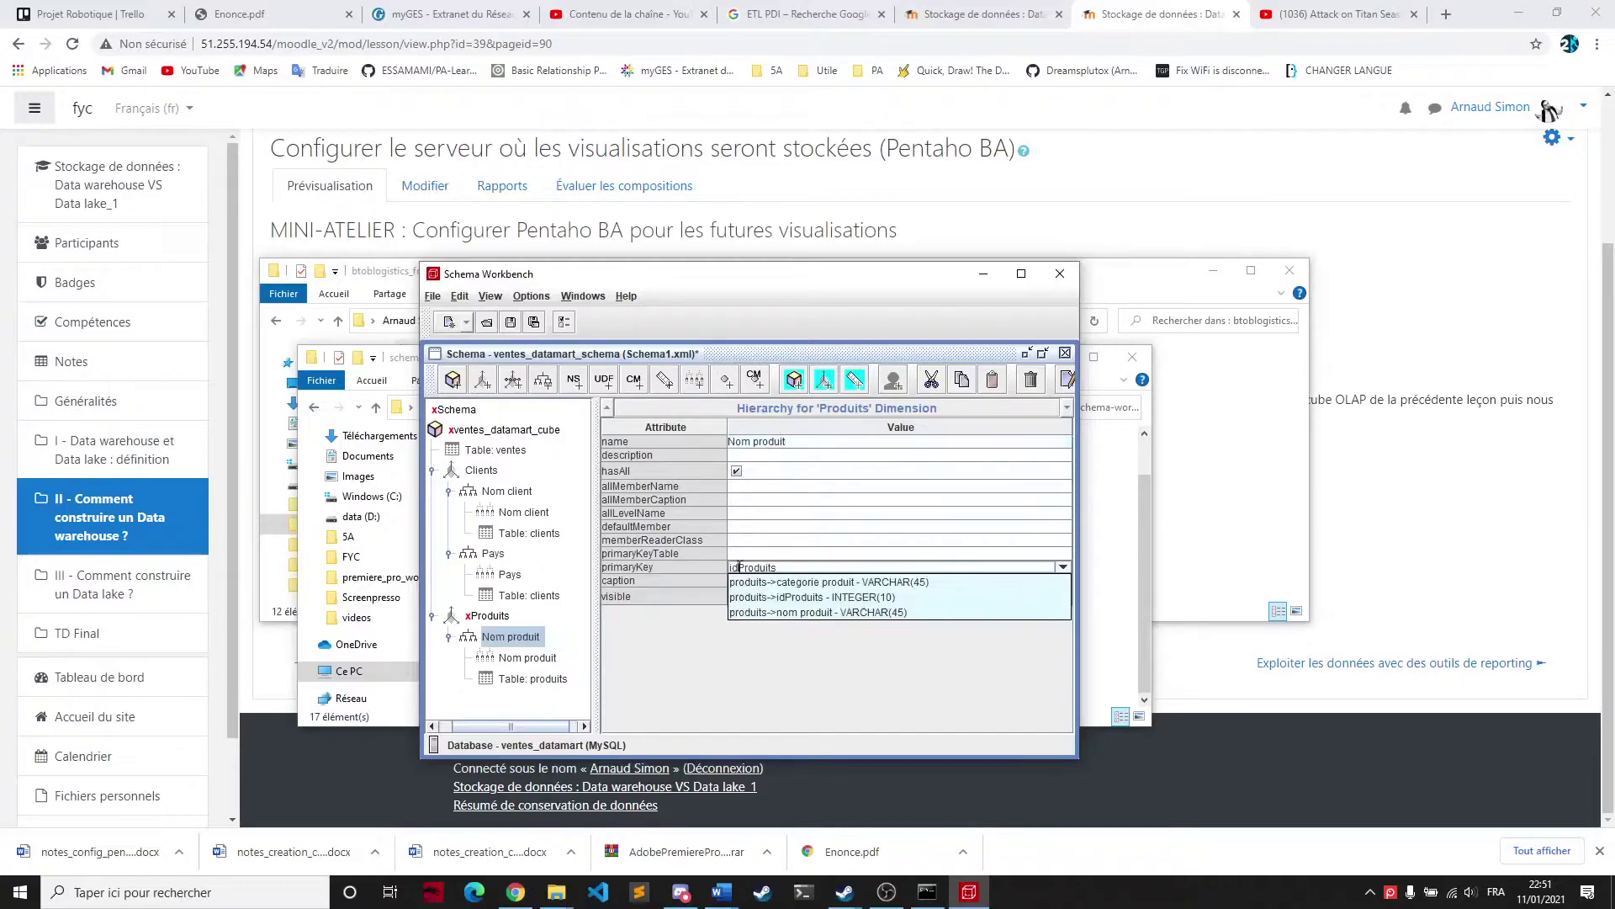
click(796, 597)
Set the Produits dimension's foreign key to produits_idProduits
click(496, 617)
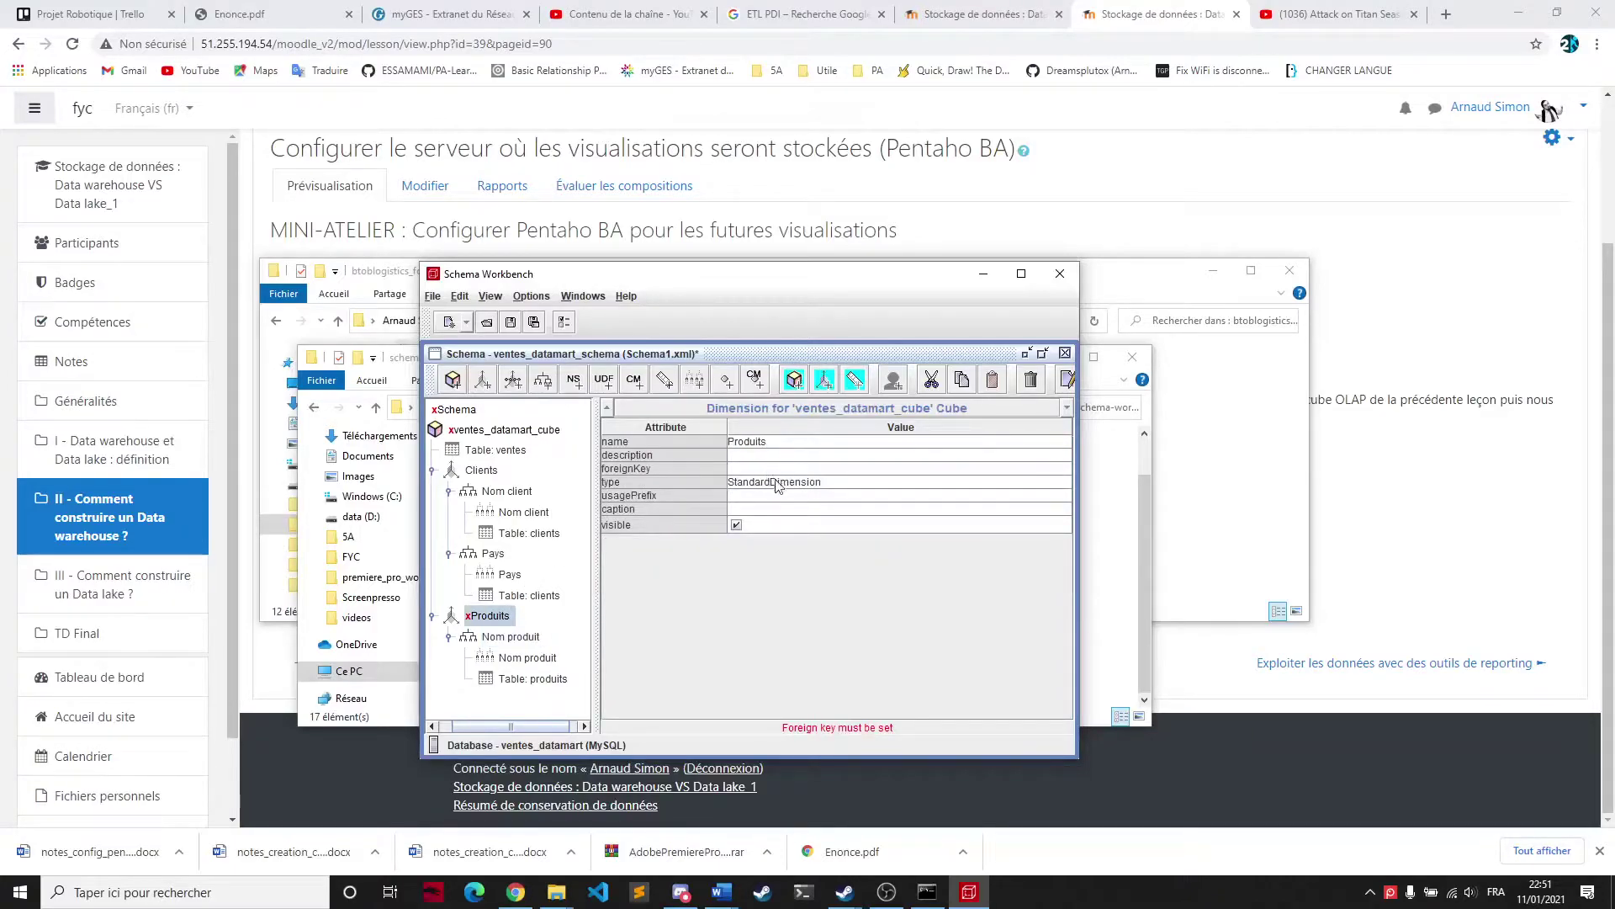
click(792, 470)
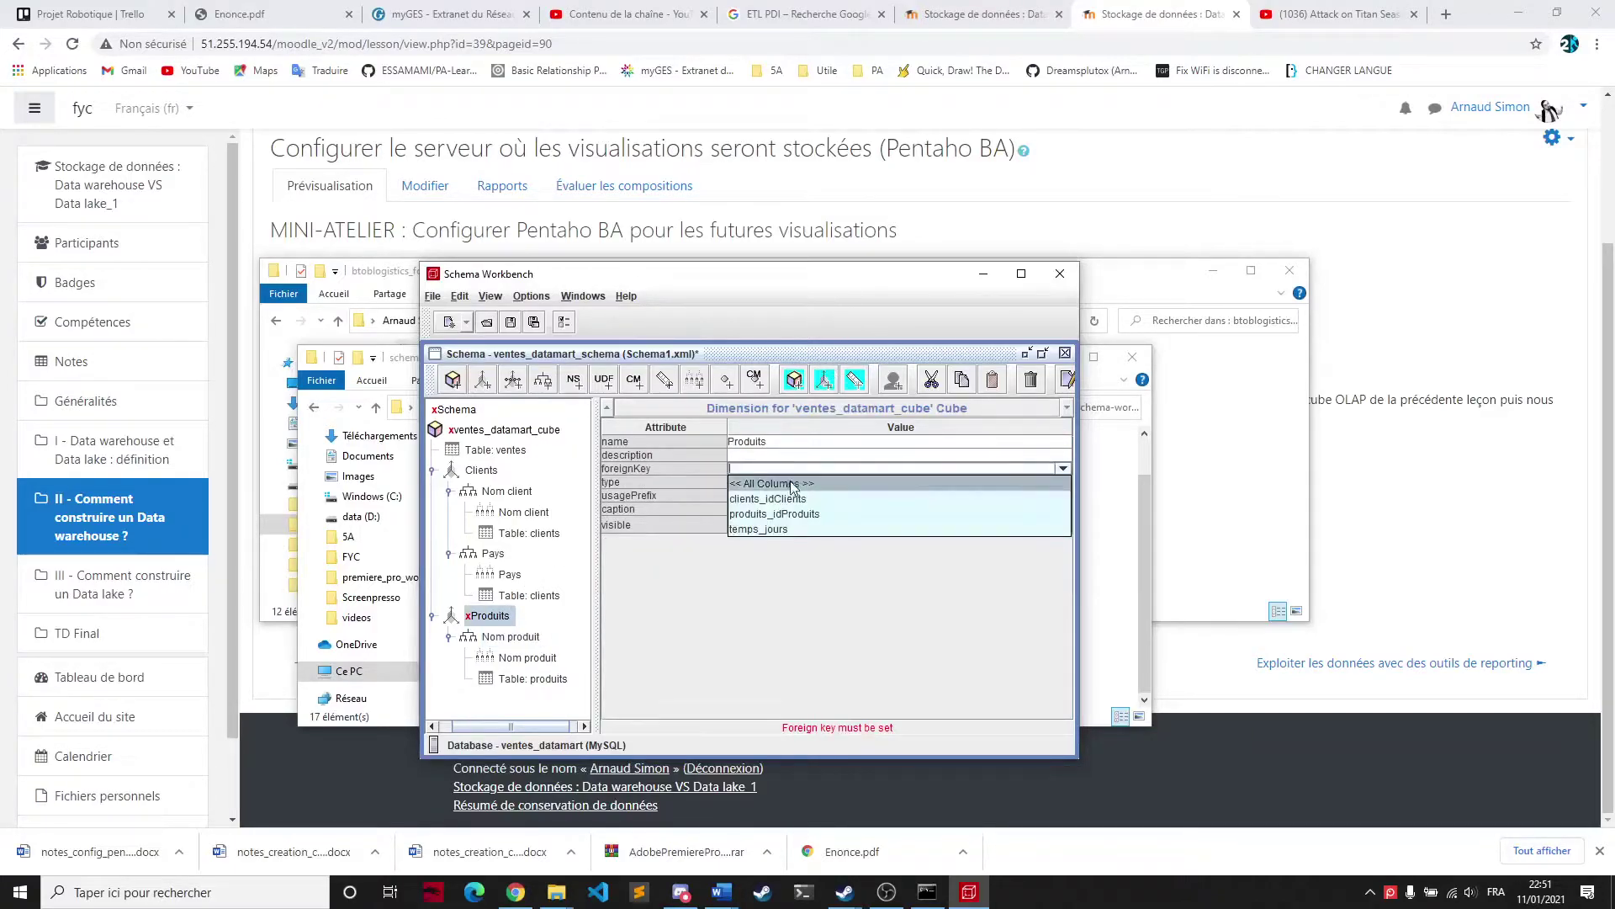
click(774, 513)
click(752, 581)
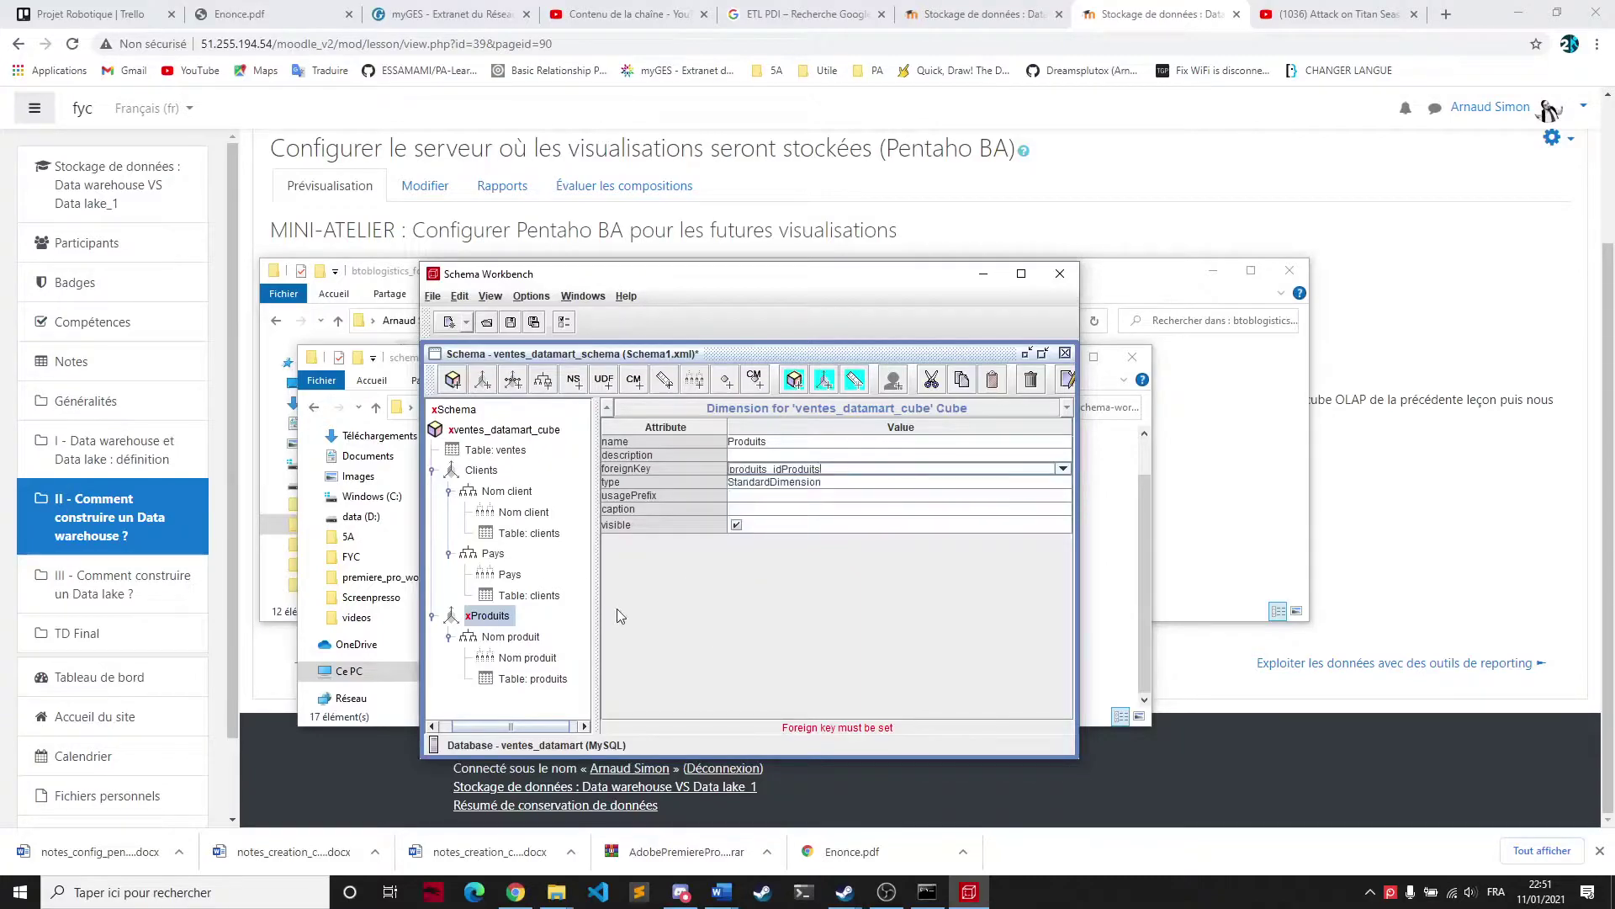
click(522, 619)
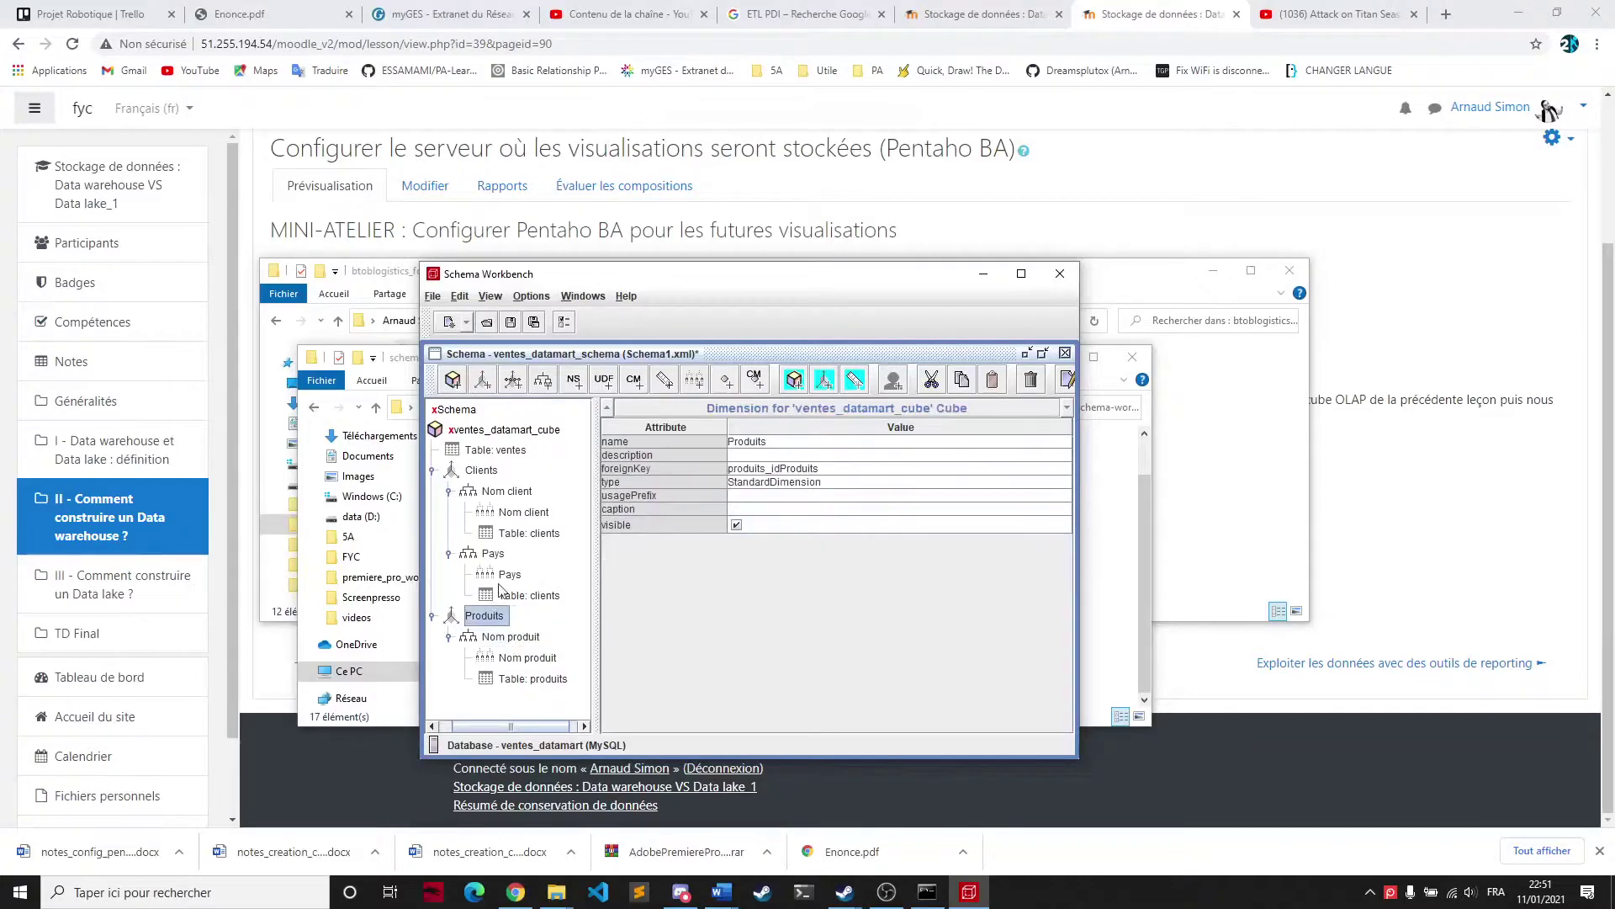
click(505, 637)
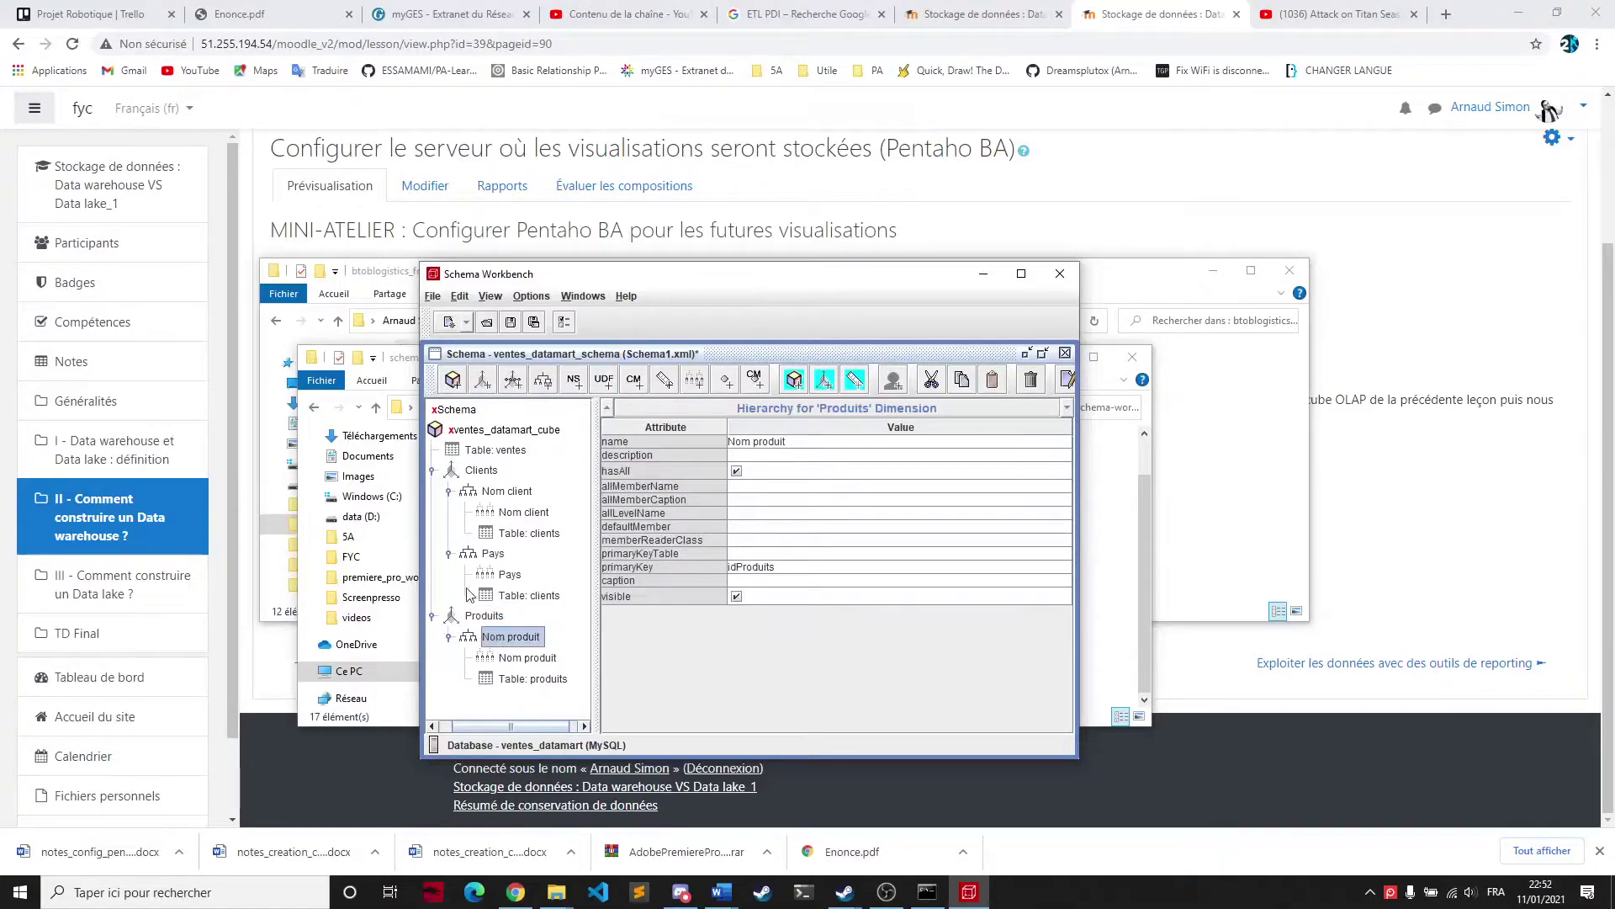
Add a second hierarchy to Produits based on the produits table
right_click(488, 616)
click(539, 629)
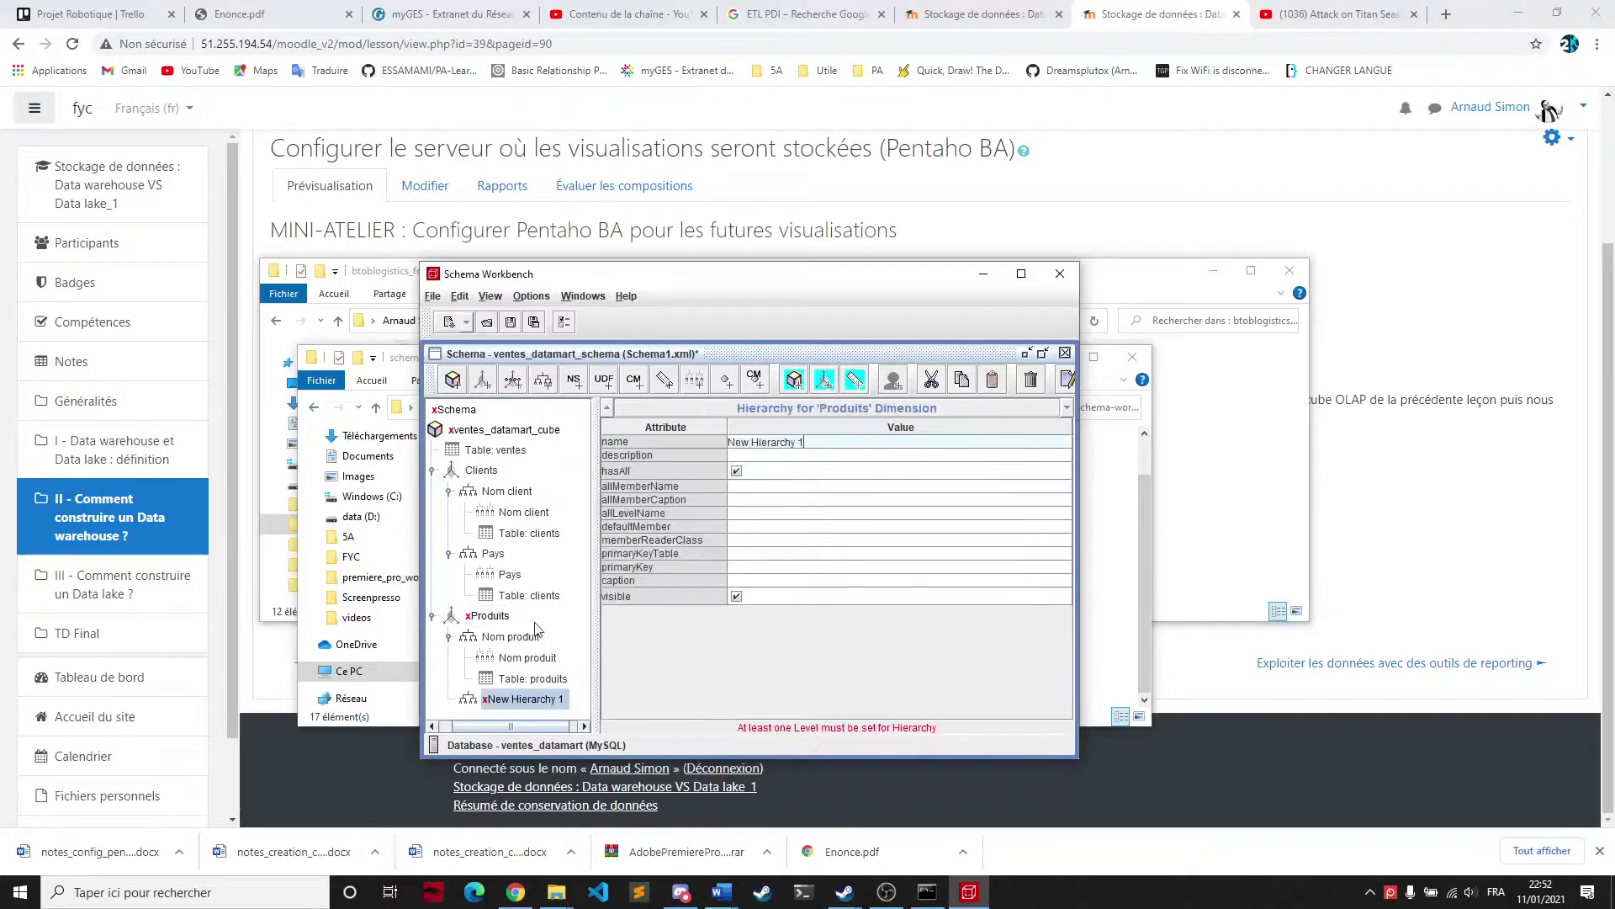
right_click(507, 703)
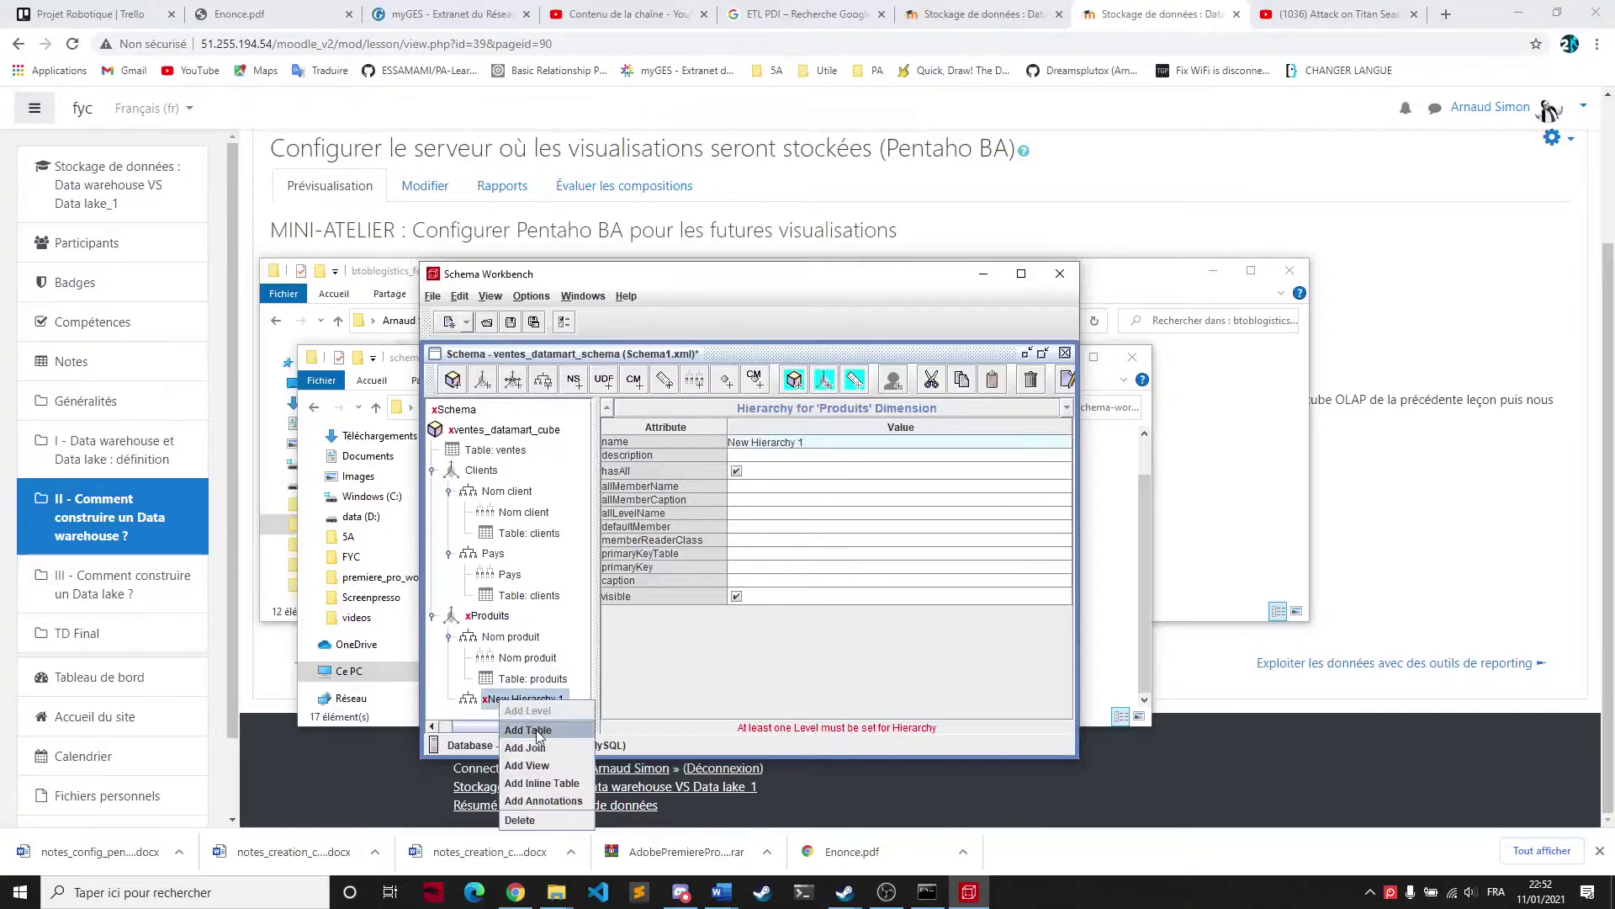
click(528, 730)
click(773, 457)
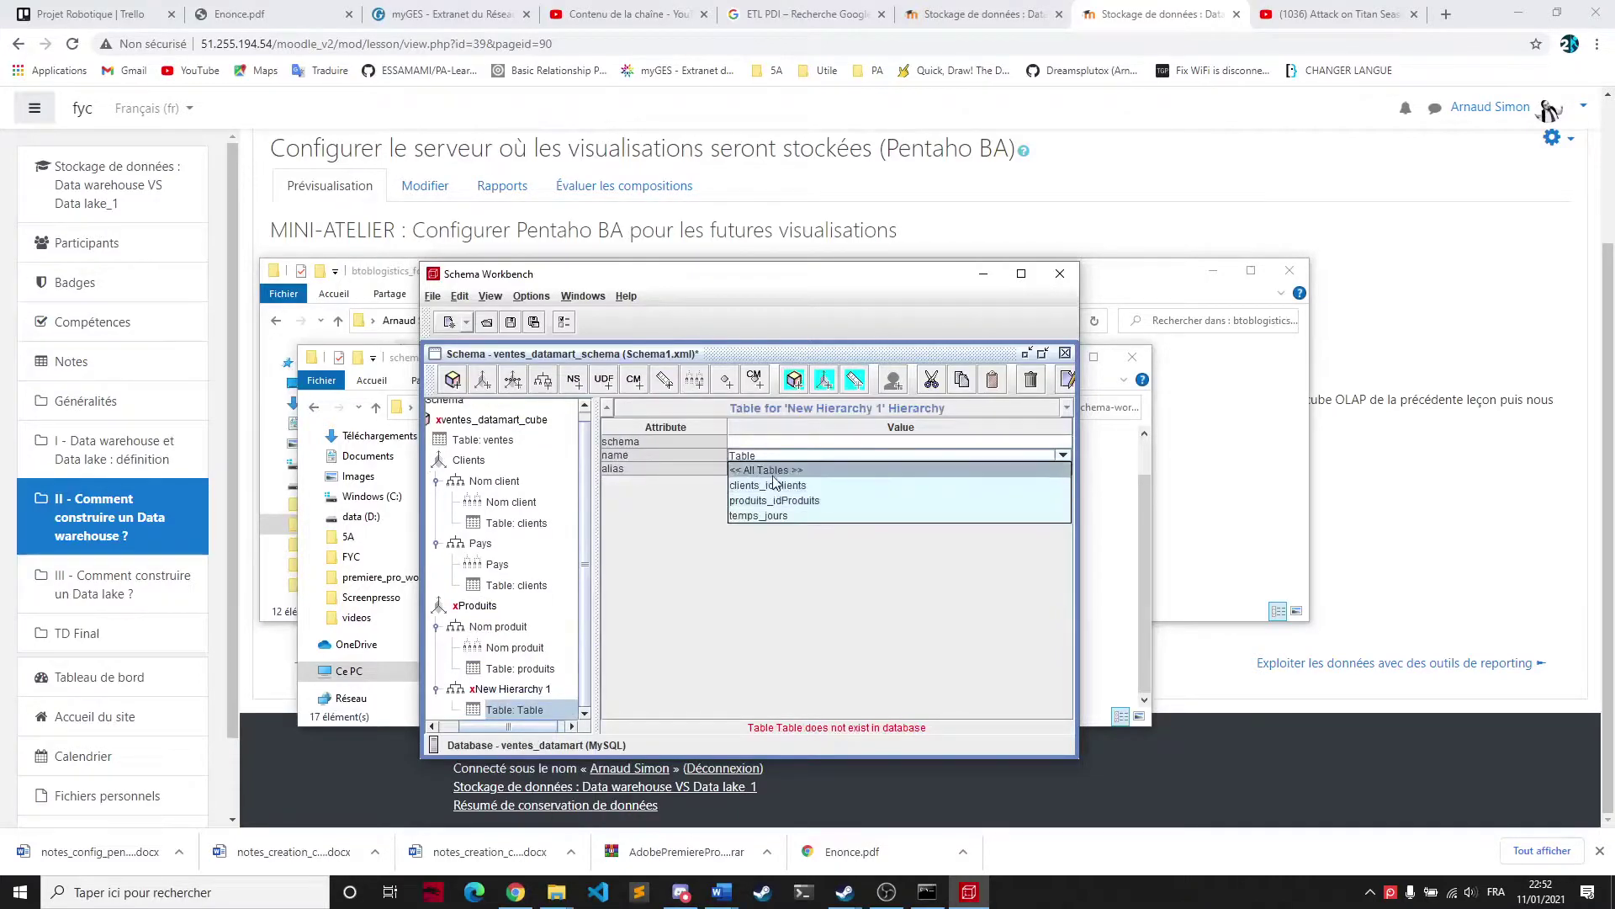
click(749, 500)
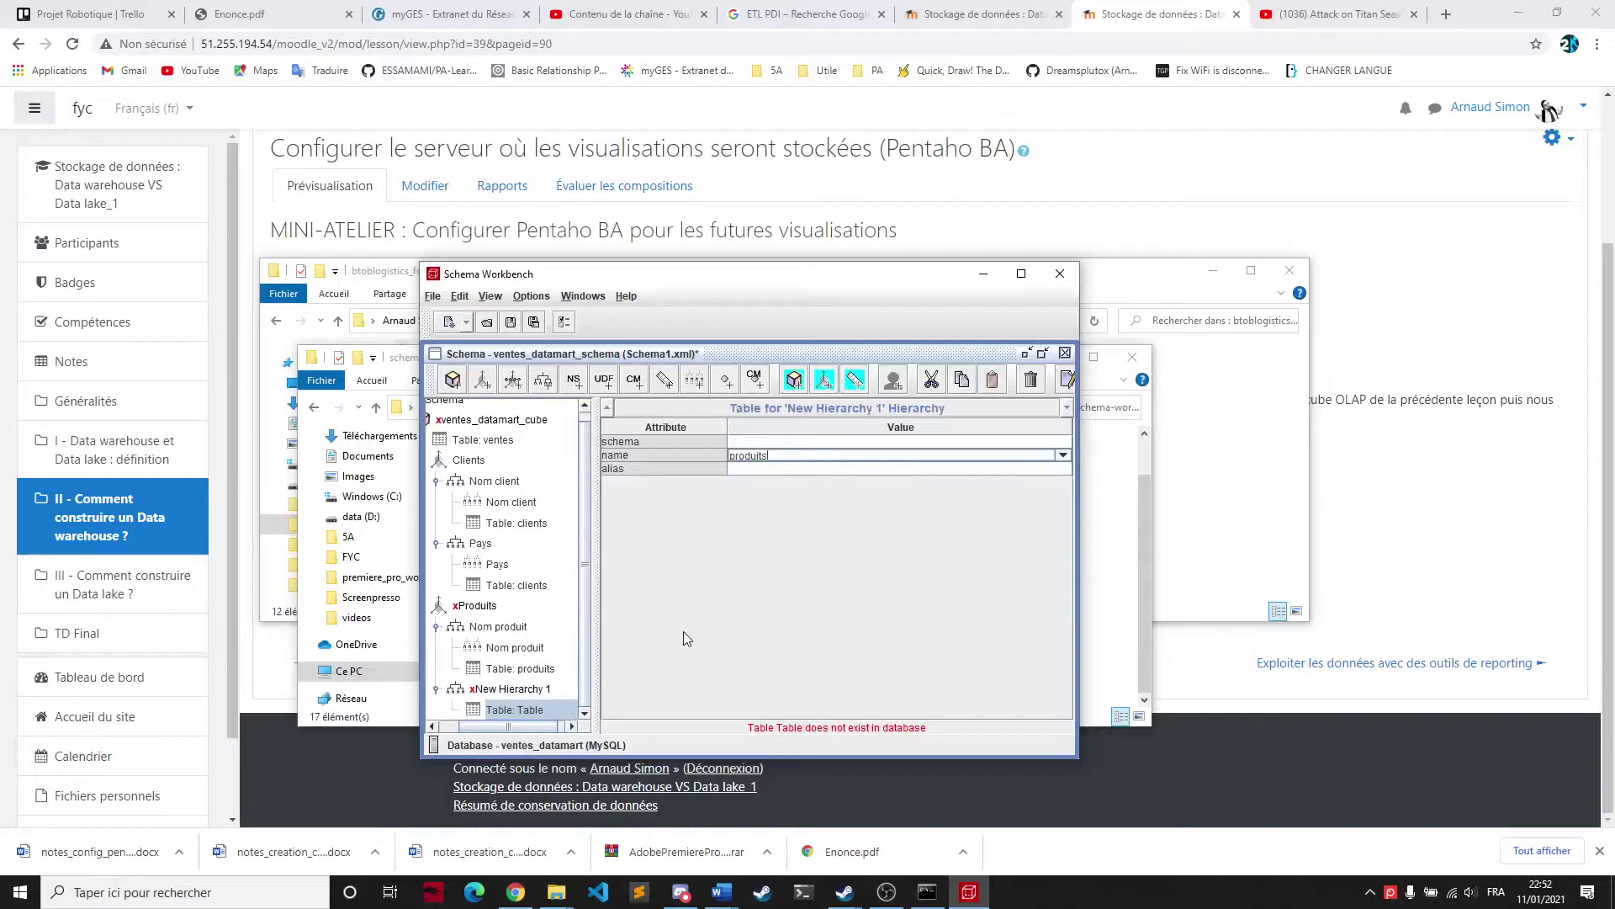
click(528, 691)
Add a level named Categorie produit mapped to the categorie produit column
right_click(484, 691)
click(502, 711)
key(ctrl+a)
text(C)
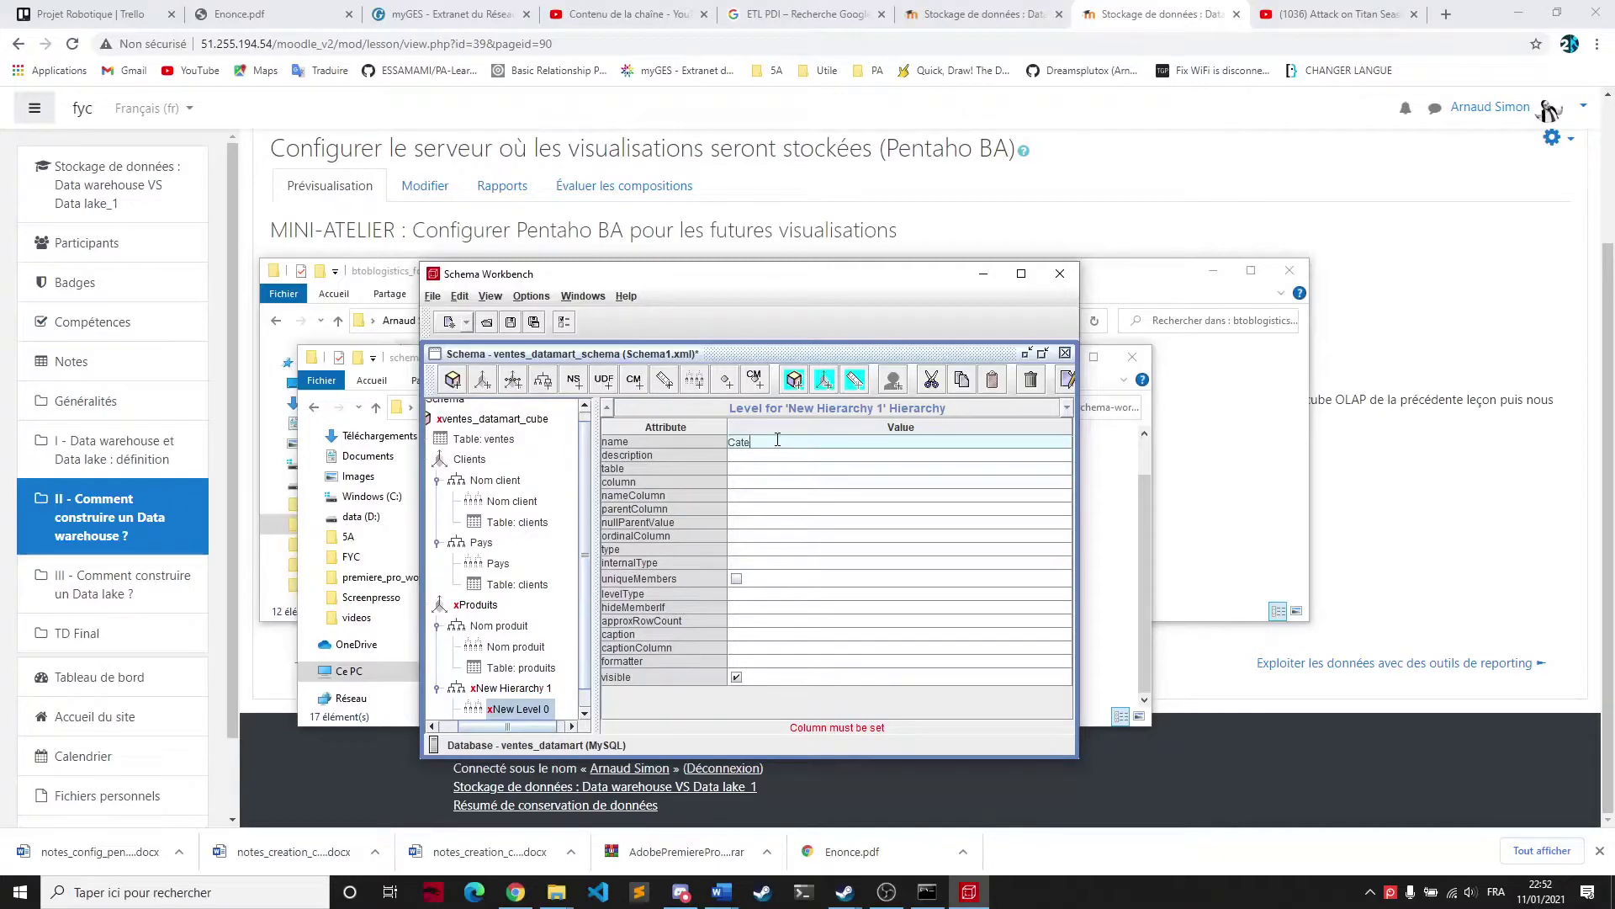
click(754, 480)
click(820, 497)
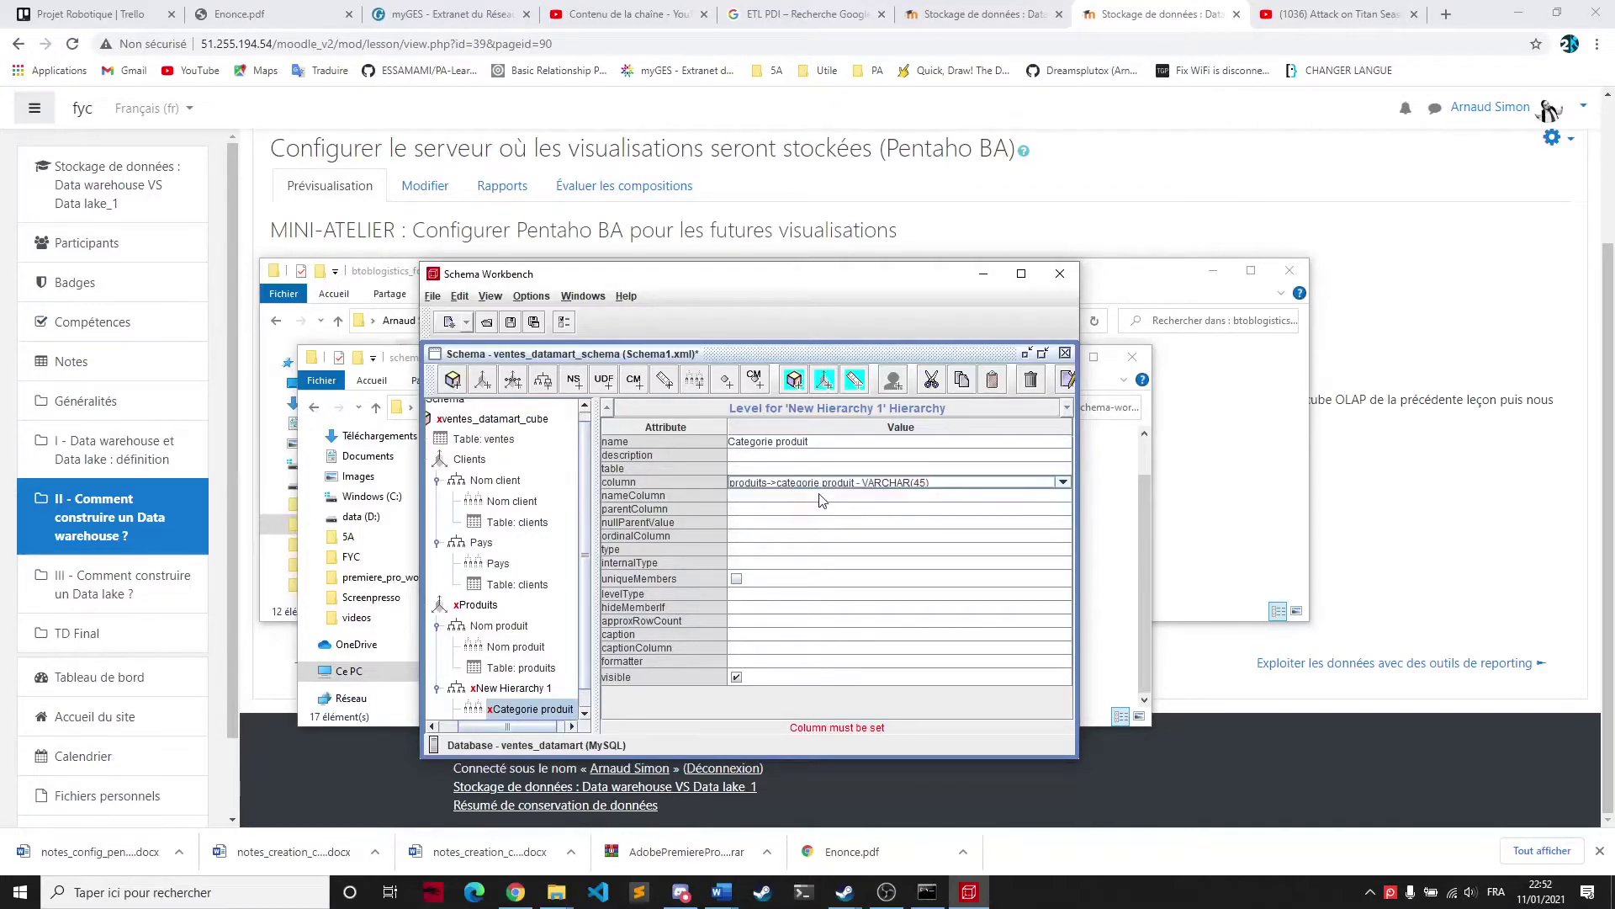
Give Categorie produit type and internal type String, levelType Regular, hideMemberIf Never
click(739, 550)
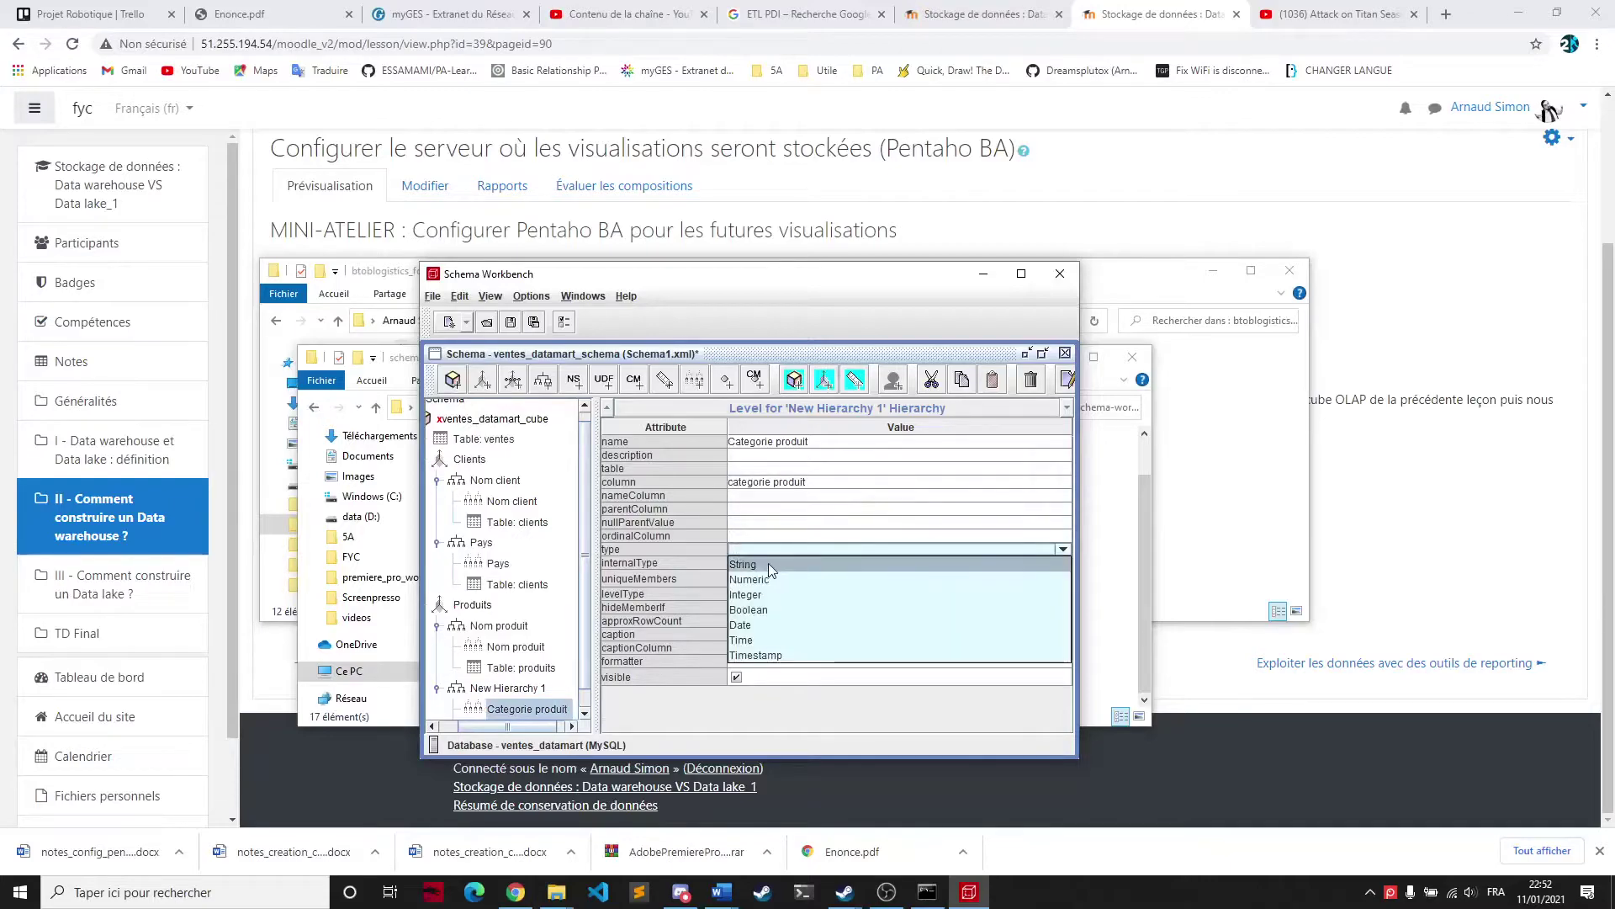
click(768, 562)
click(766, 566)
click(753, 622)
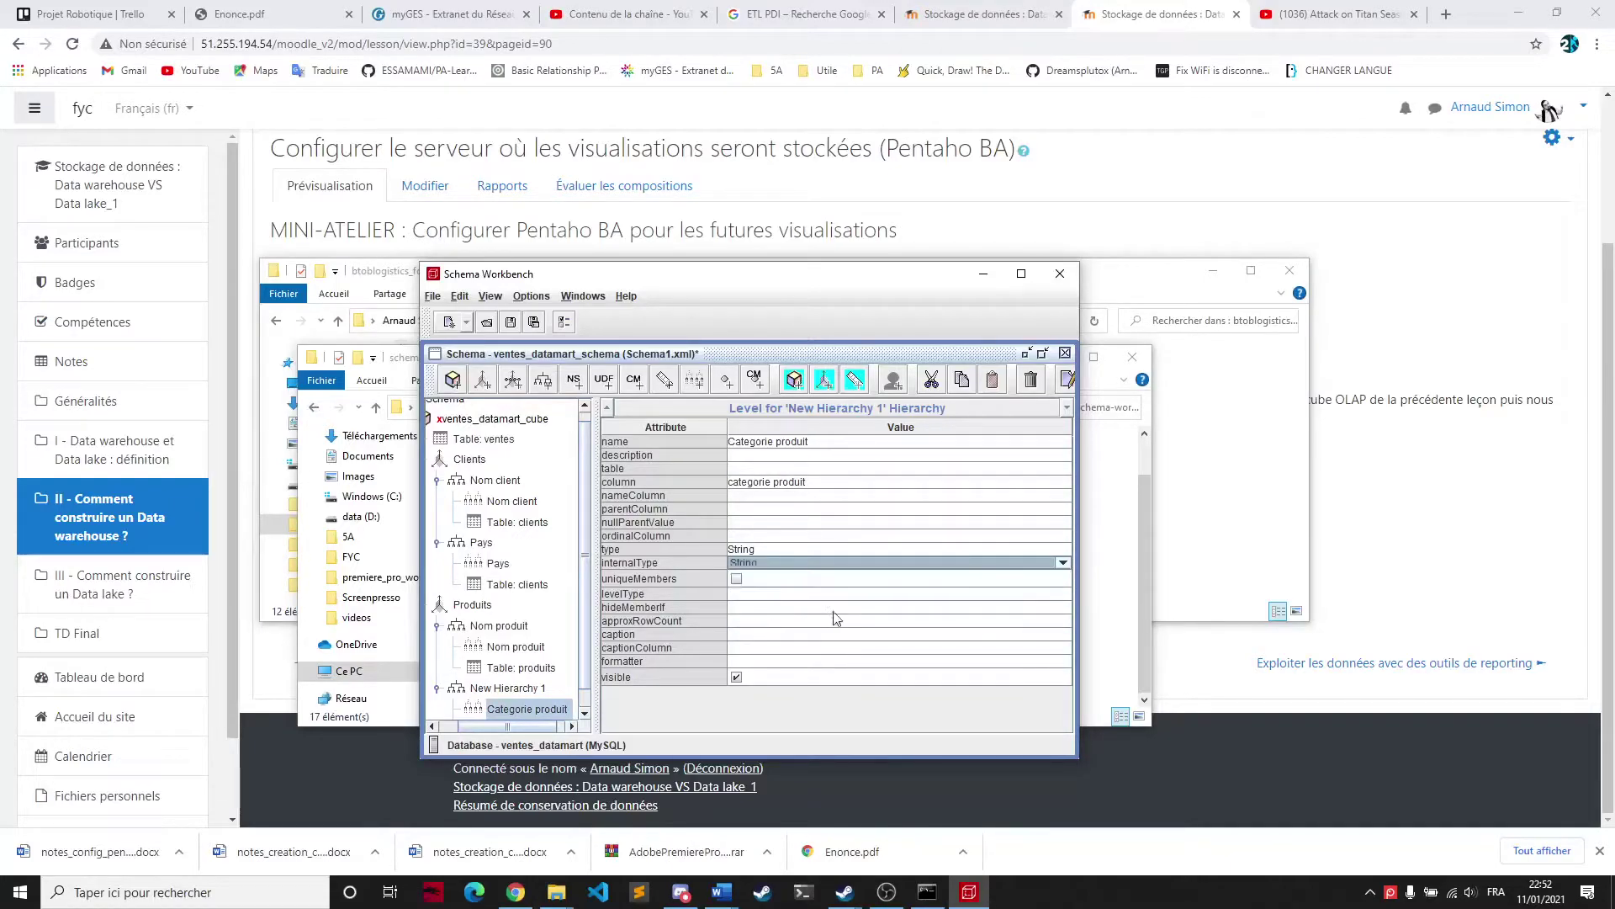
click(769, 594)
click(769, 594)
click(769, 606)
click(766, 607)
click(765, 607)
click(757, 621)
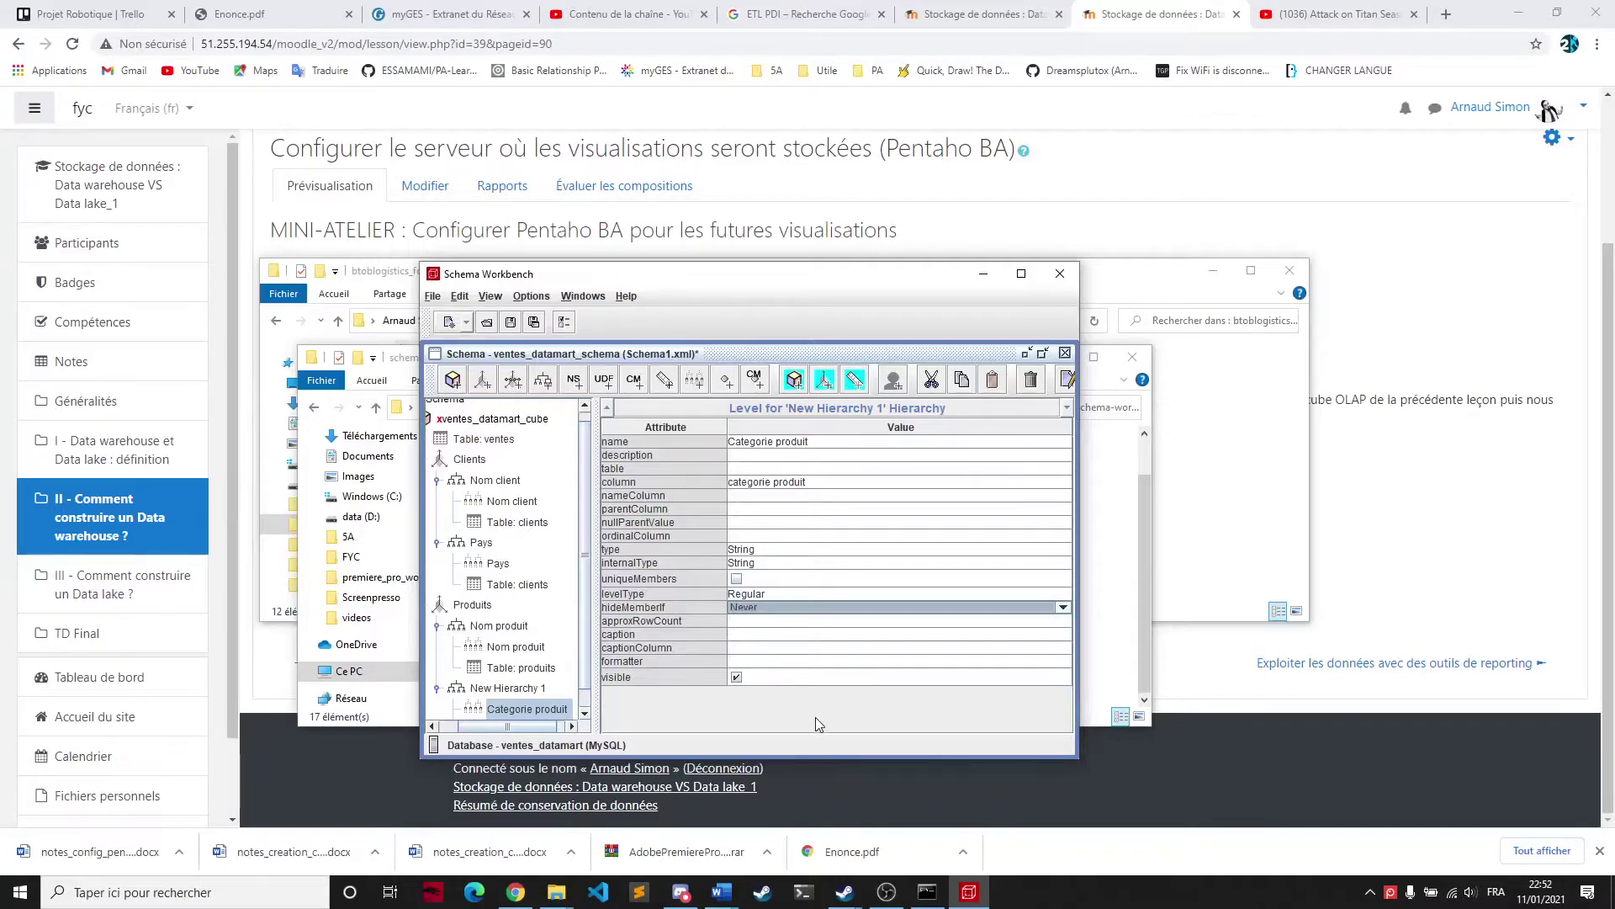
click(496, 690)
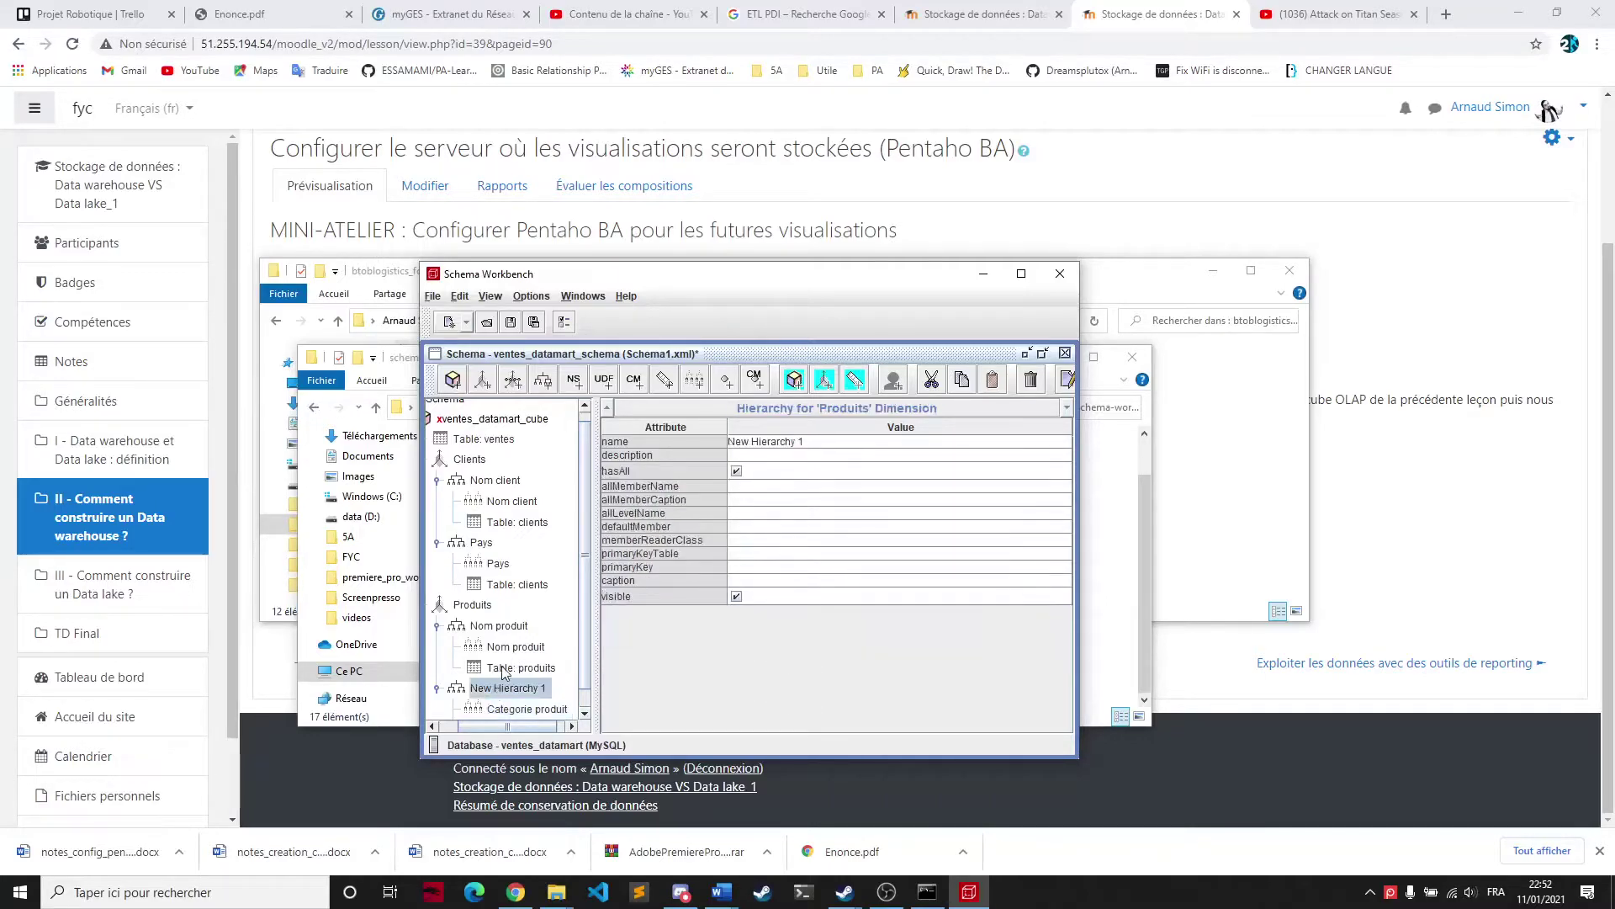
Rename New Hierarchy 1 to Categorie produit and set its primary key to idProduits
scroll(497, 668, down, 1)
click(797, 442)
click(797, 441)
text(Categorie produit)
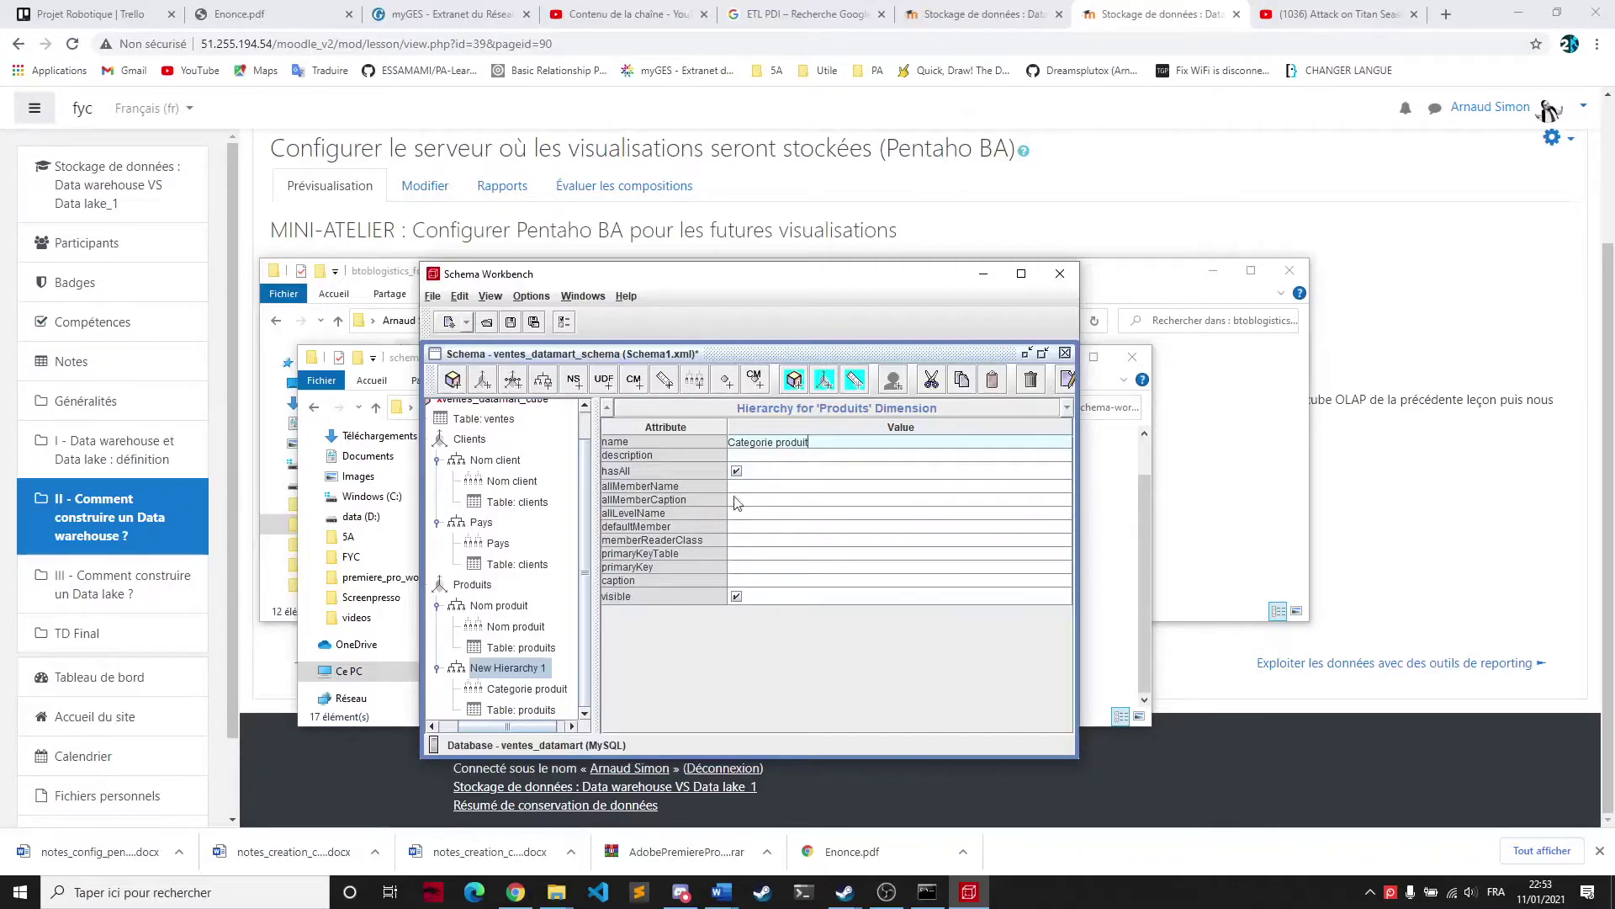
click(762, 568)
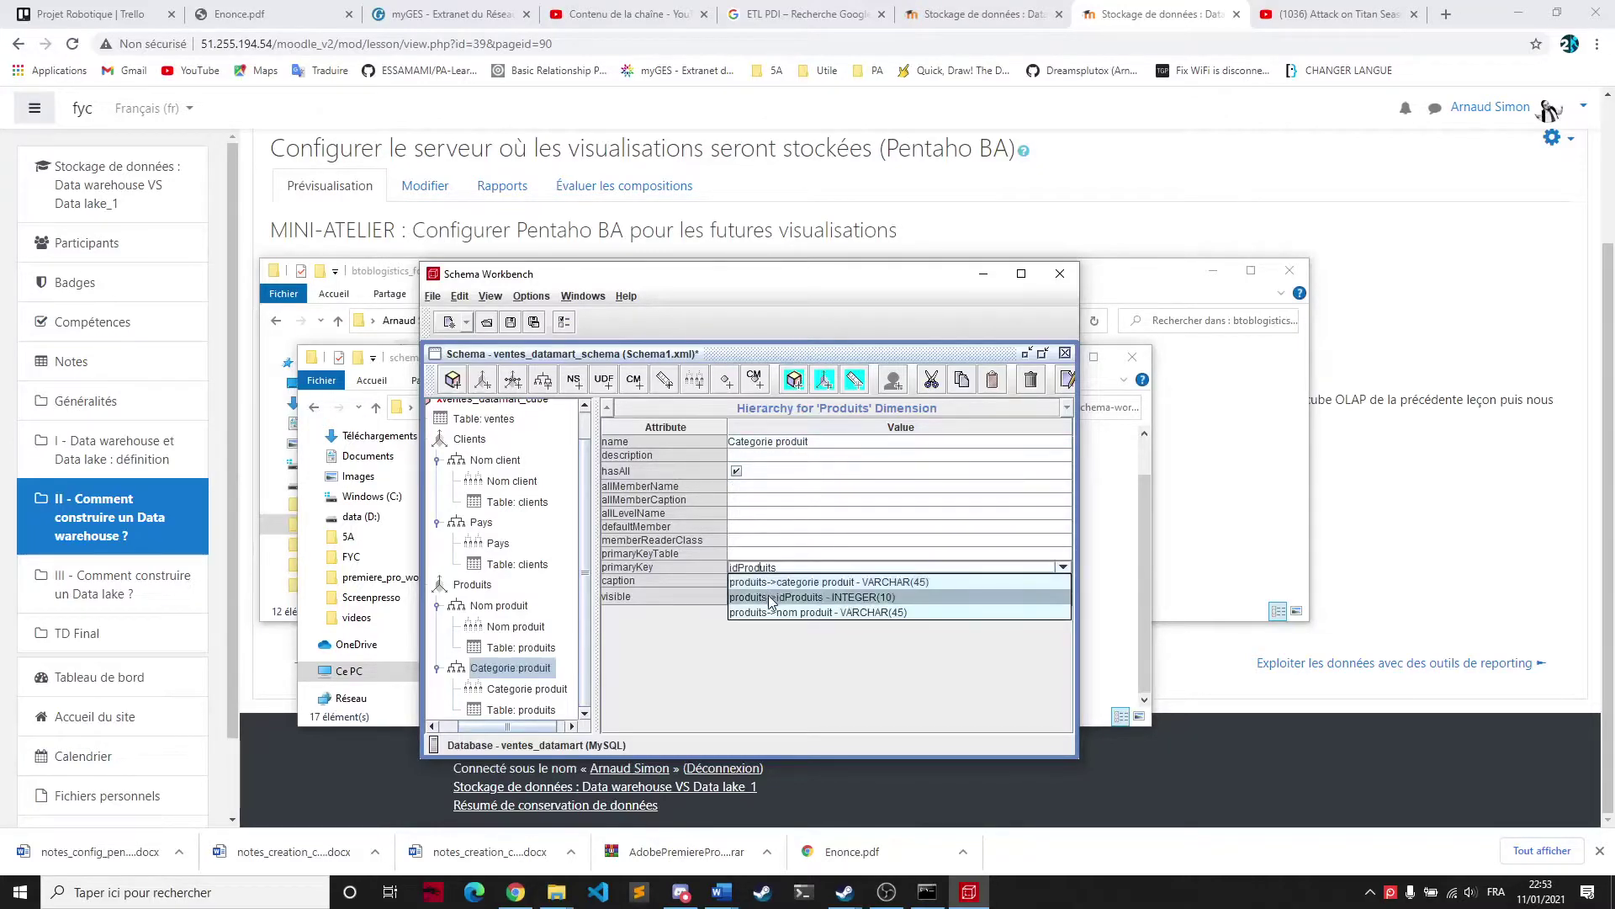
click(770, 598)
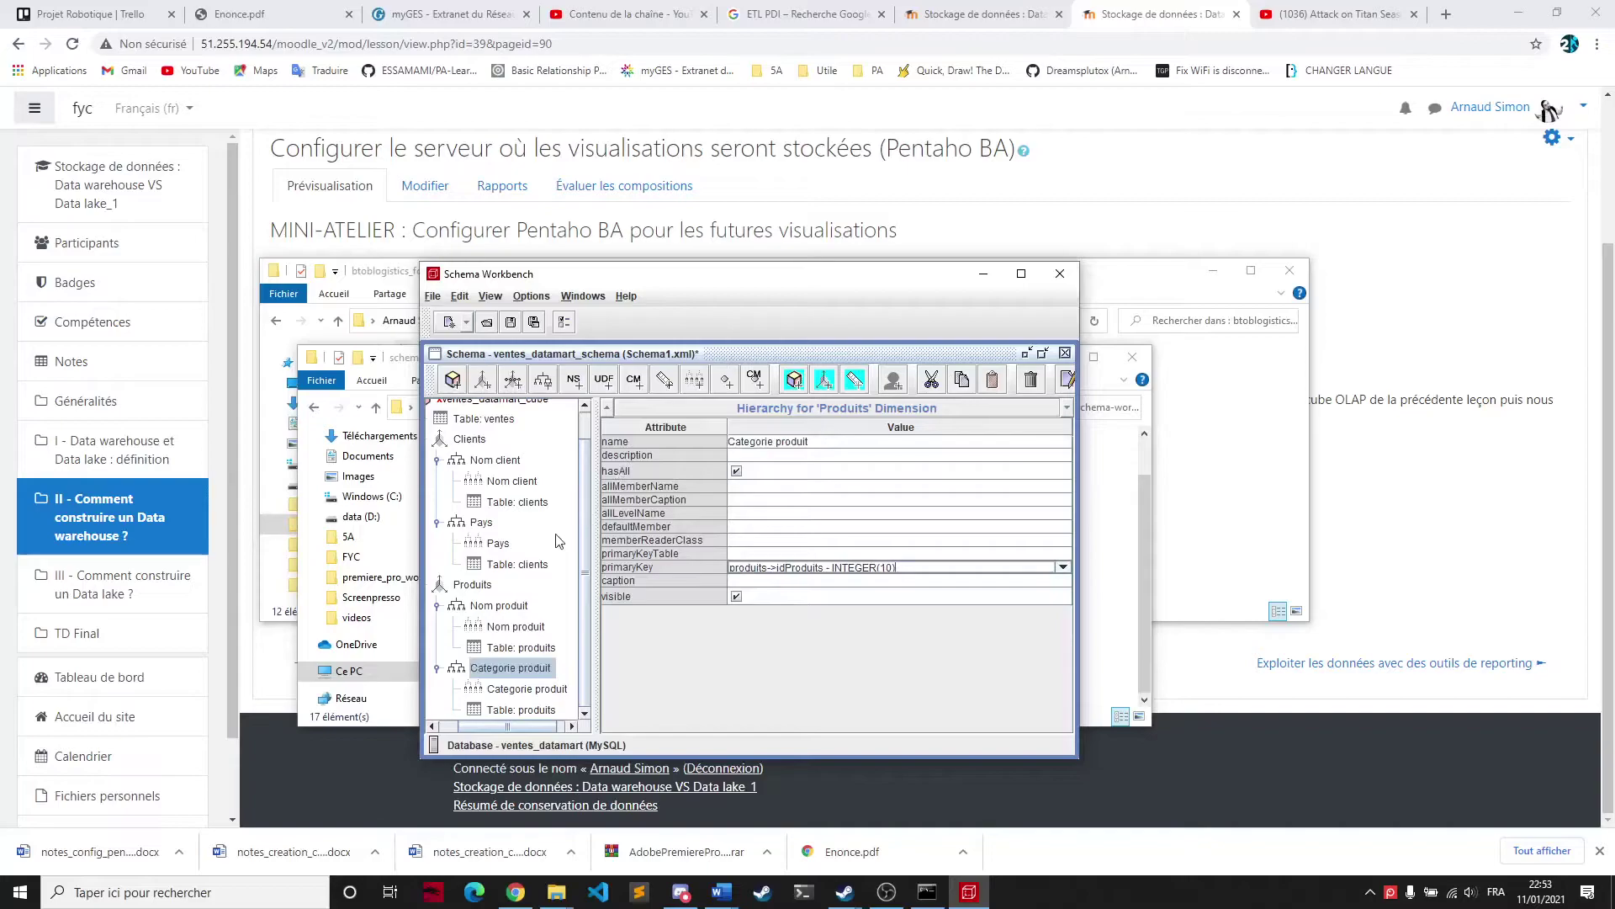
click(437, 606)
click(436, 636)
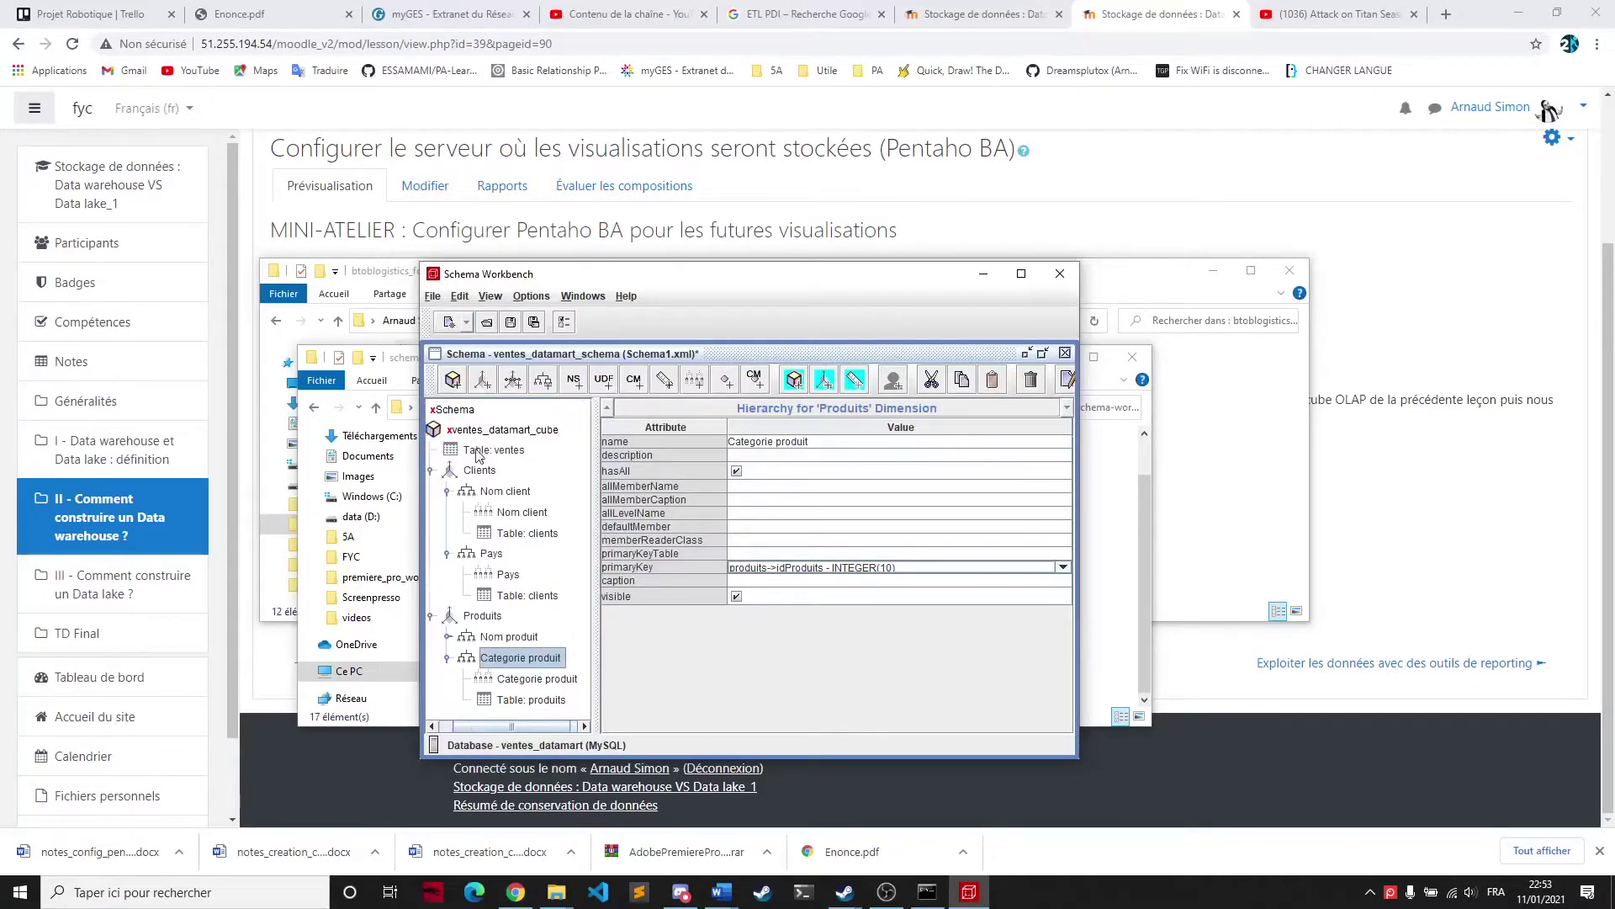
Add a new dimension named Temps to the cube
right_click(480, 430)
click(509, 439)
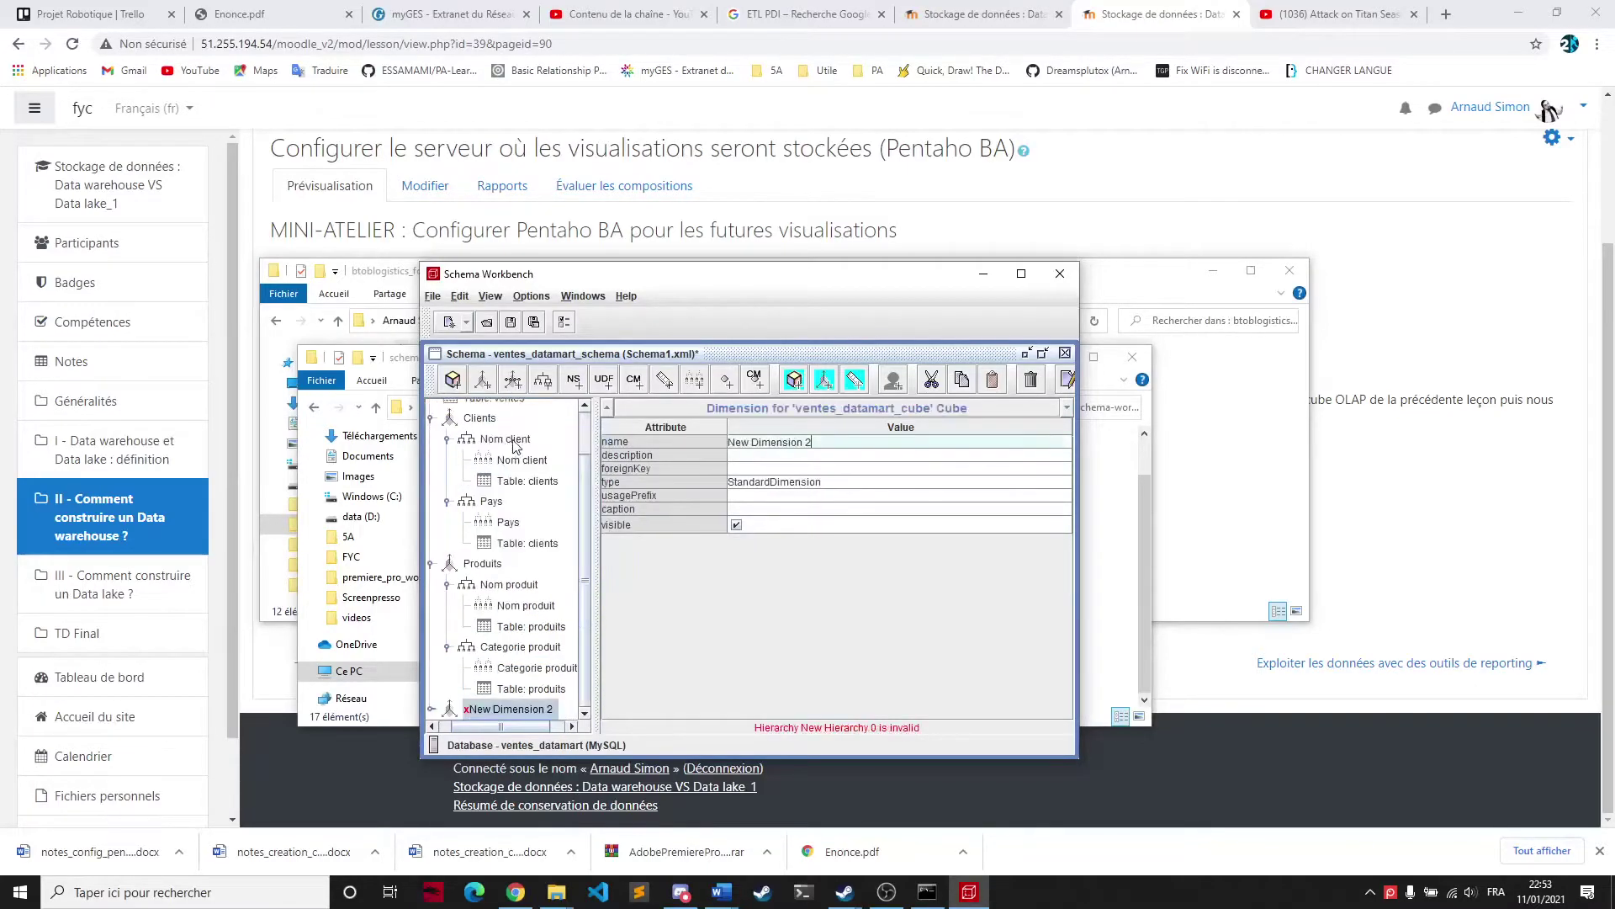
click(797, 446)
text(T)
click(504, 690)
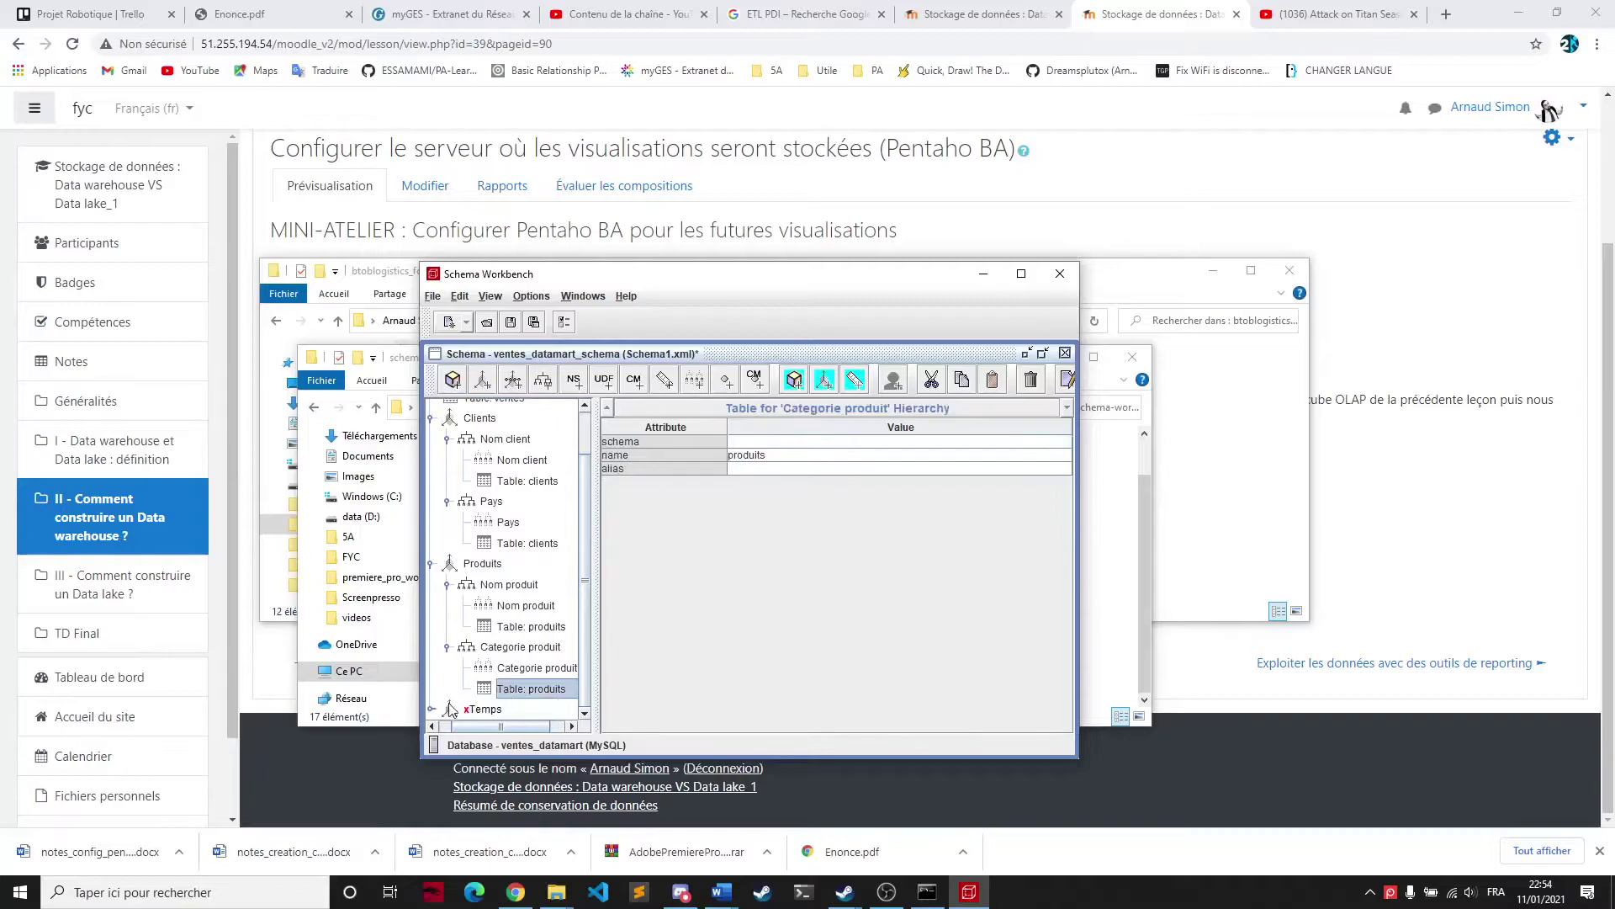
click(433, 710)
click(486, 710)
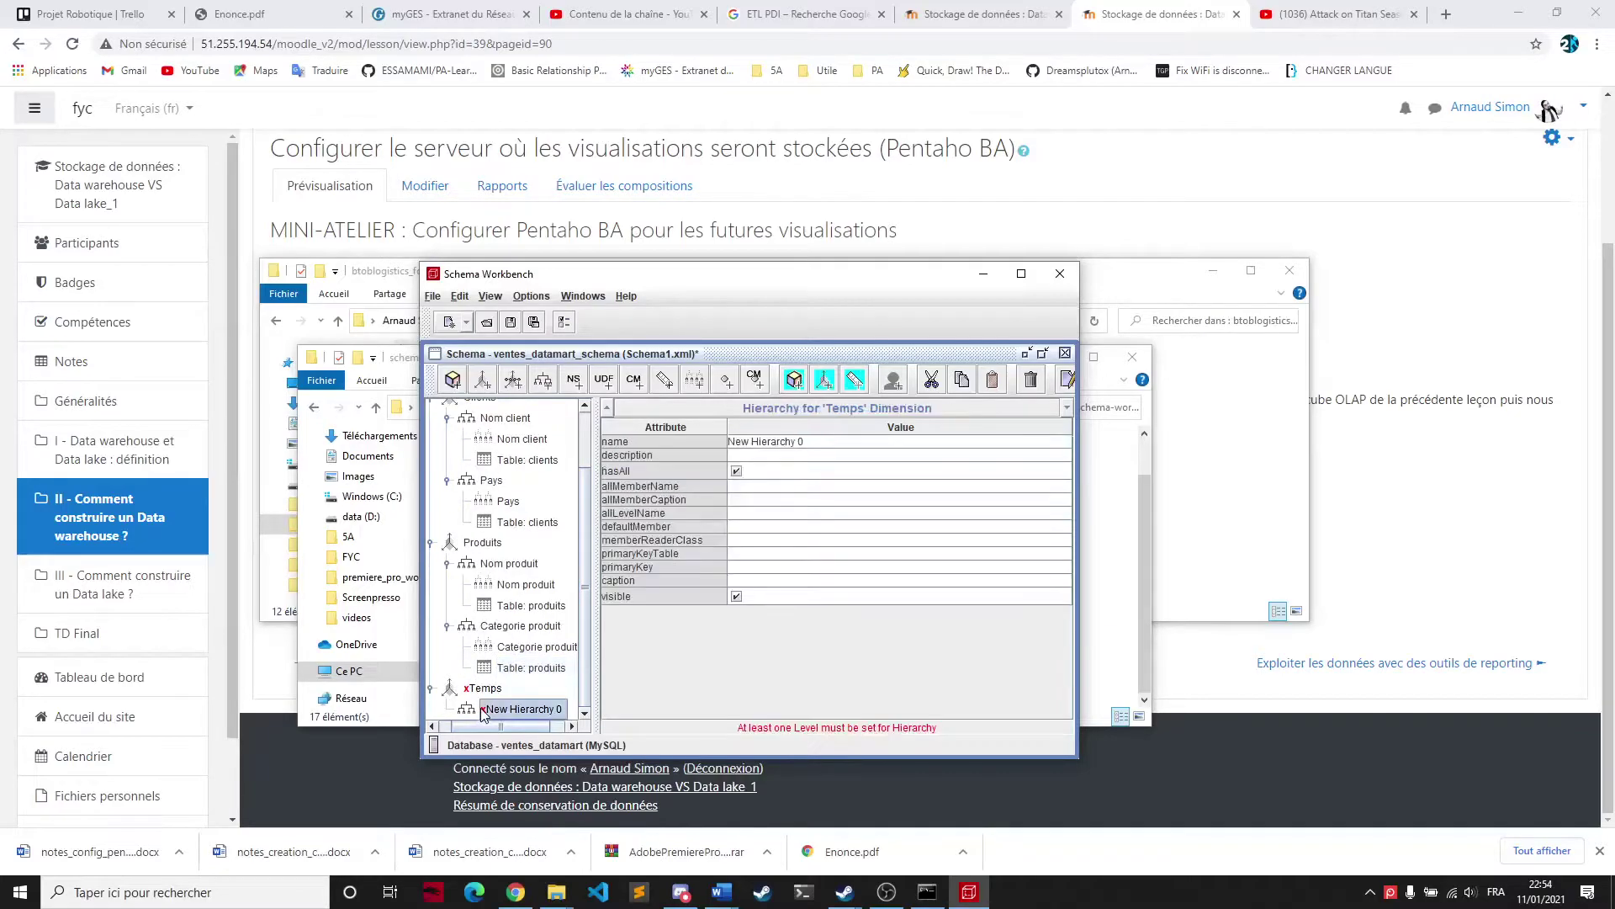
Attach the temps table to the Temps dimension's New Hierarchy 0
right_click(486, 711)
click(510, 740)
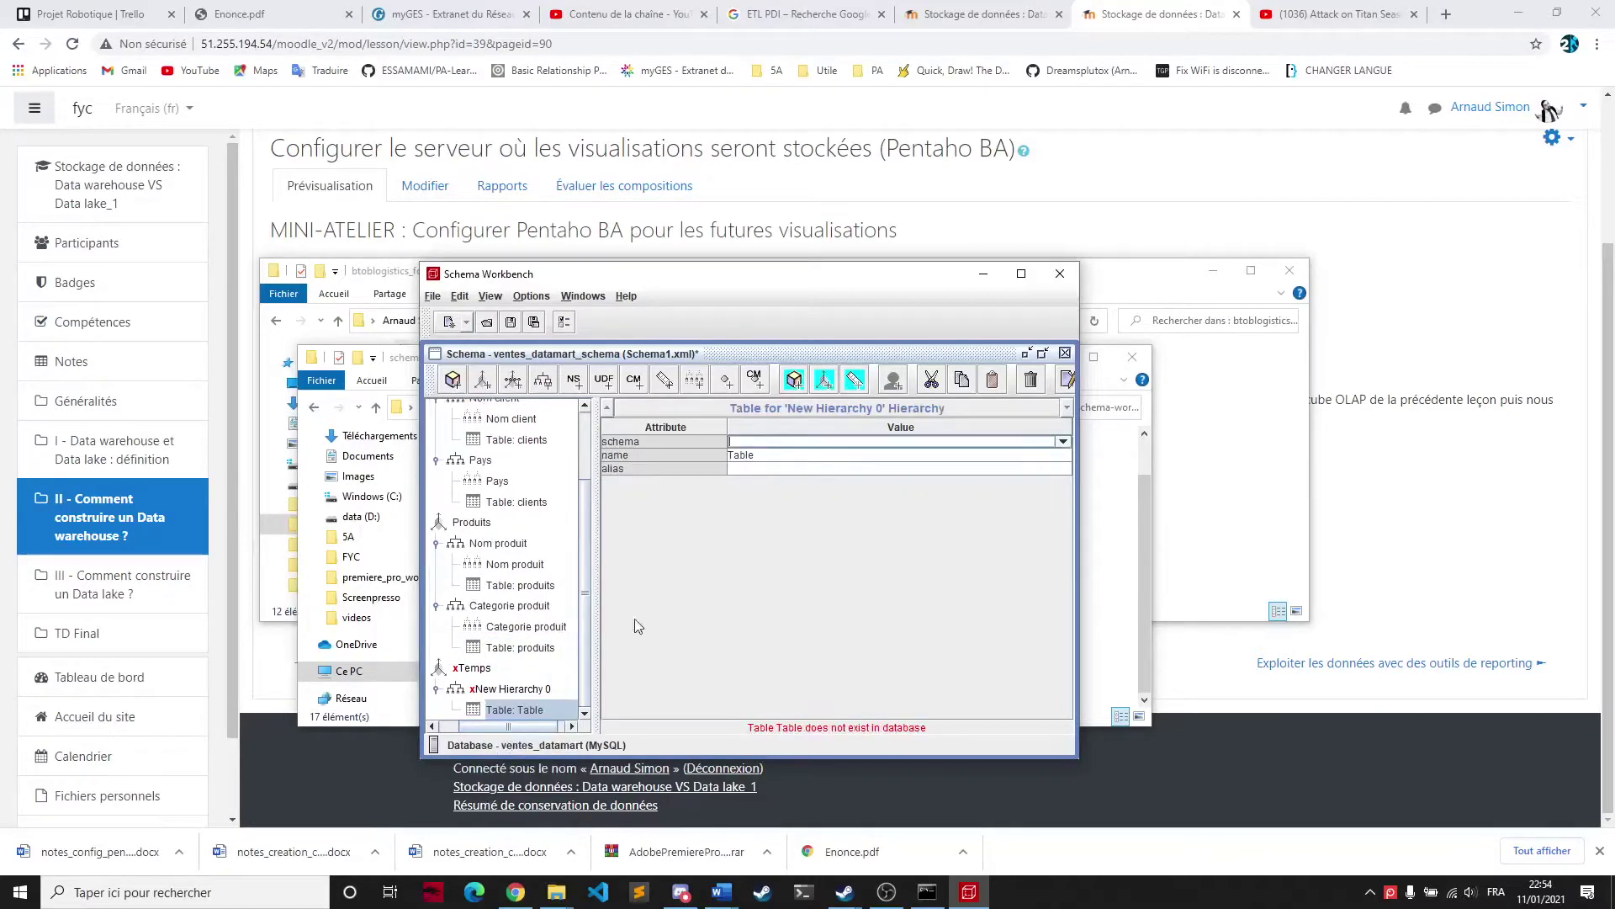
click(778, 456)
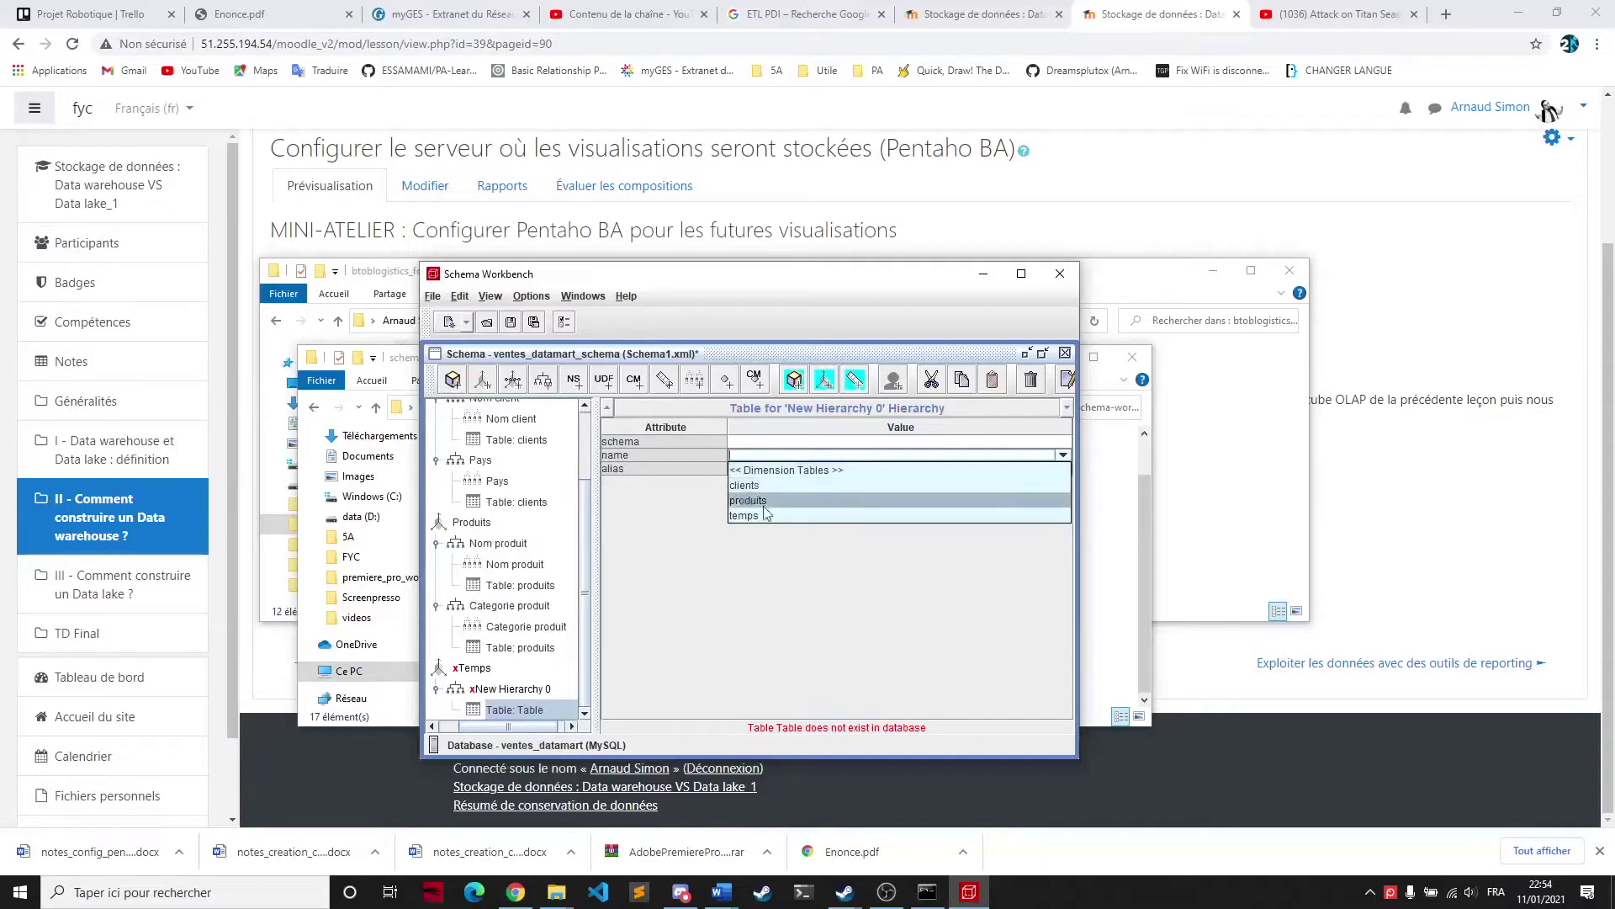
click(760, 516)
click(508, 689)
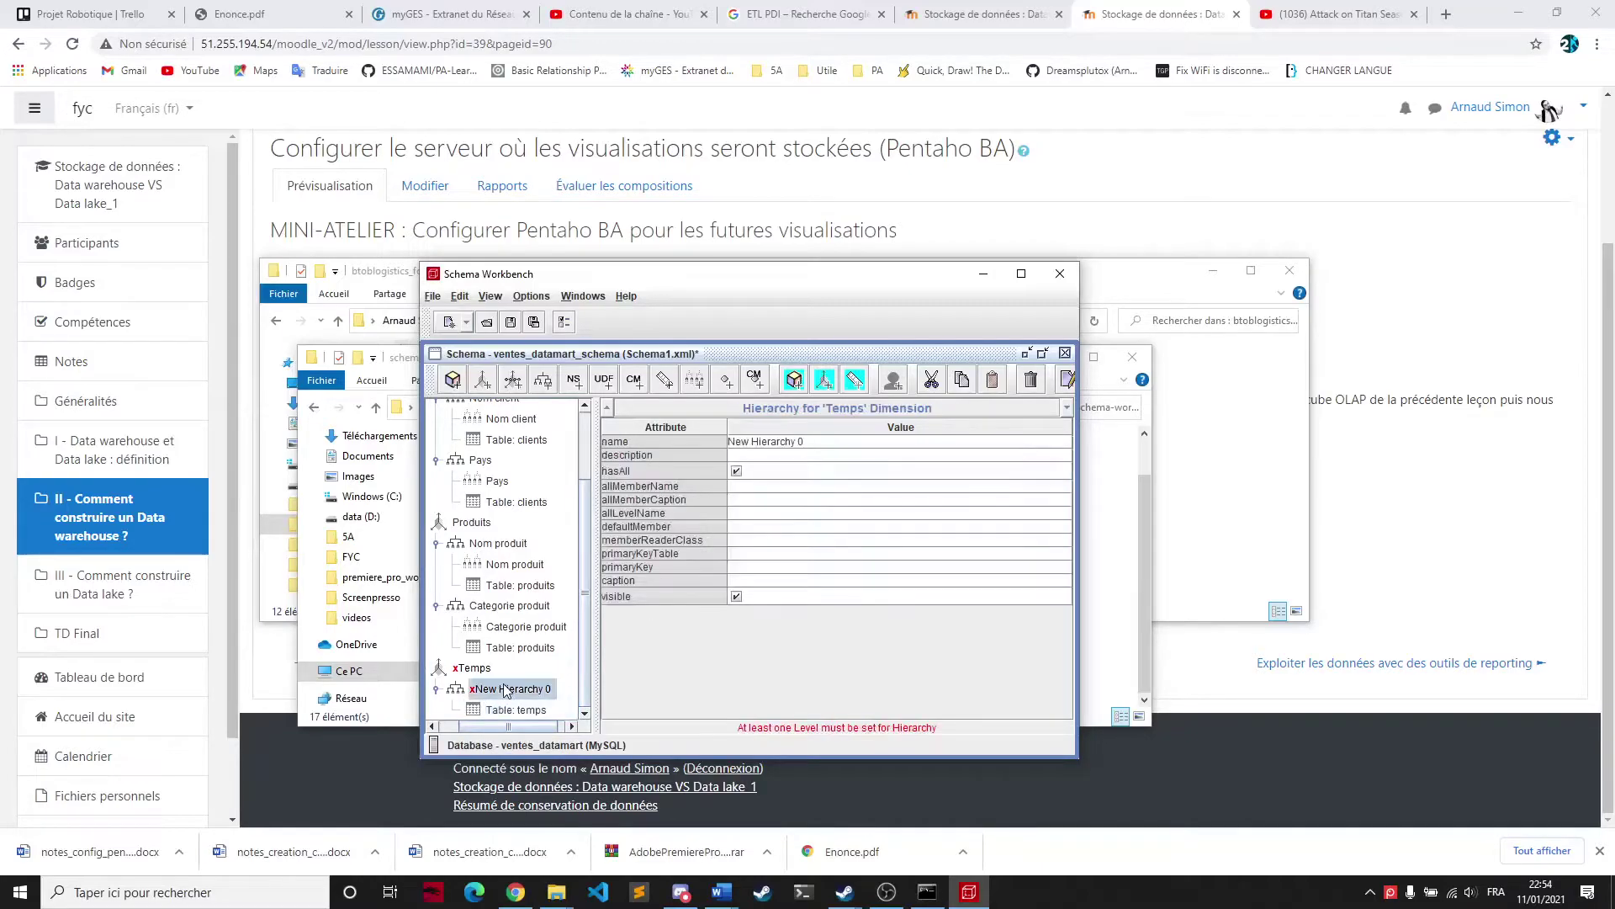
Add a level named Jours mapped to the jours column
right_click(485, 697)
click(489, 701)
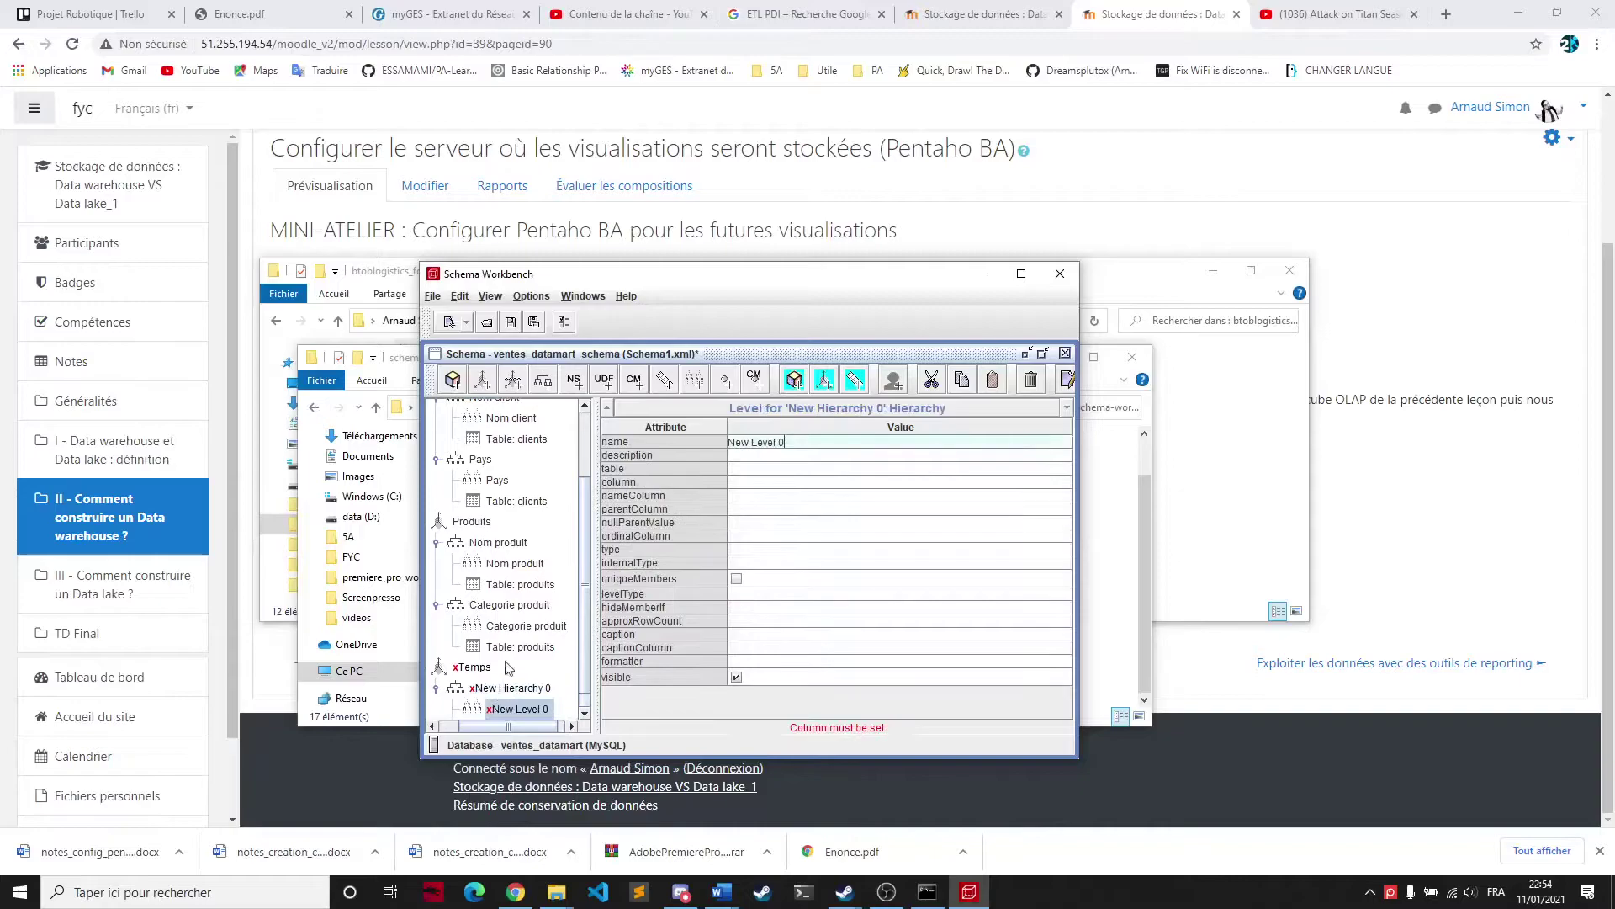
click(813, 443)
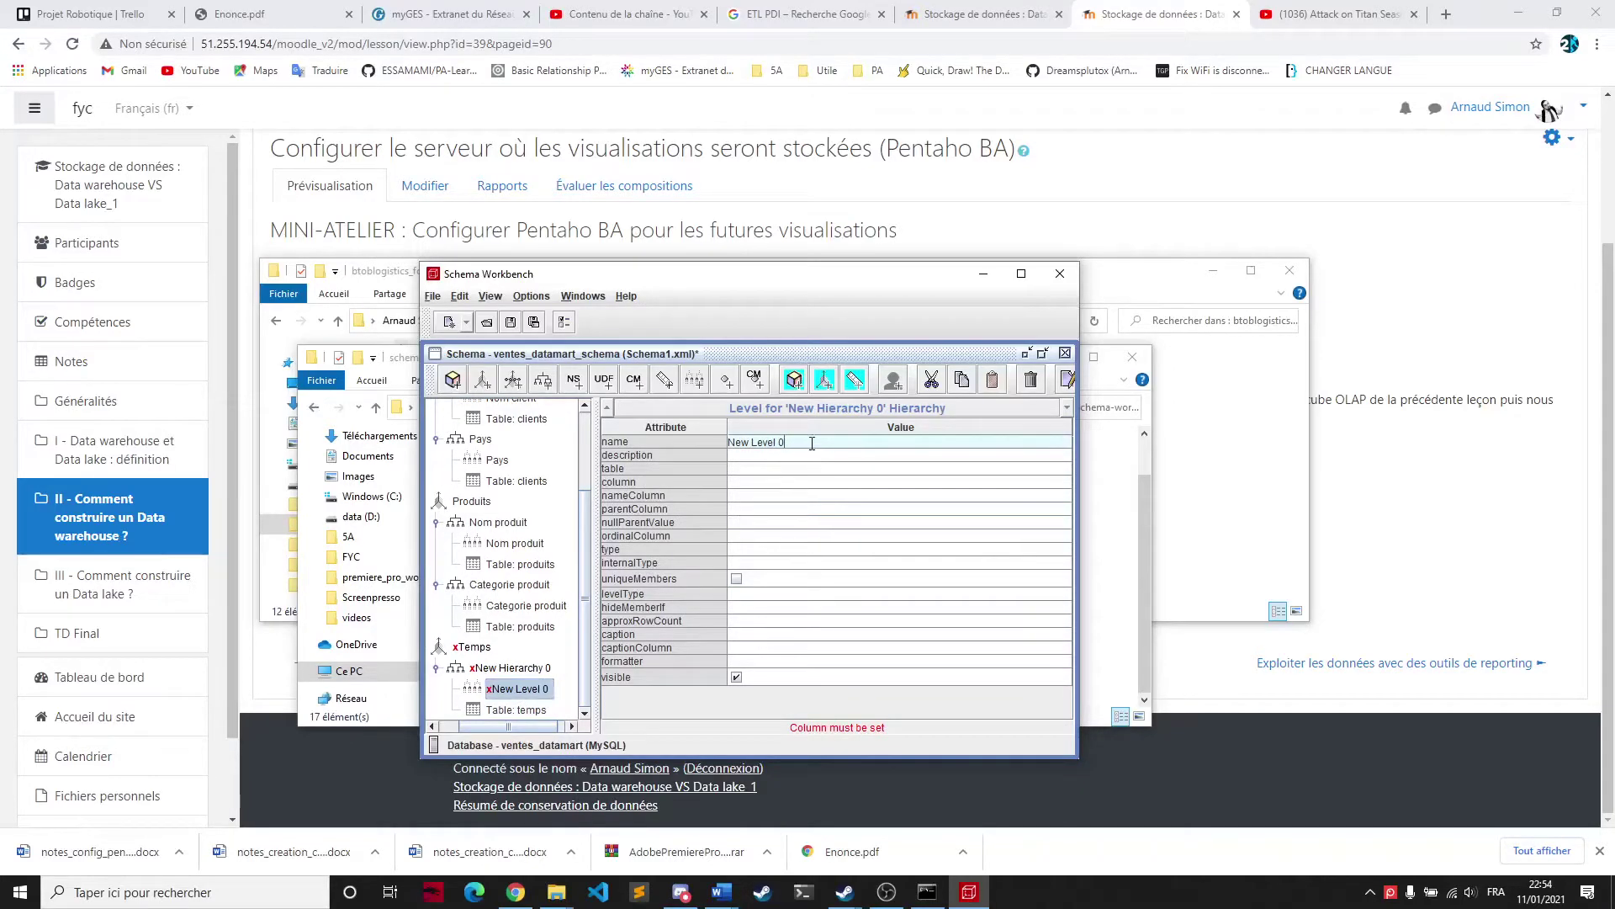
triple_click(811, 443)
text(Jours)
click(740, 478)
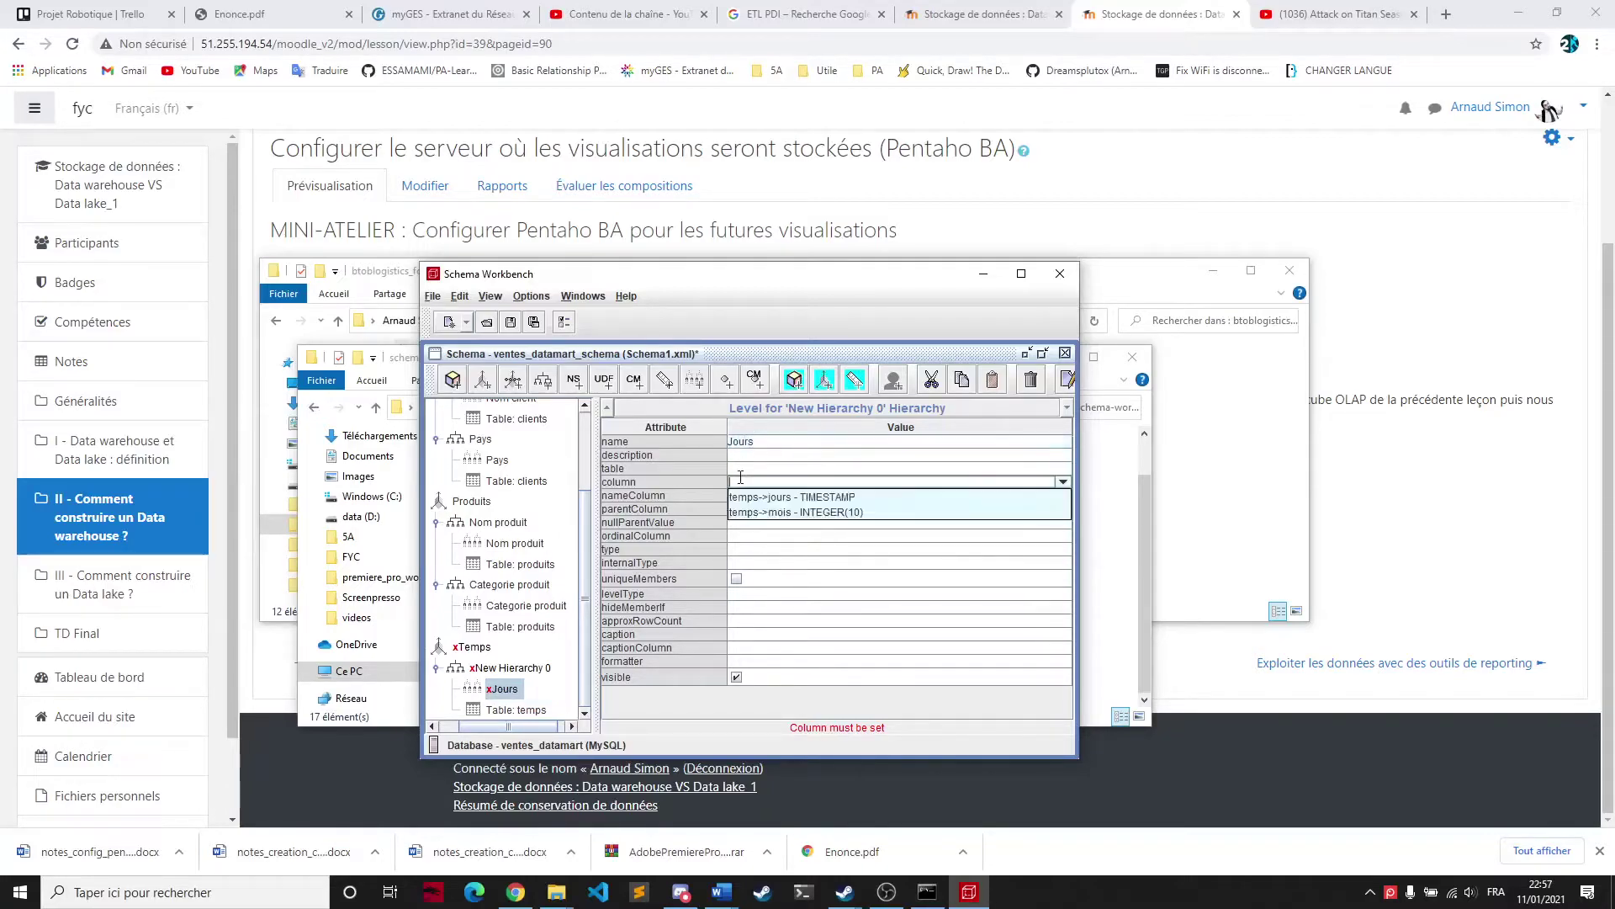
click(763, 497)
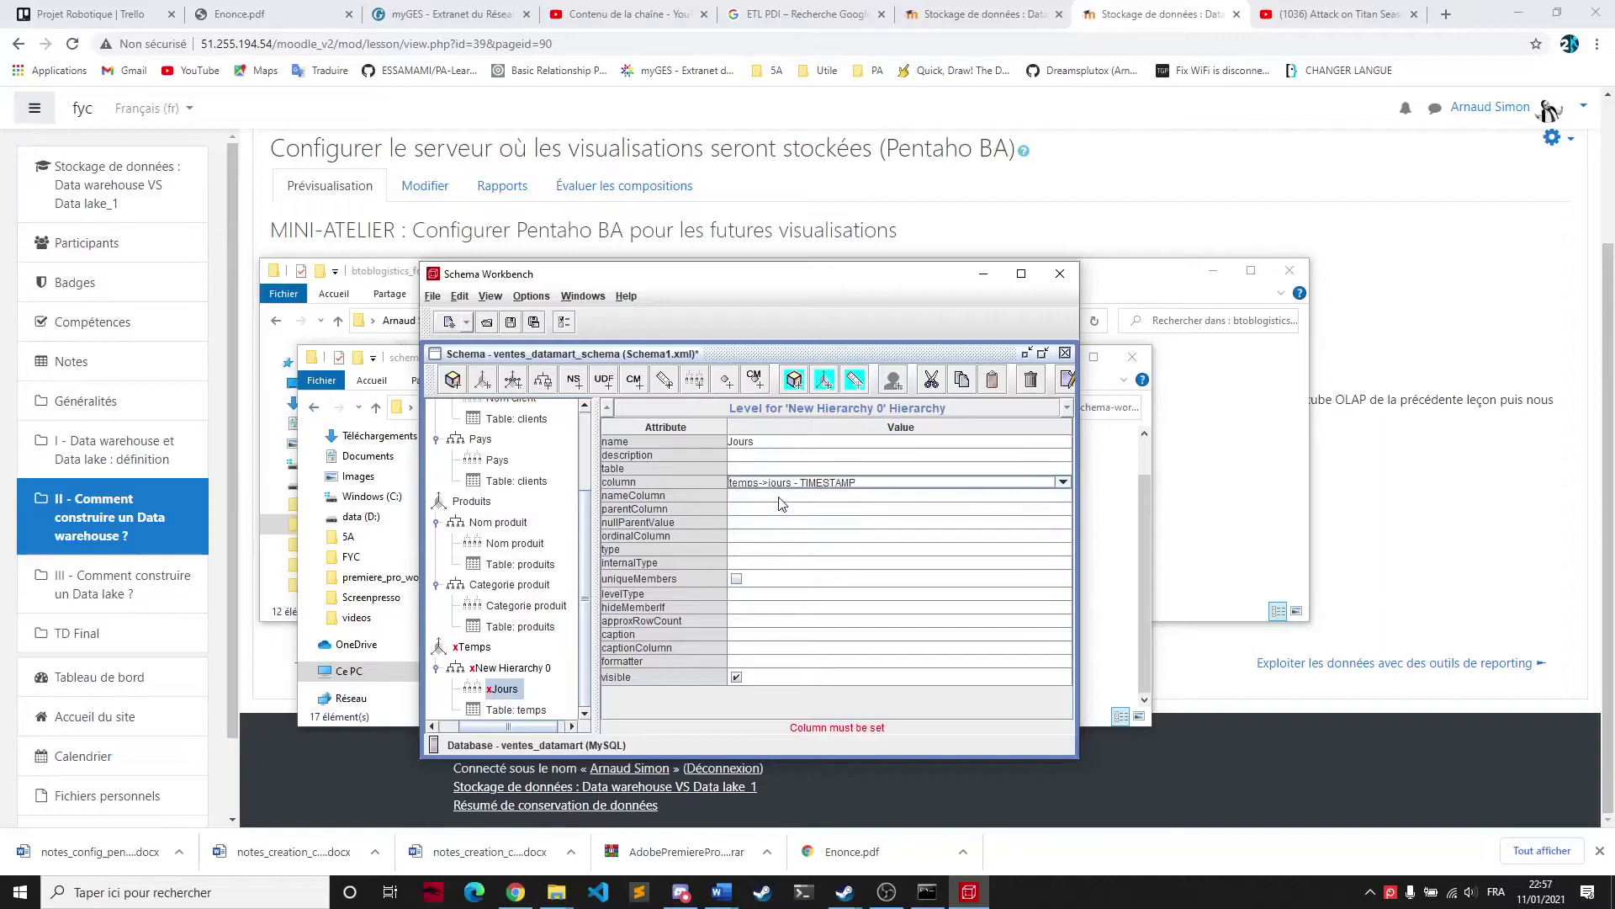
Give the Jours level type Timestamp, levelType TimeDays, and hideMemberIf Never
click(760, 568)
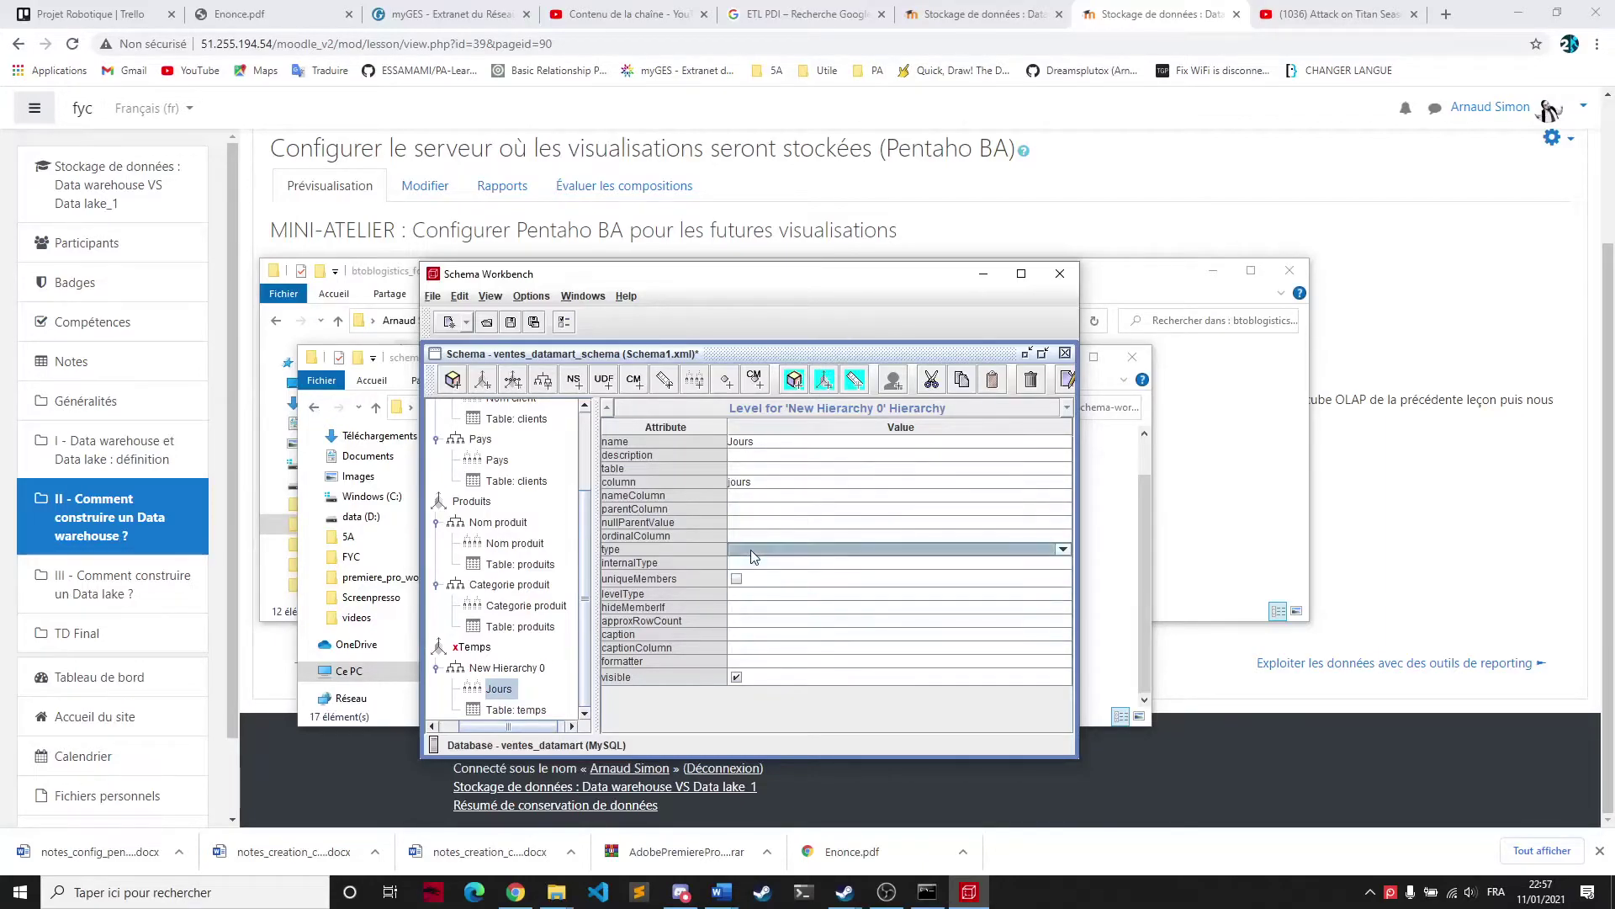
click(1018, 549)
click(1060, 550)
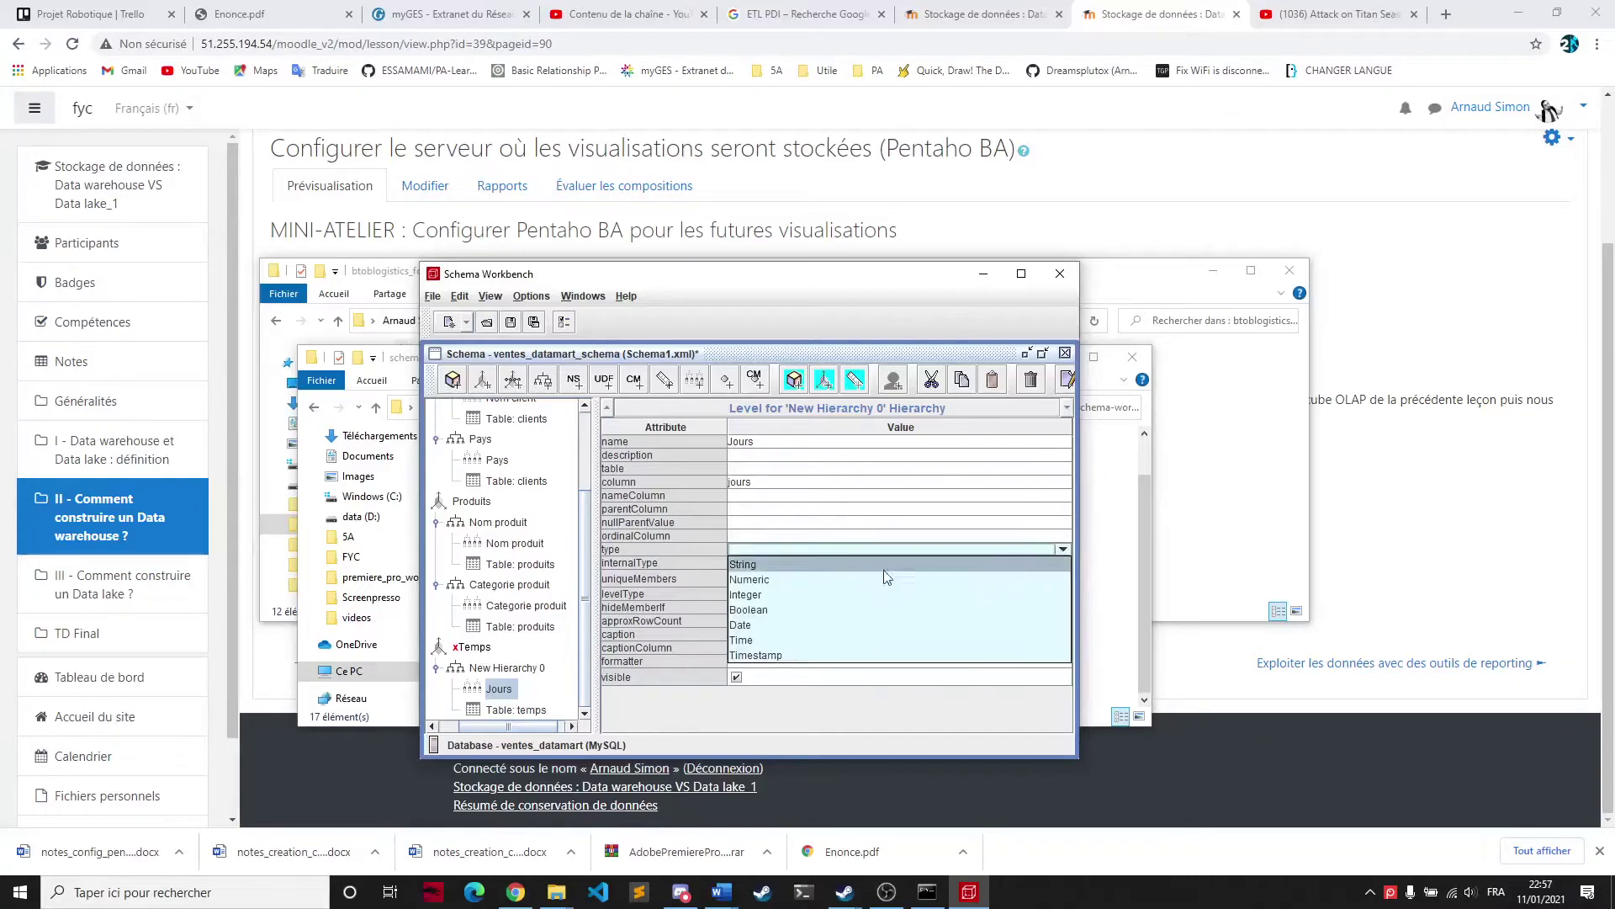
click(793, 649)
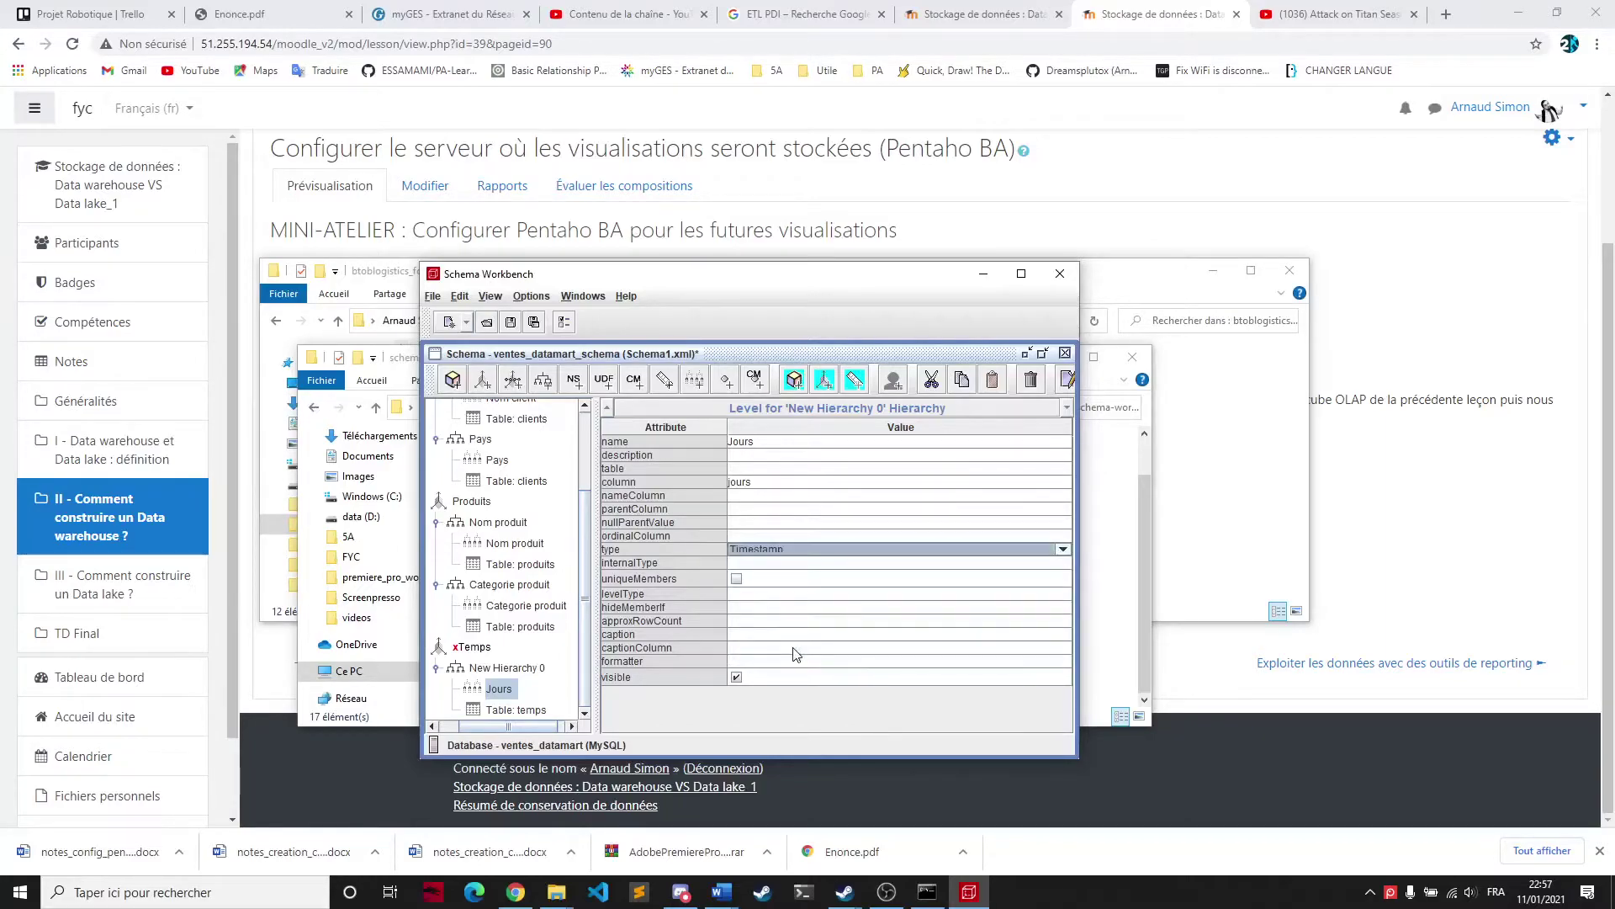
click(731, 593)
click(749, 593)
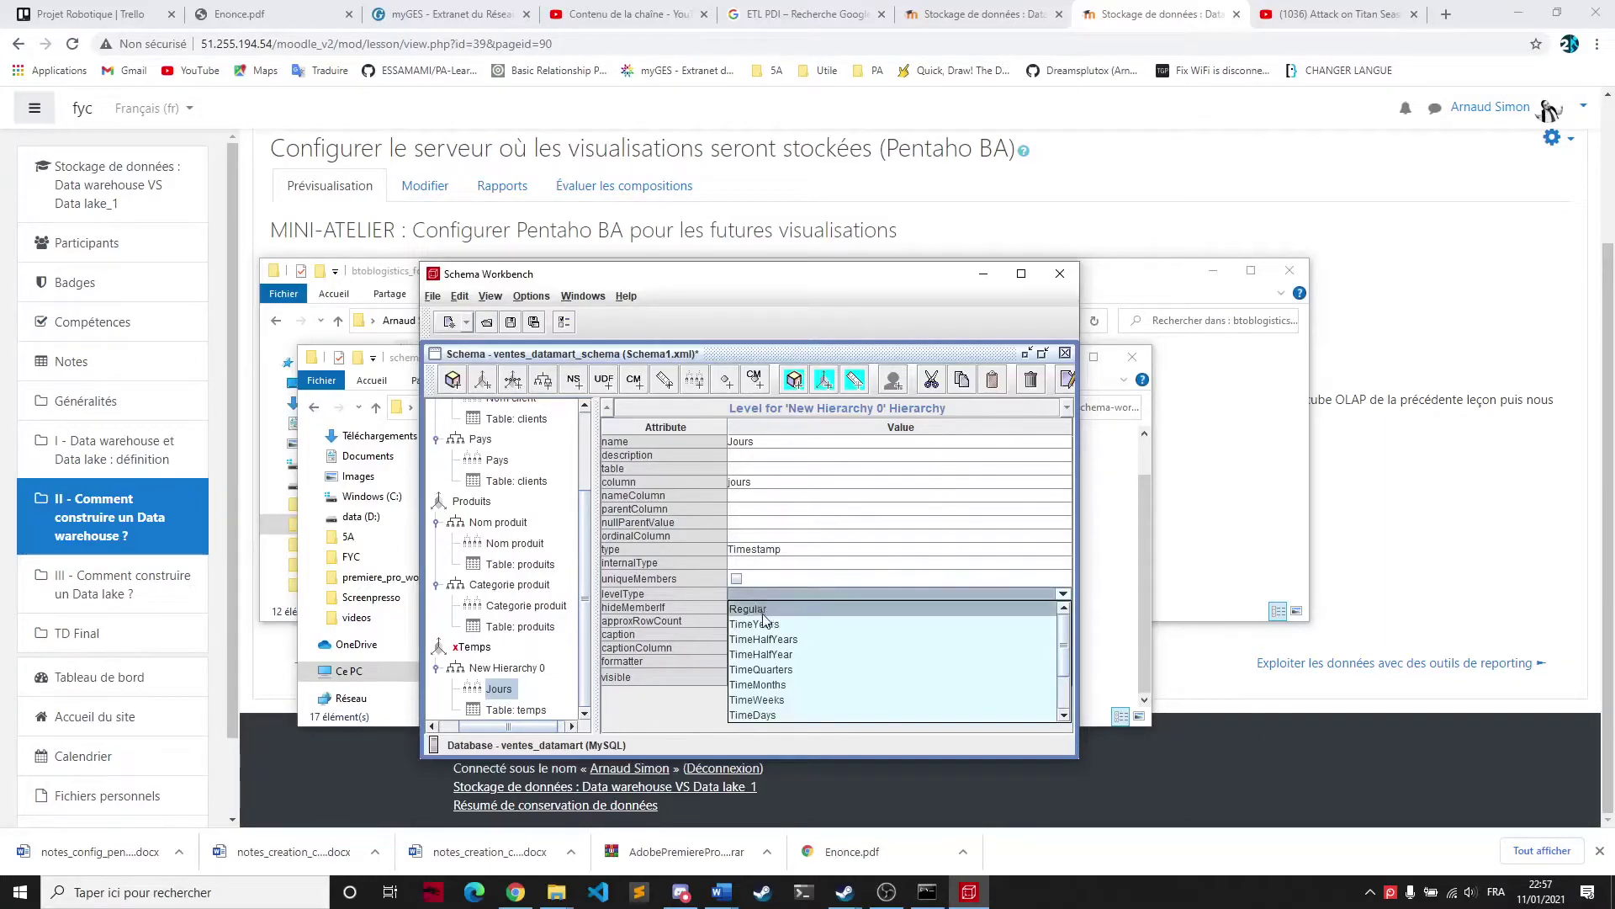
click(782, 715)
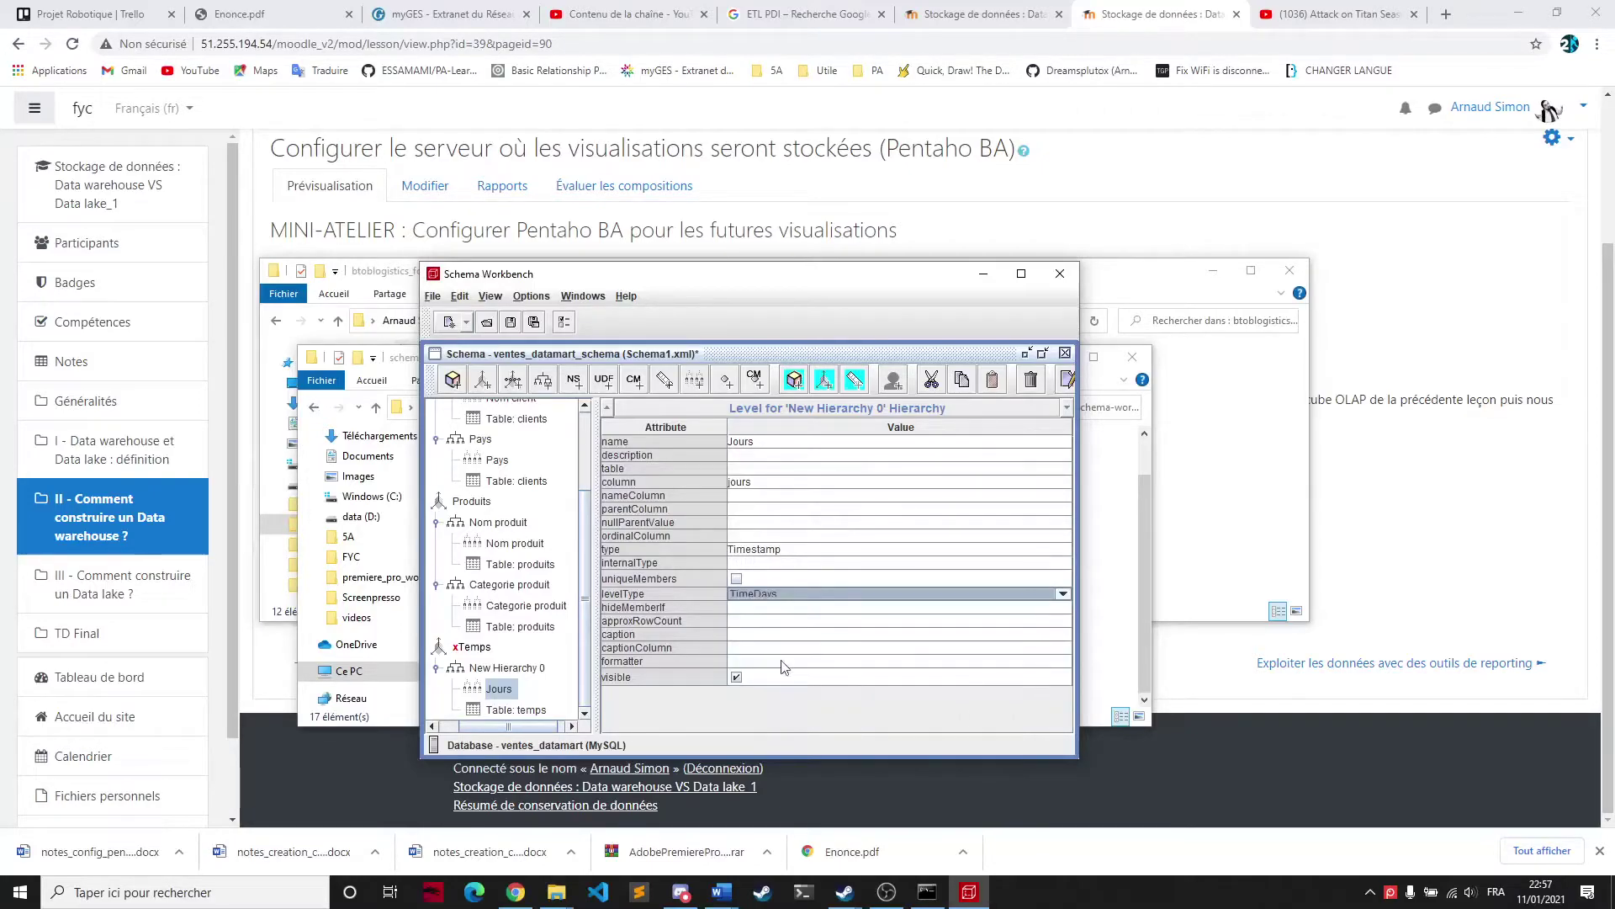
click(740, 608)
click(742, 607)
click(748, 622)
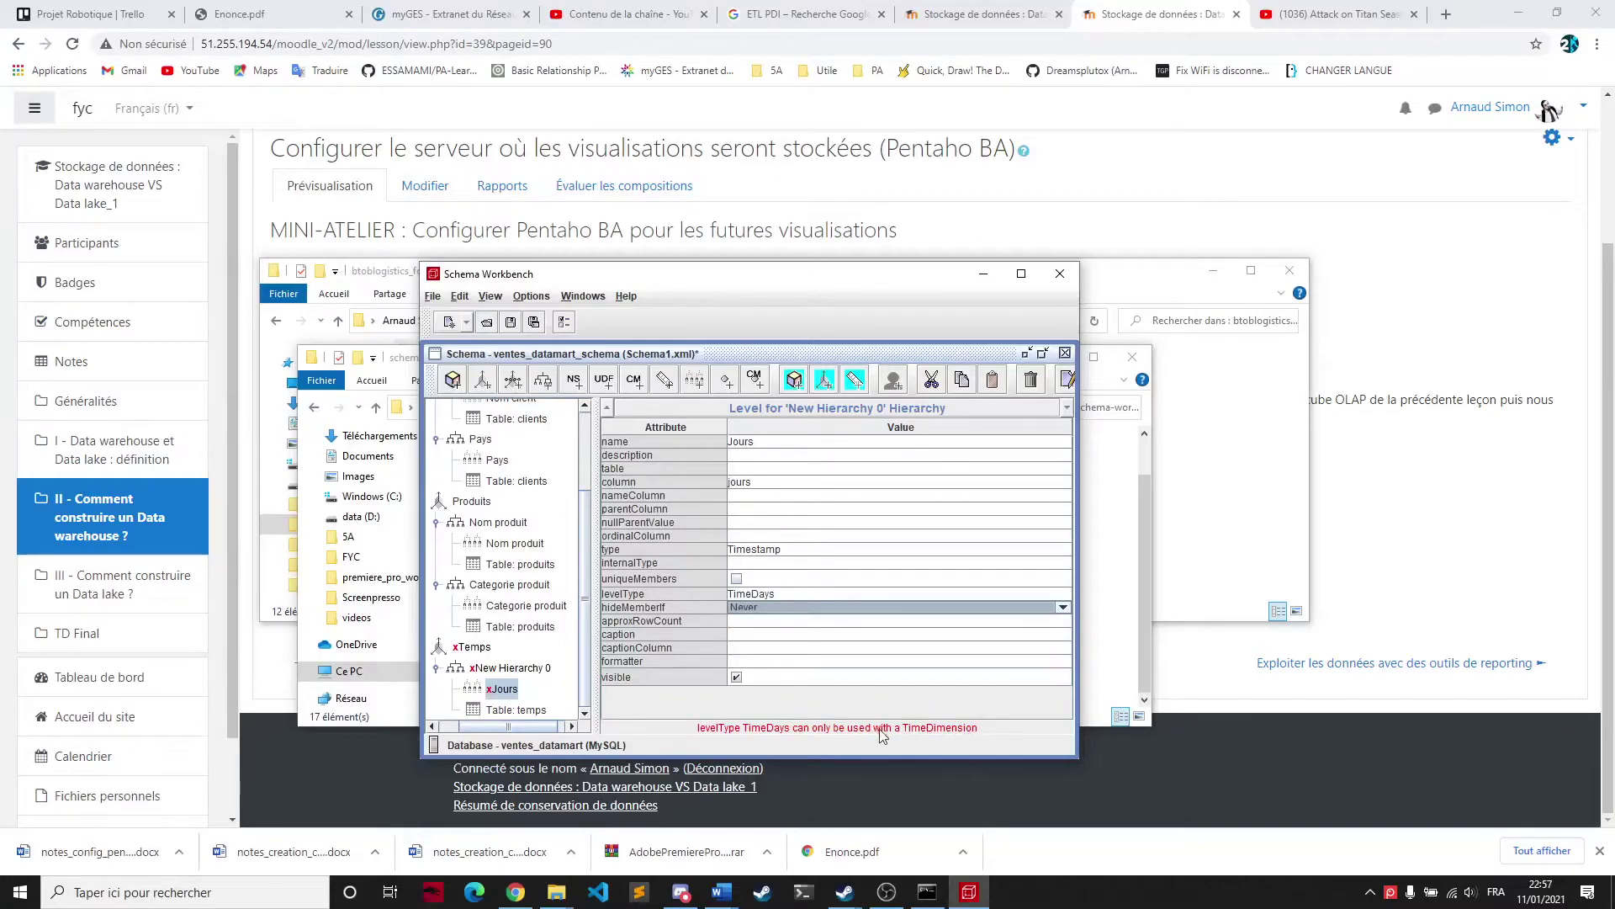
click(473, 646)
Make Temps a TimeDimension with foreign key temps_jours
click(786, 482)
click(773, 513)
click(781, 467)
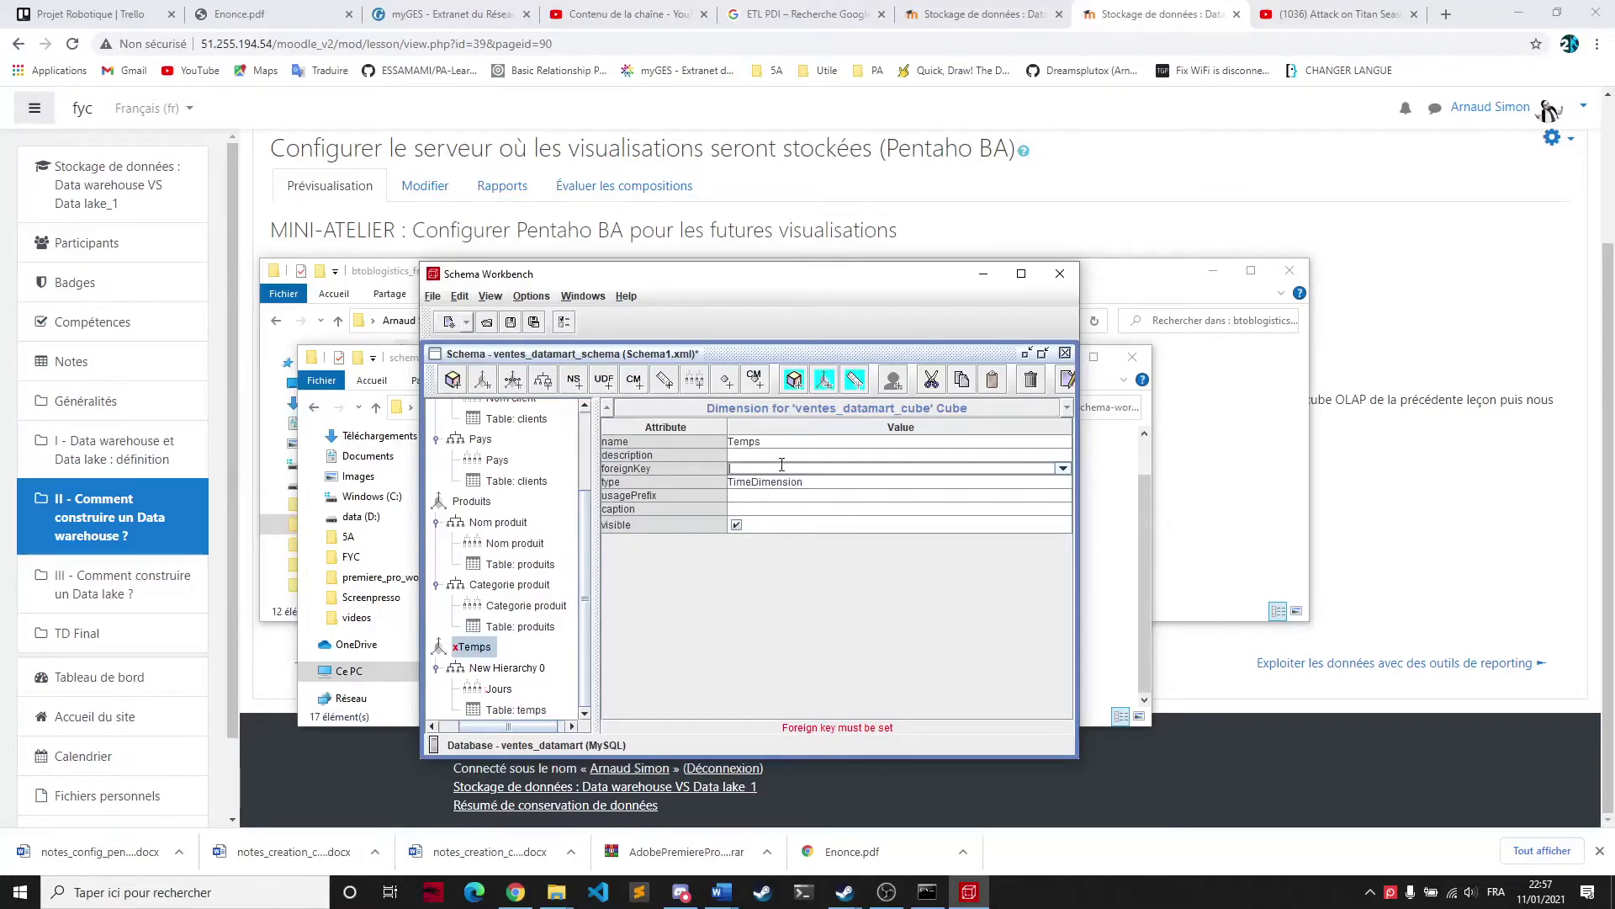
click(1063, 468)
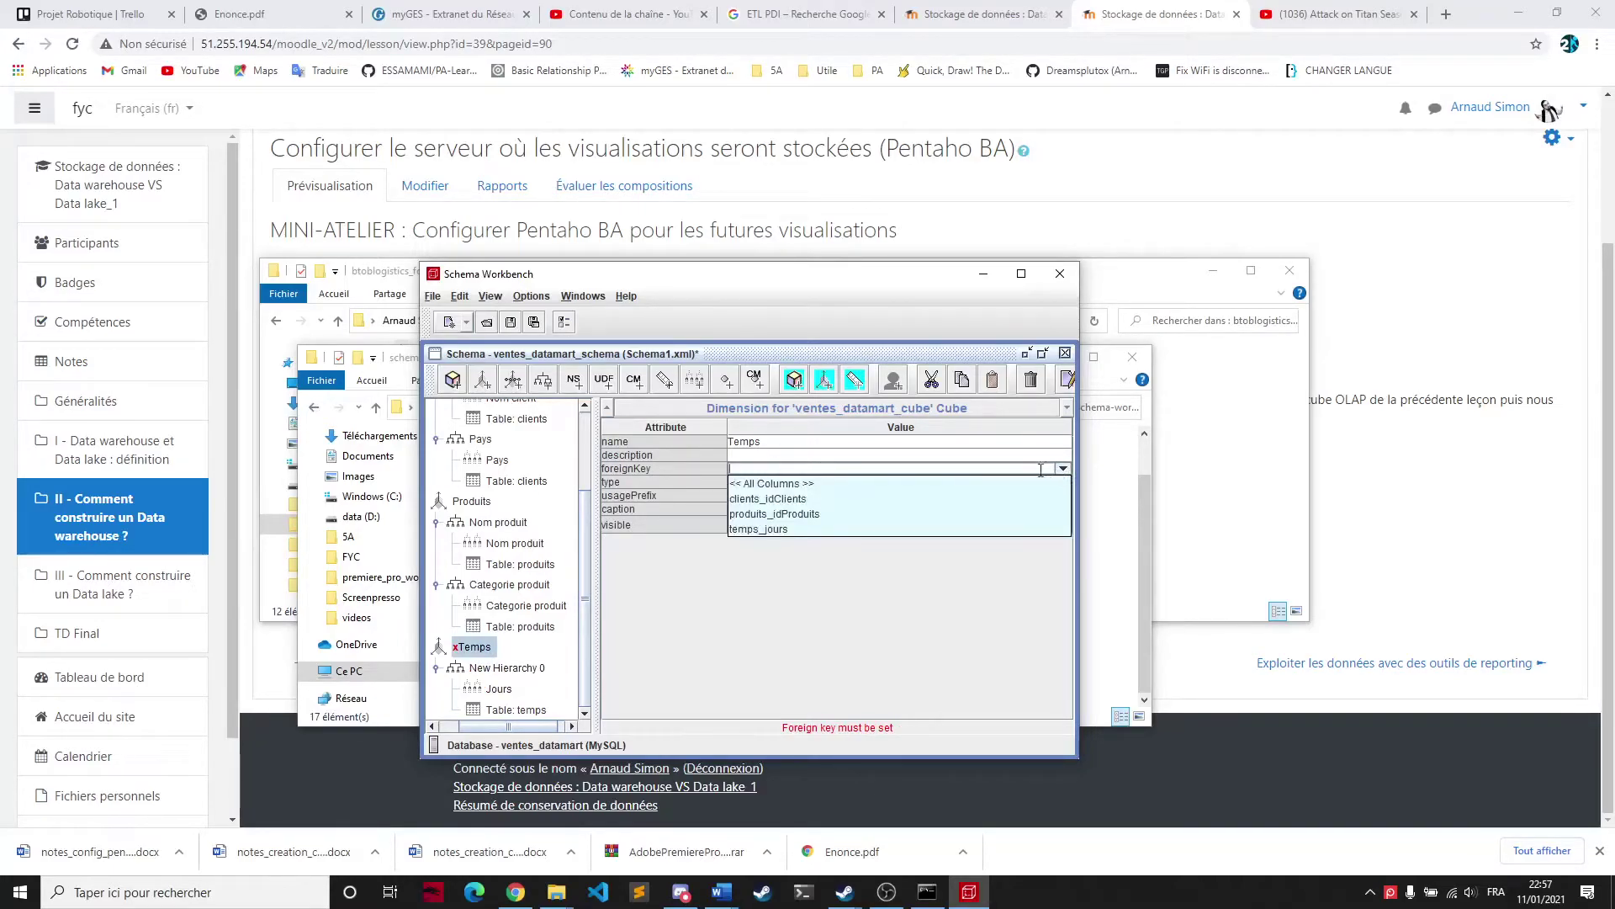
click(761, 526)
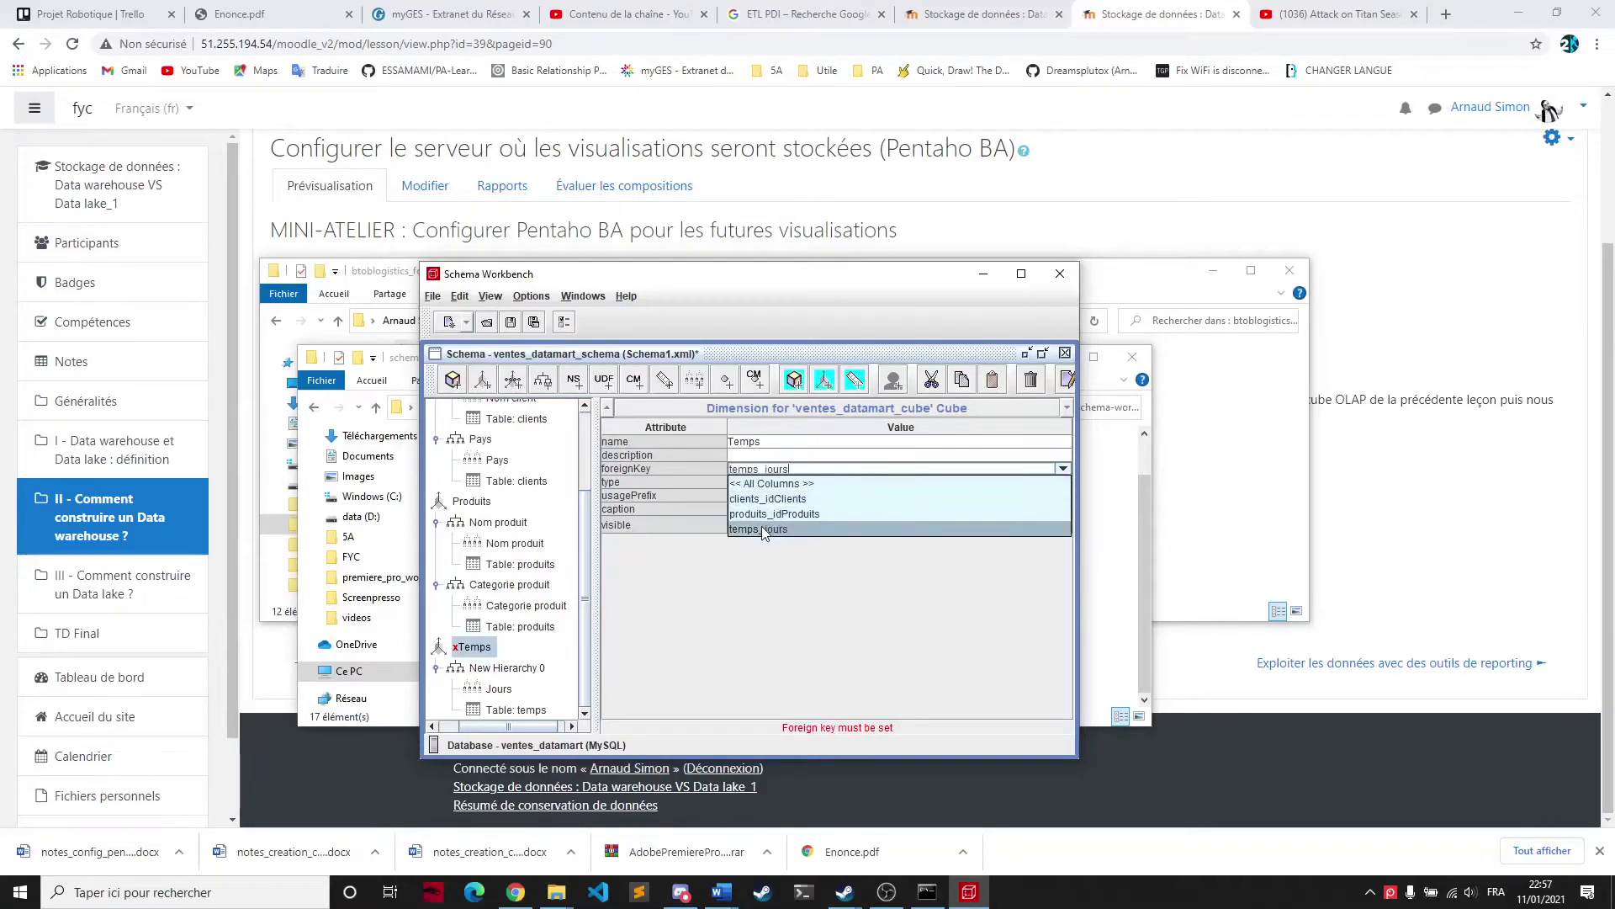
Rename New Hierarchy 0 to Jours and set its primary key to jours
click(508, 668)
click(791, 441)
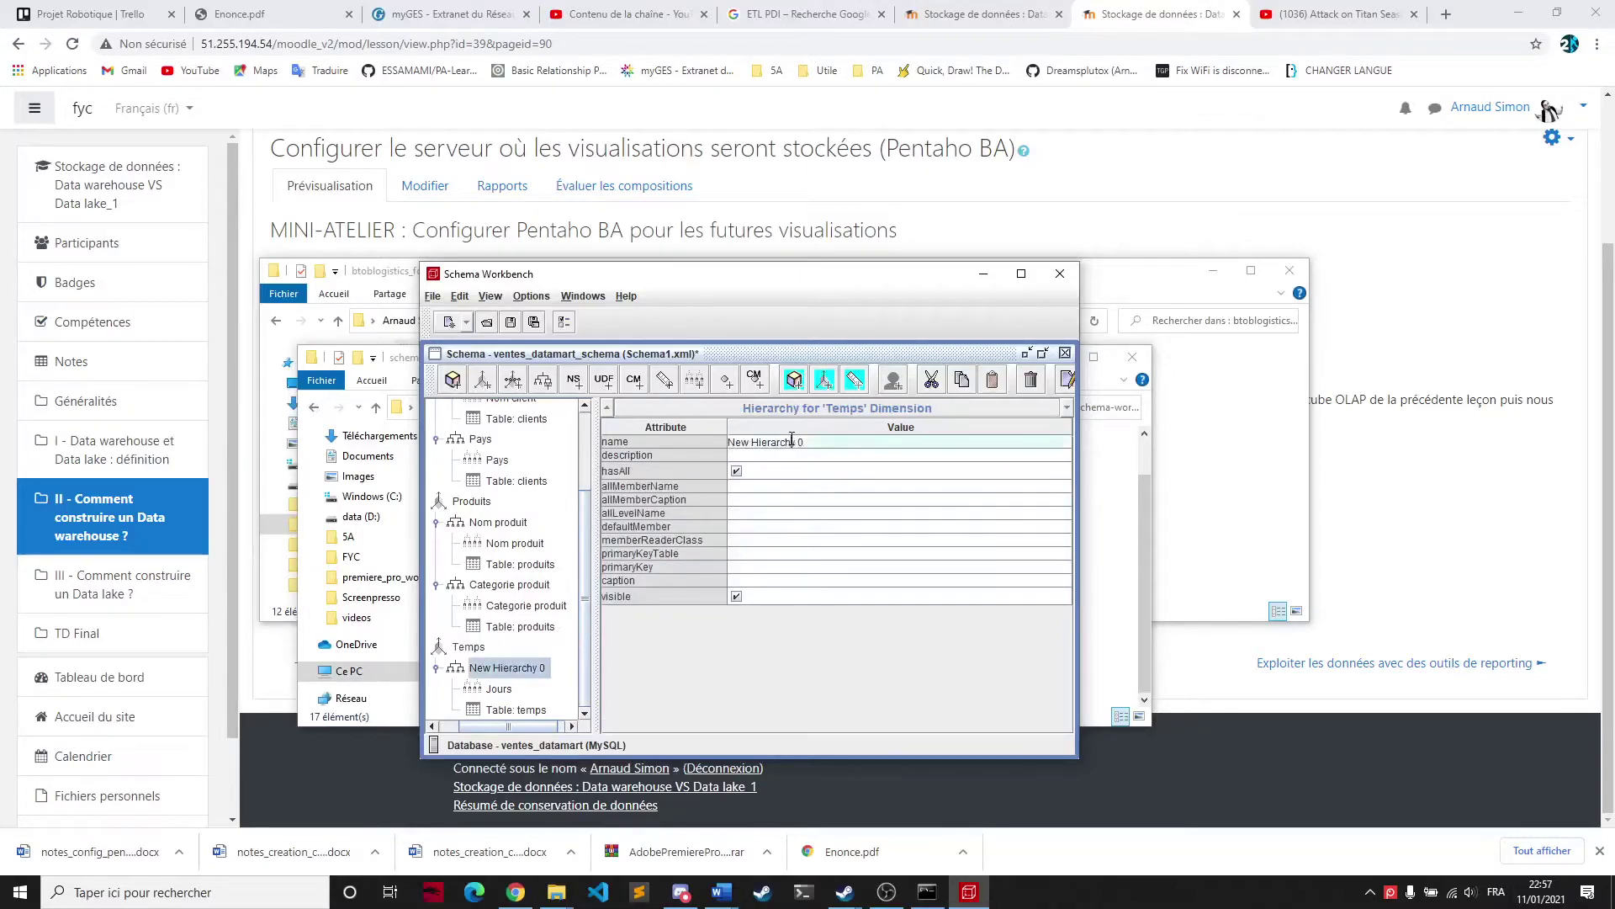
key(ctrl+a)
text(Jours)
click(738, 567)
click(784, 580)
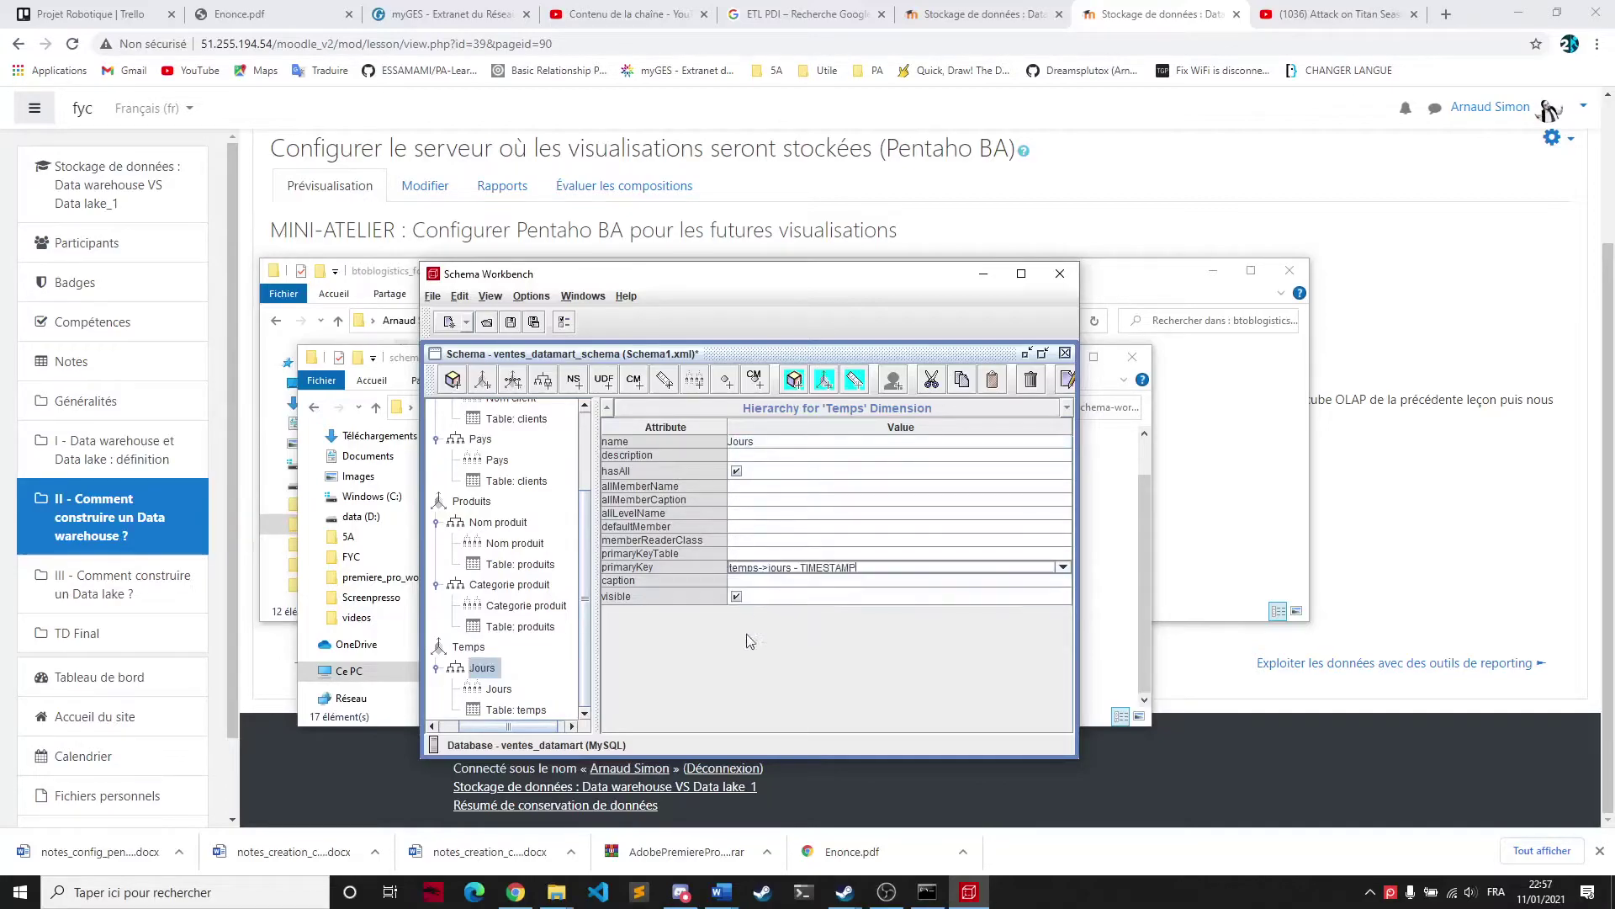
Add a second hierarchy to the Temps dimension
click(466, 648)
right_click(471, 653)
click(507, 660)
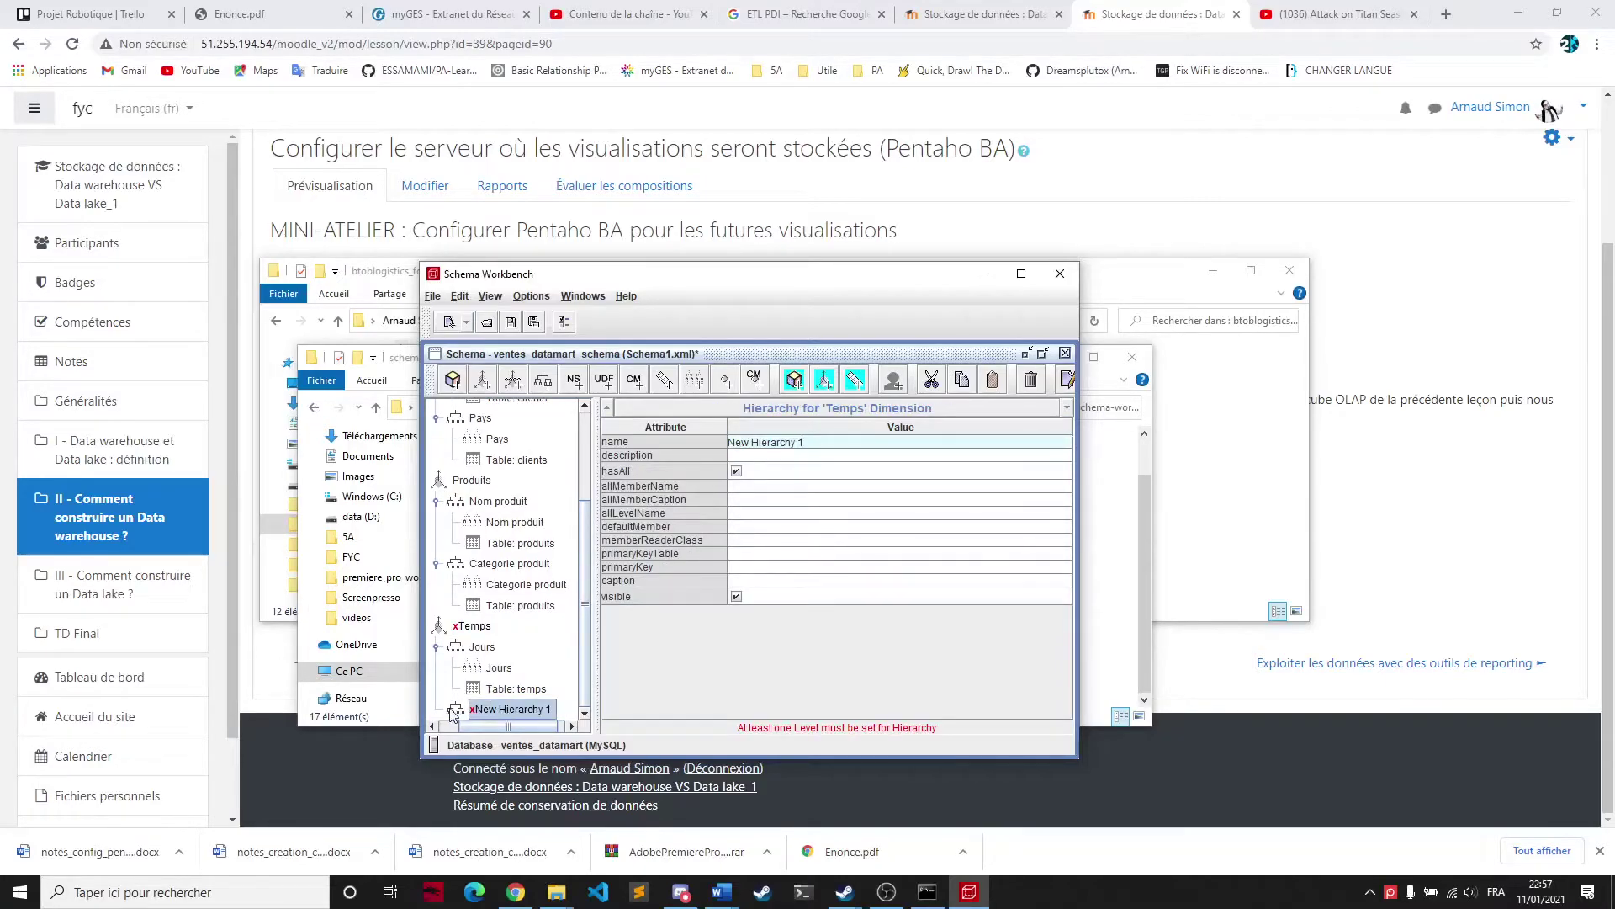
Attach the temps table to New Hierarchy 1
right_click(467, 709)
click(482, 738)
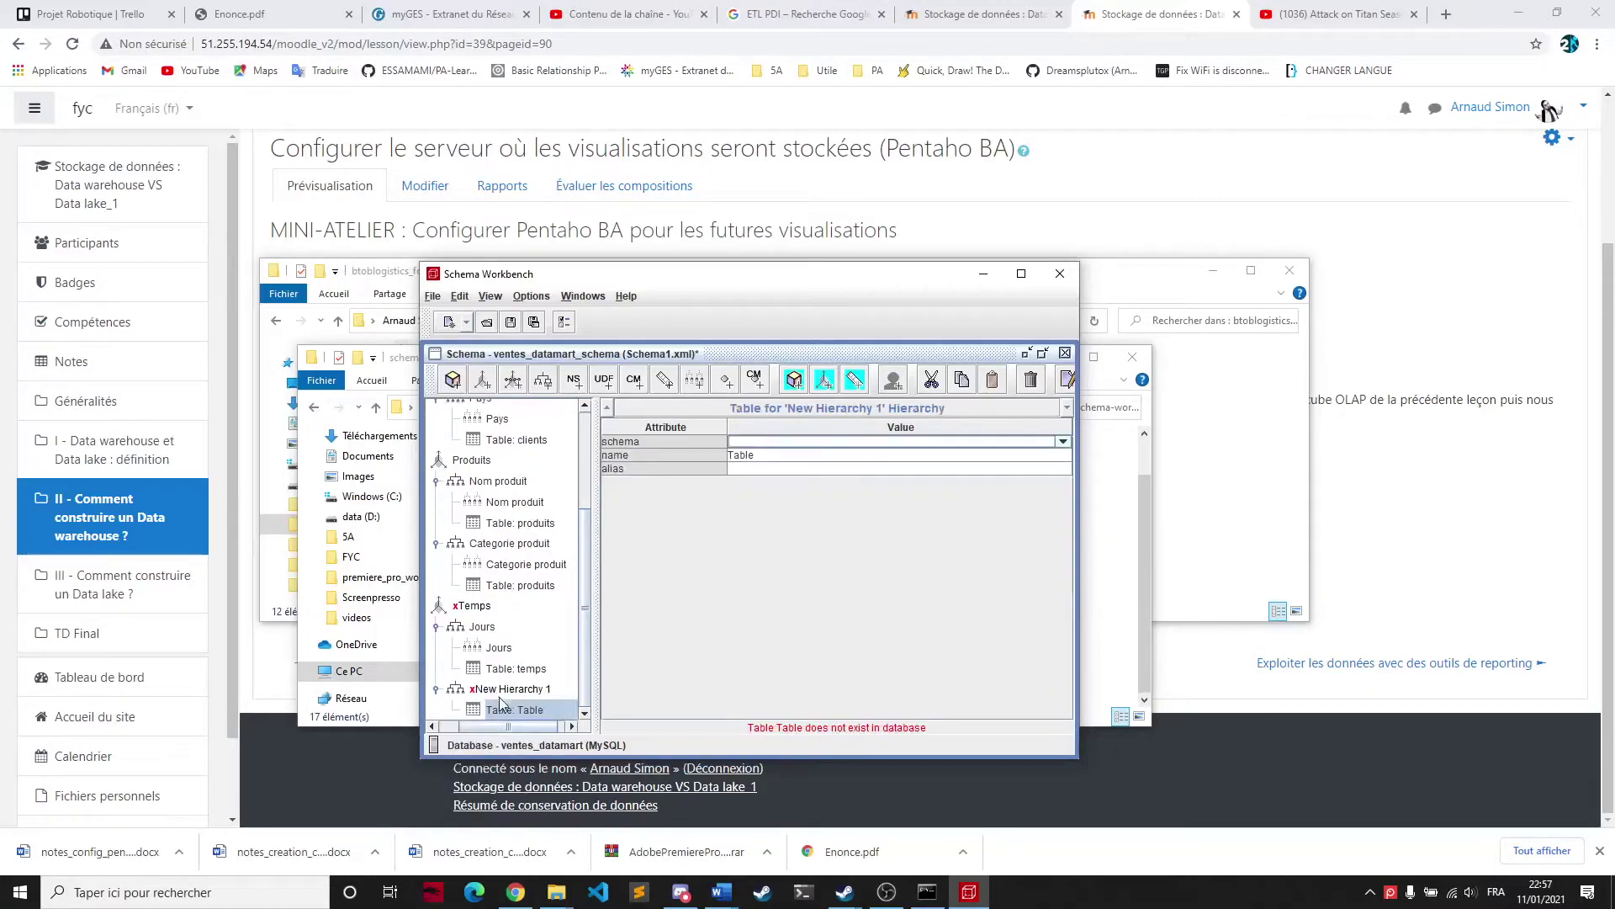
click(893, 455)
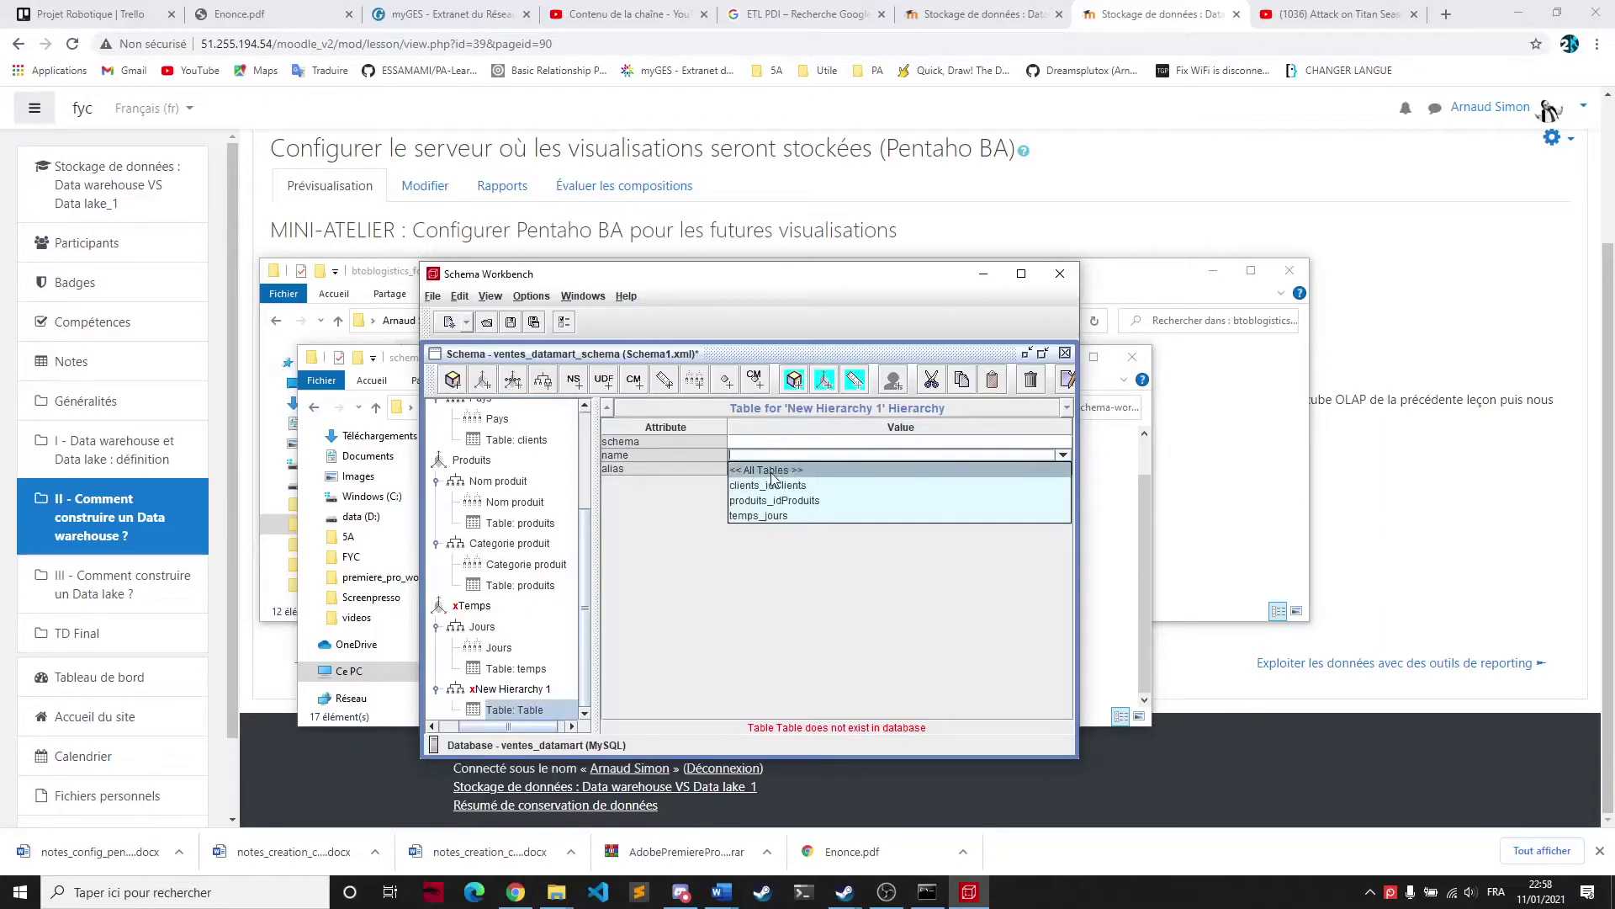
click(800, 472)
click(751, 515)
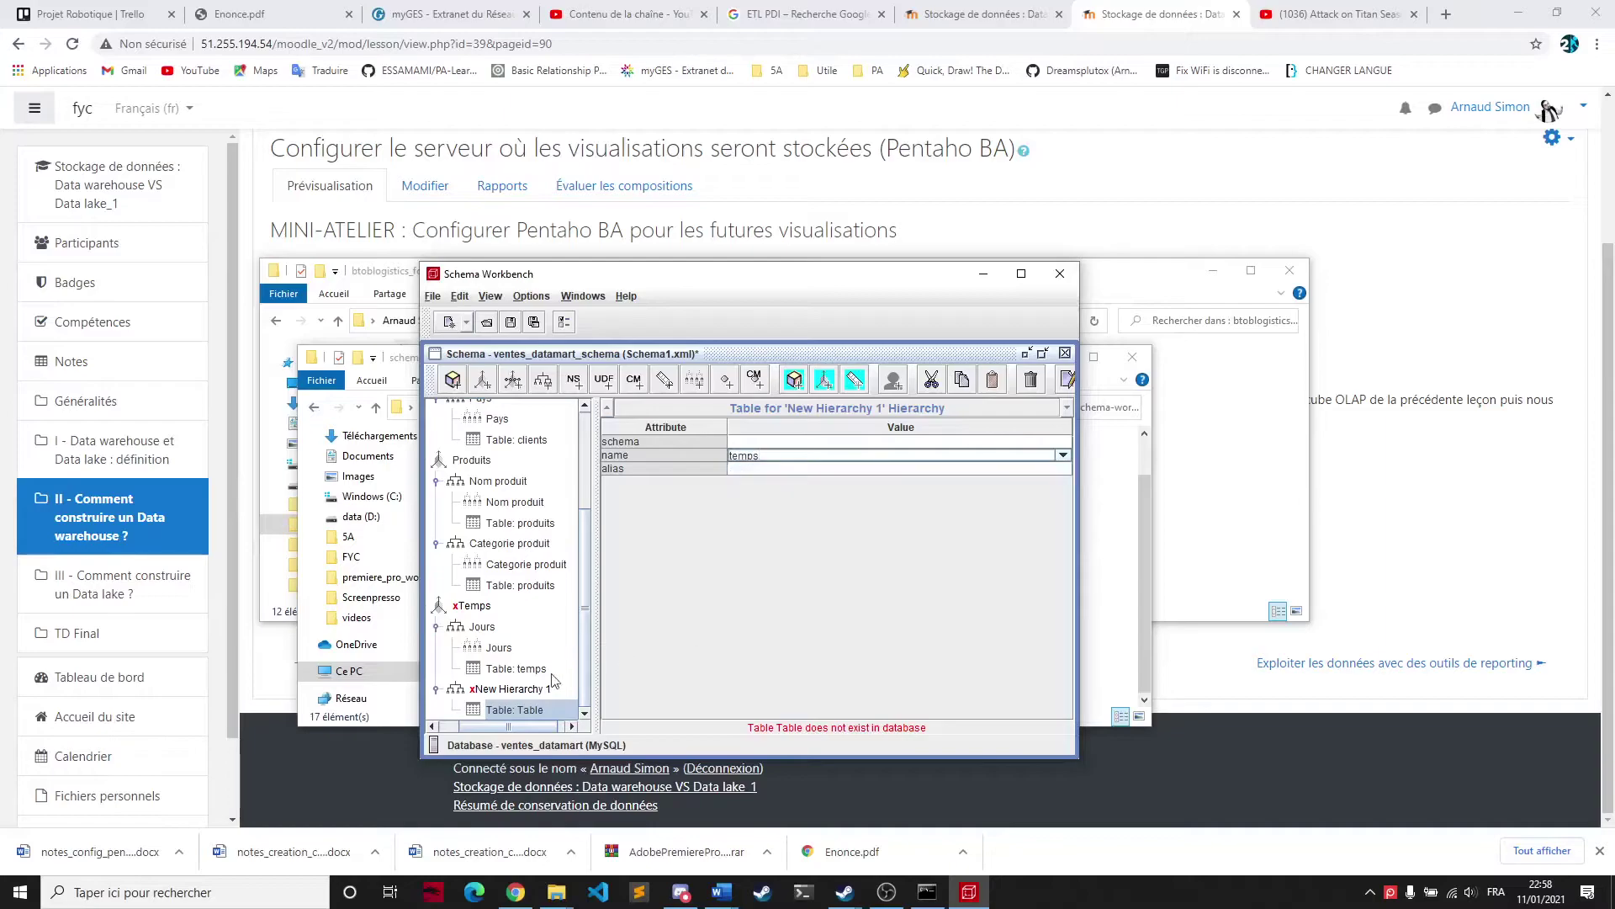
Add a level named Mois under New Hierarchy 1, based on the mois column
click(504, 690)
right_click(516, 712)
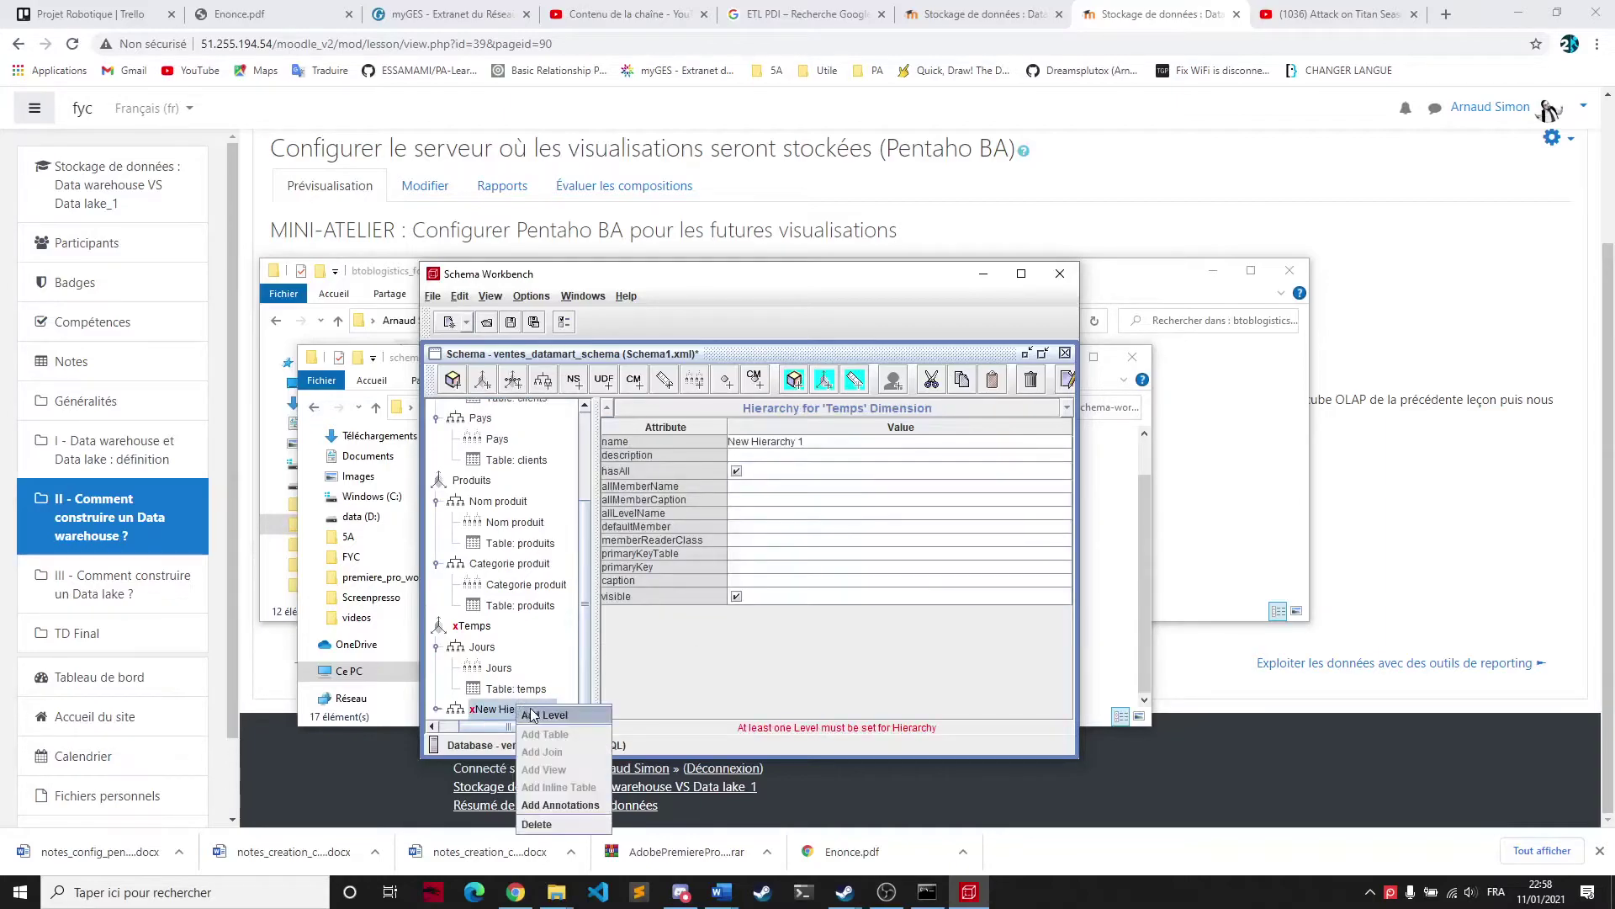
click(530, 714)
click(797, 438)
text(Mois)
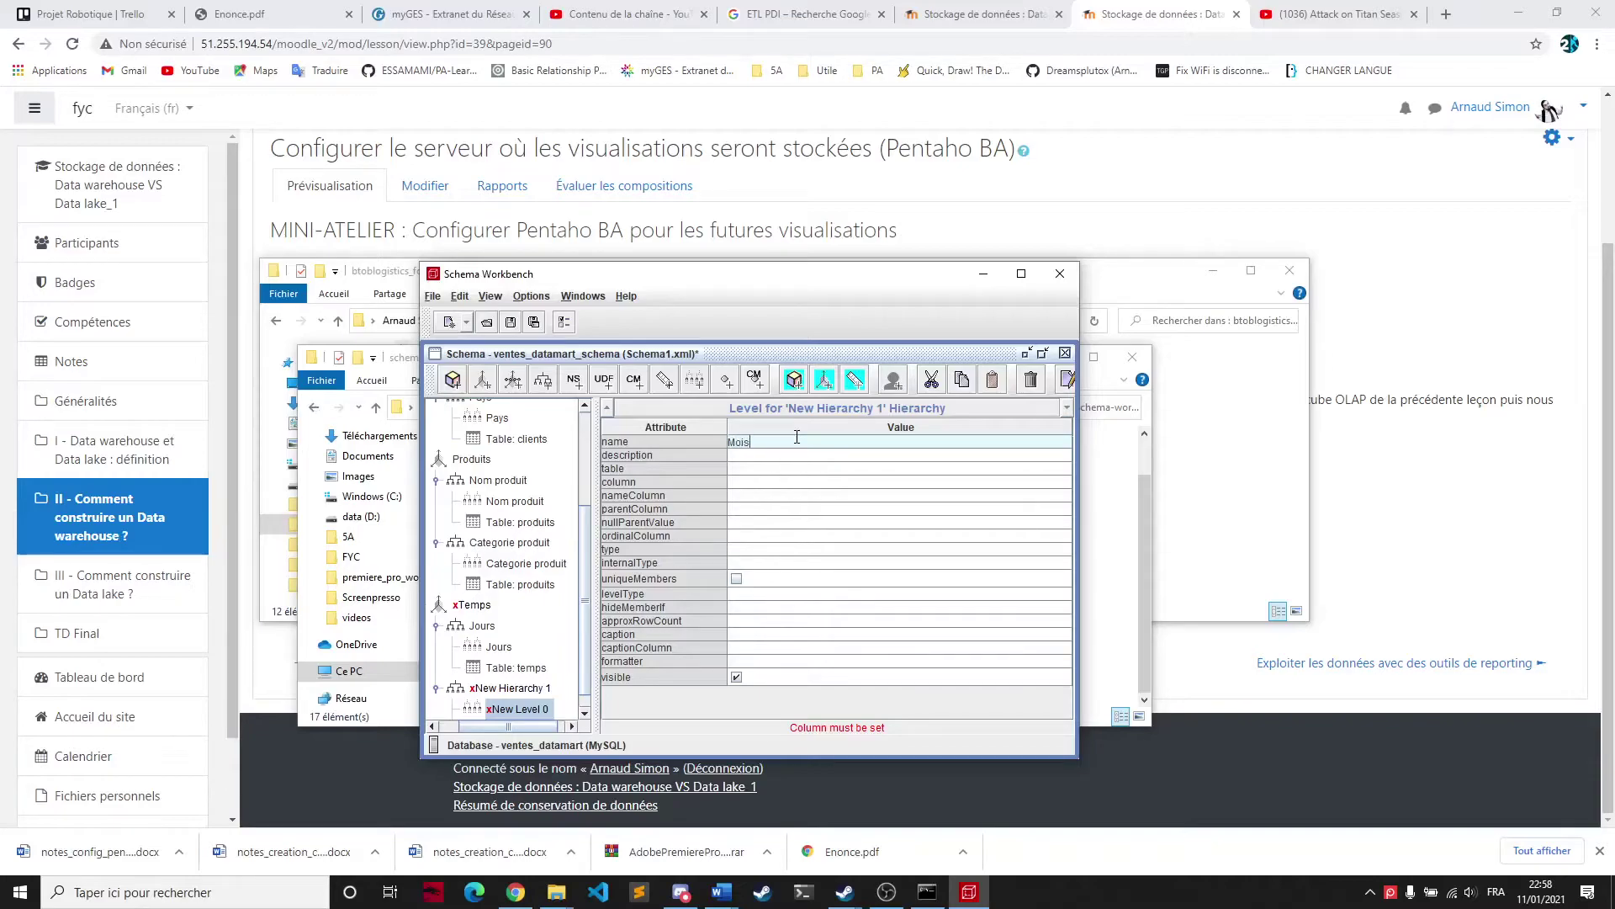
key(Return)
click(768, 482)
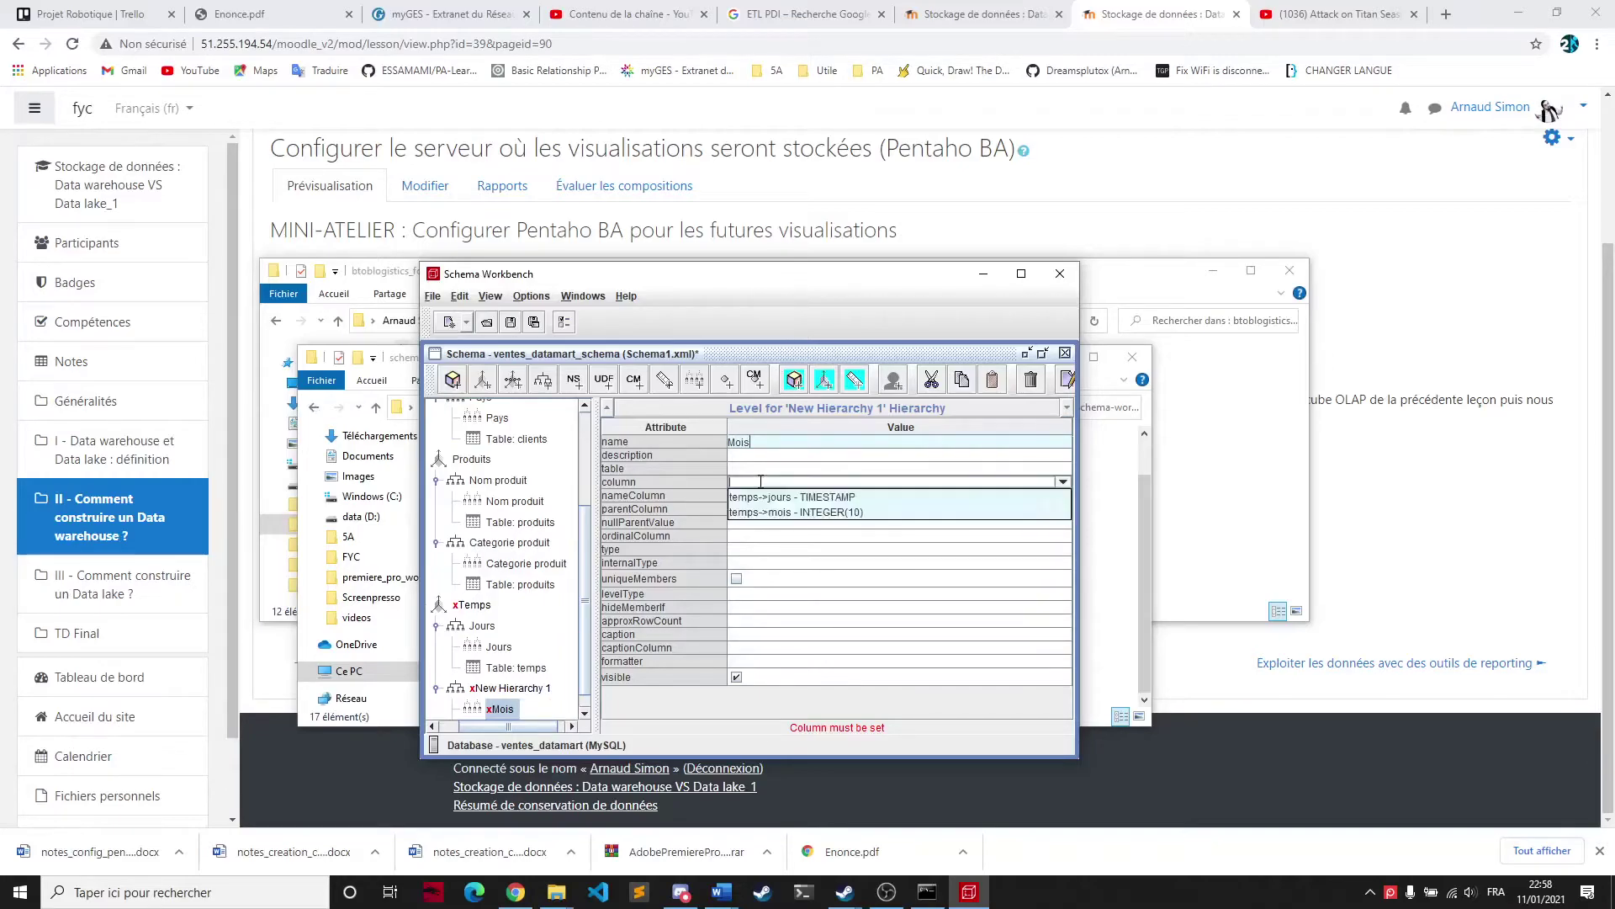
click(763, 522)
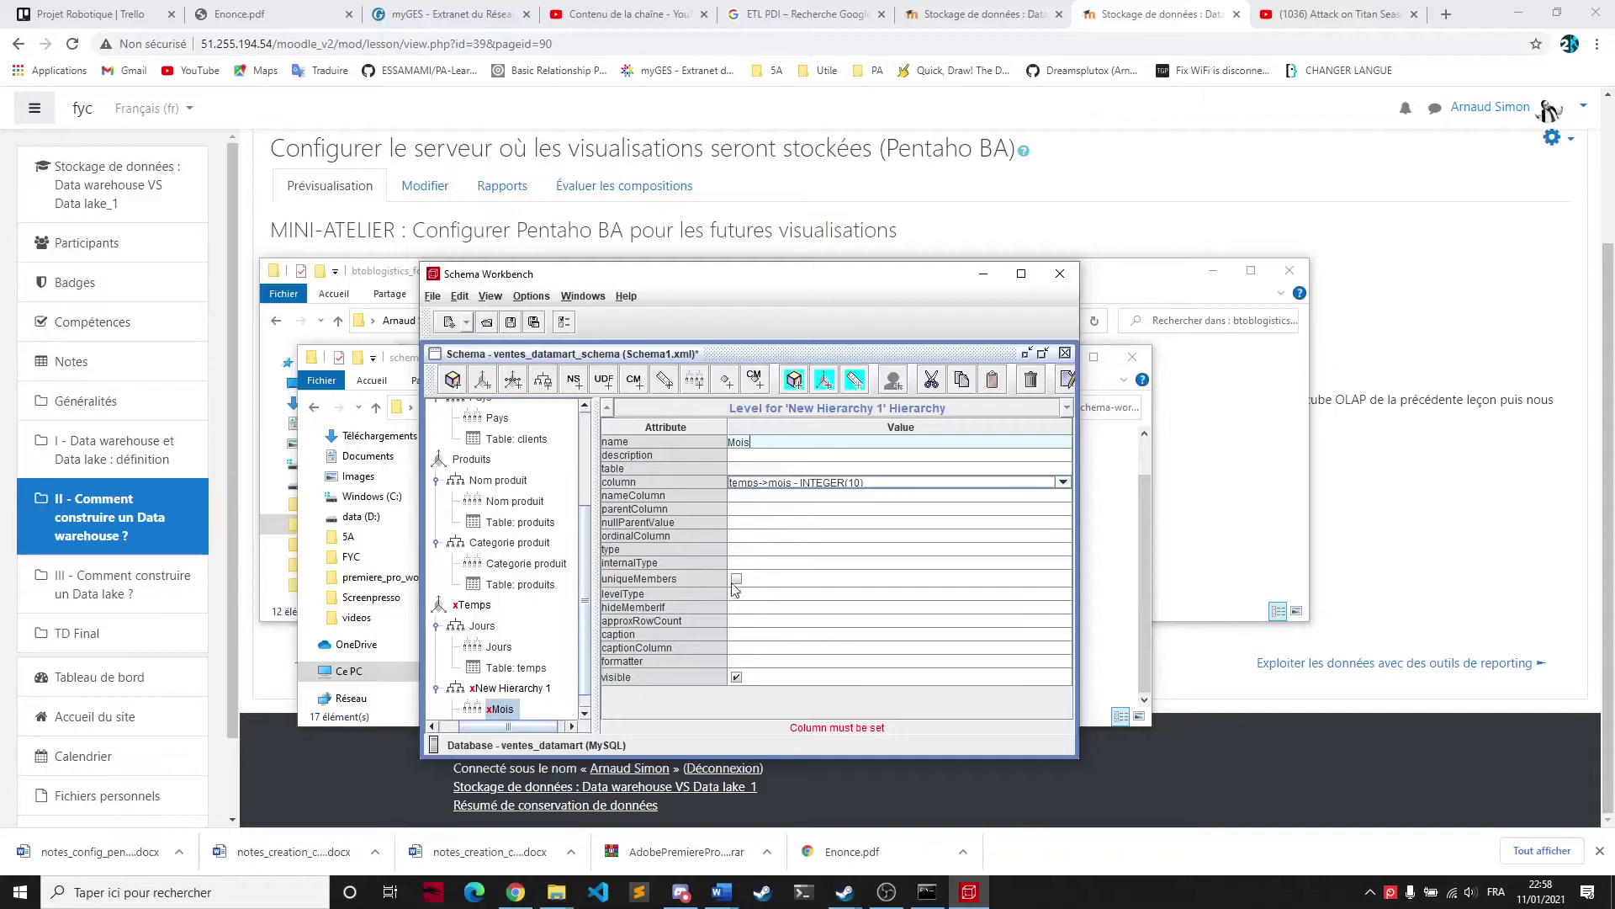
Give the Mois level Numeric type, TimeMonths level type and hideMemberIf Never
click(739, 547)
click(755, 587)
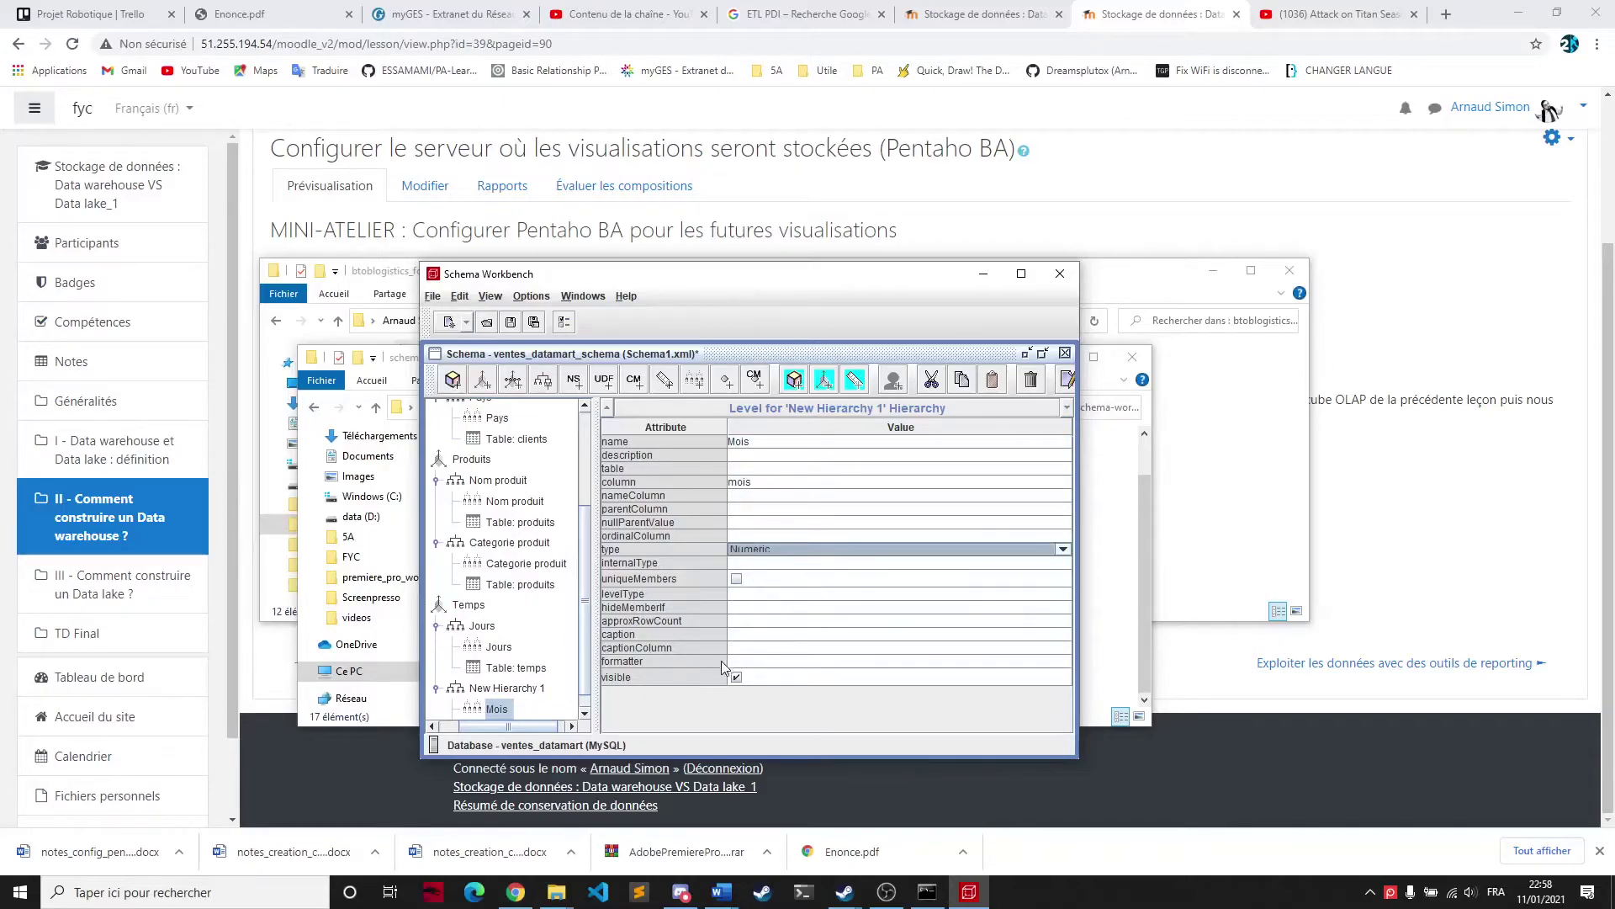
click(739, 607)
click(742, 594)
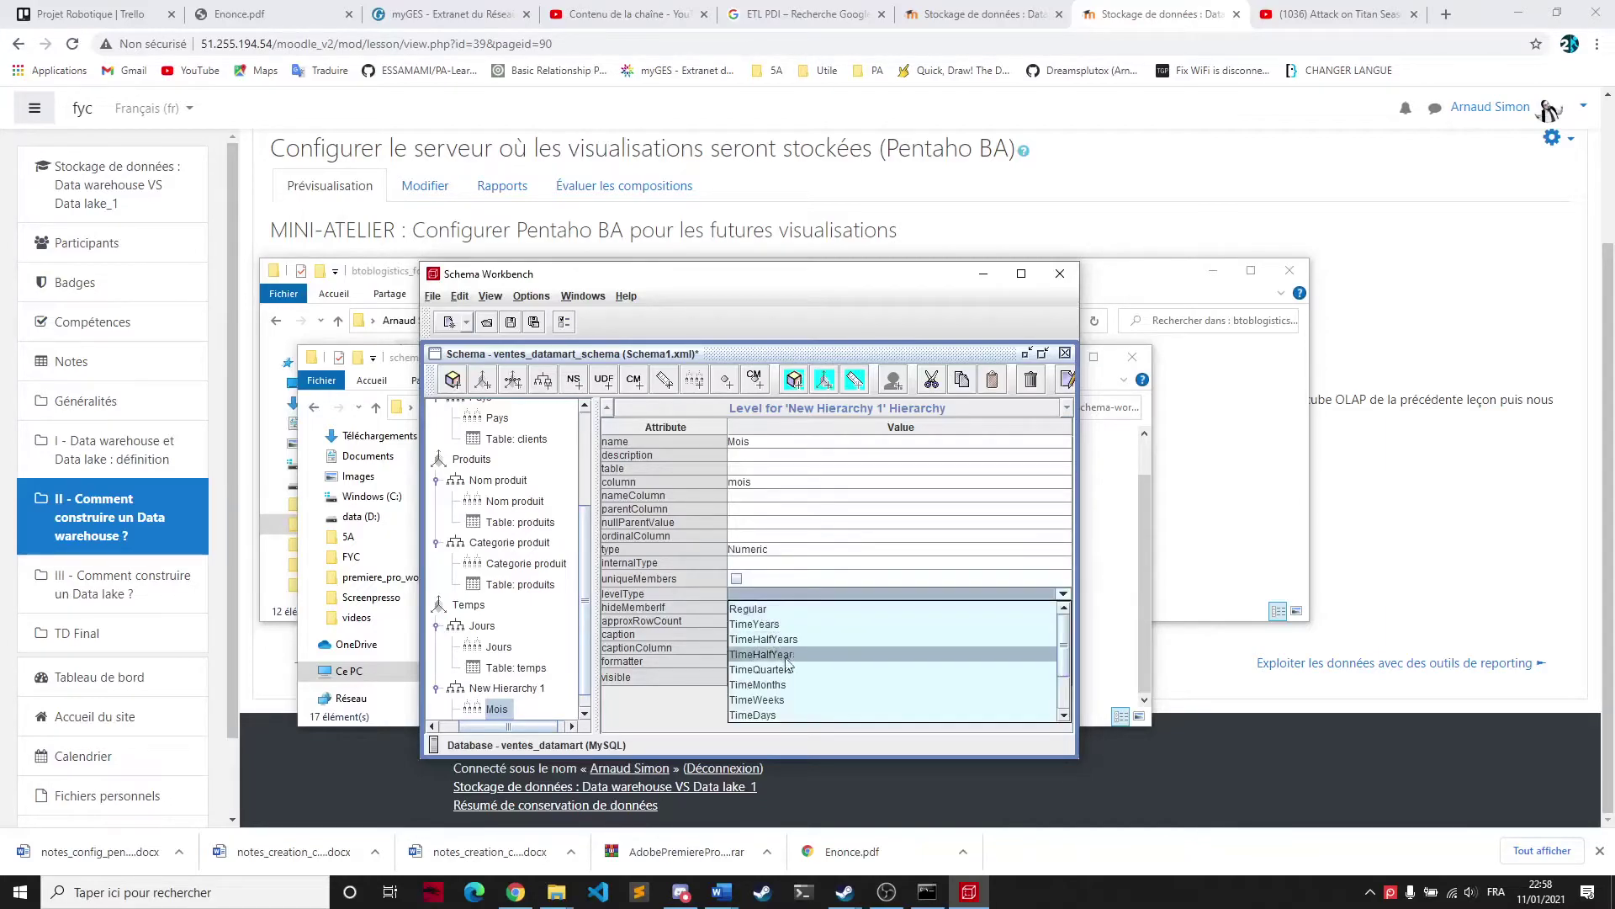
click(759, 684)
click(779, 607)
click(775, 620)
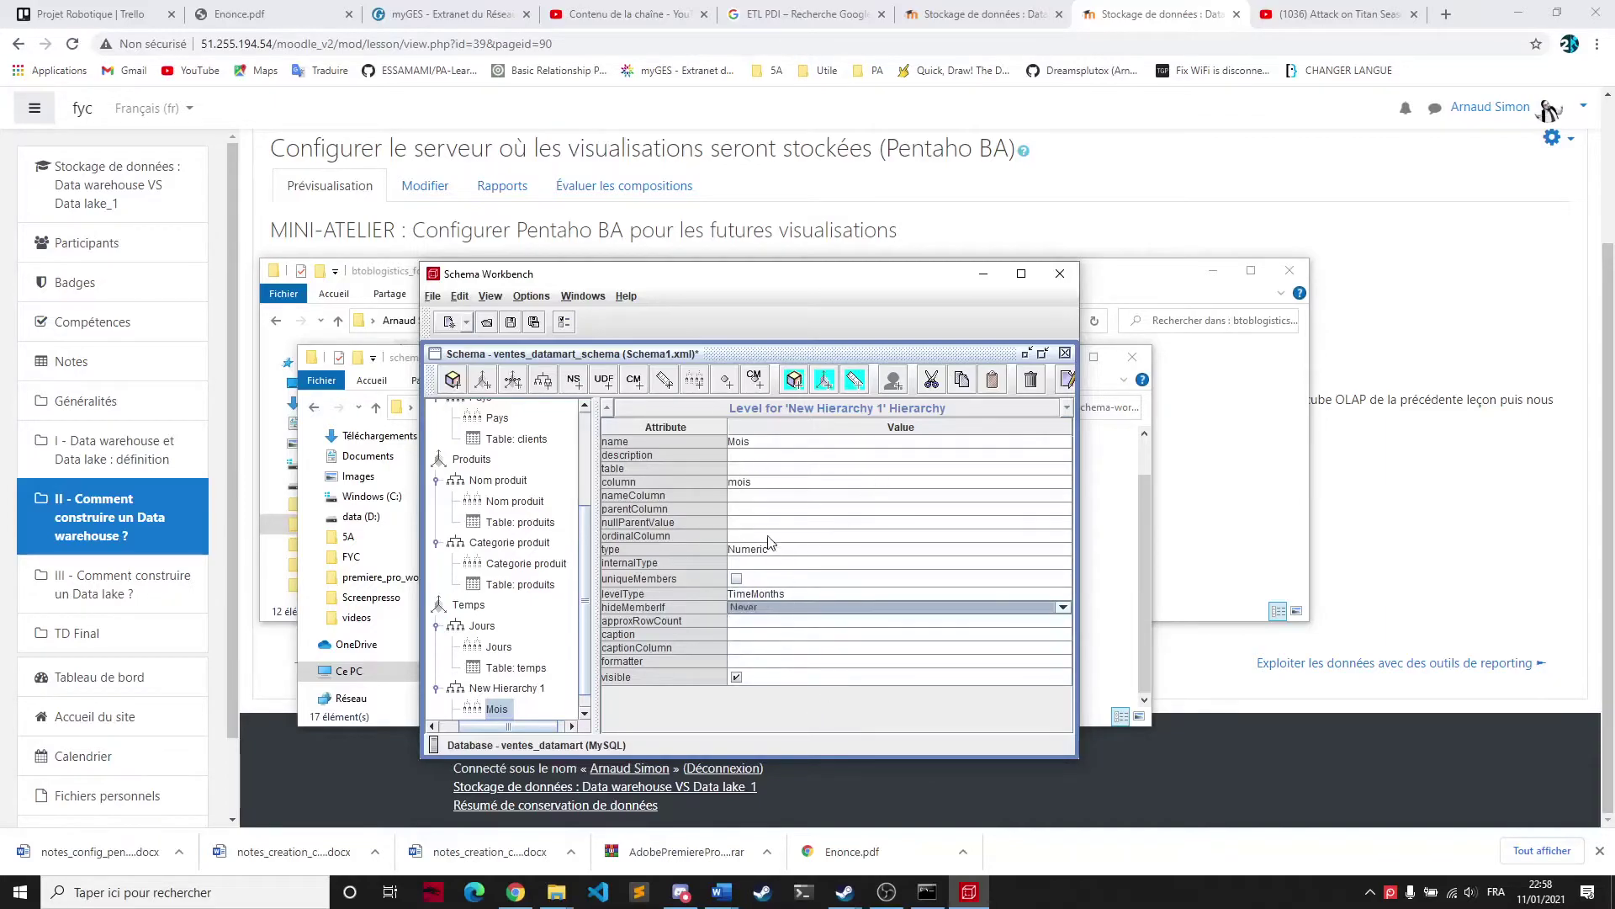
Select New Hierarchy 1's current name for replacement
click(505, 688)
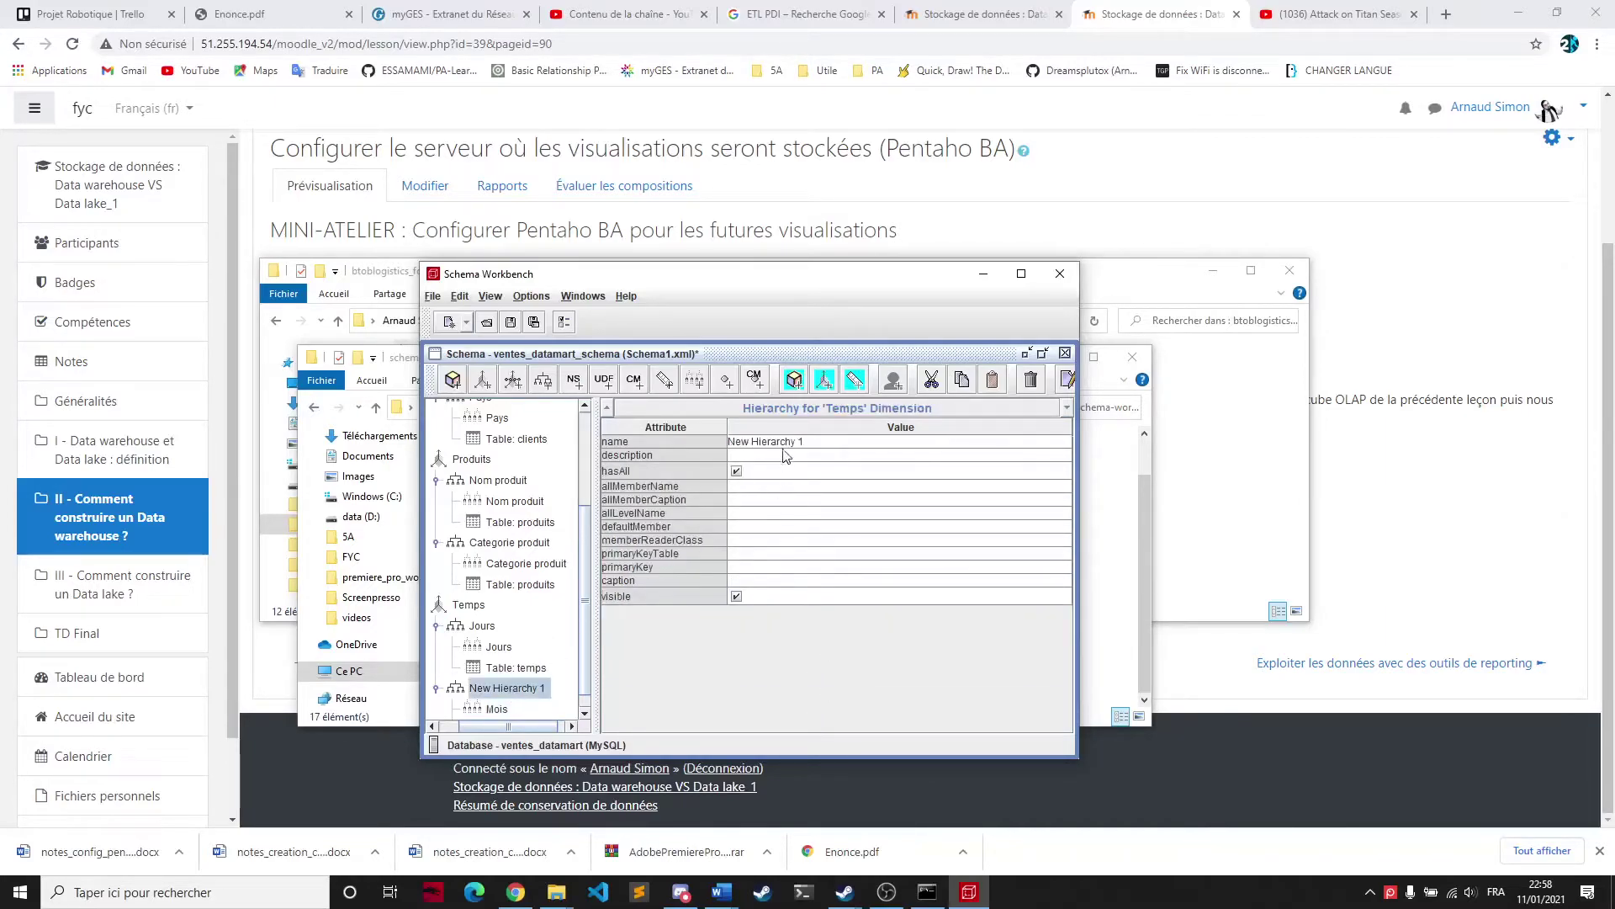
click(807, 442)
key(ctrl+a)
Name the hierarchy Mois with primary key mois
text(Moi)
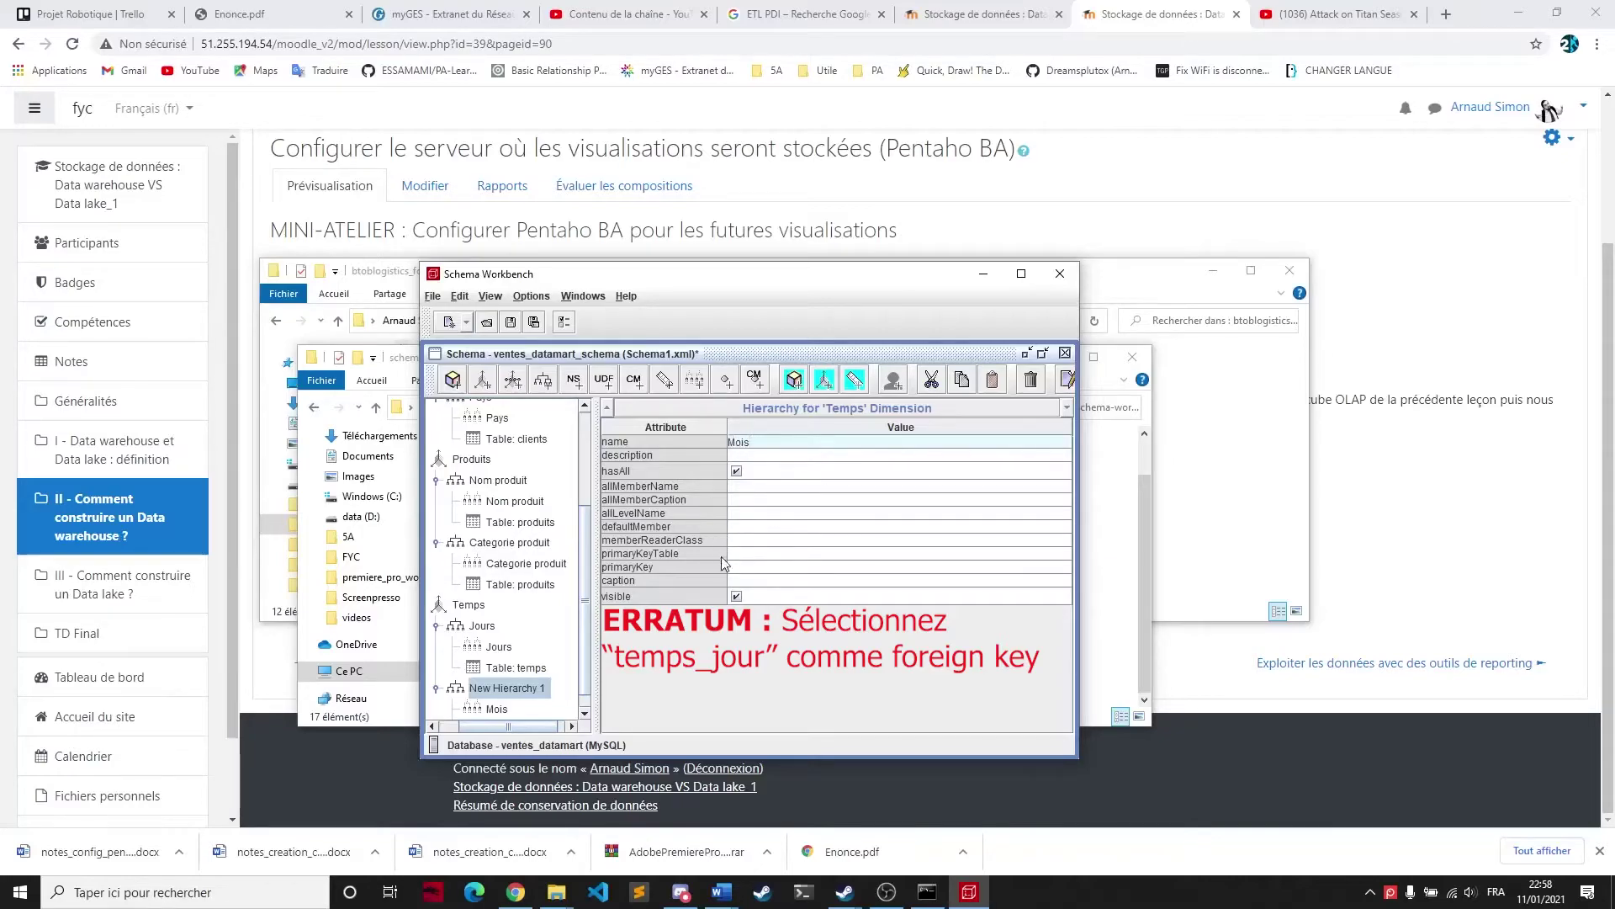
click(728, 567)
click(808, 594)
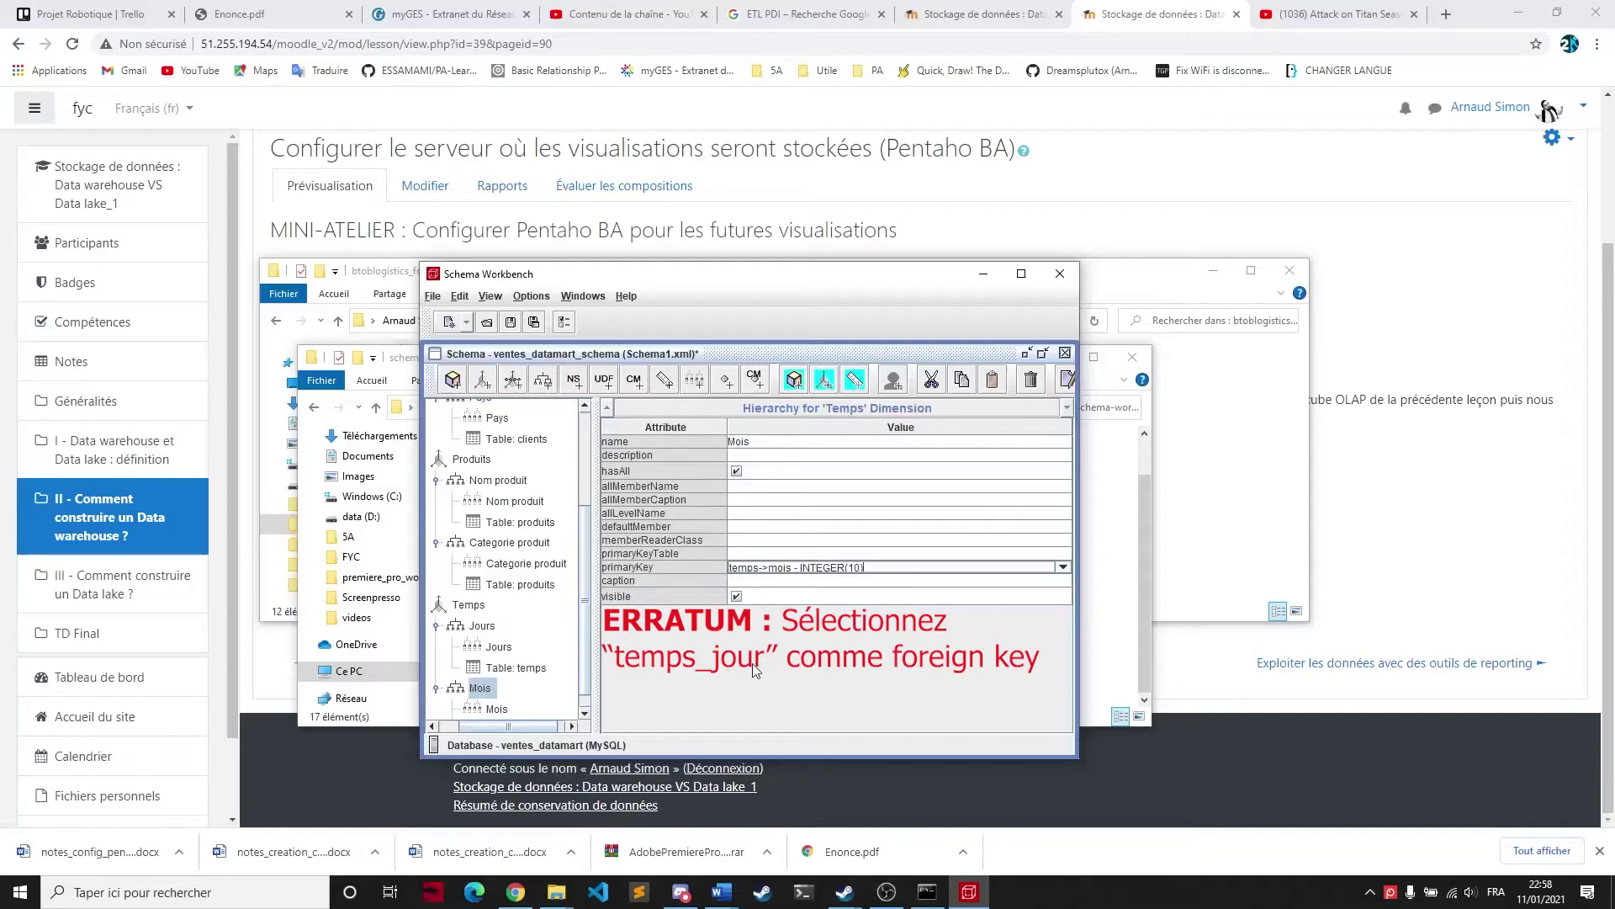
Collapse the Mois, Jours, Categorie produit, Nom produit, Pays and Nom client hierarchies and select the cube
click(472, 610)
scroll(488, 633, down, 1)
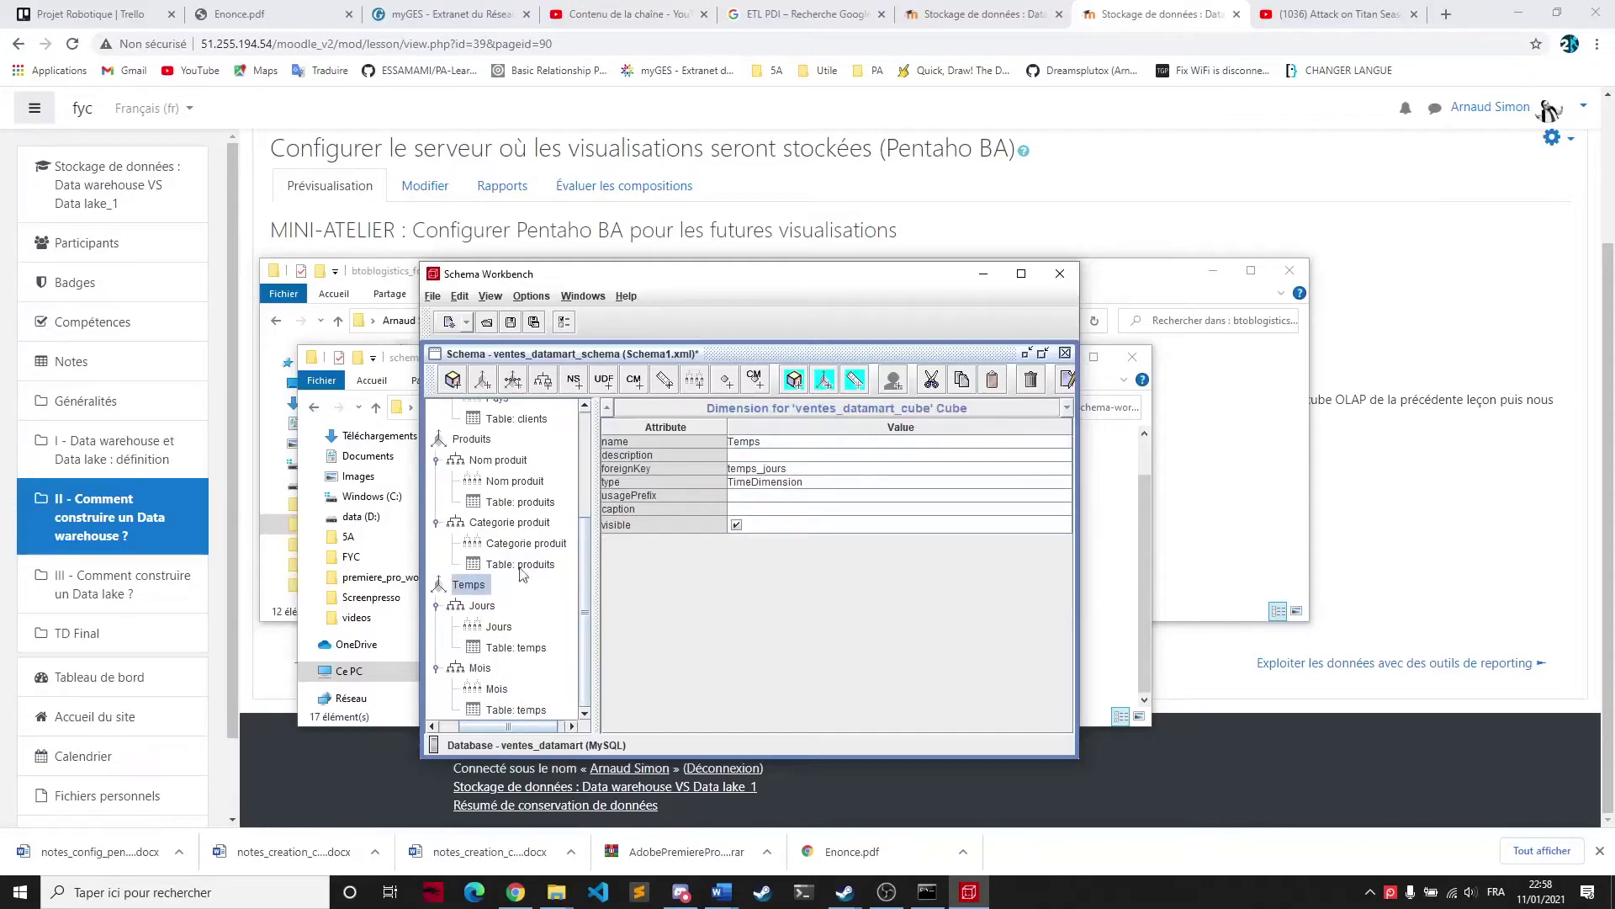
click(436, 605)
click(436, 667)
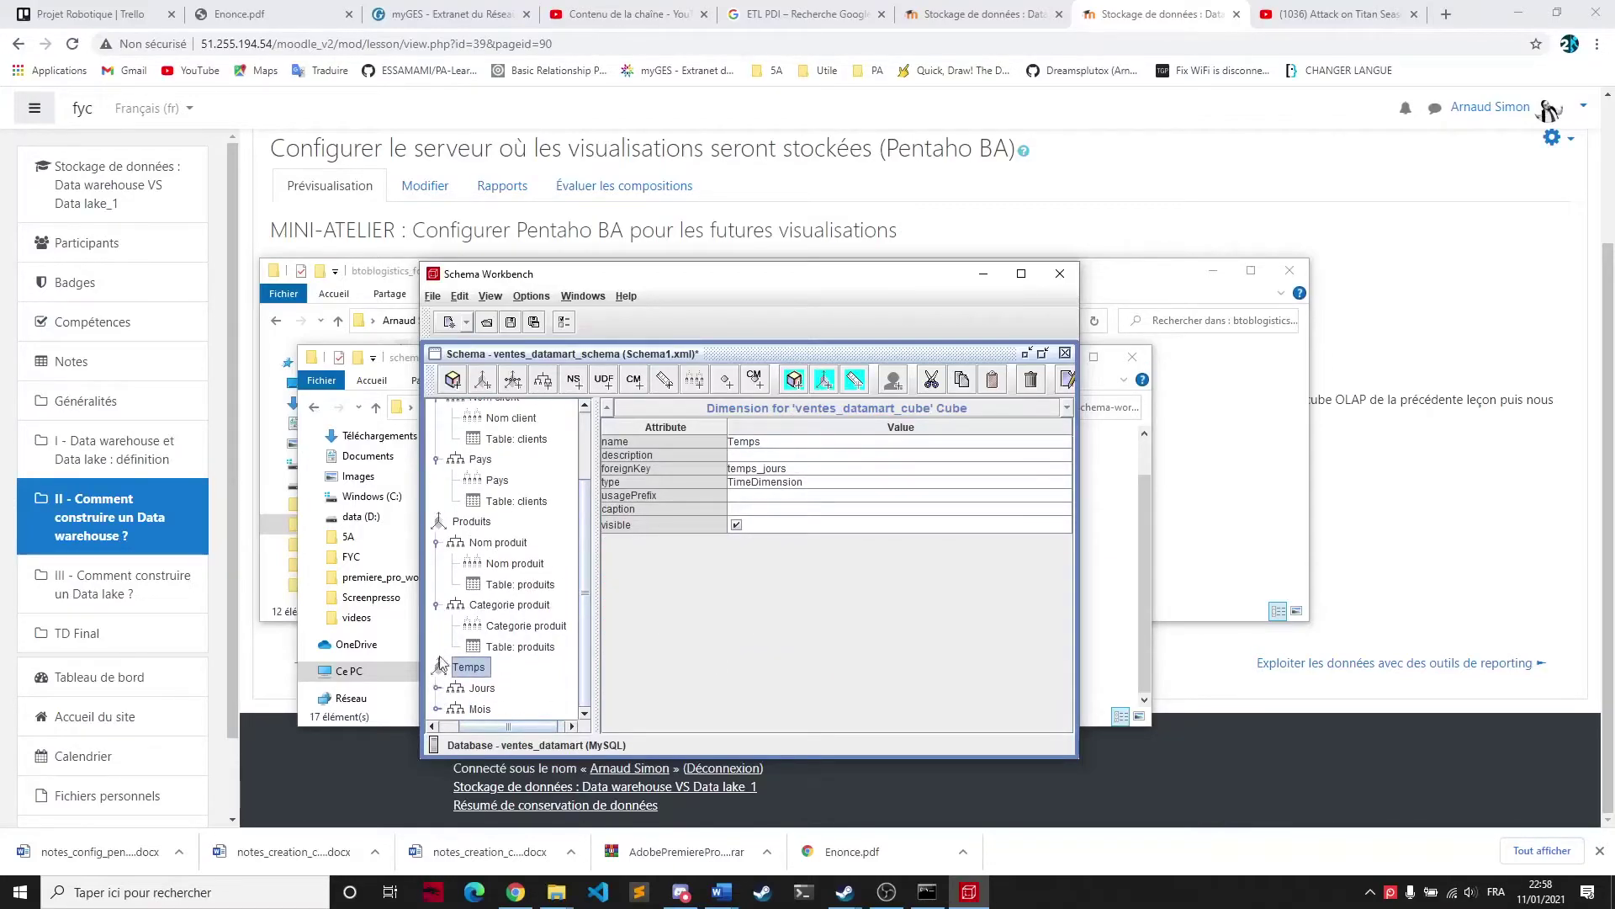
click(437, 606)
click(439, 580)
click(438, 543)
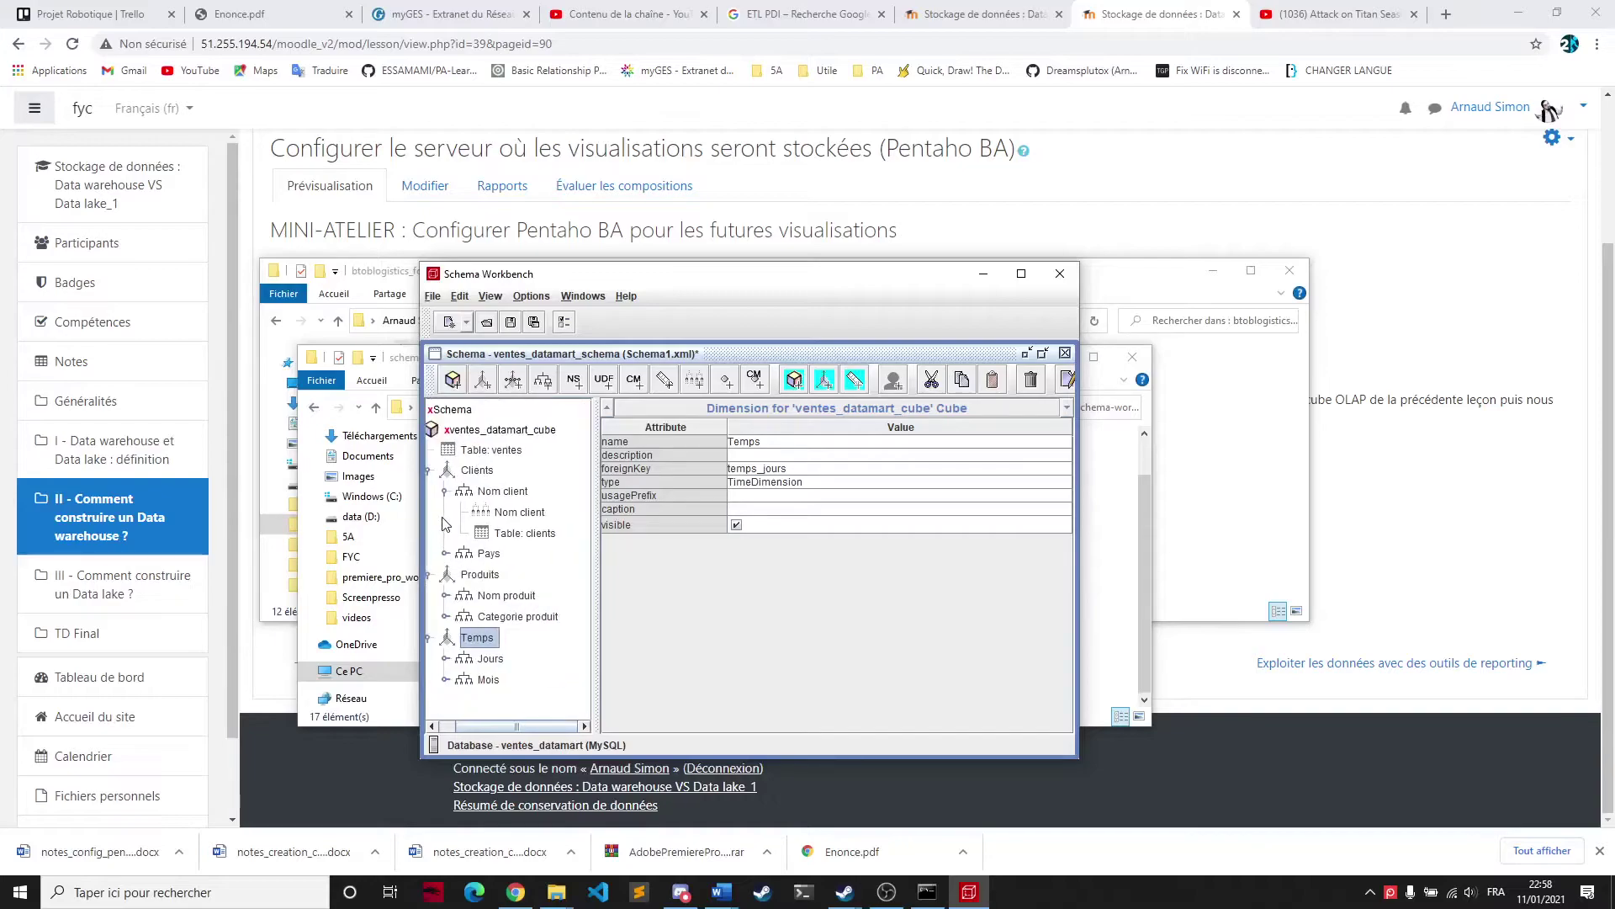
click(444, 493)
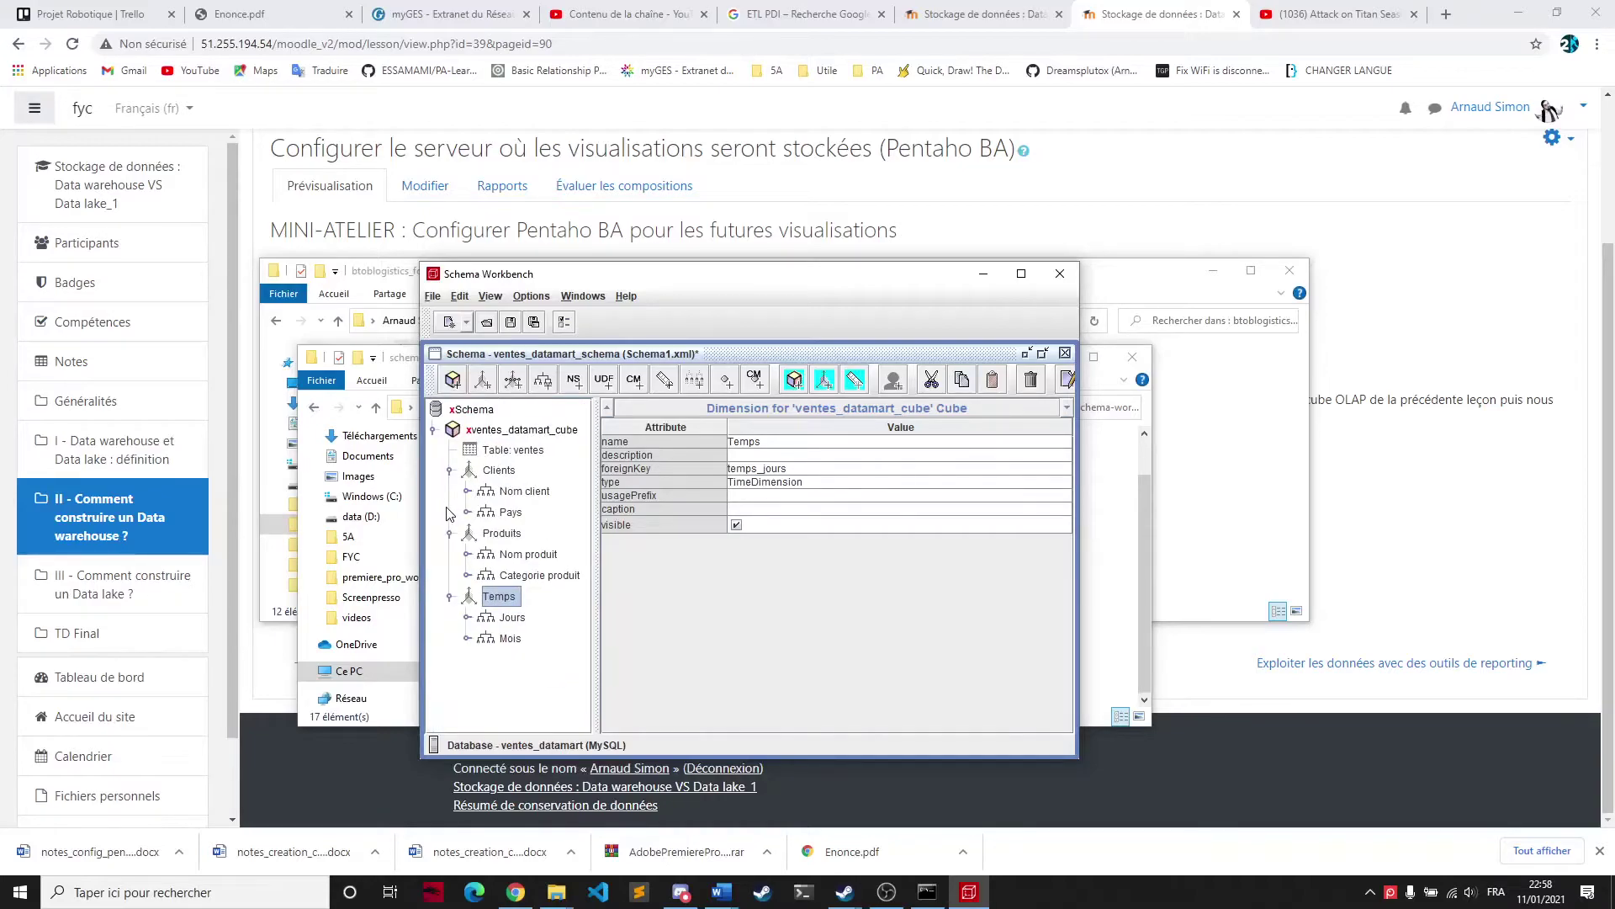
click(538, 431)
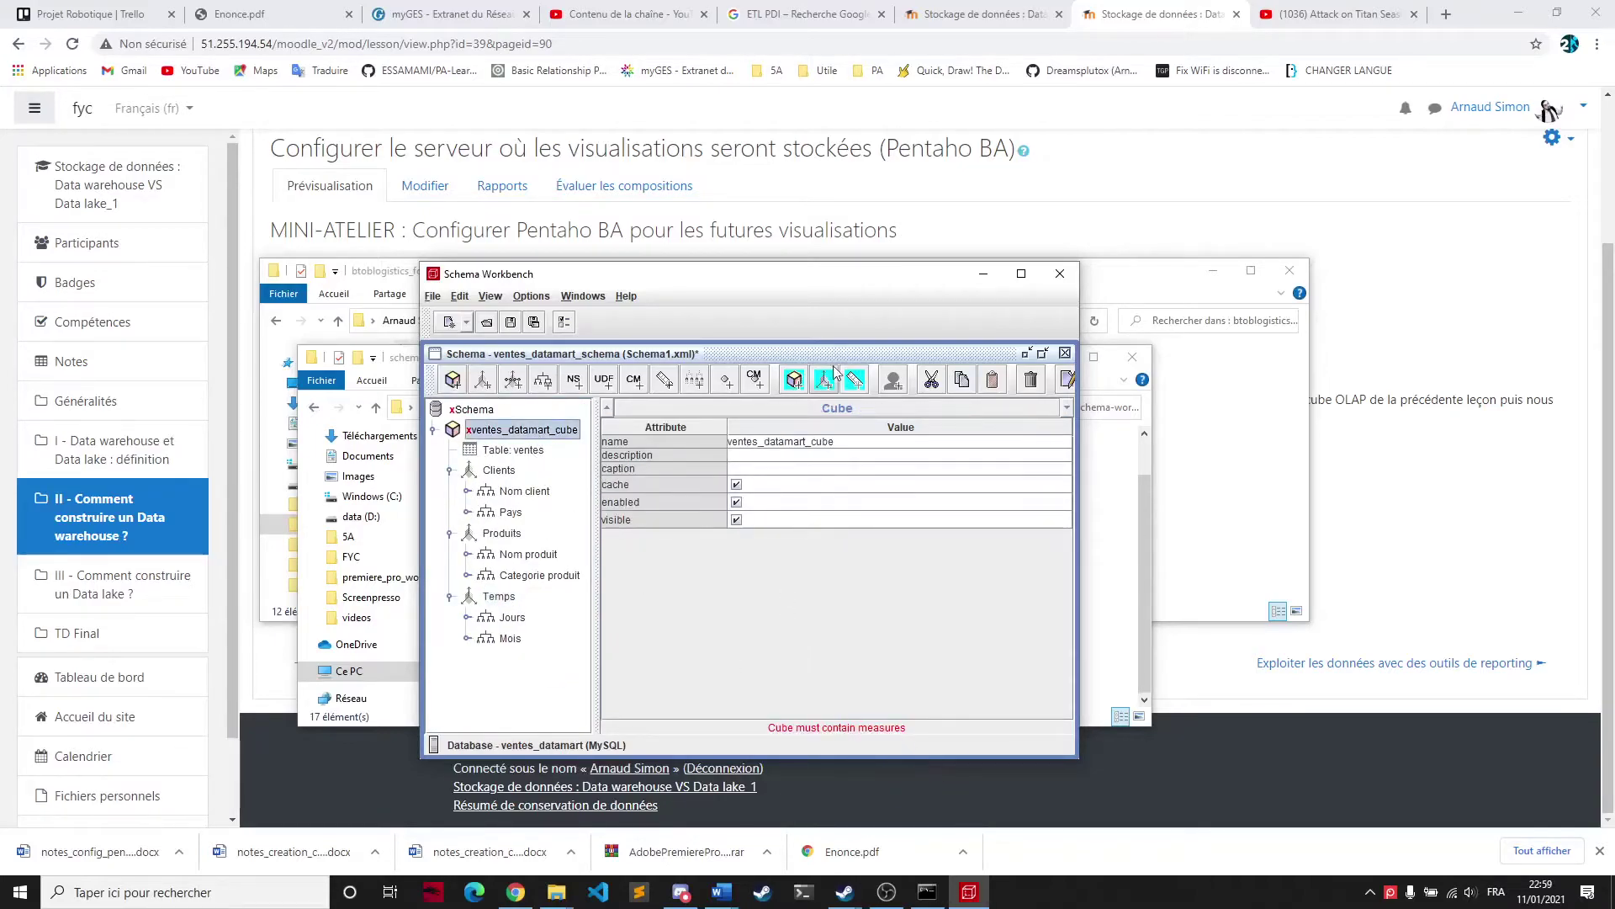
Add two new measures to the cube
right_click(520, 435)
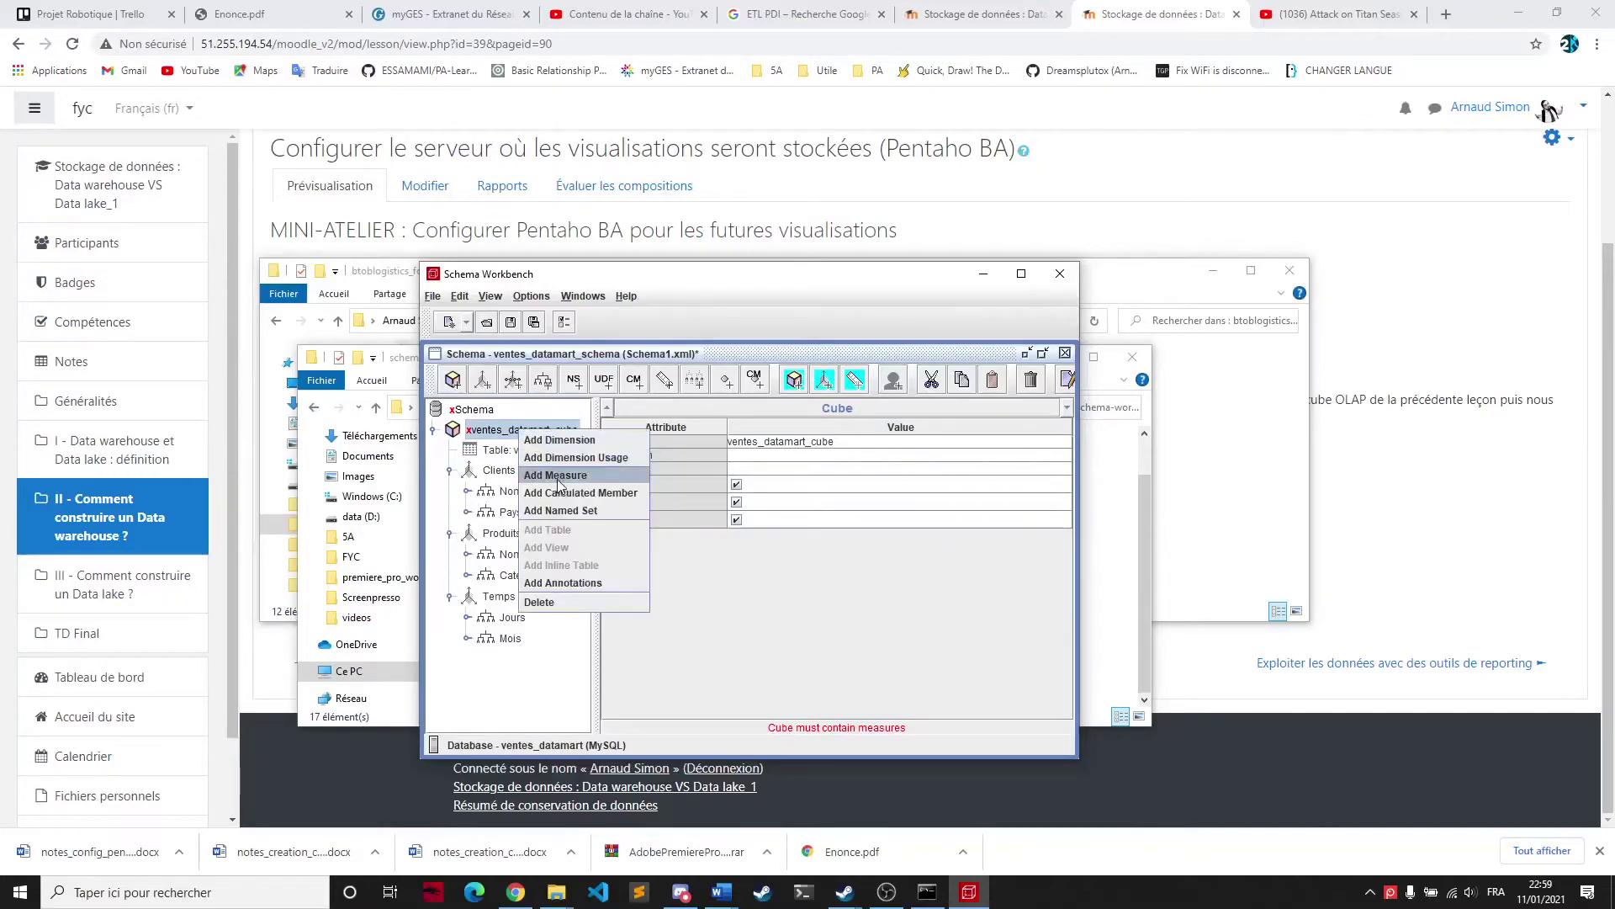
click(557, 476)
right_click(518, 430)
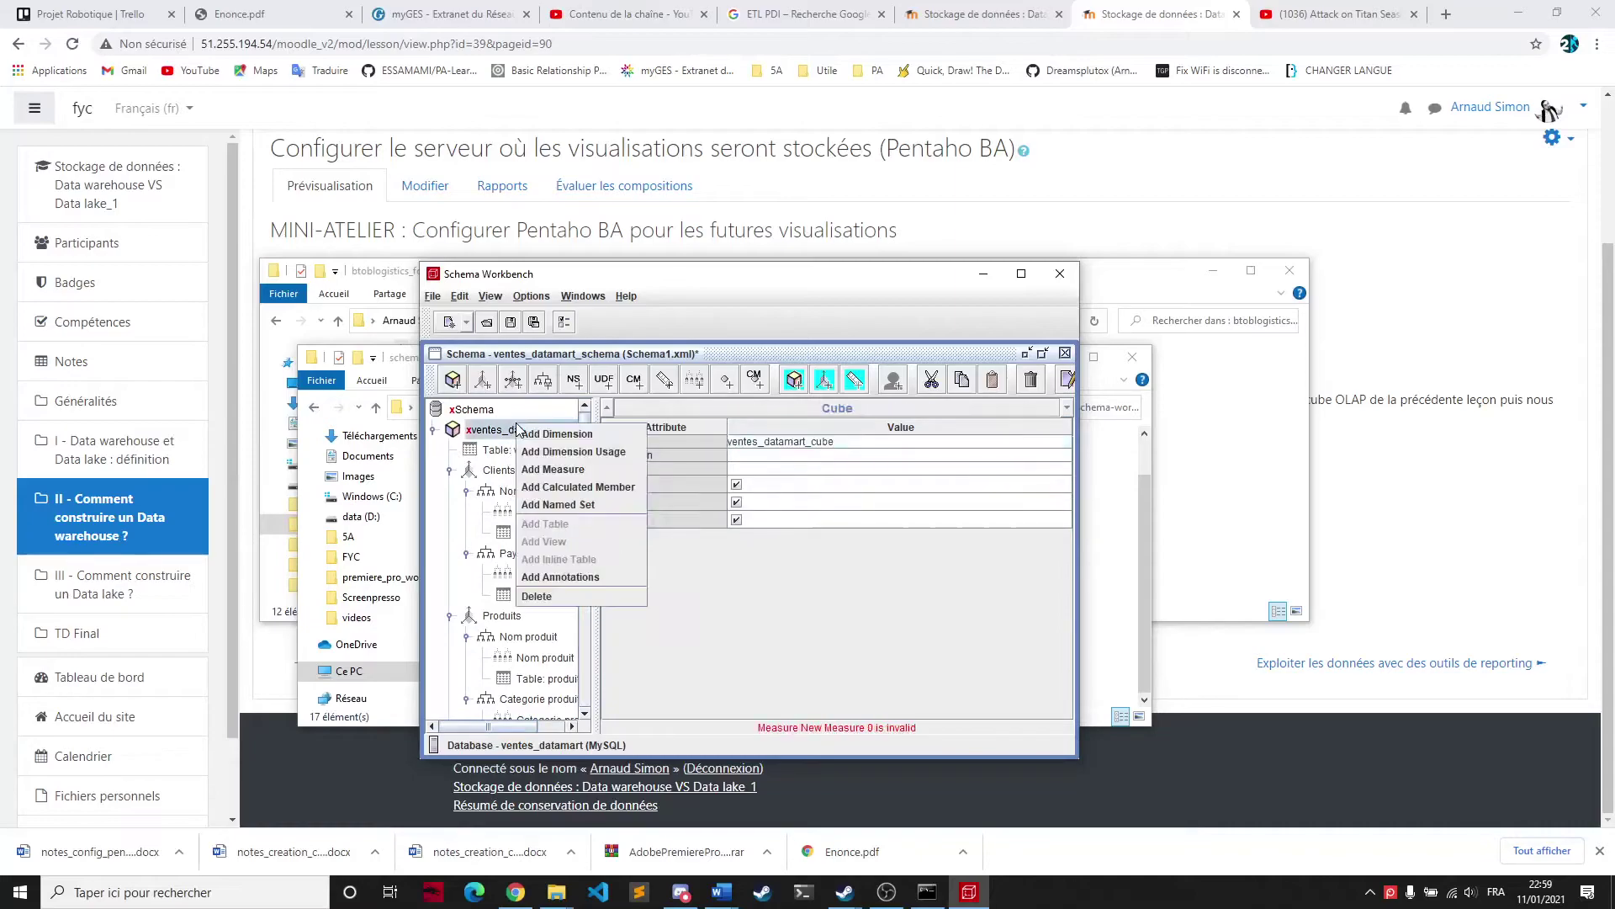
click(538, 469)
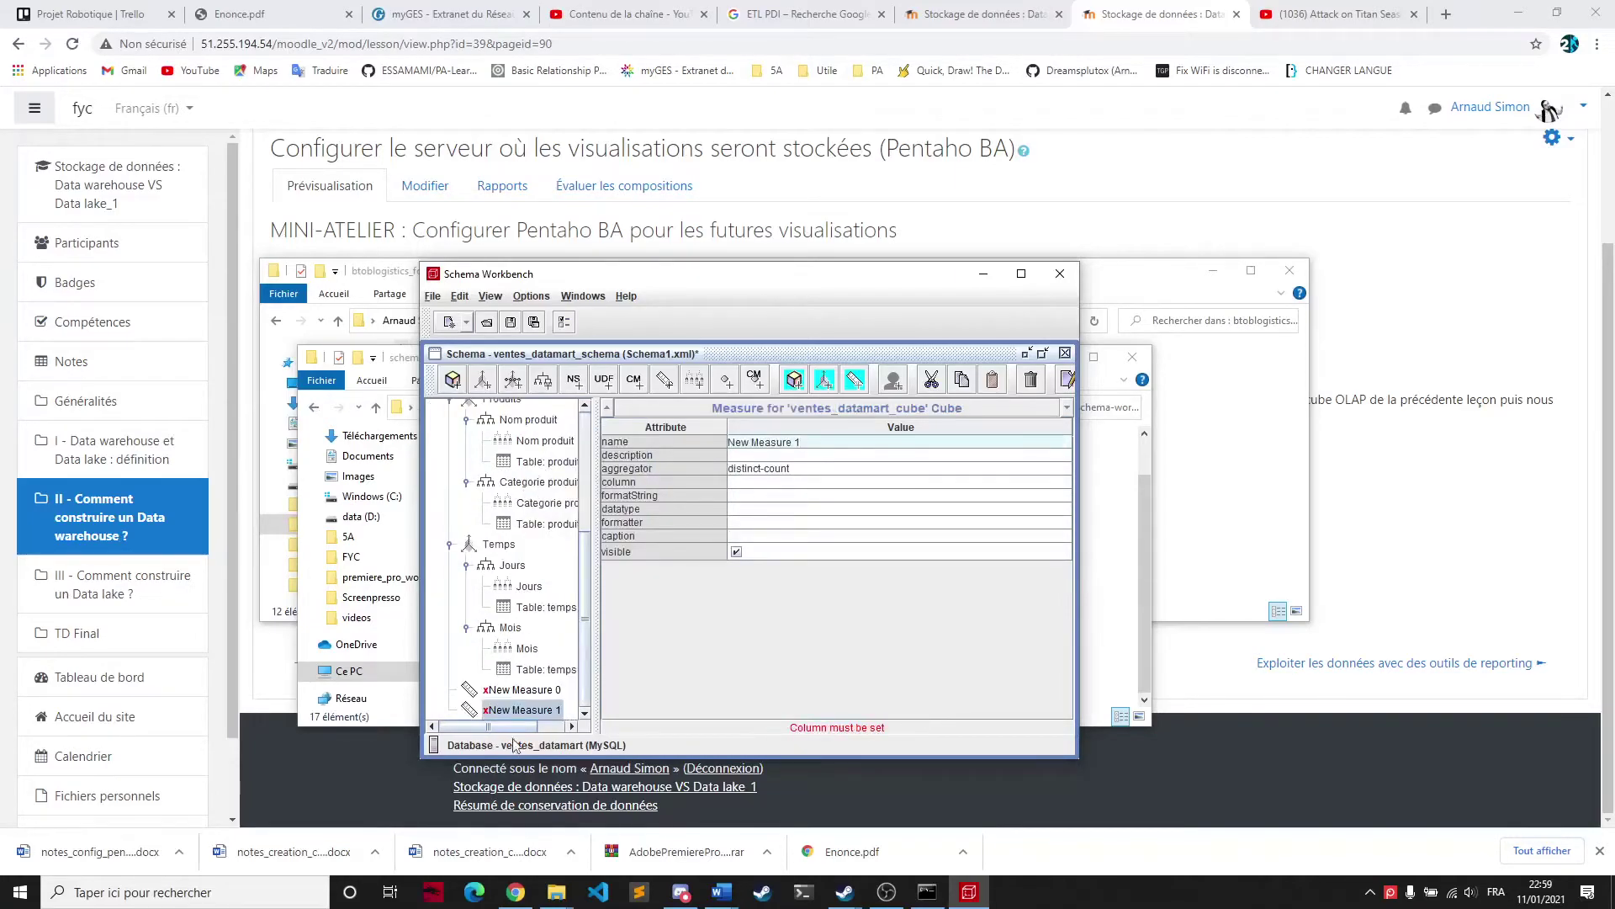
Name the two measures Quantite ventes and Montant Ventes
click(524, 690)
click(770, 442)
text(Quantite Ventes)
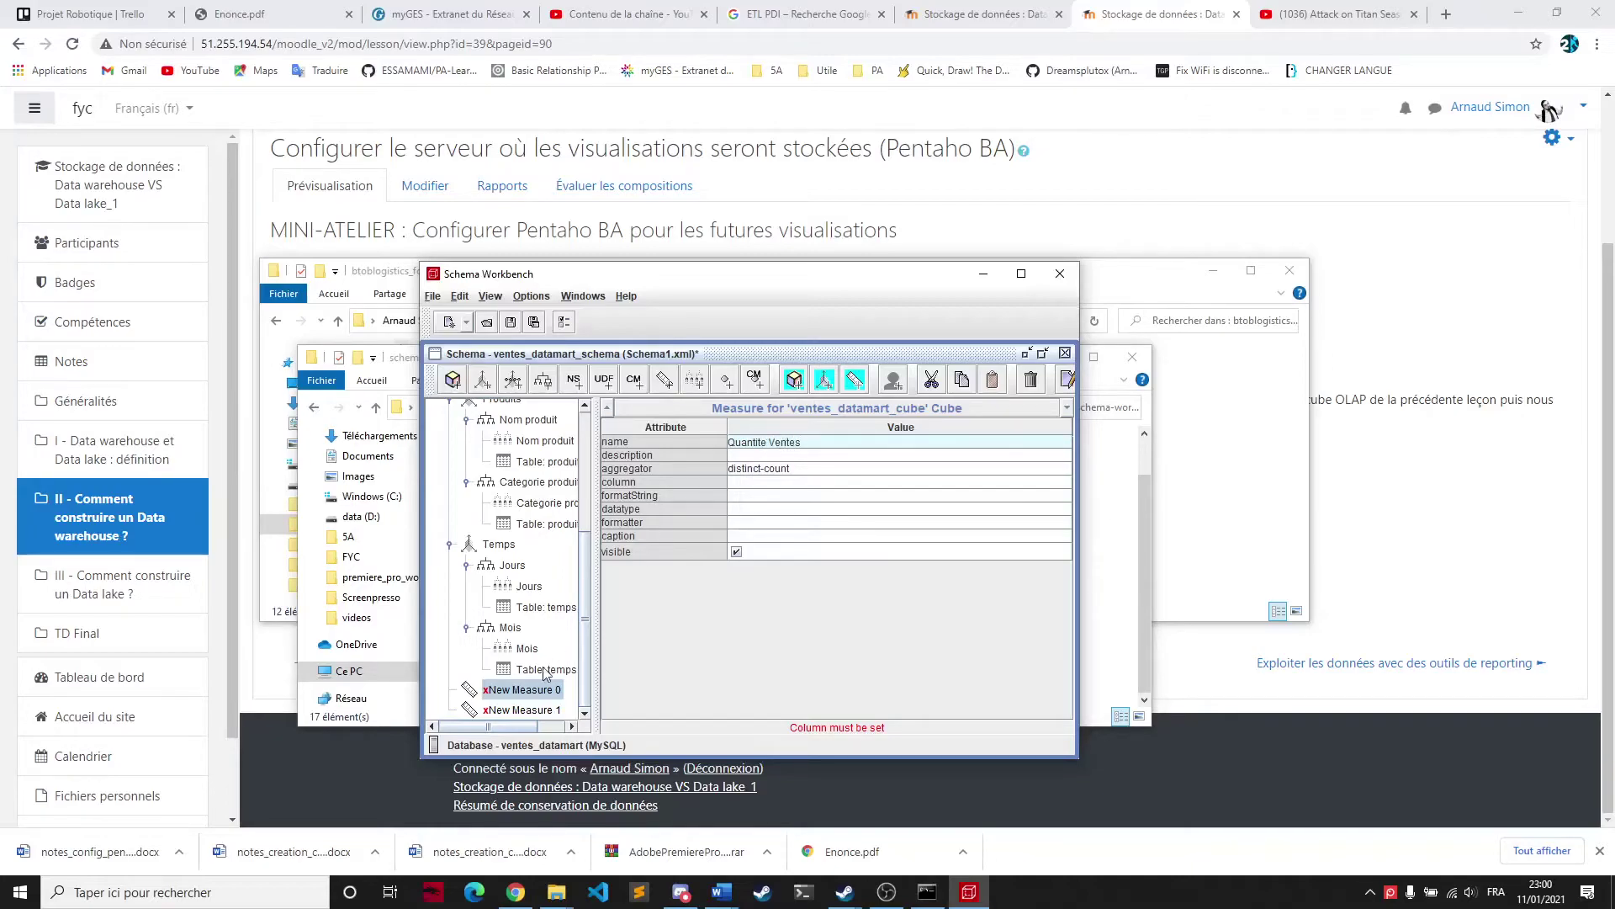
click(540, 710)
triple_click(791, 441)
text(Montant V)
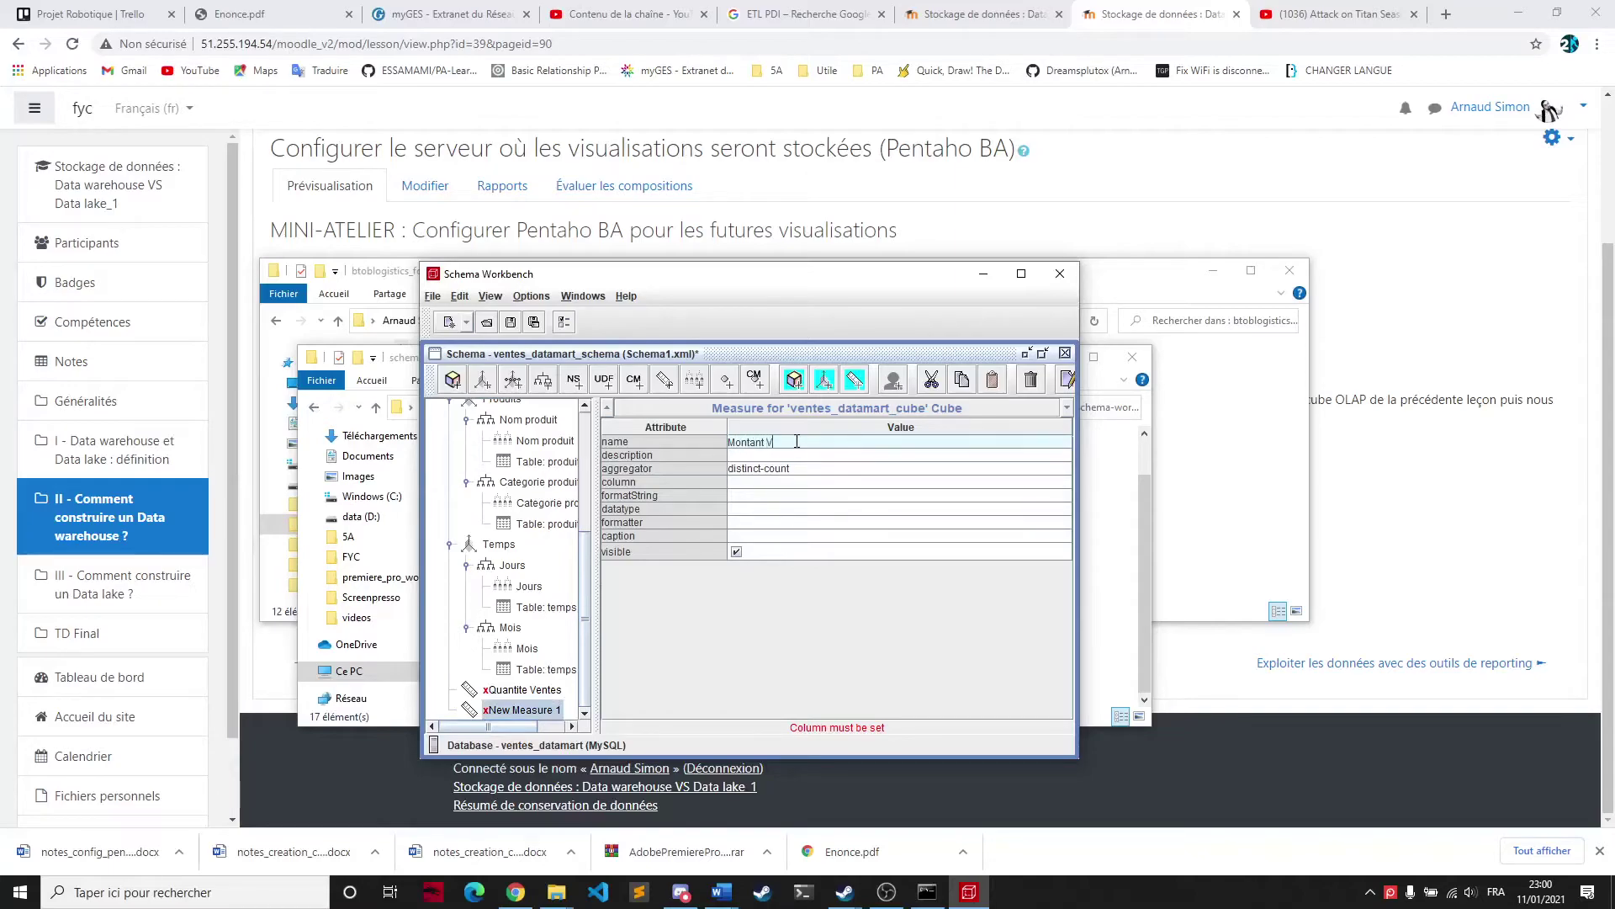
text(entes)
key(Return)
click(520, 692)
click(779, 442)
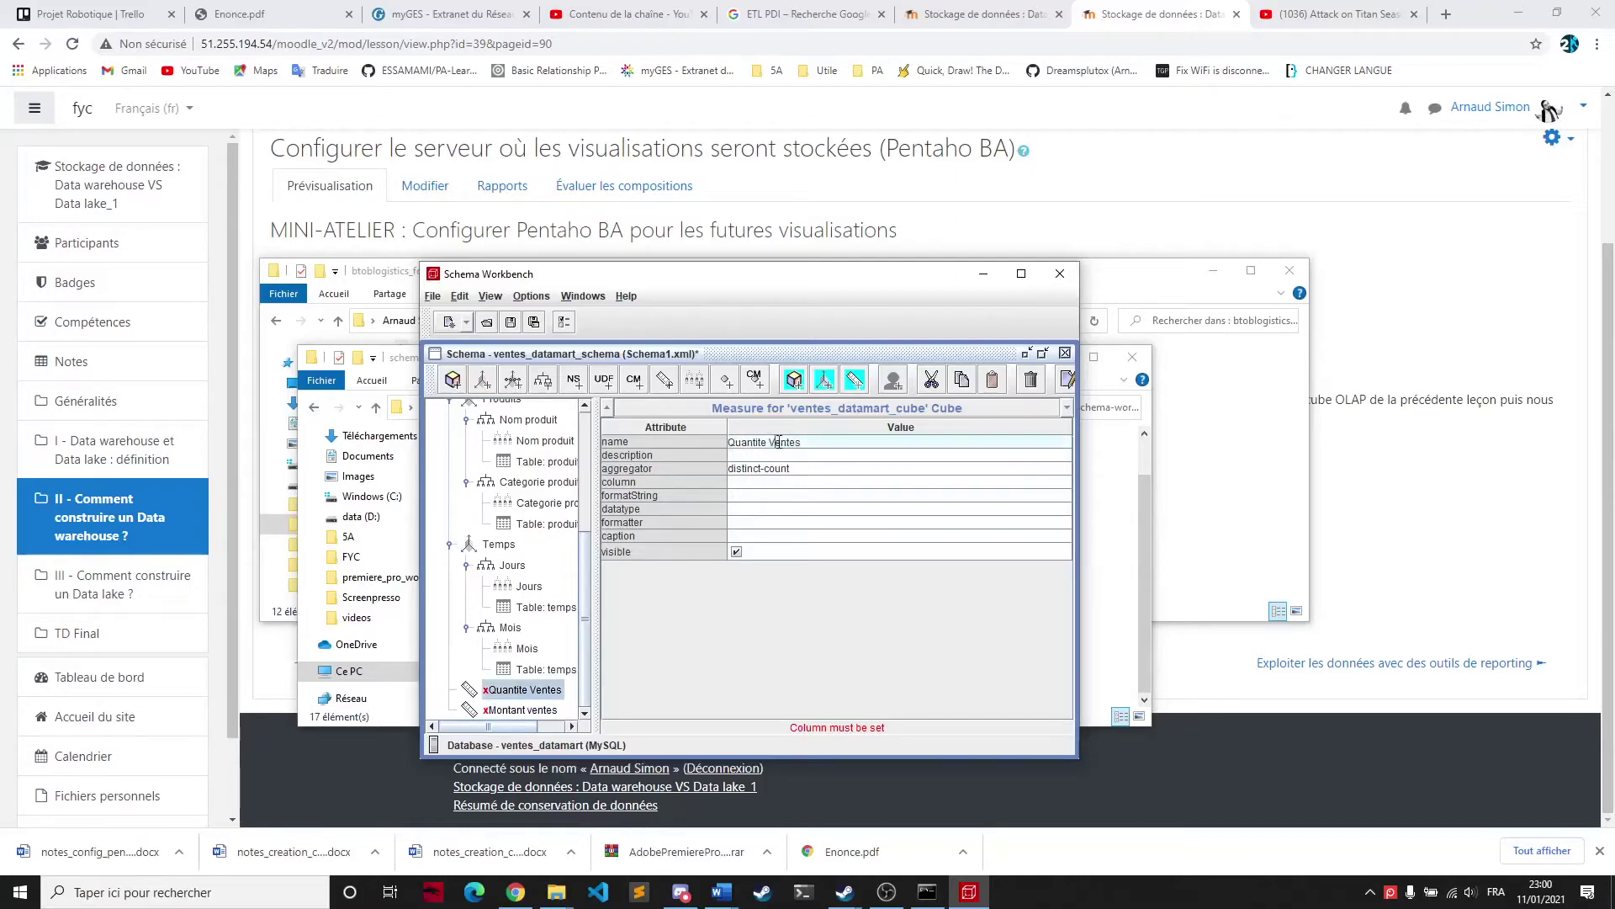
key(BackSpace)
key(BackSpace)
key(BackSpace)
key(BackSpace)
key(BackSpace)
key(BackSpace)
text(ventes)
click(793, 468)
Set Quantite ventes to sum, initially picking the montant ventes column
click(795, 470)
click(795, 469)
click(1062, 468)
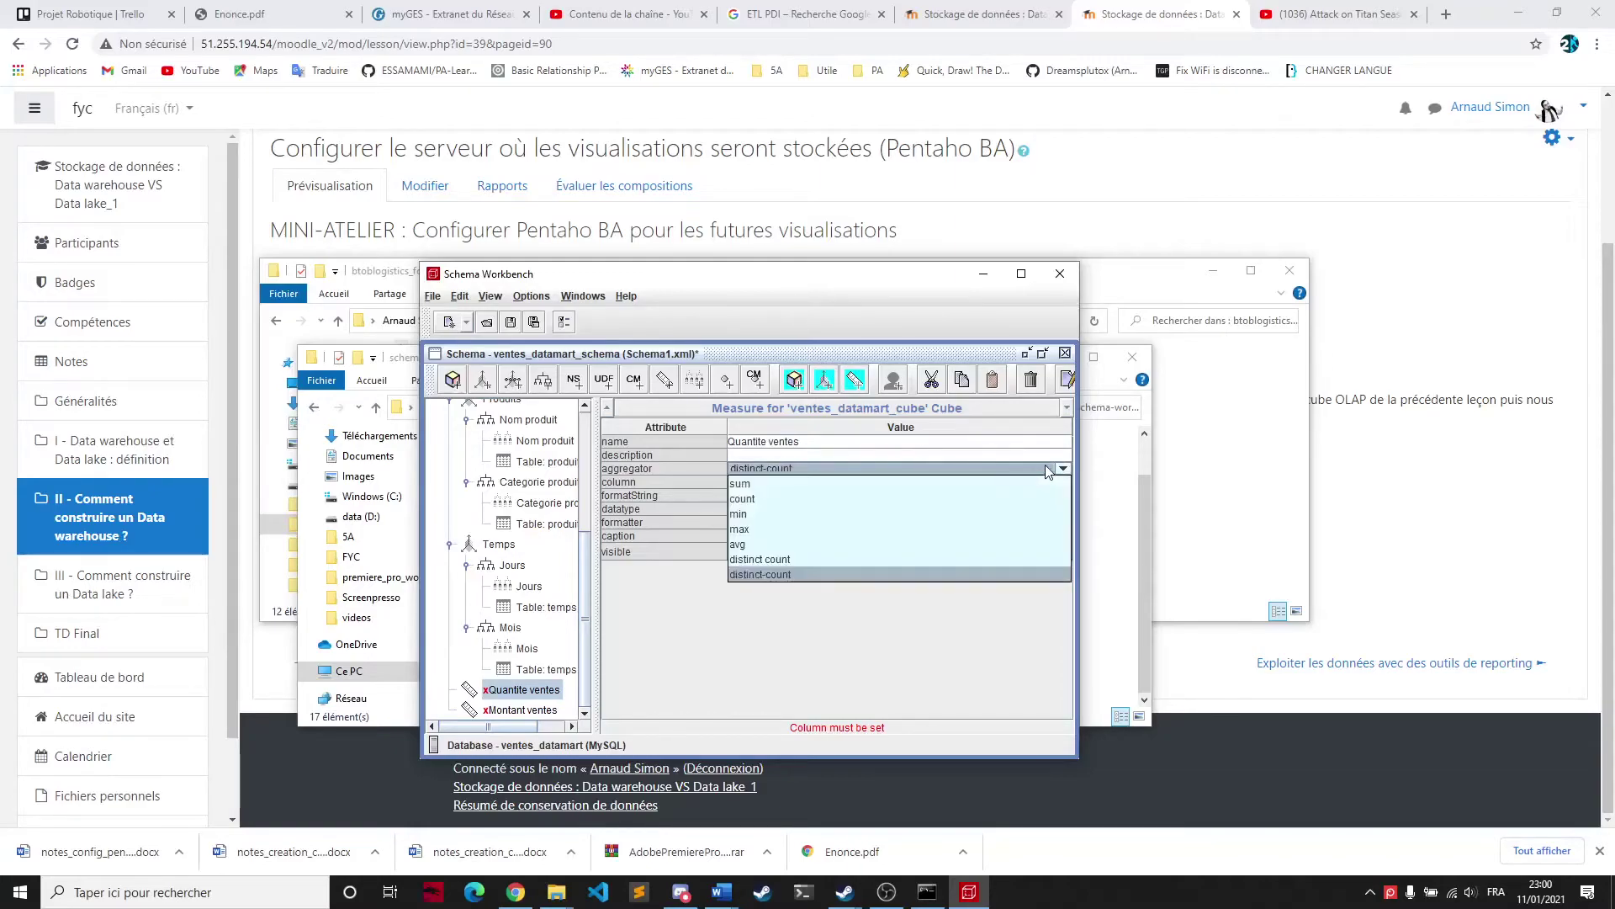
click(786, 481)
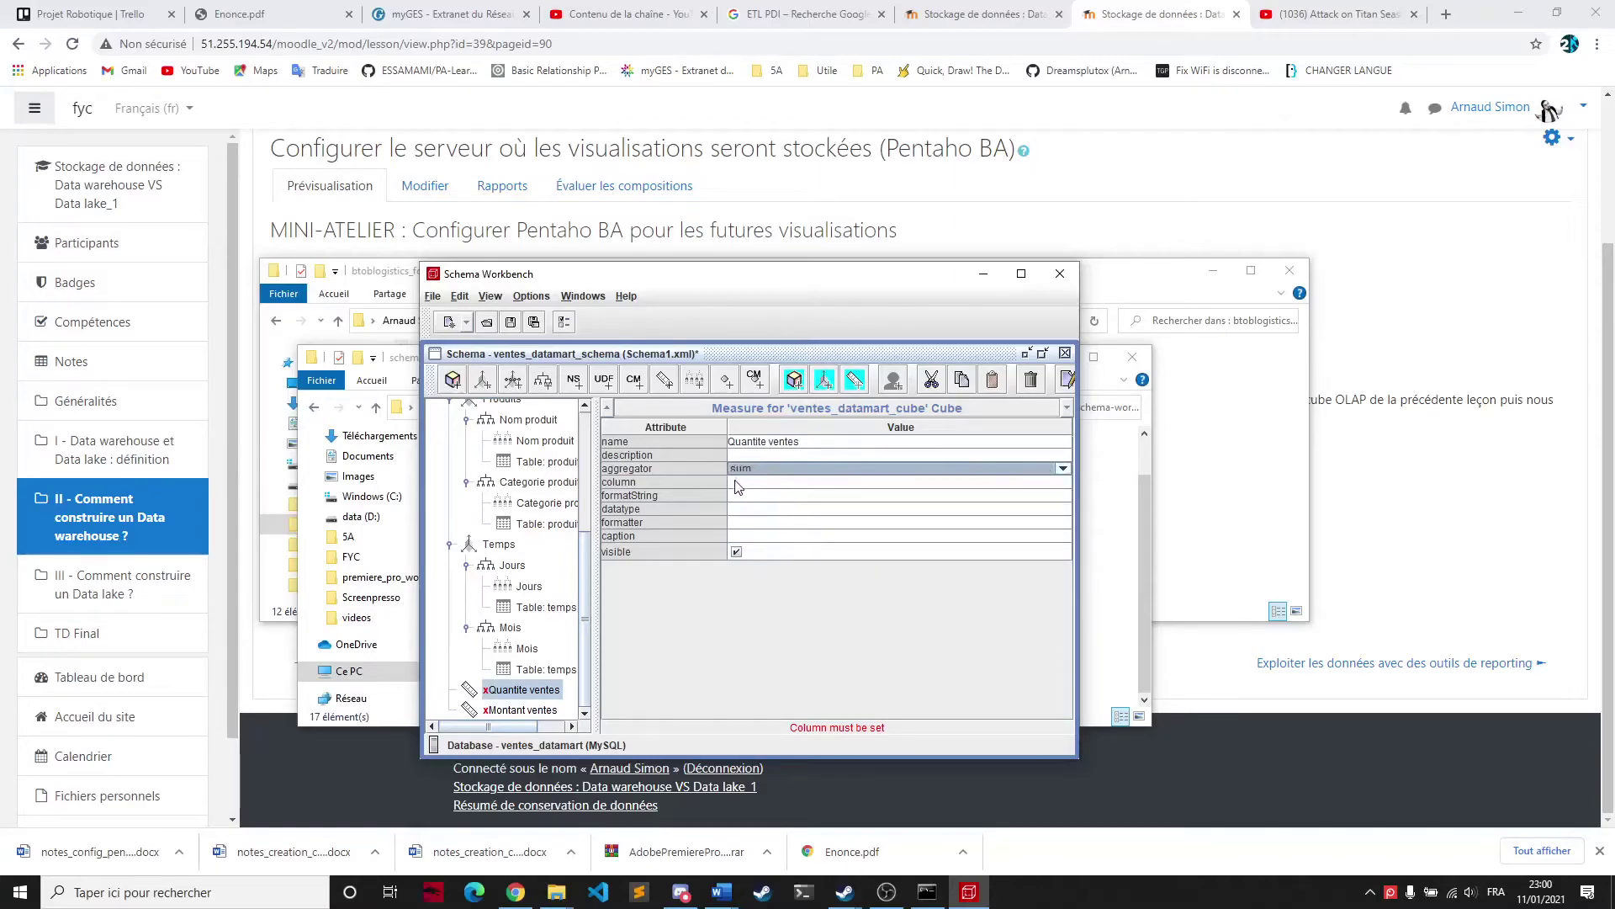
click(774, 483)
click(1062, 481)
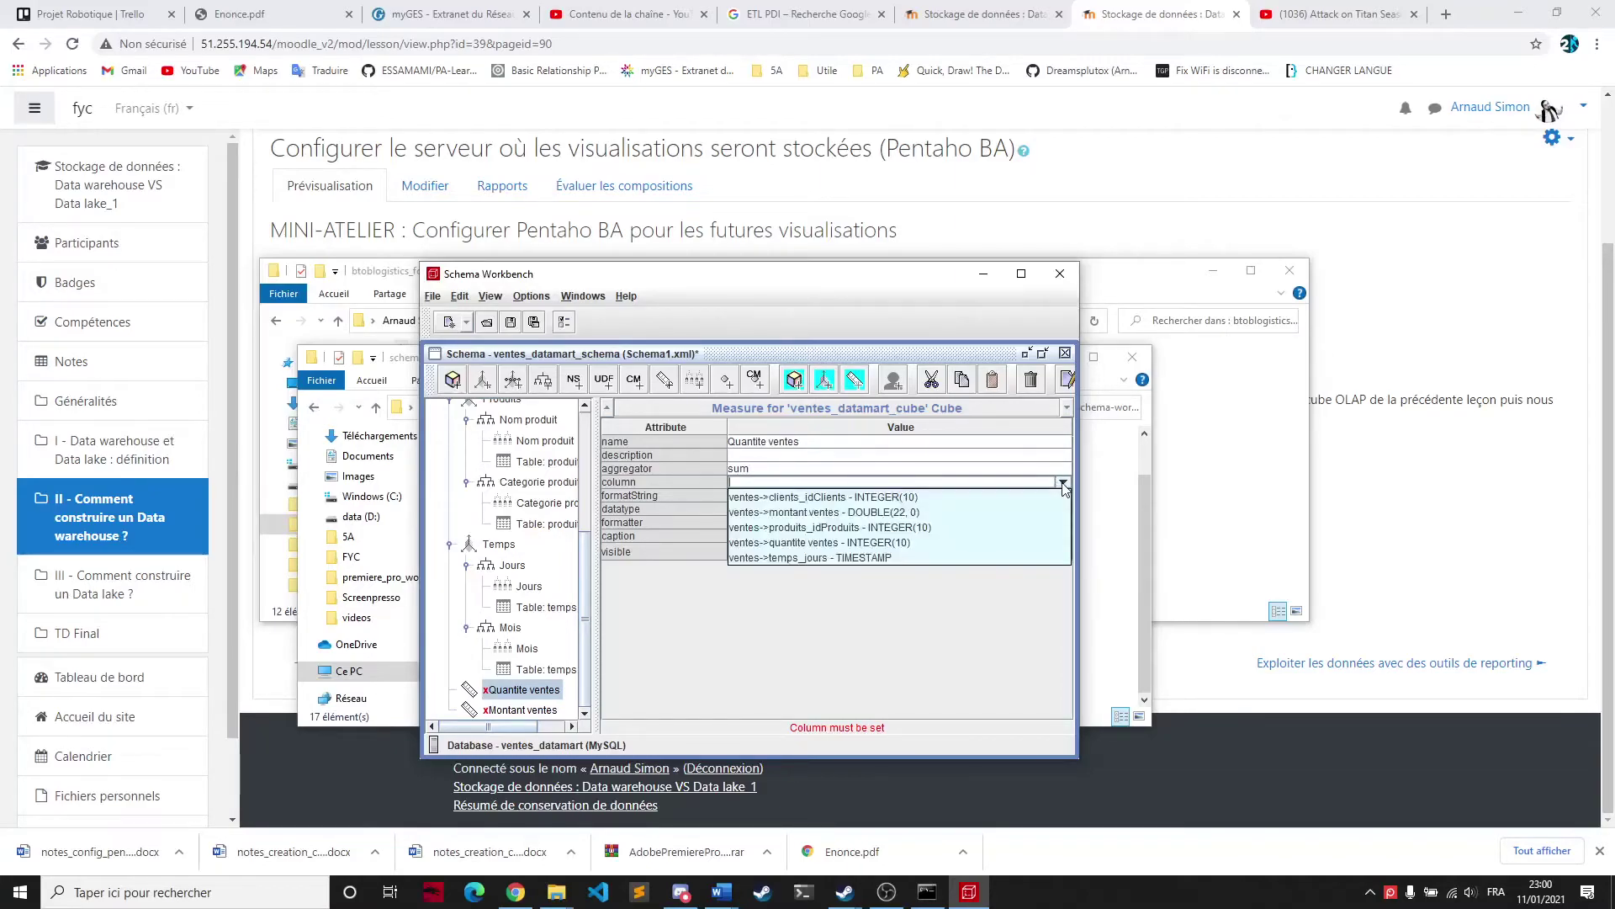
click(827, 512)
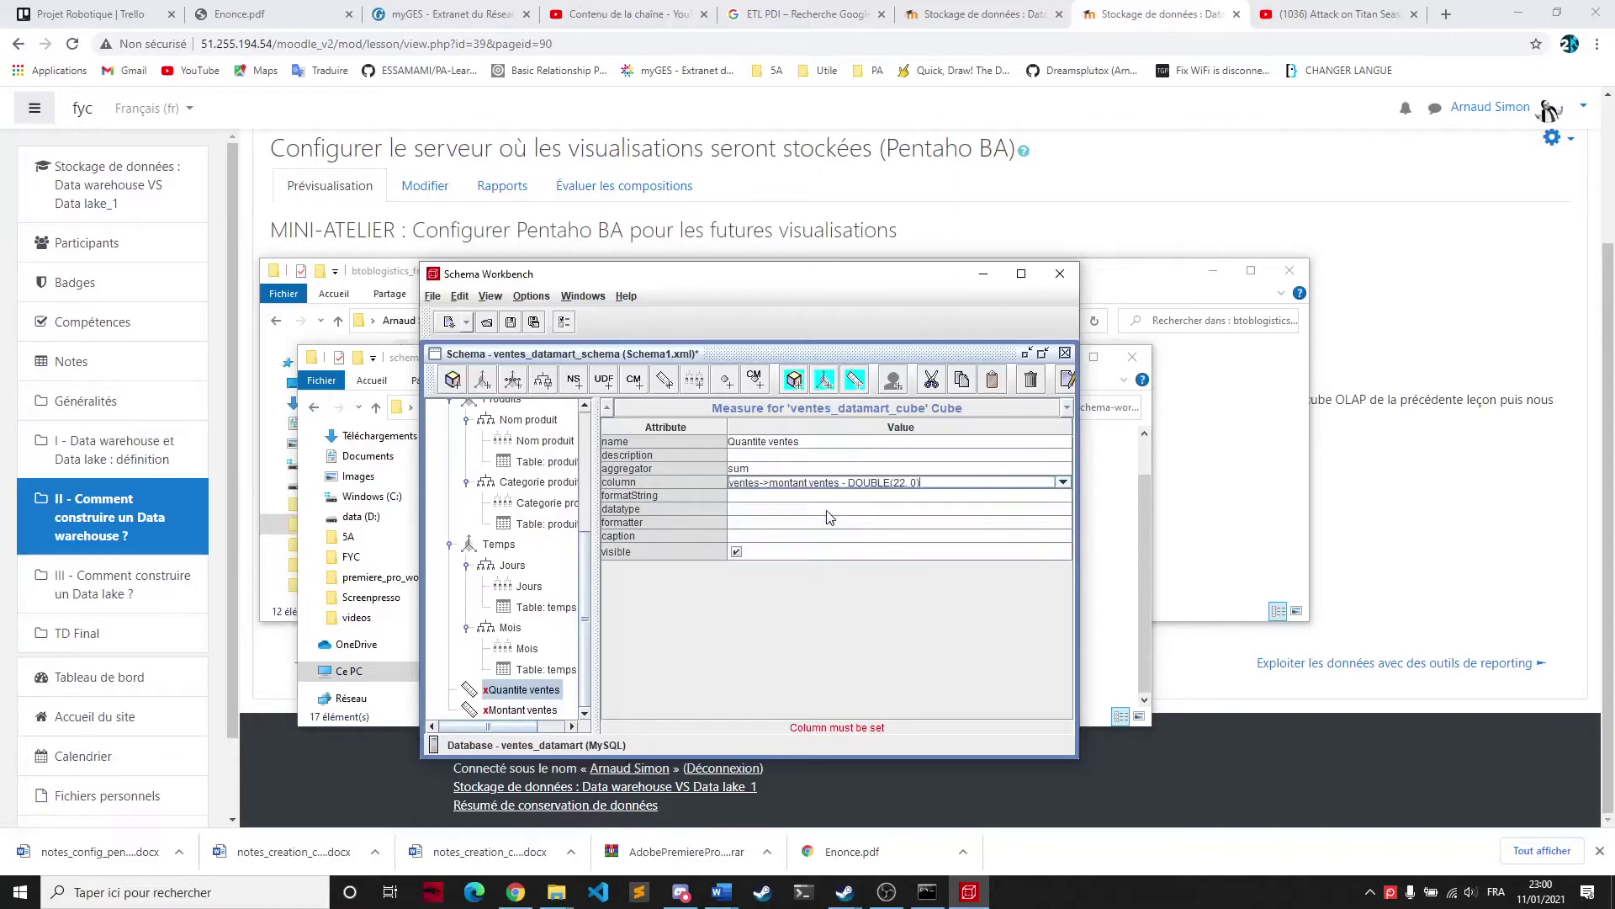
click(765, 509)
click(765, 540)
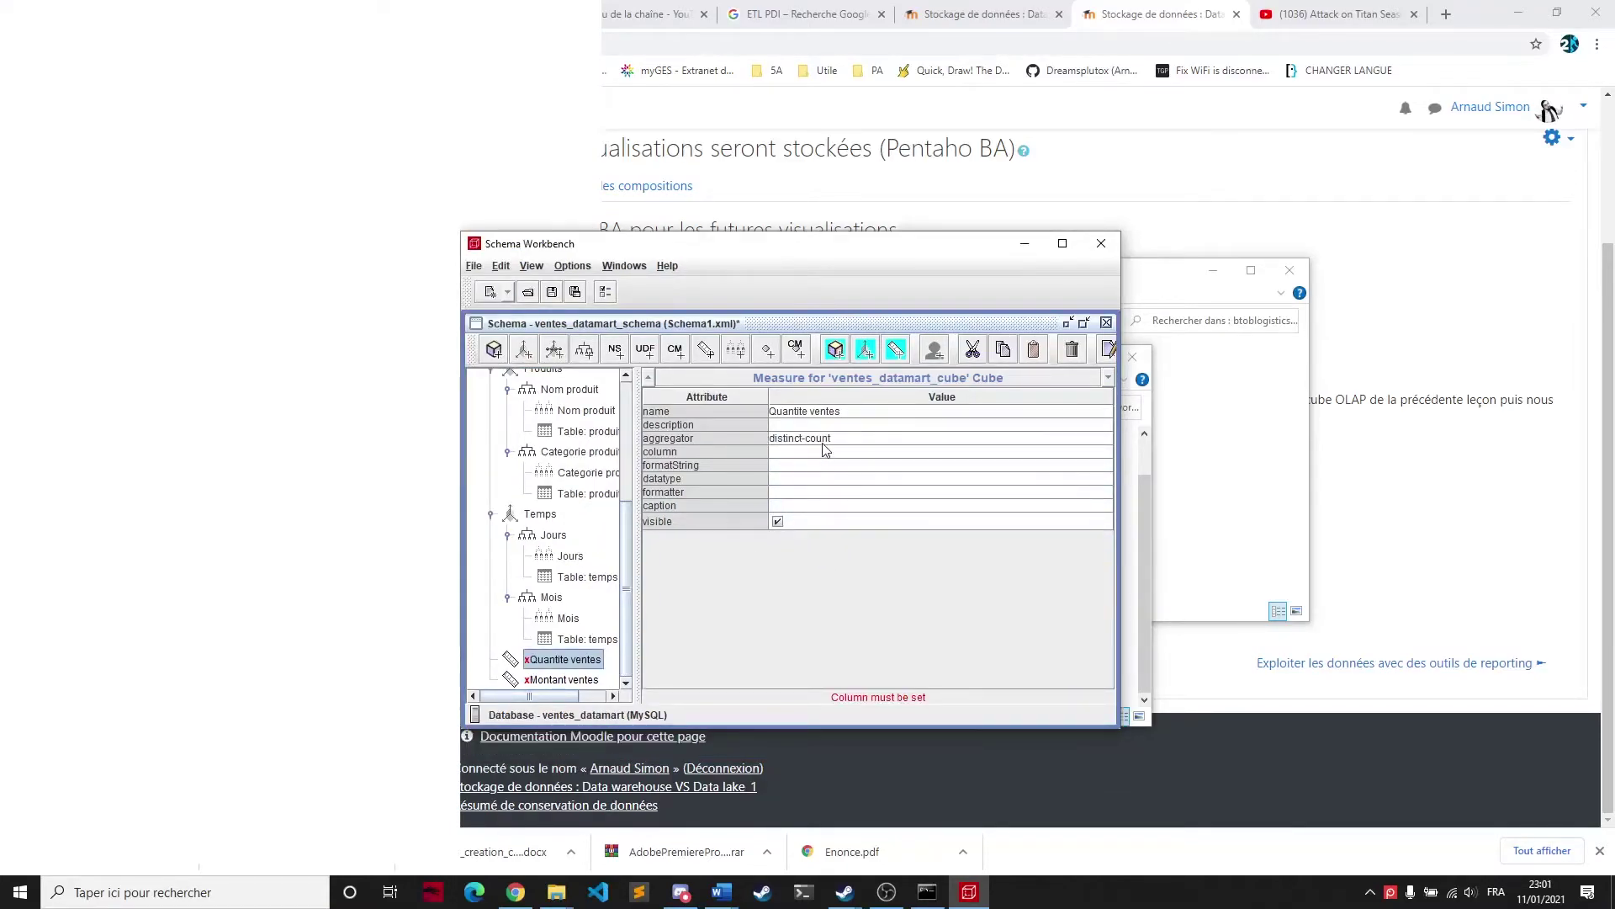
Make Quantite ventes a sum of the quantite ventes column with Numeric datatype
click(823, 439)
click(803, 453)
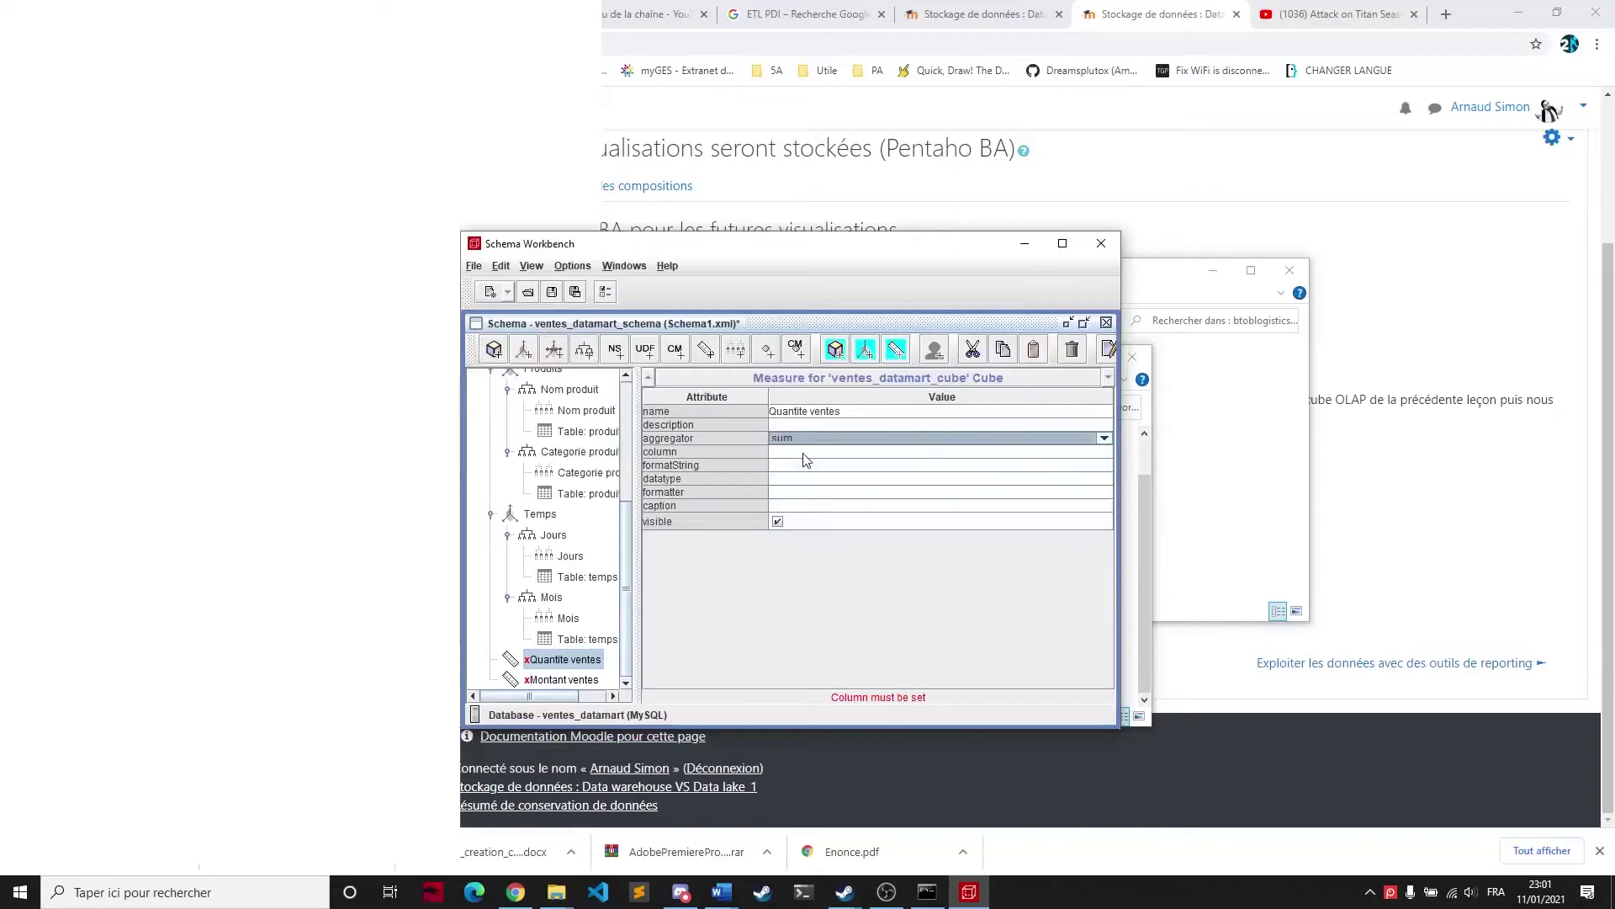
click(780, 451)
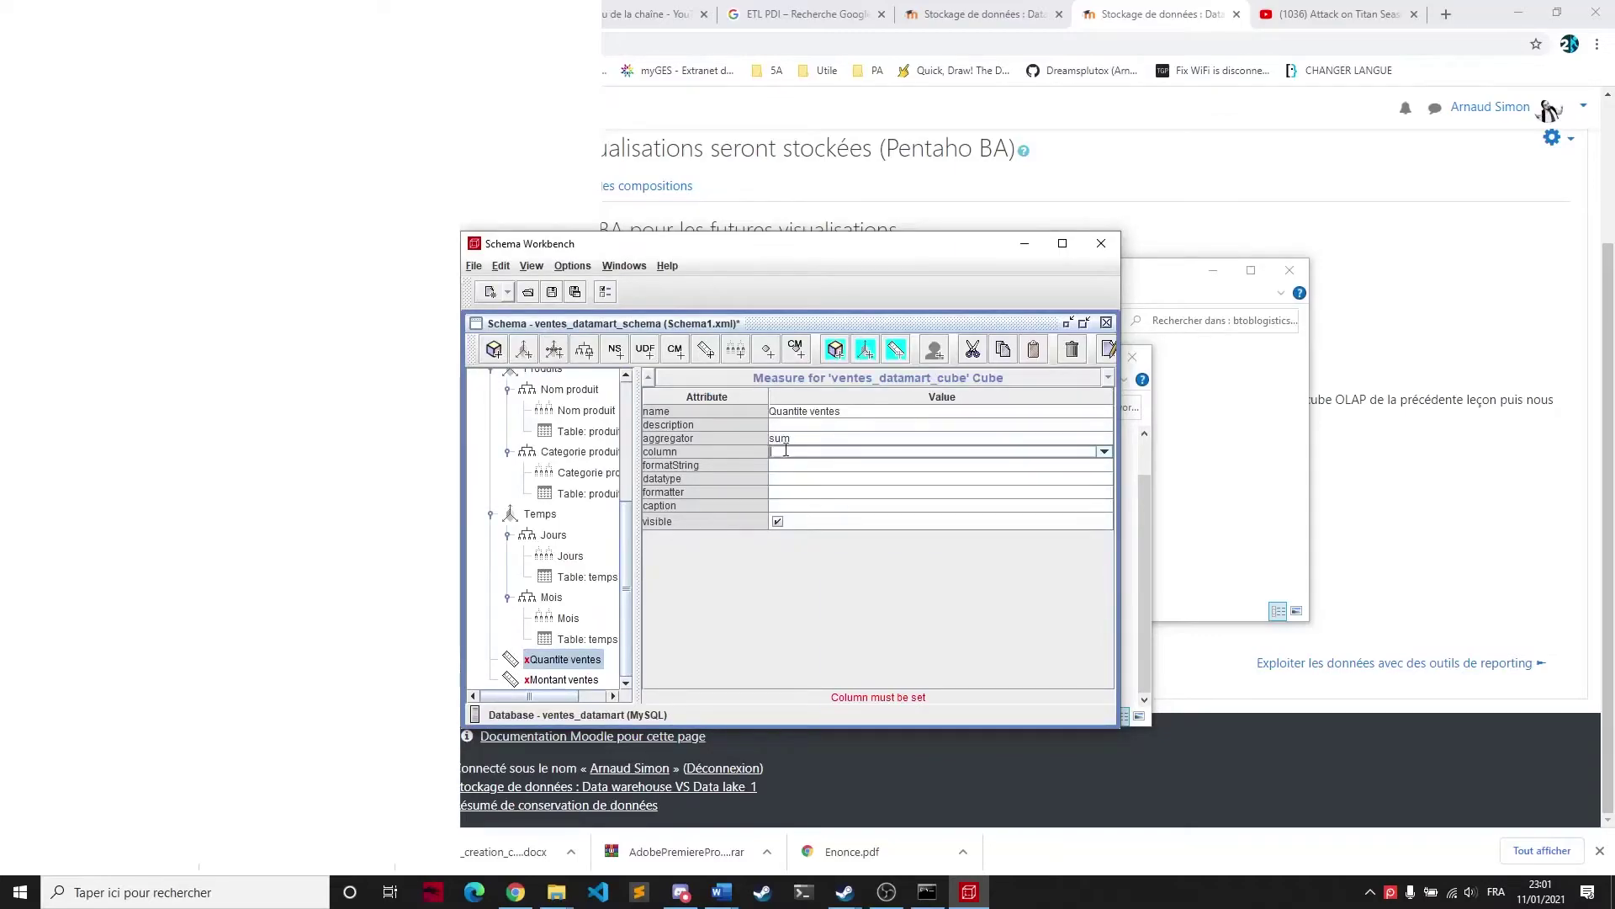
click(1103, 452)
click(898, 520)
click(813, 480)
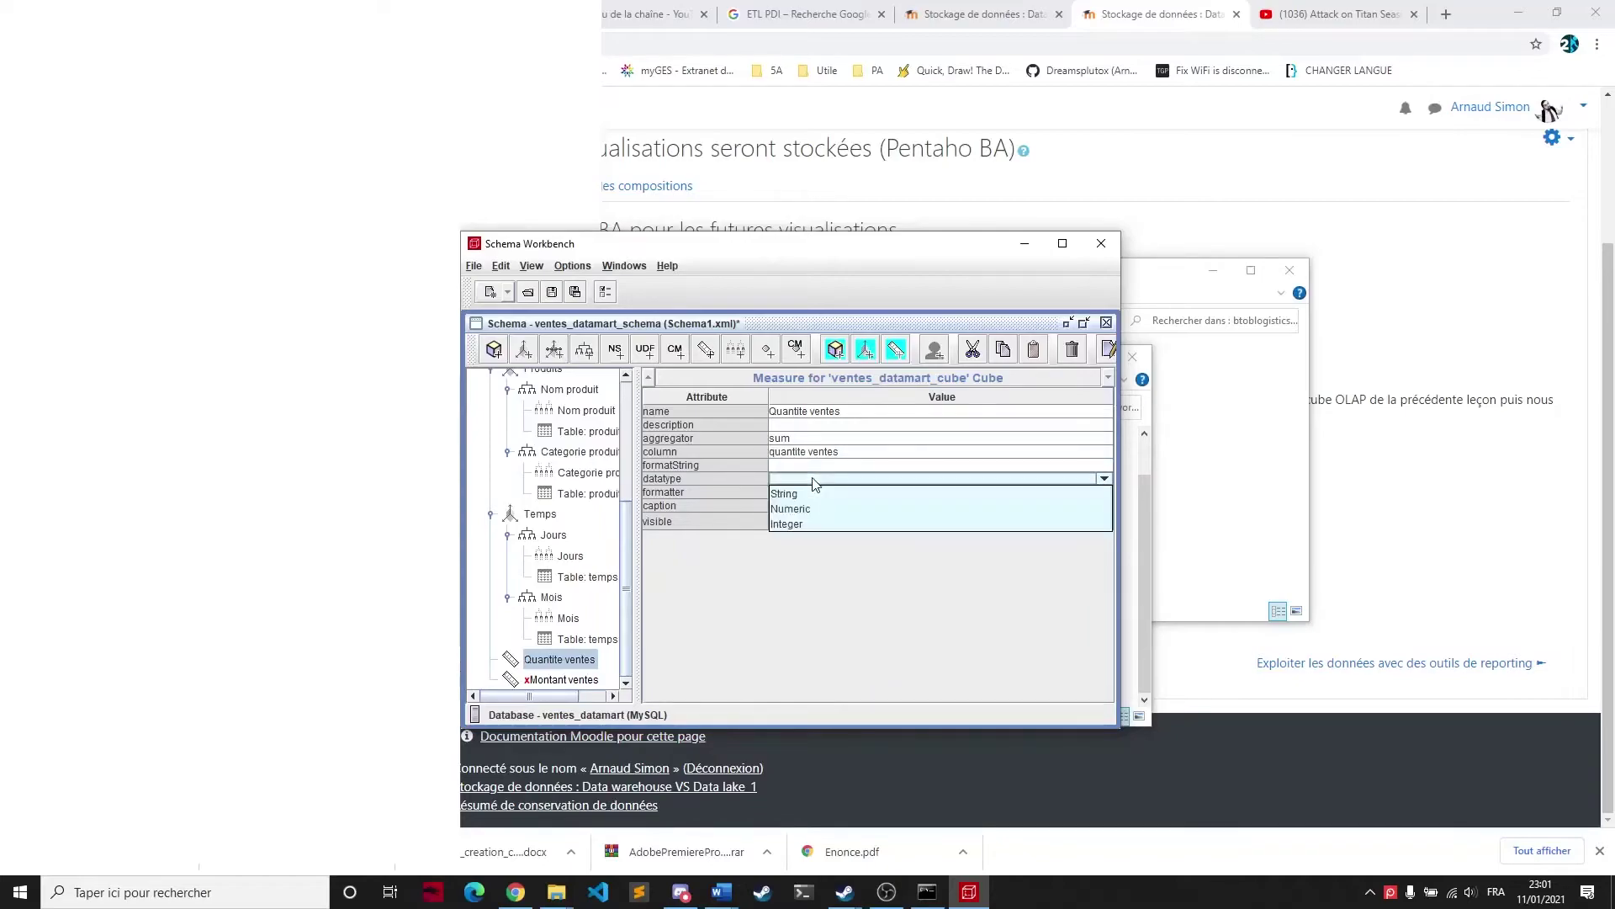
click(815, 508)
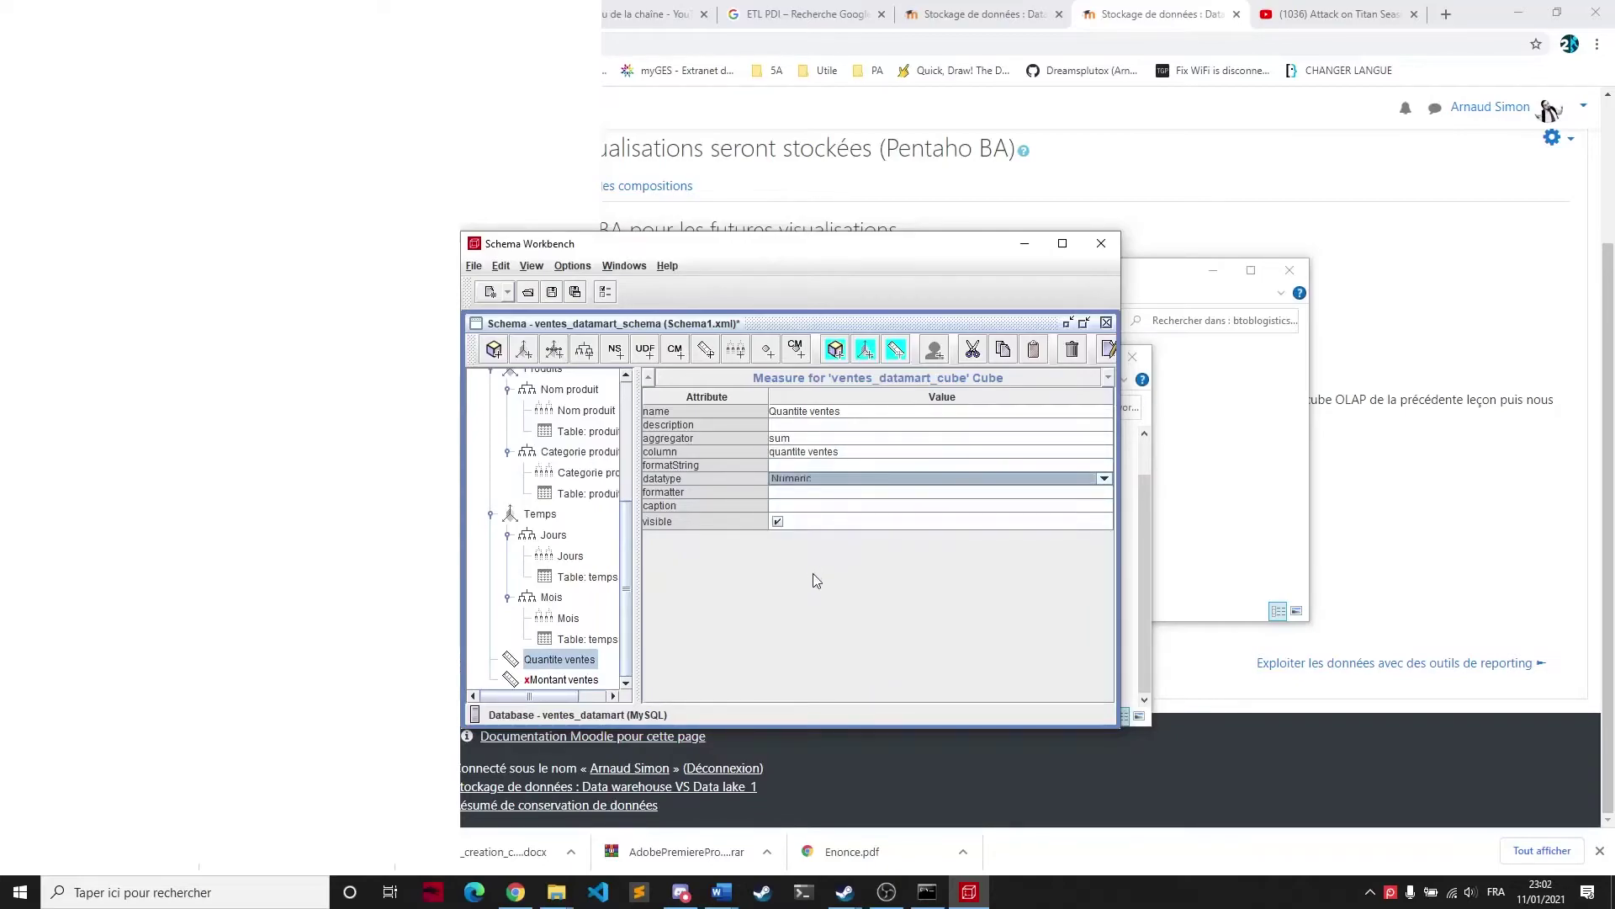
Make Montant ventes a sum of the montant ventes column with Numeric datatype
click(578, 680)
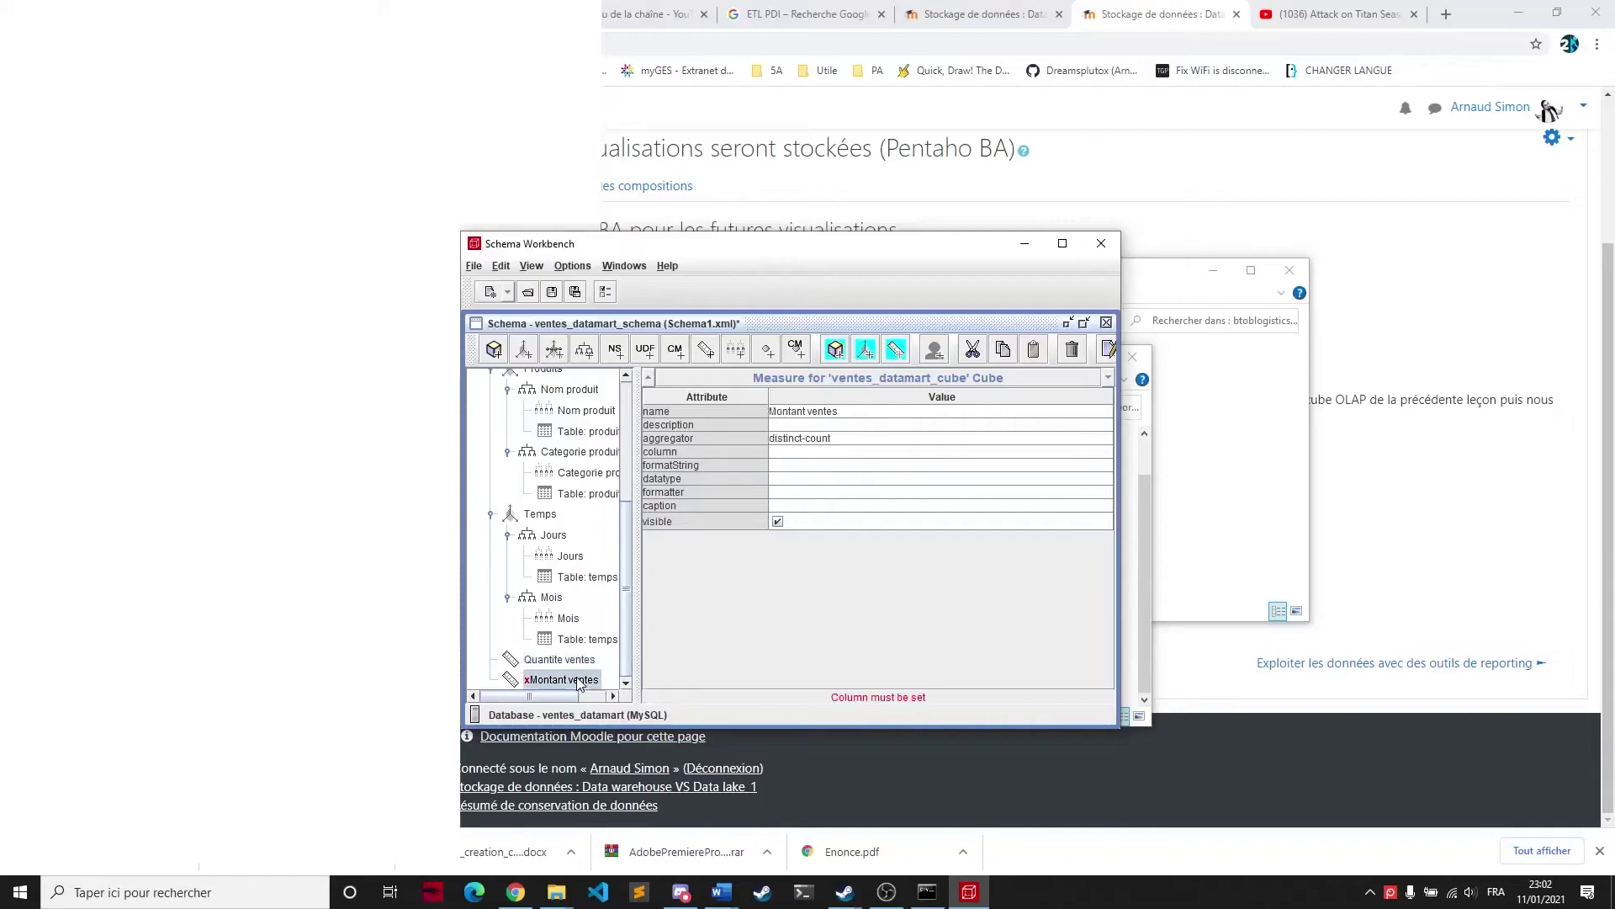
click(813, 439)
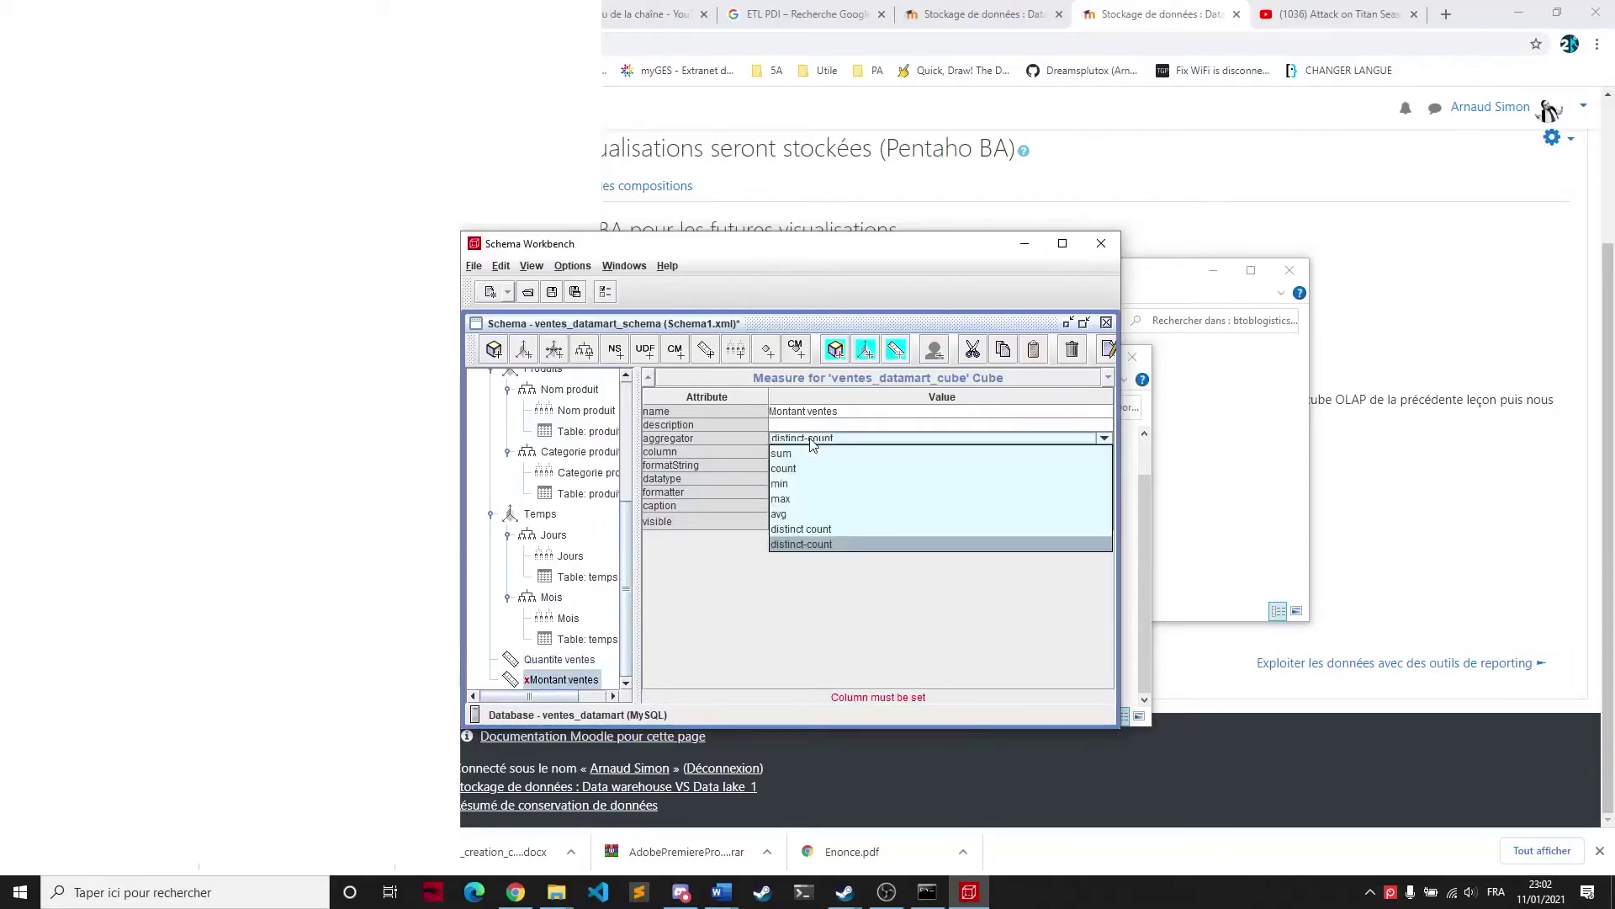
click(790, 455)
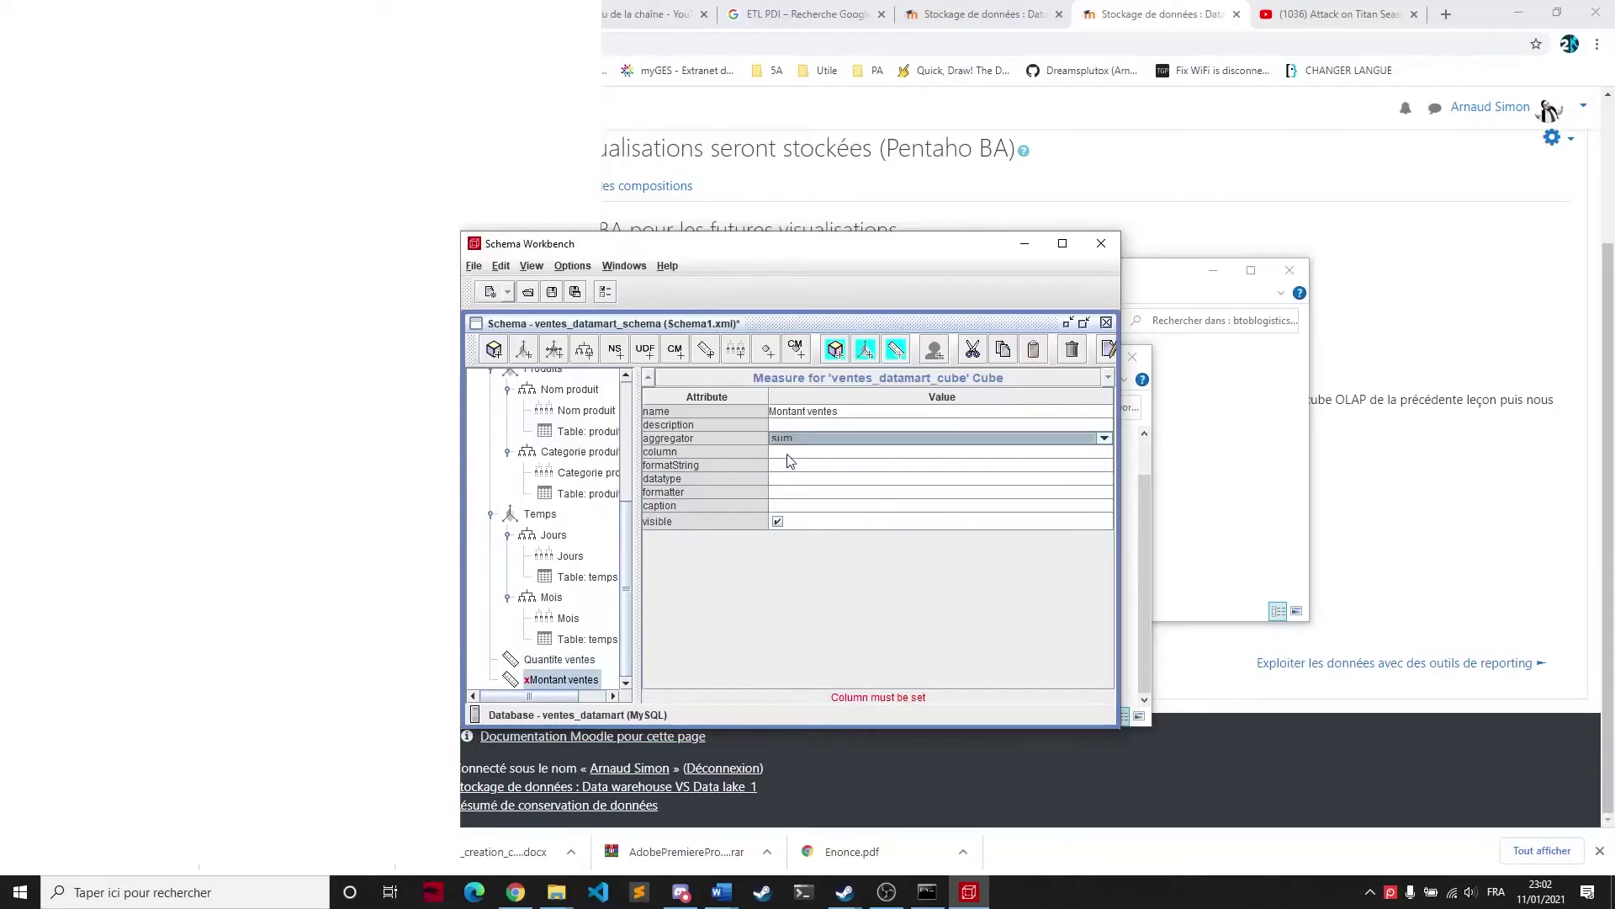
click(790, 458)
click(1102, 454)
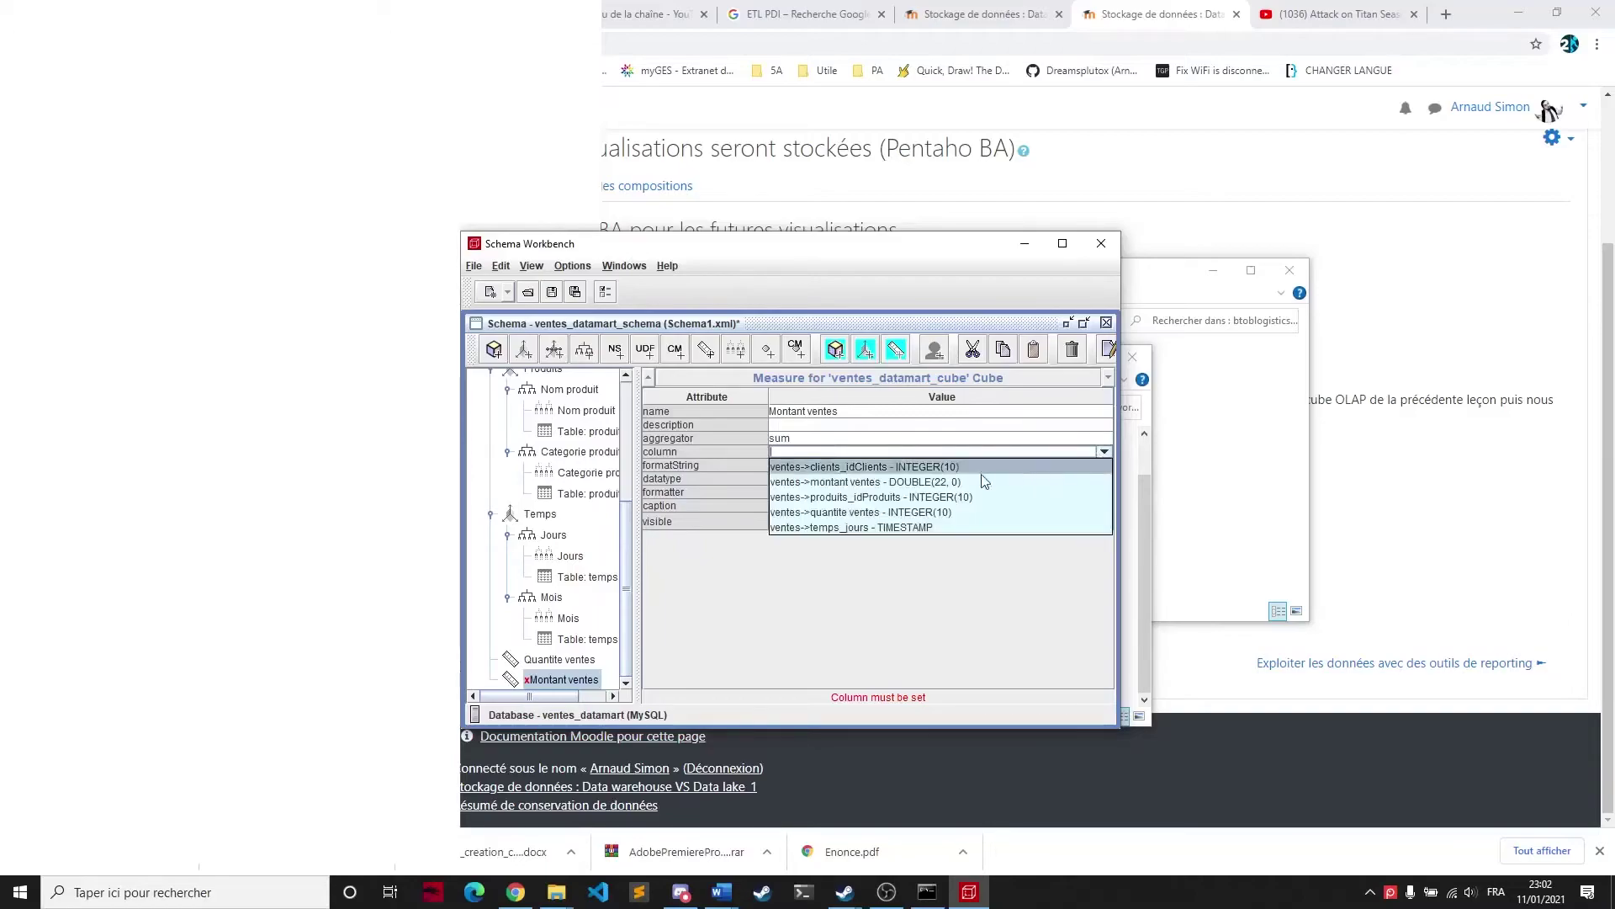
click(882, 483)
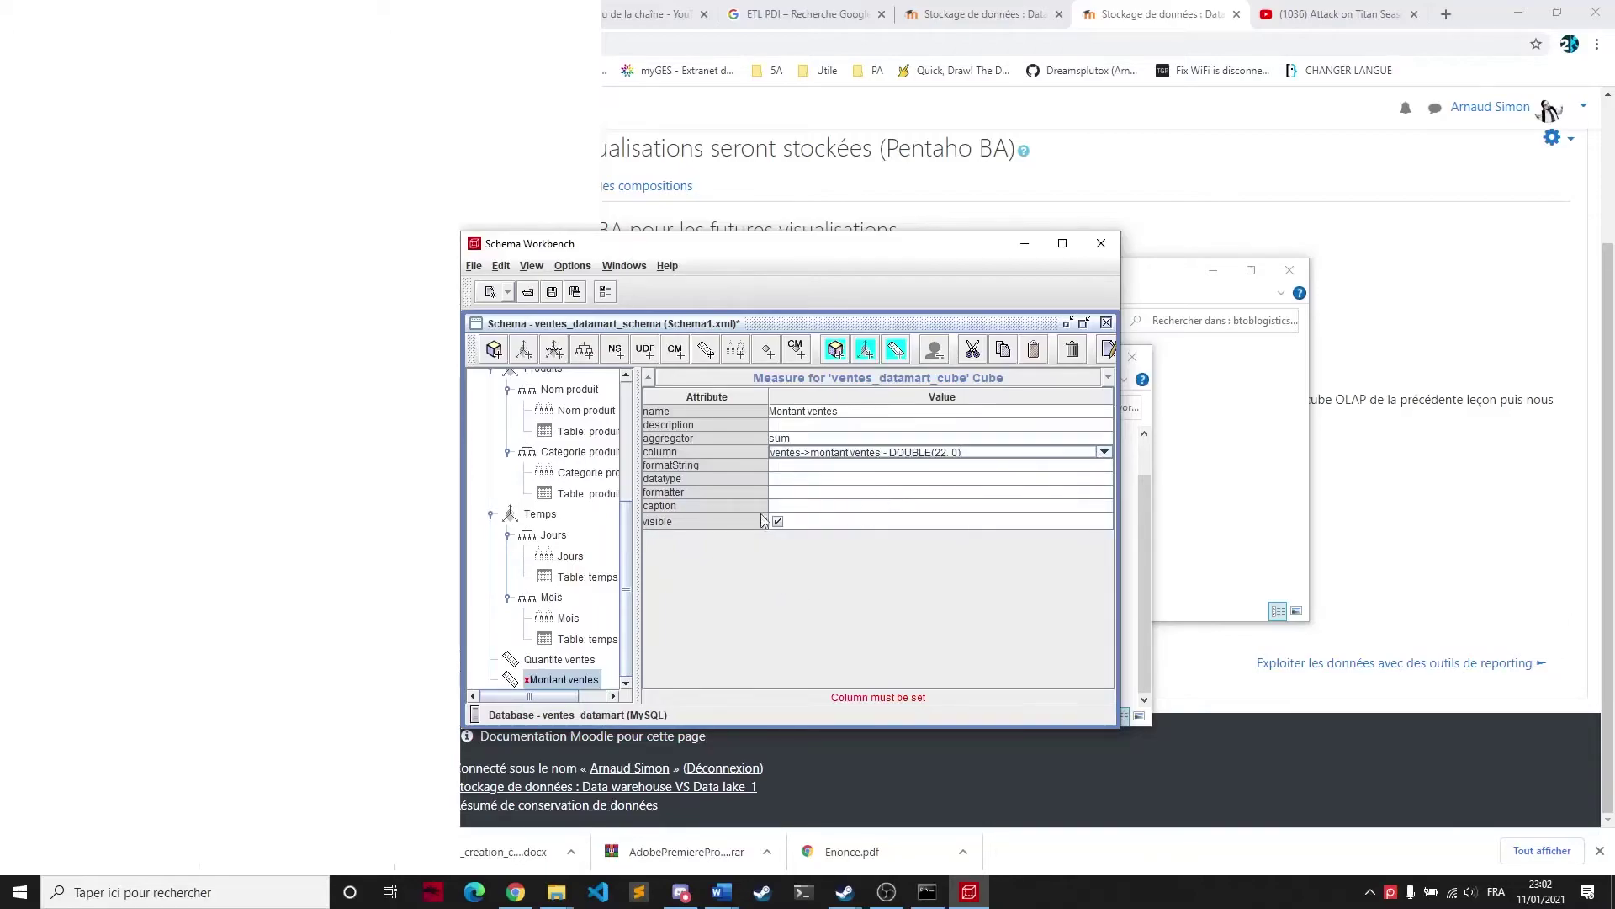
click(796, 479)
click(800, 506)
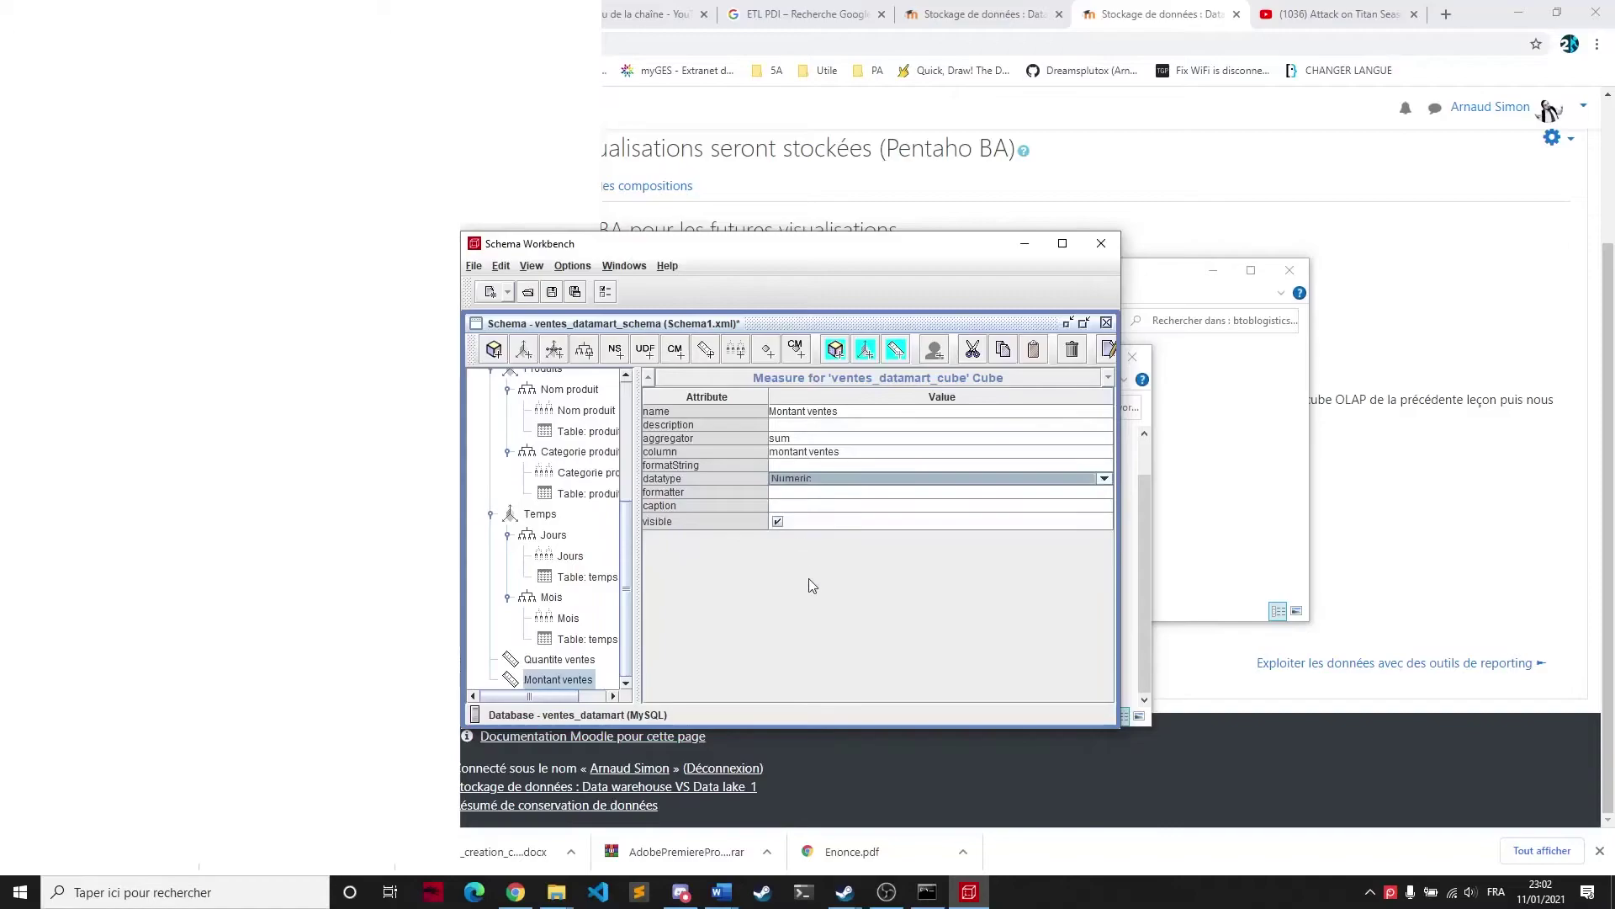
Give Montant ventes a $ format string and select the ventes_datamart_cube node
click(790, 466)
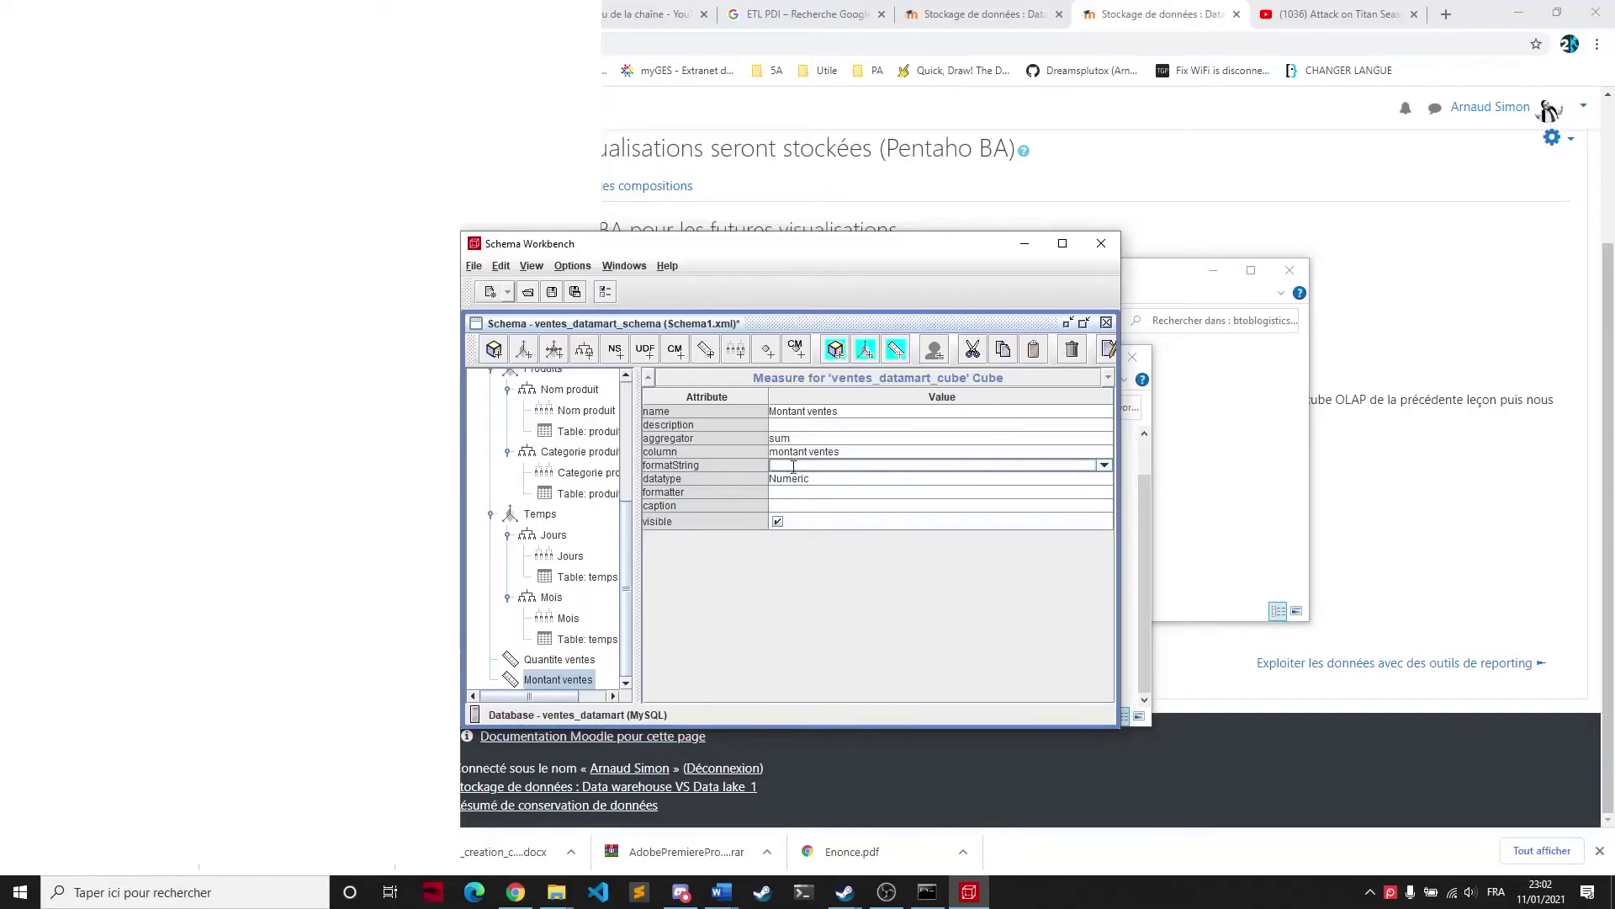
click(811, 473)
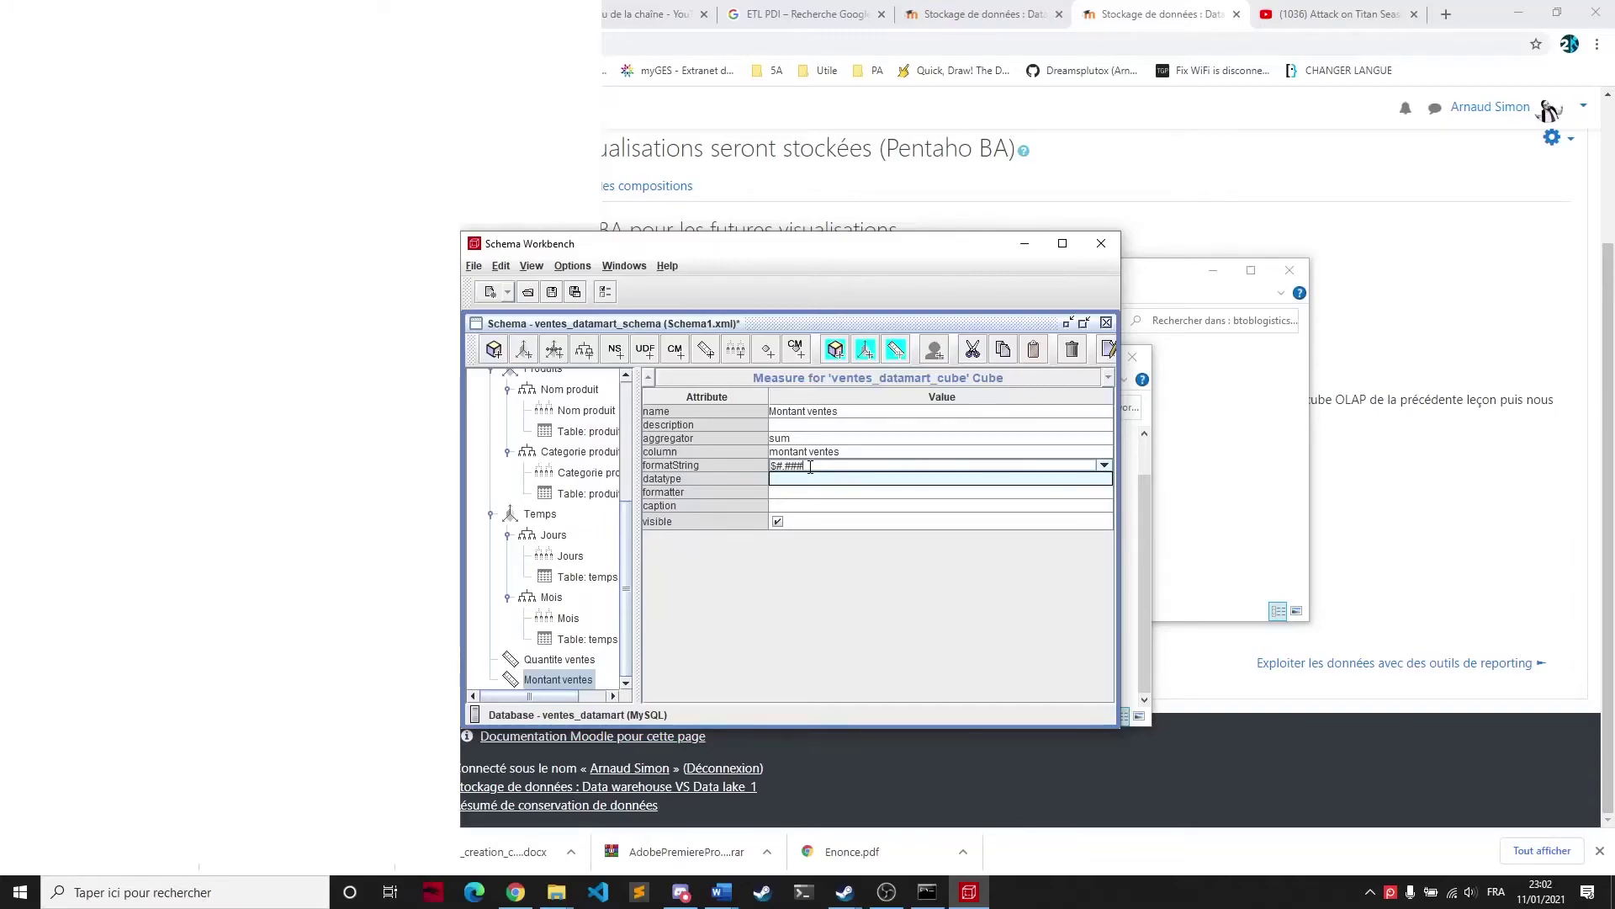
click(810, 583)
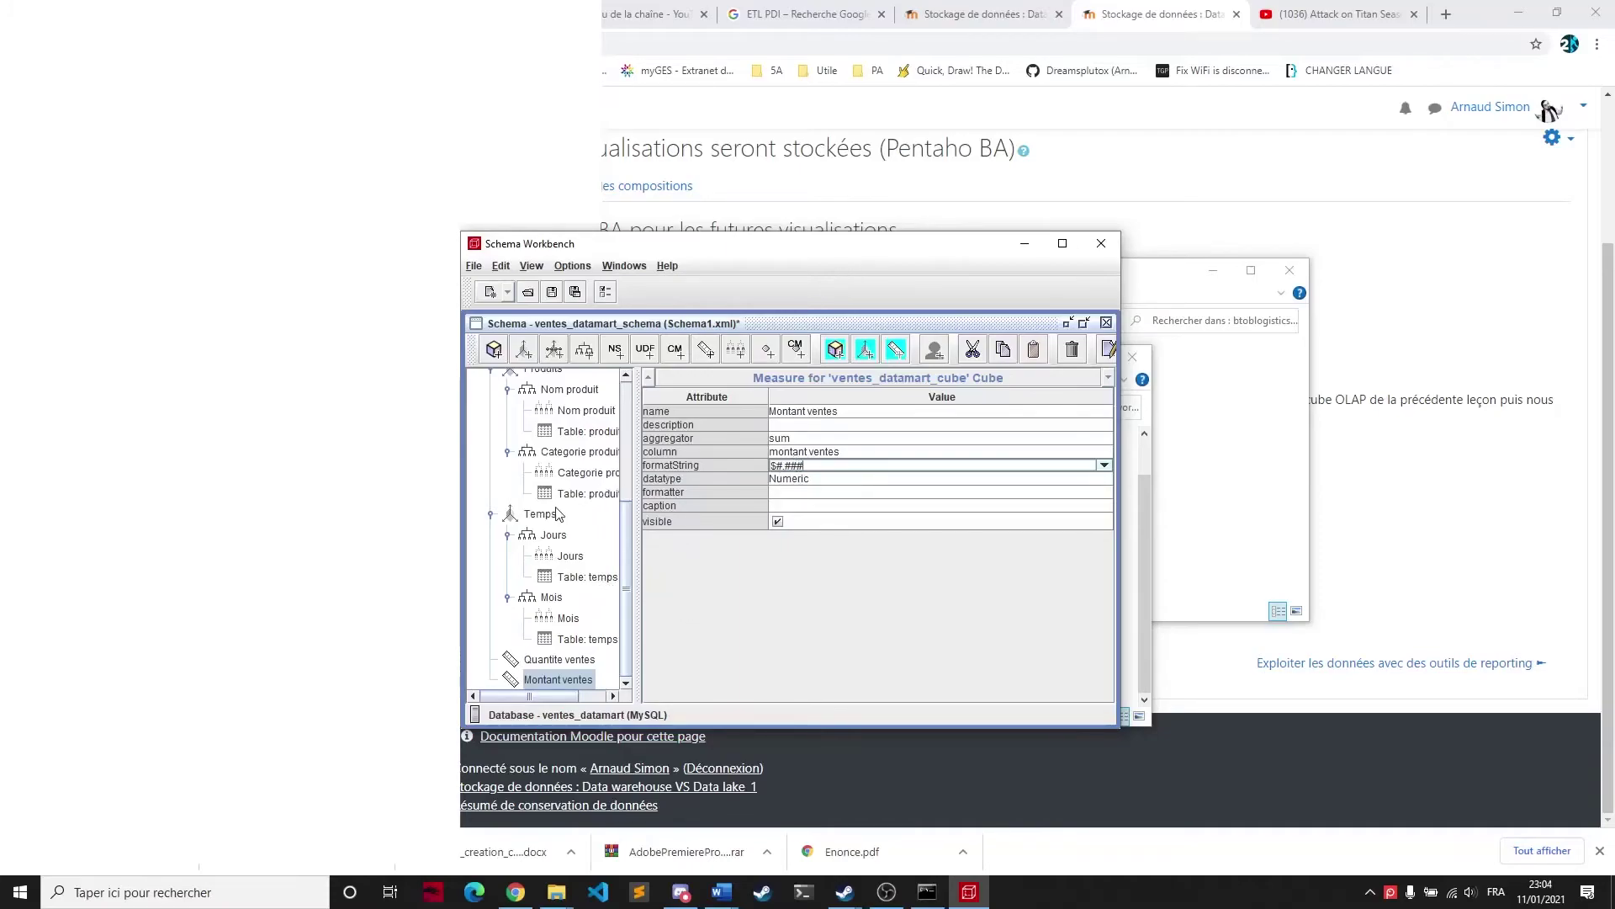
scroll(555, 505, up, 4)
click(559, 399)
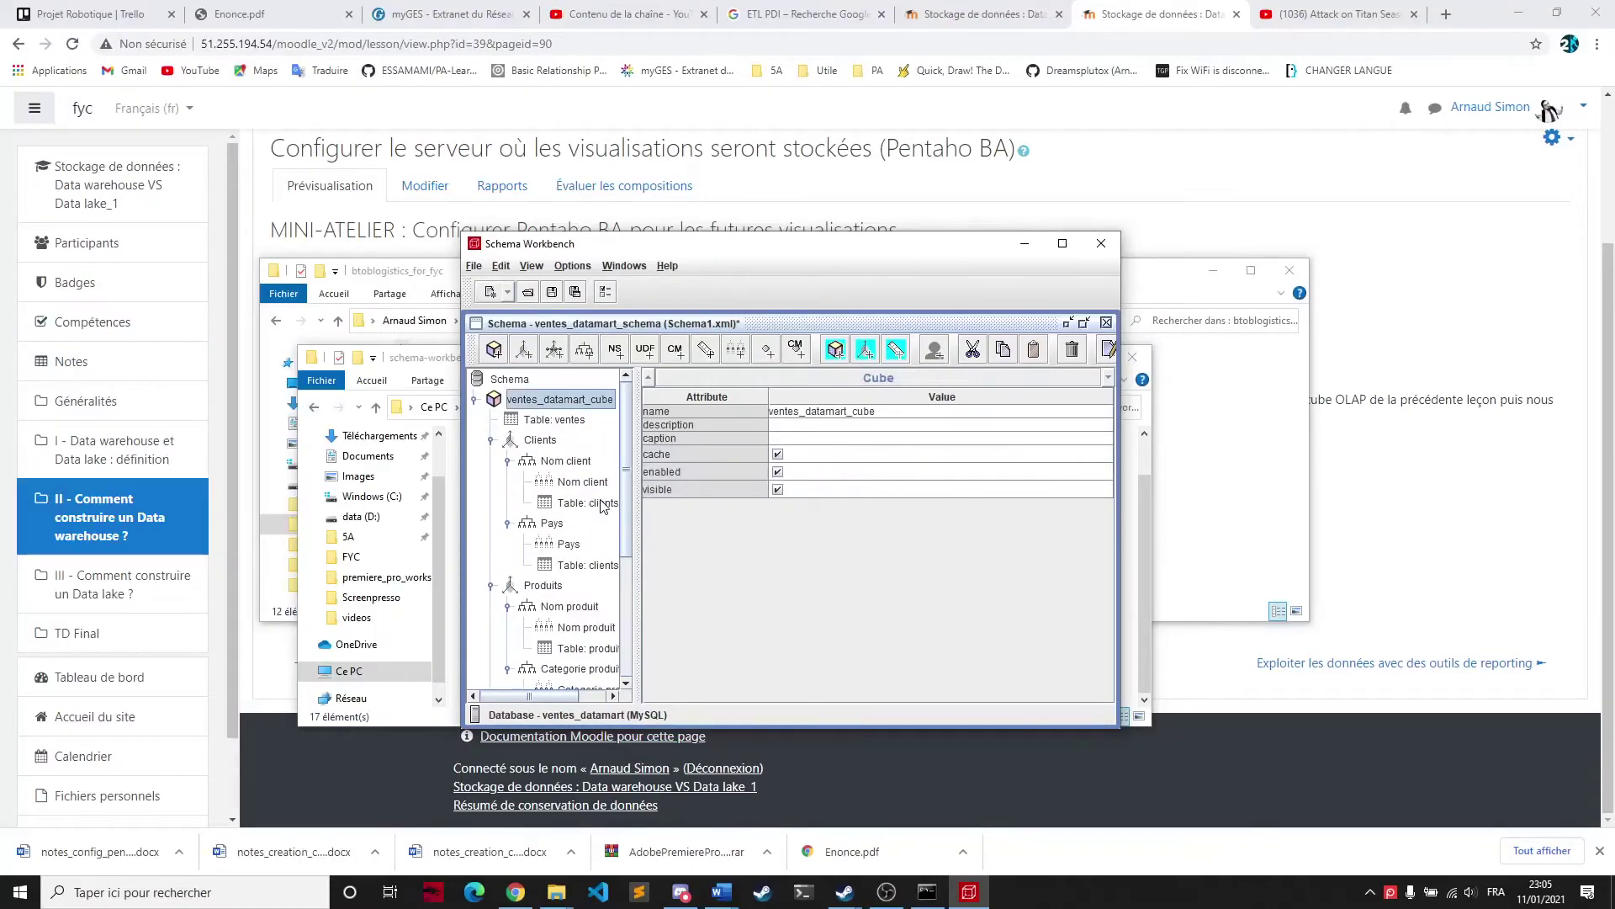
Set the ventes table's schema to ventes_datamart
click(573, 420)
click(816, 410)
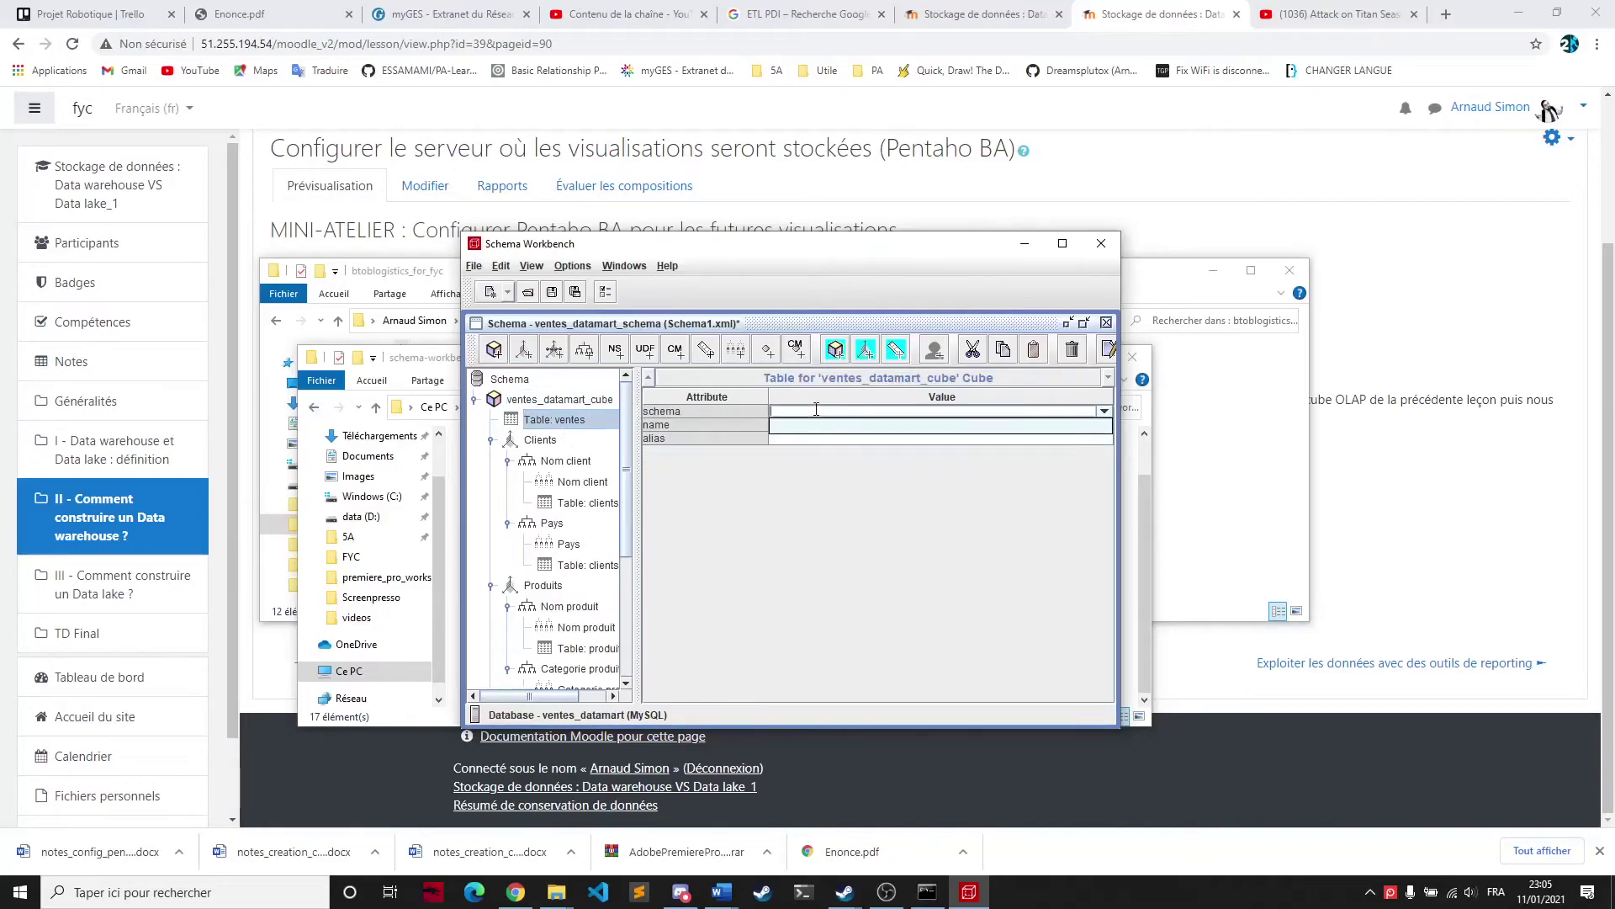
text(ventes_datamart)
key(Return)
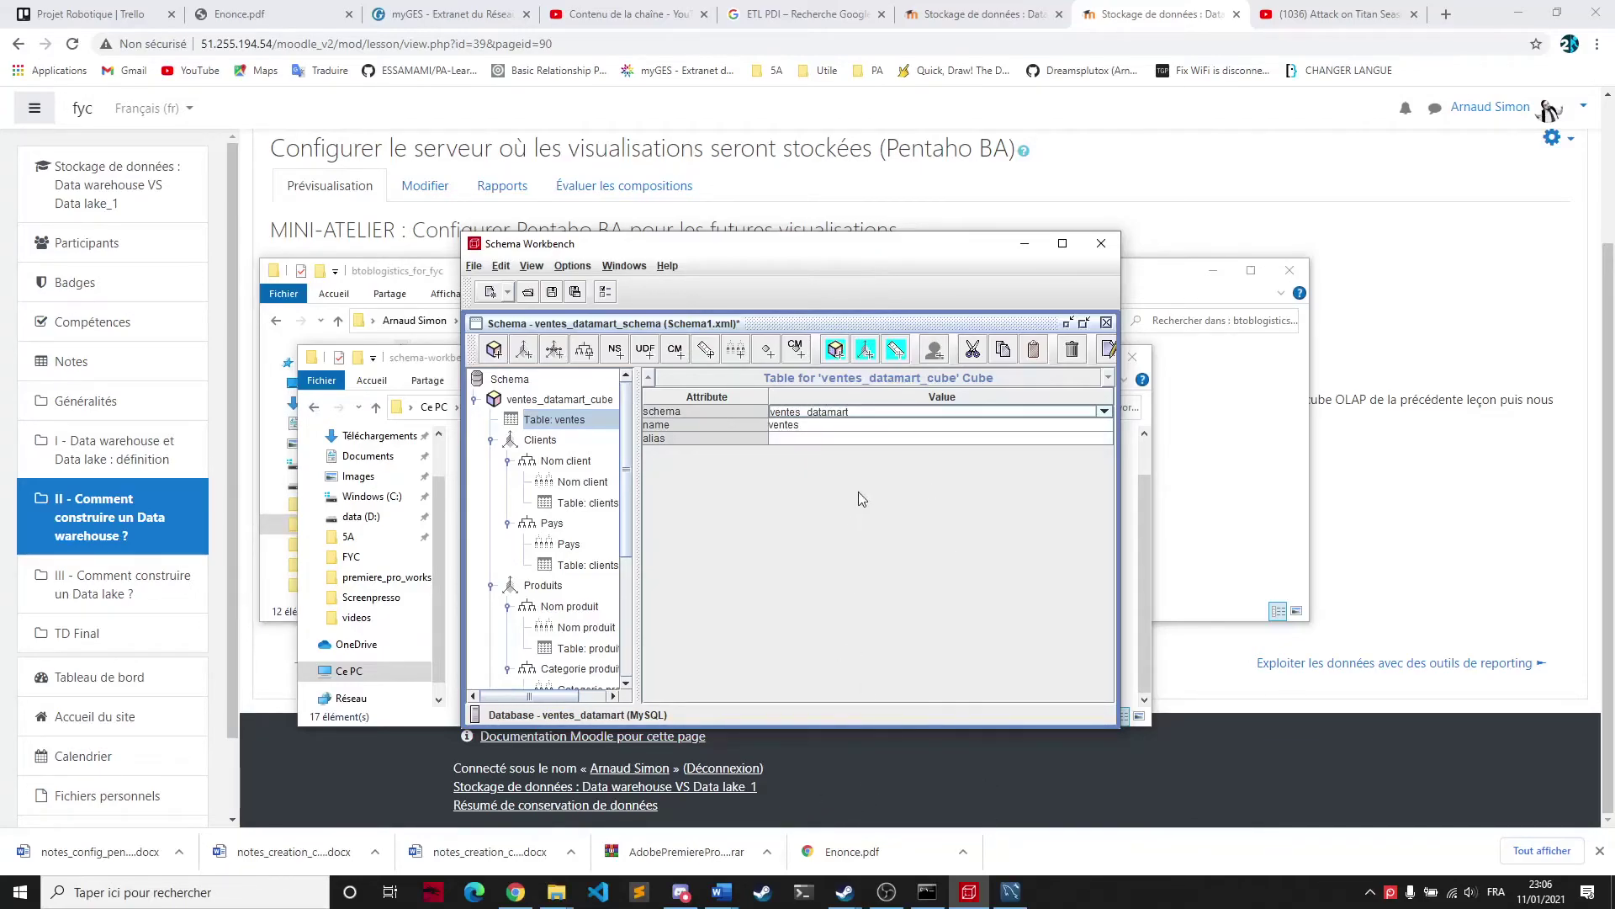
Confirm the ventes_datamart database name in MySQL Workbench, then minimize it
click(1012, 895)
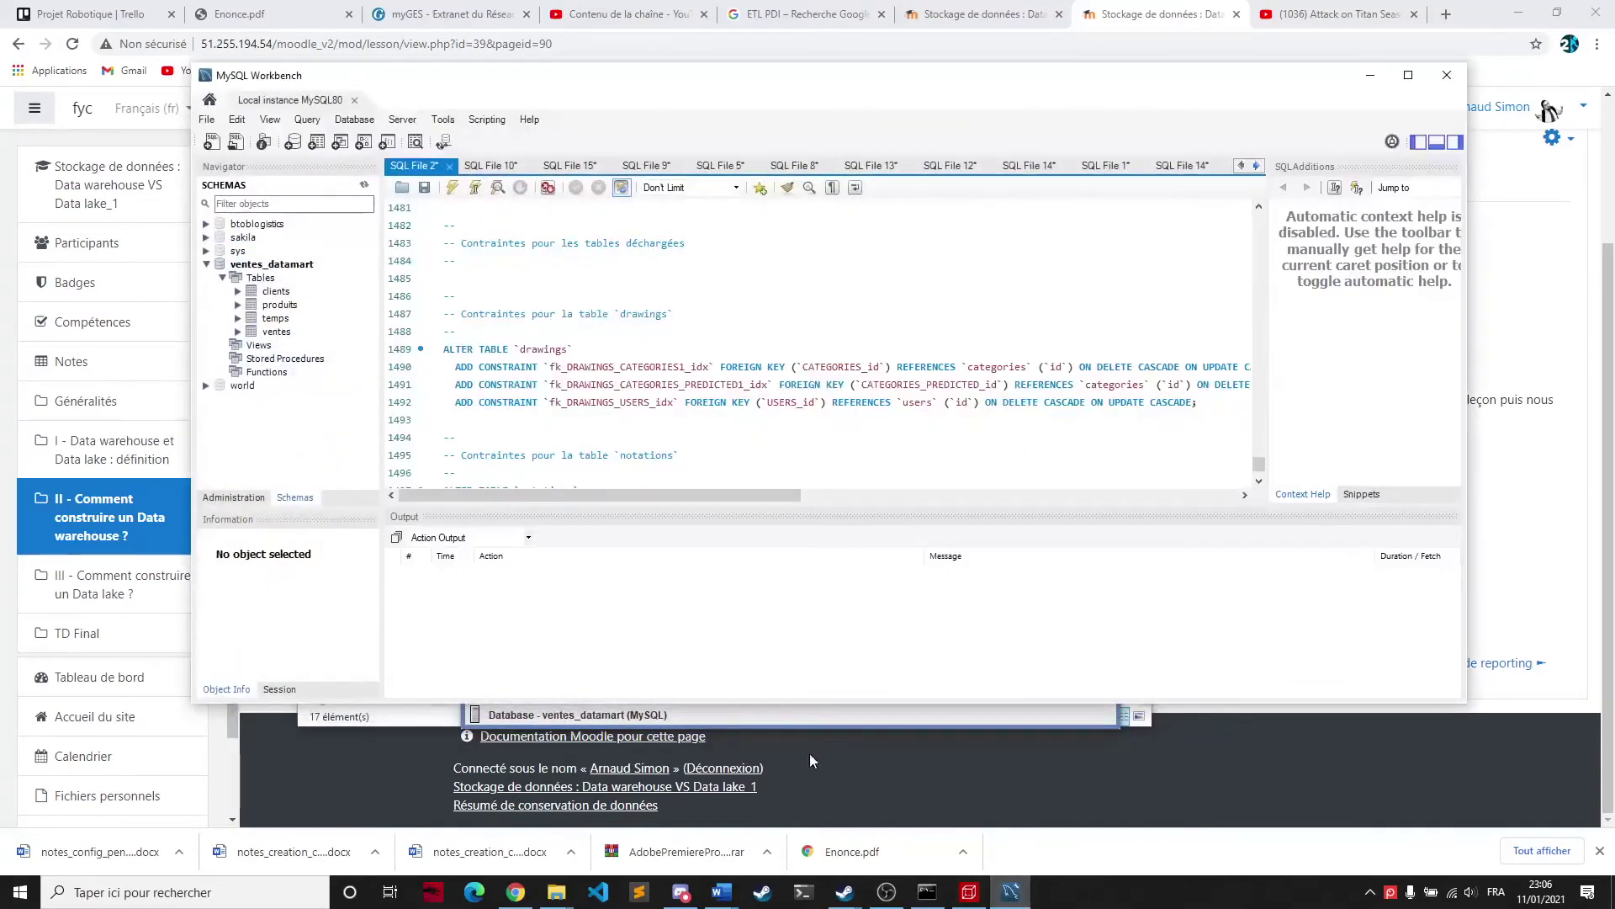
click(276, 265)
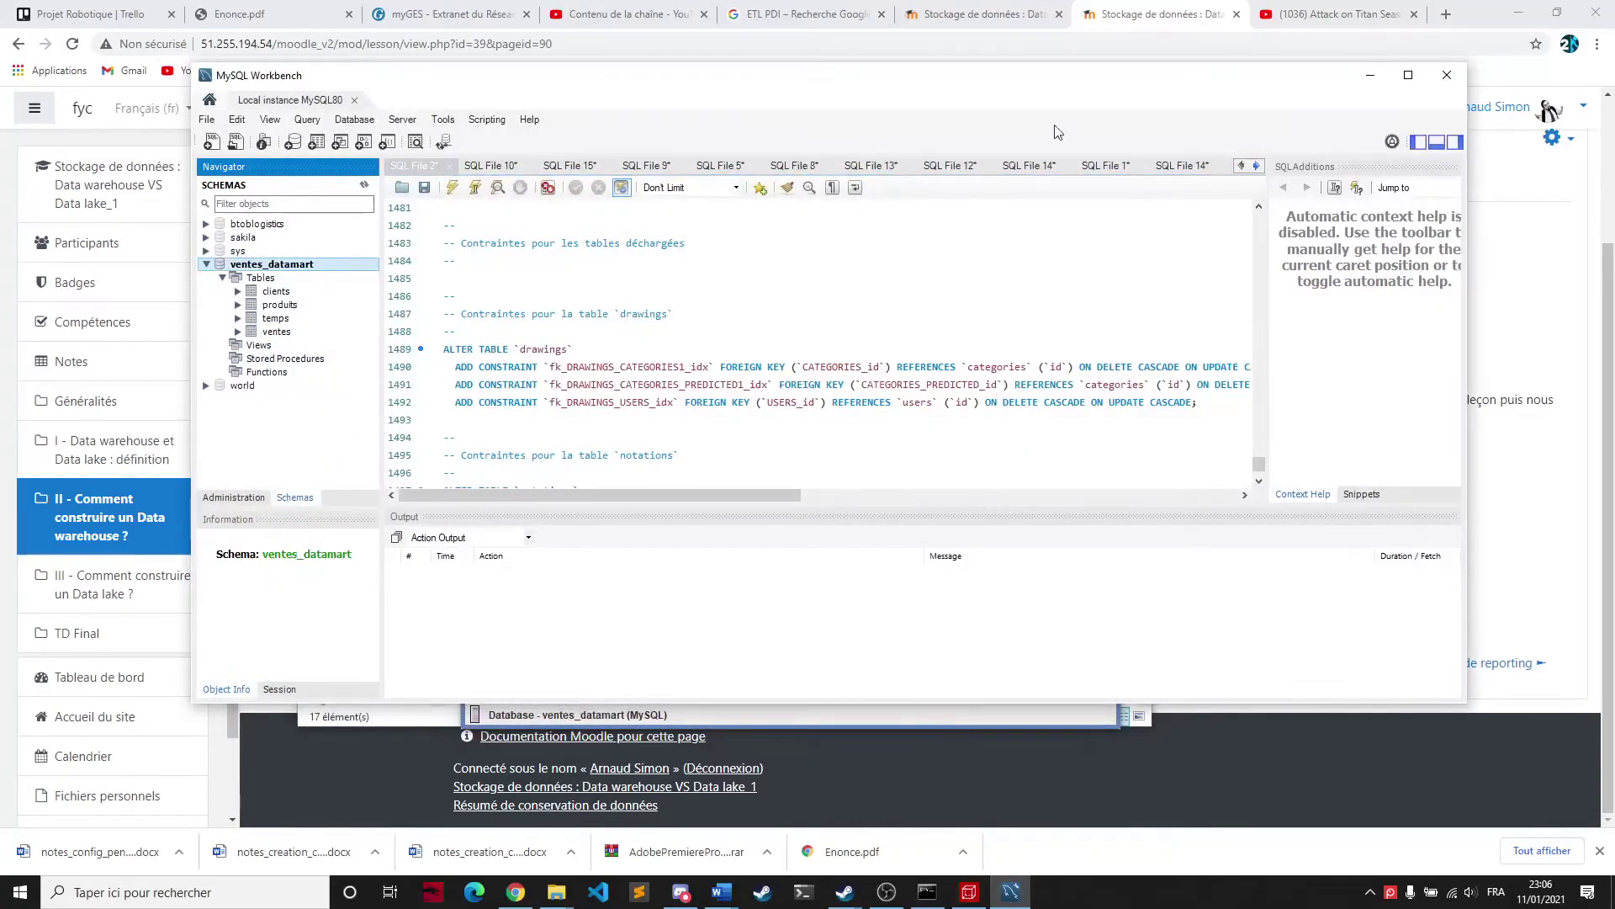
click(1370, 75)
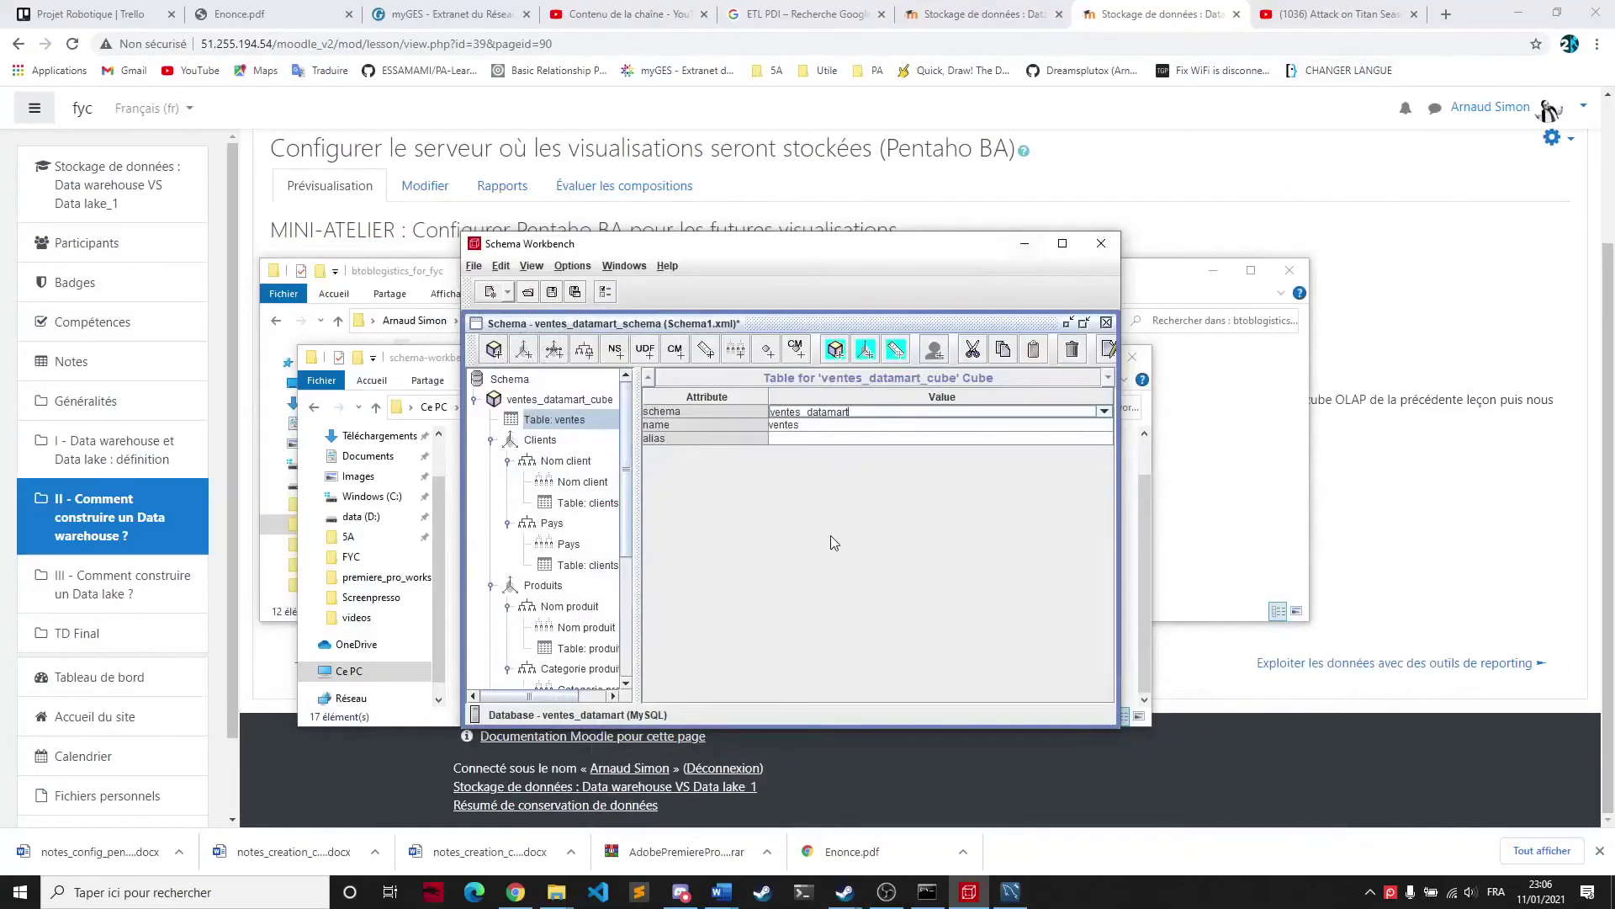
click(569, 461)
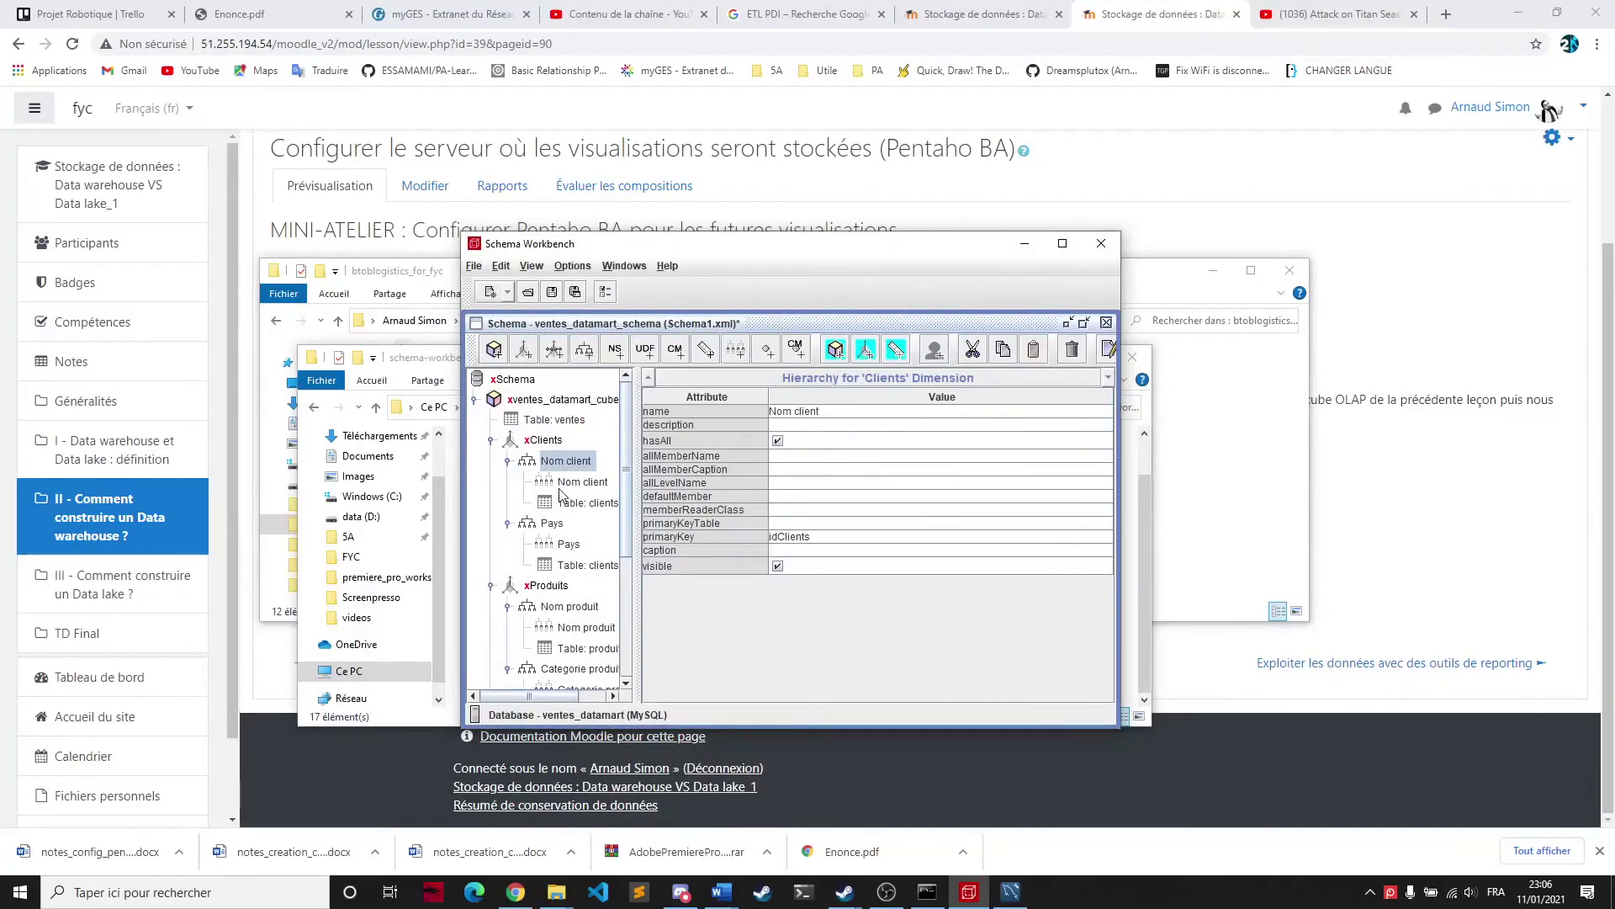
click(545, 440)
click(562, 421)
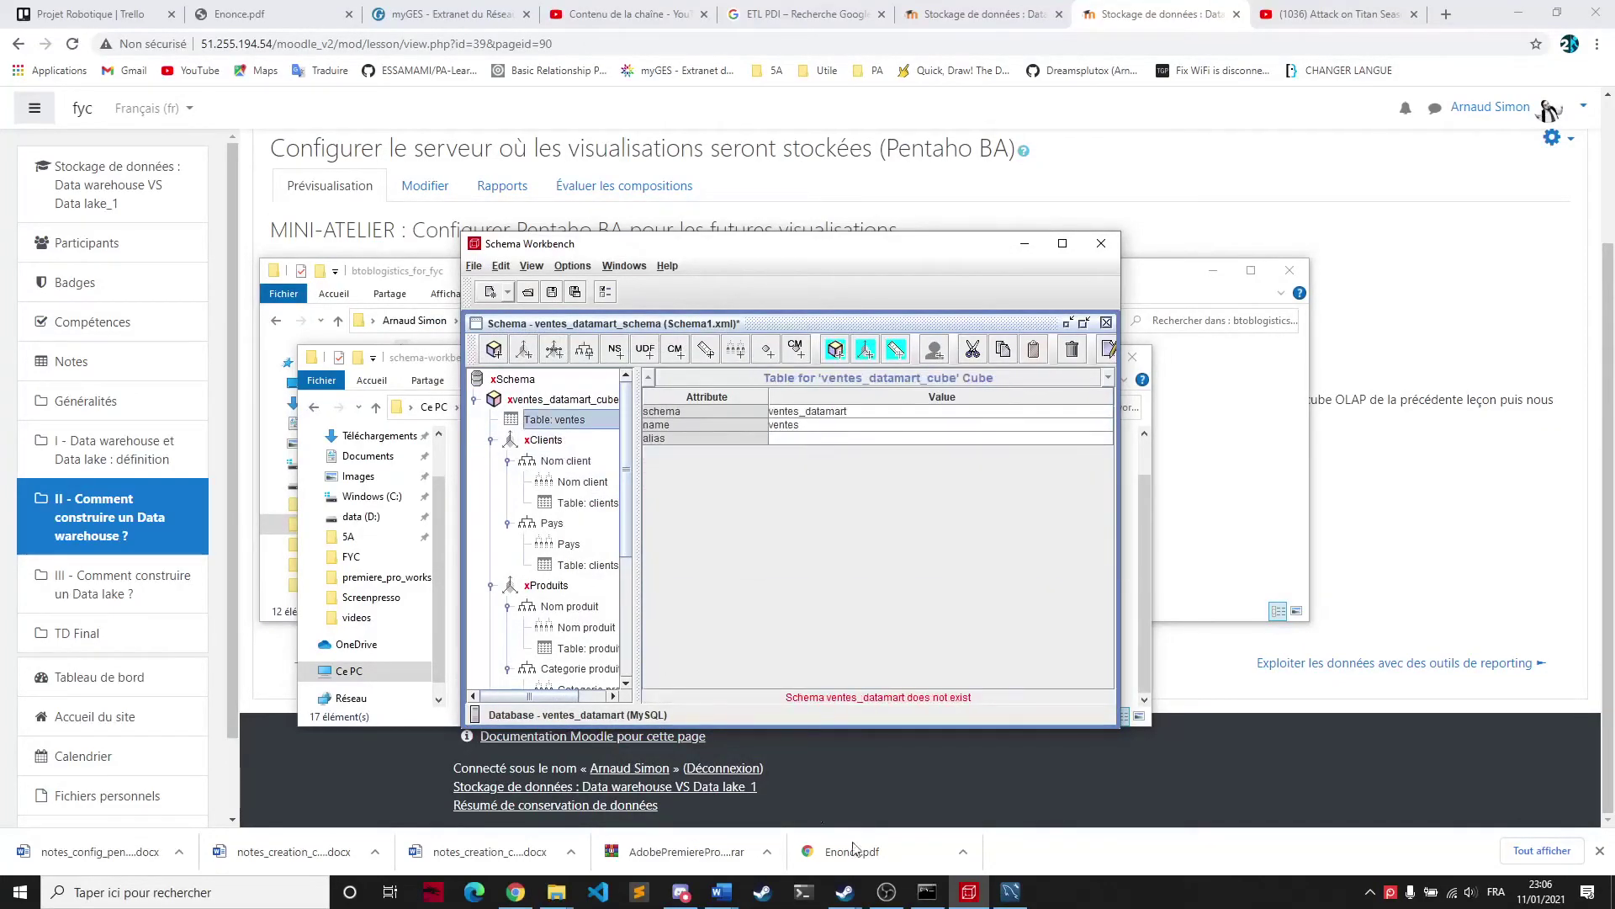
click(722, 892)
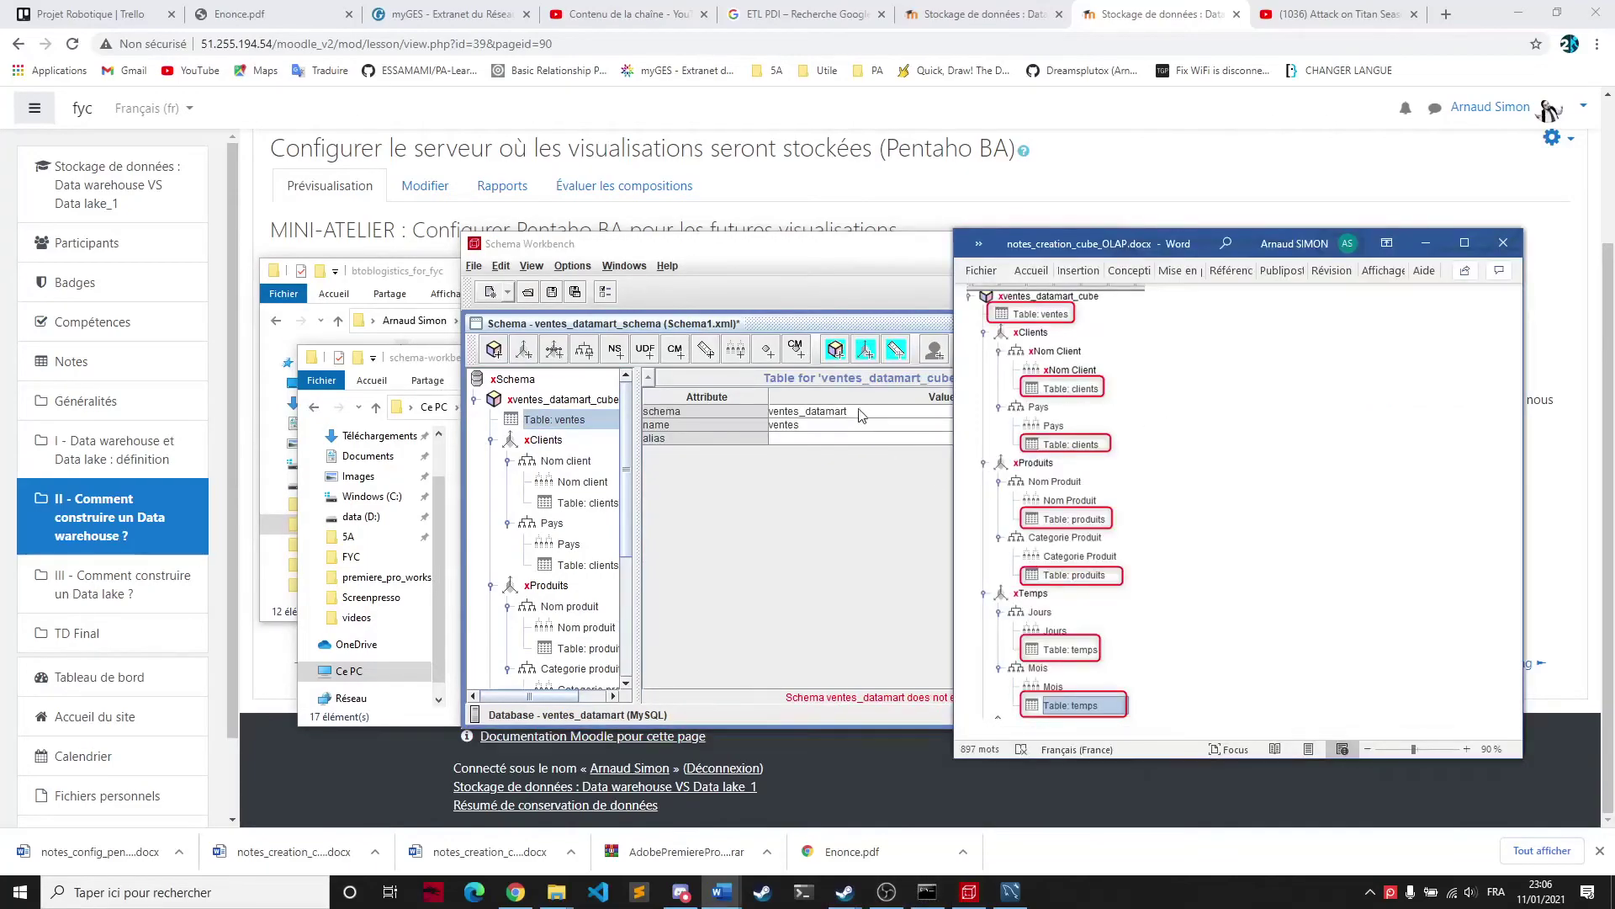
click(985, 418)
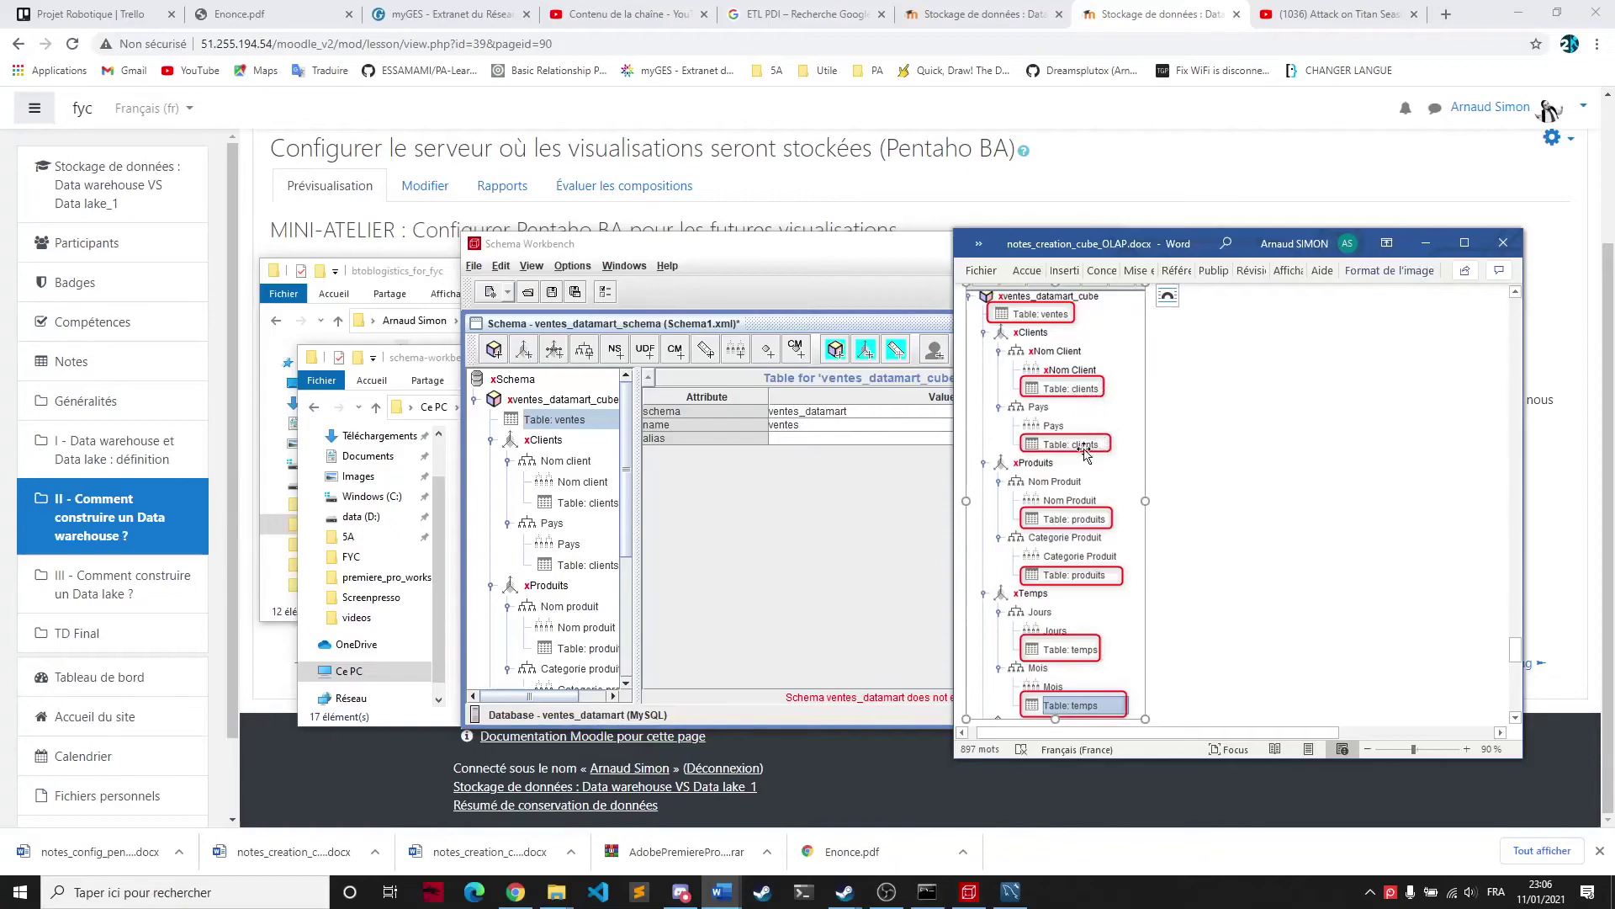
key(super+Down)
click(580, 503)
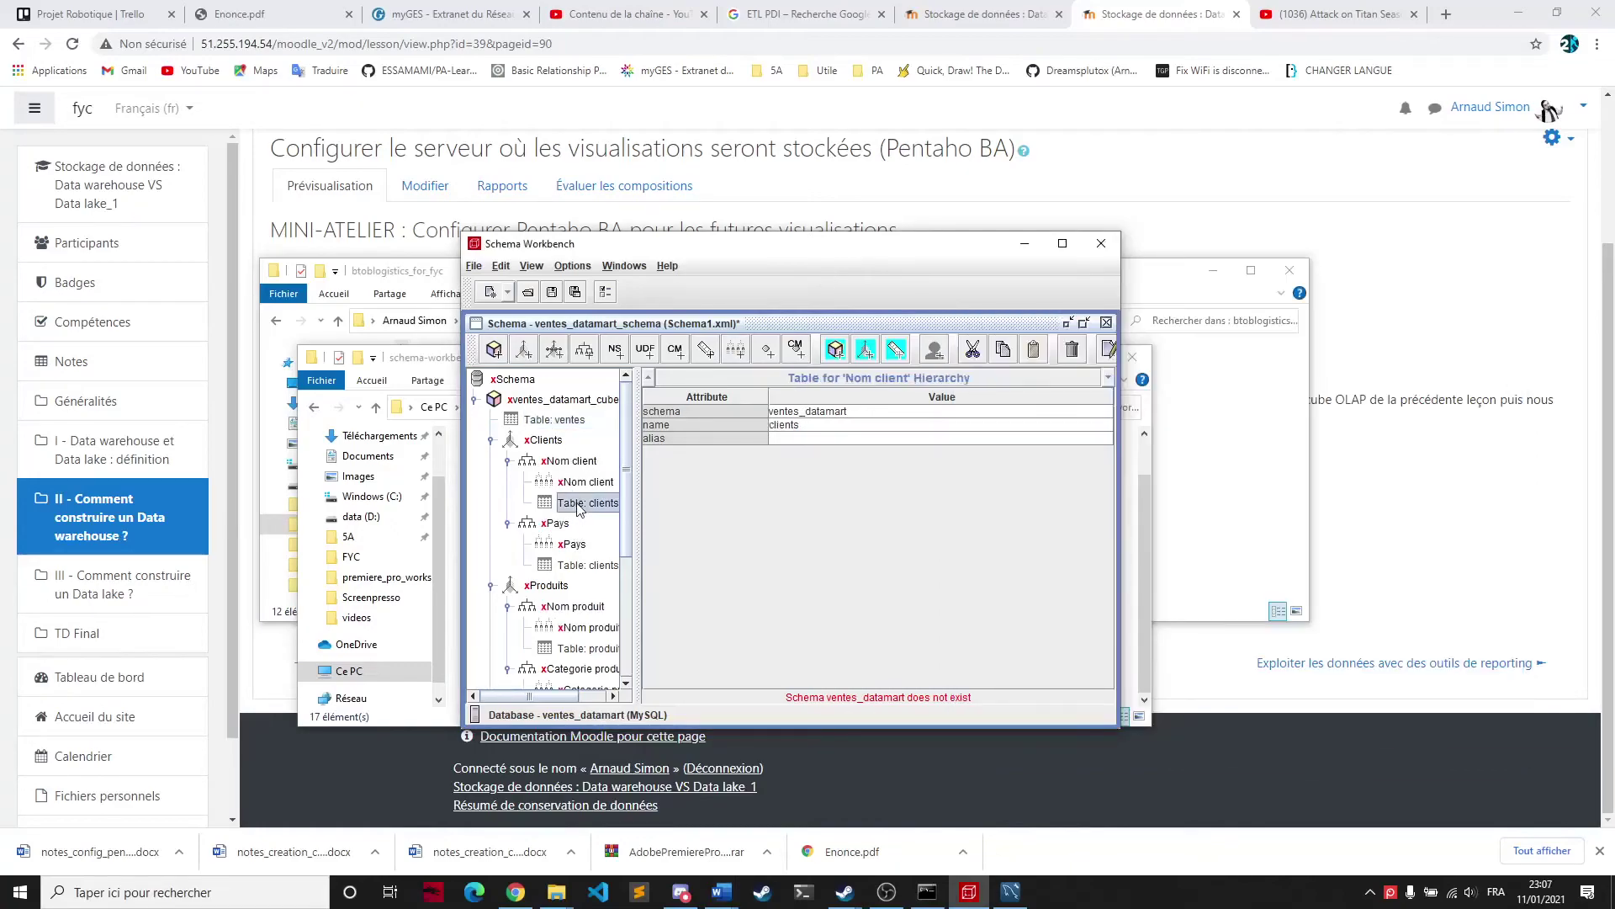
click(580, 565)
scroll(579, 567, down, 1)
click(576, 593)
click(589, 650)
scroll(593, 580, down, 2)
click(581, 608)
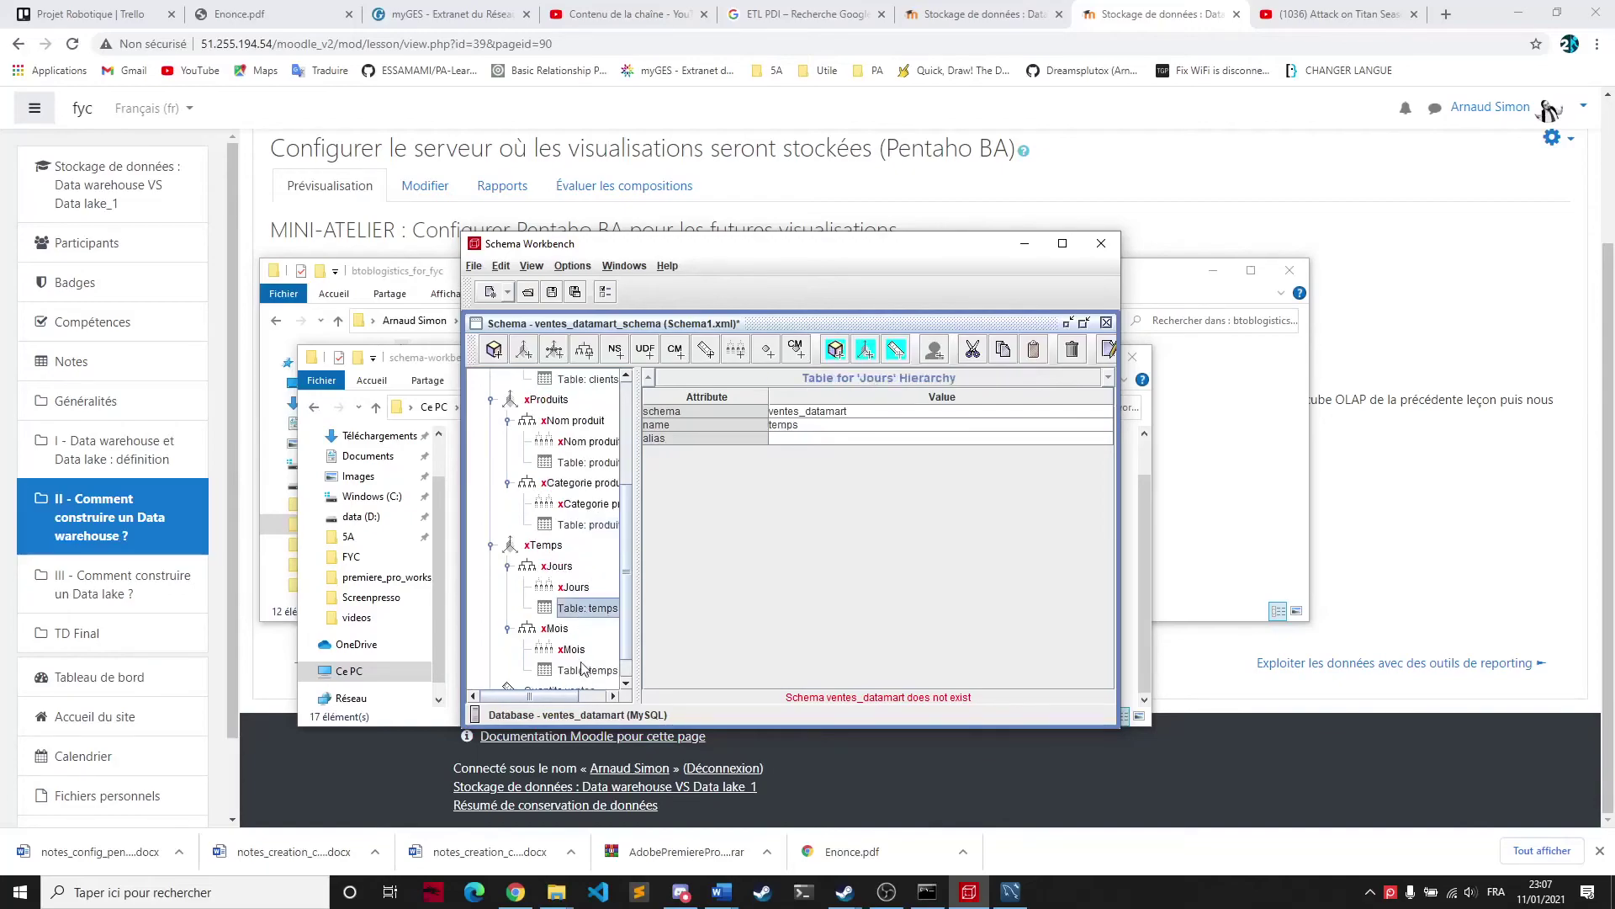
click(585, 669)
scroll(568, 562, up, 3)
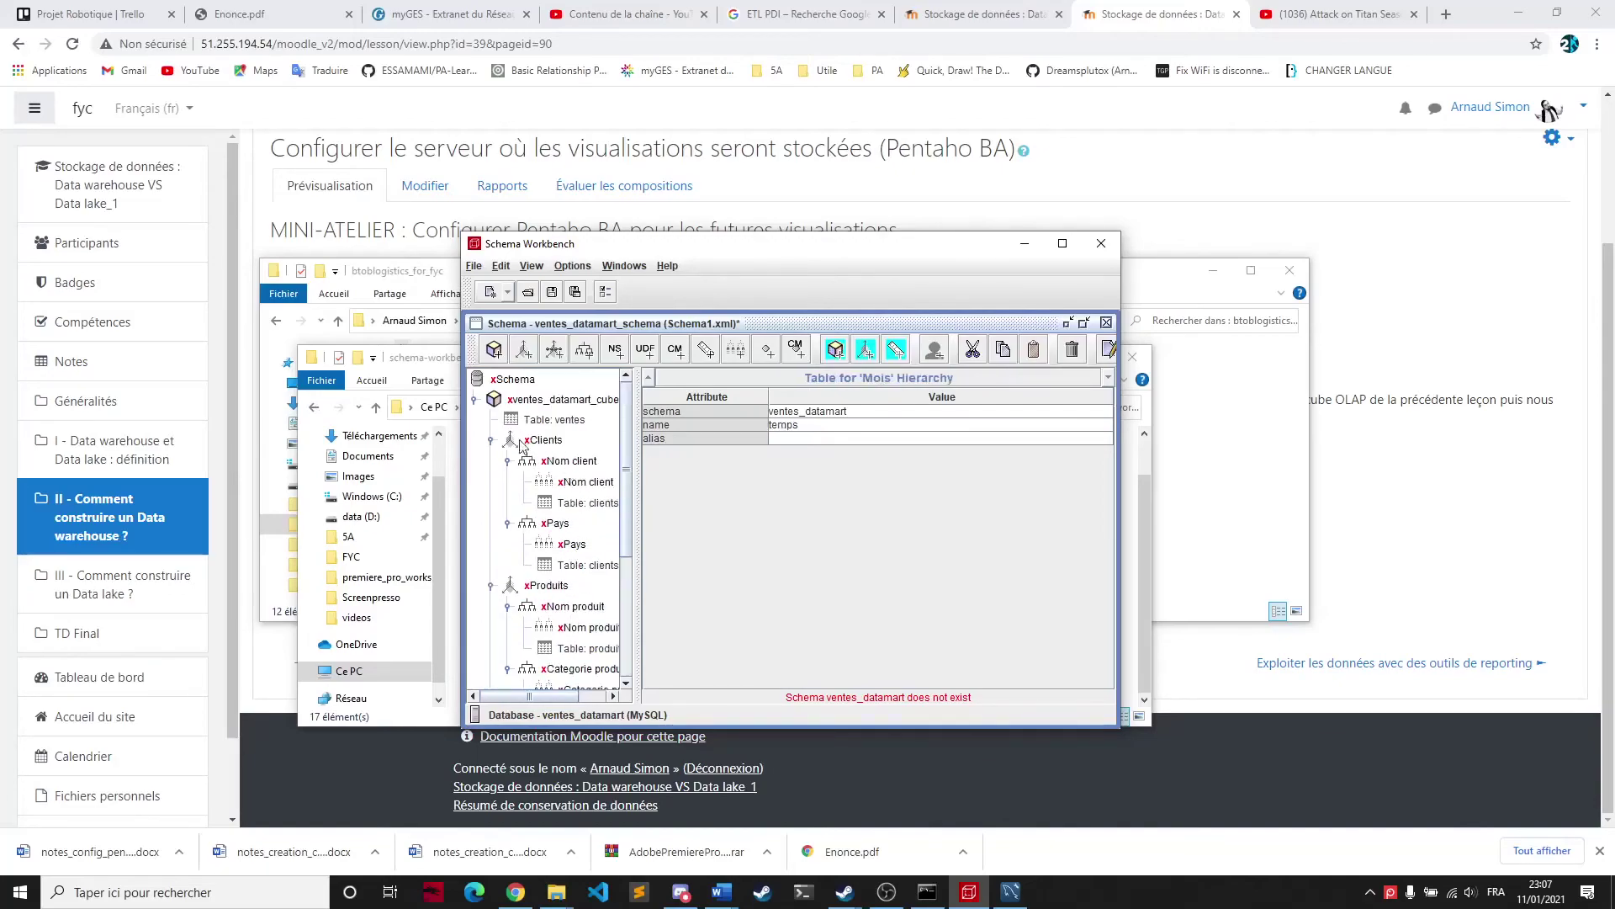
drag(810, 260, 802, 257)
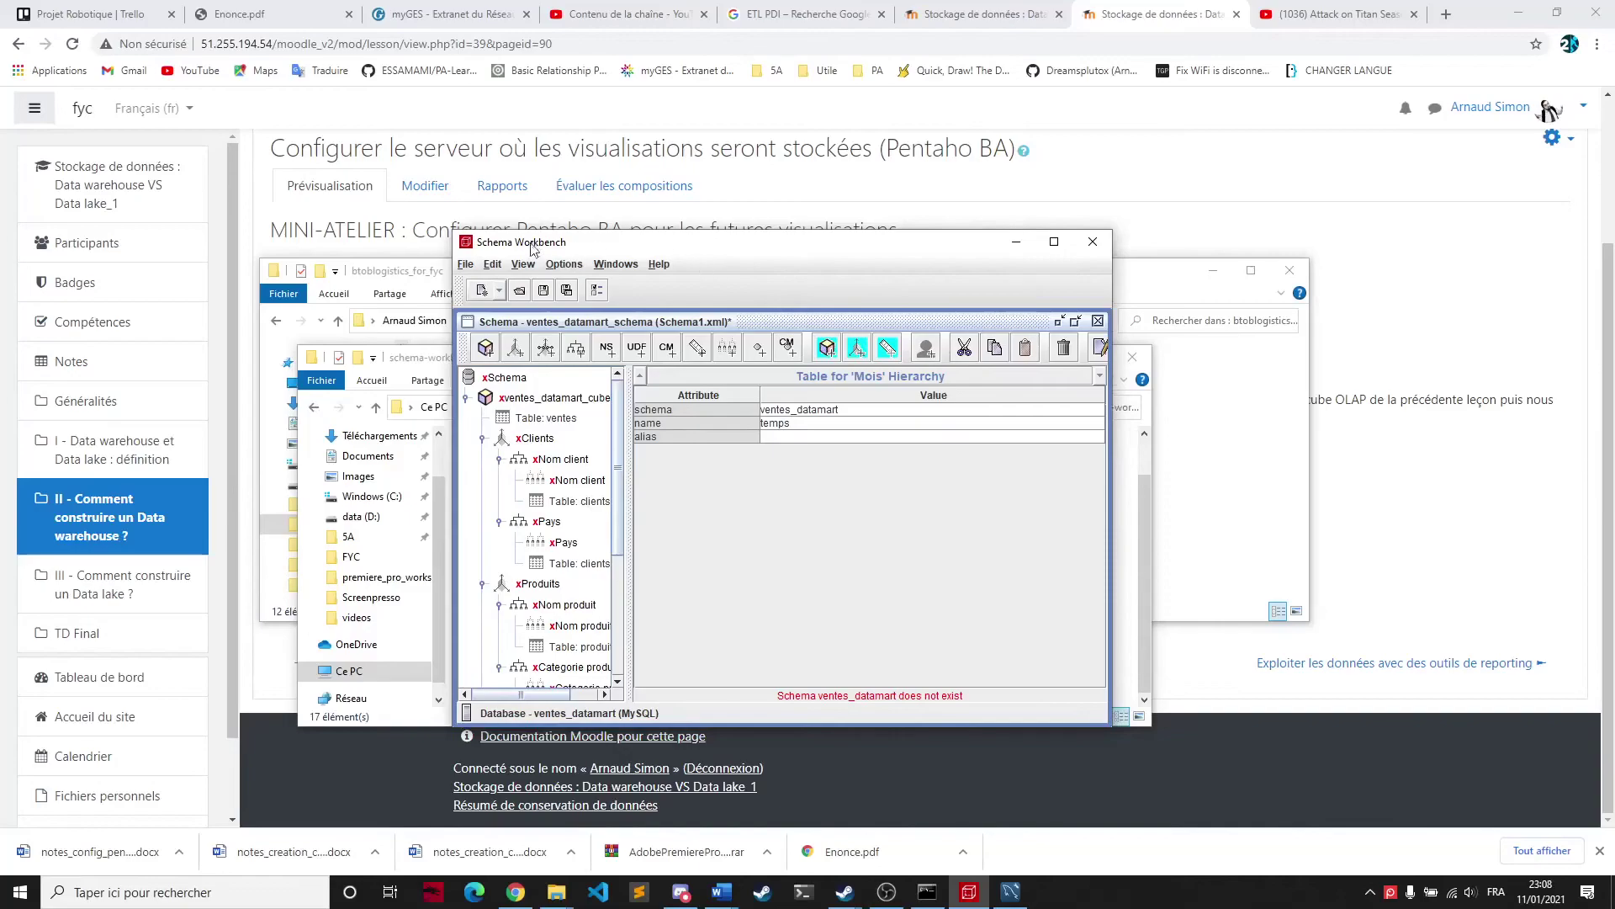
Browse the Save As dialog to D:\Pentaho\schema-workbench
click(567, 291)
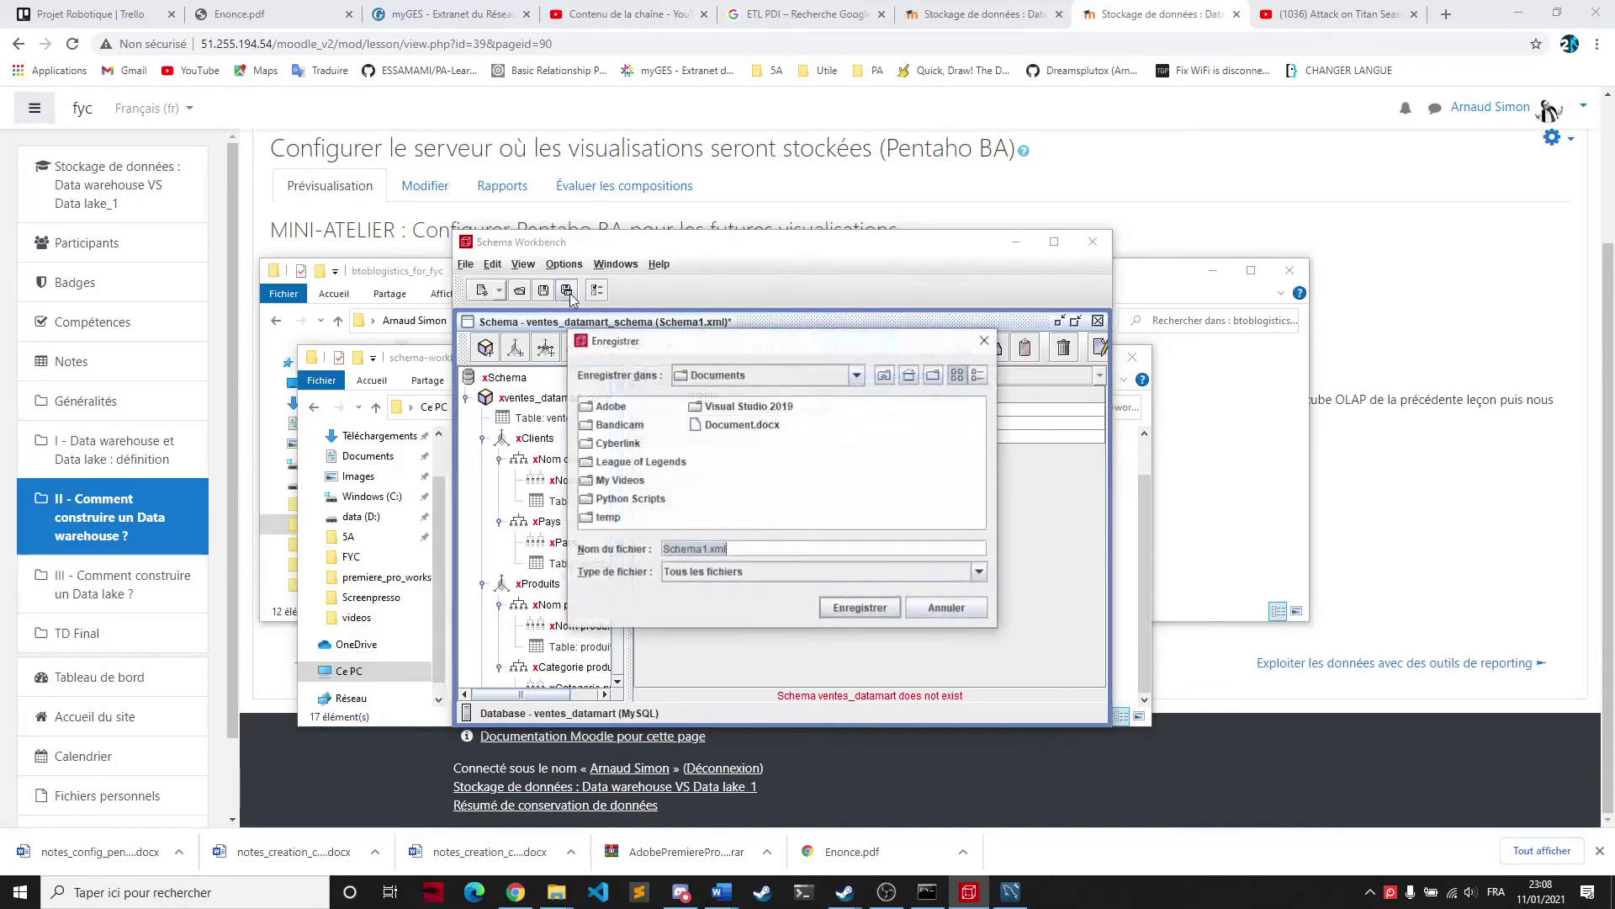
click(858, 376)
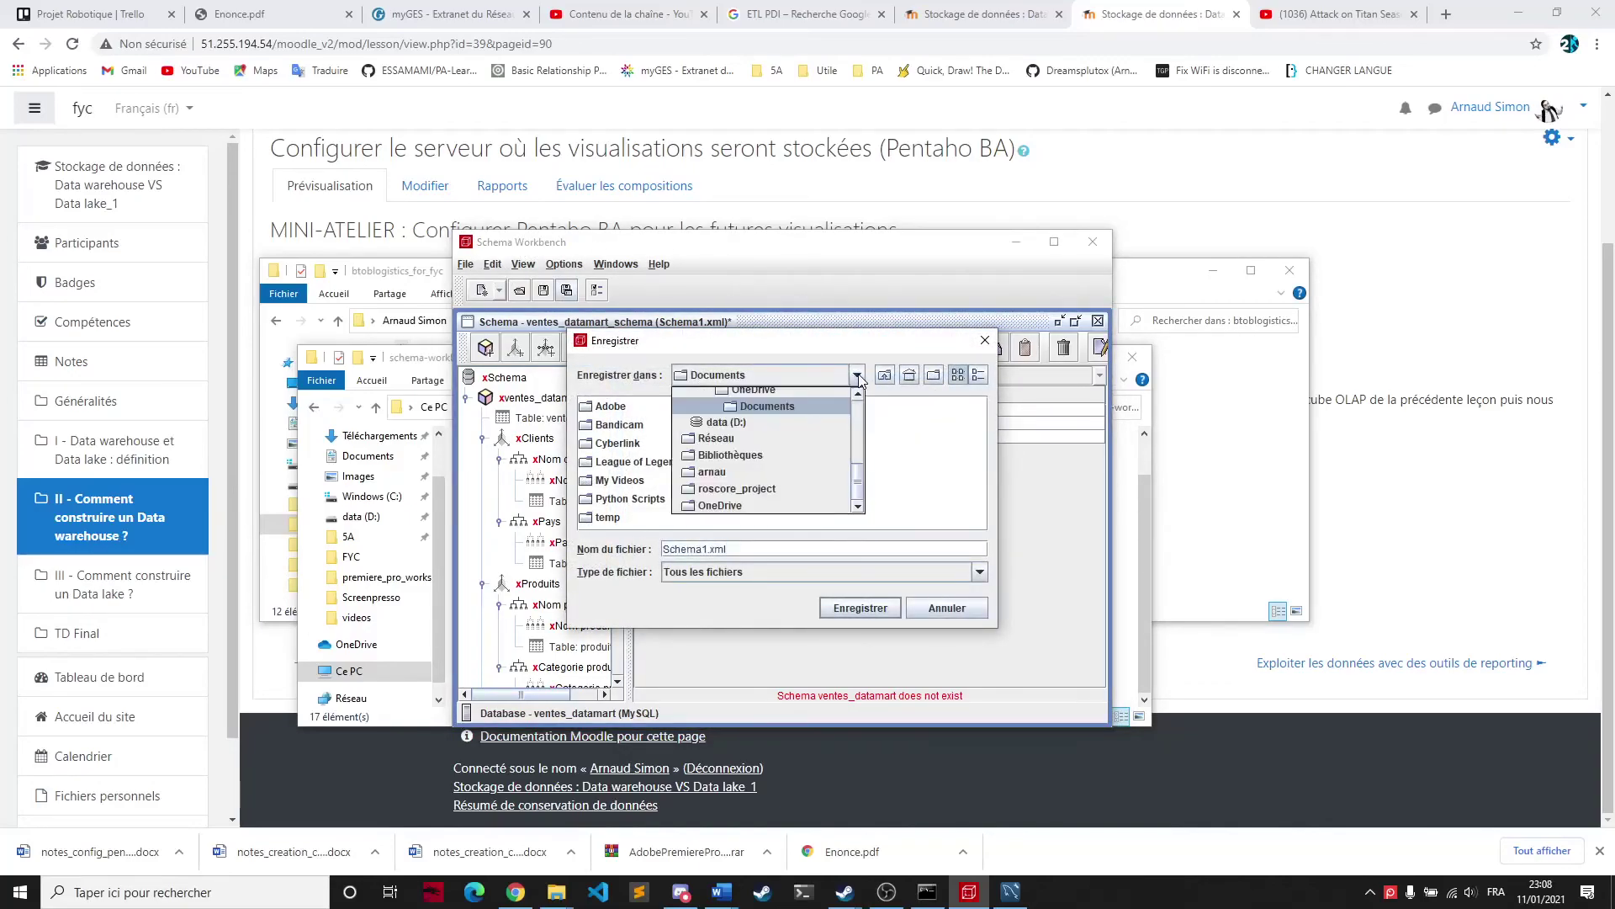
scroll(771, 455, up, 2)
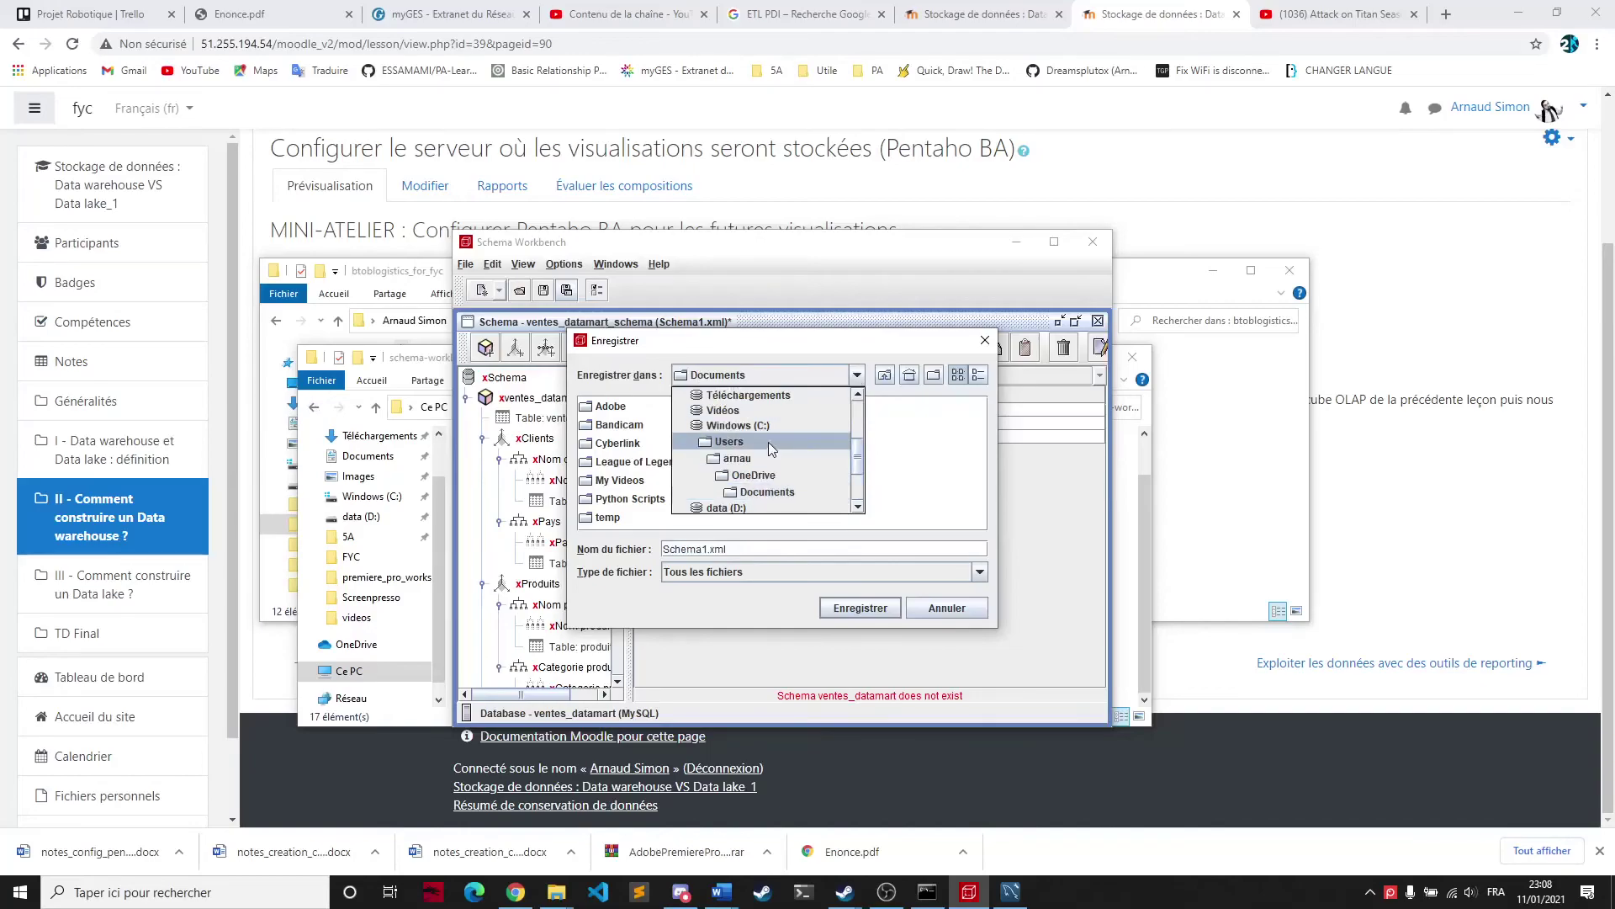
scroll(767, 446, down, 3)
click(816, 465)
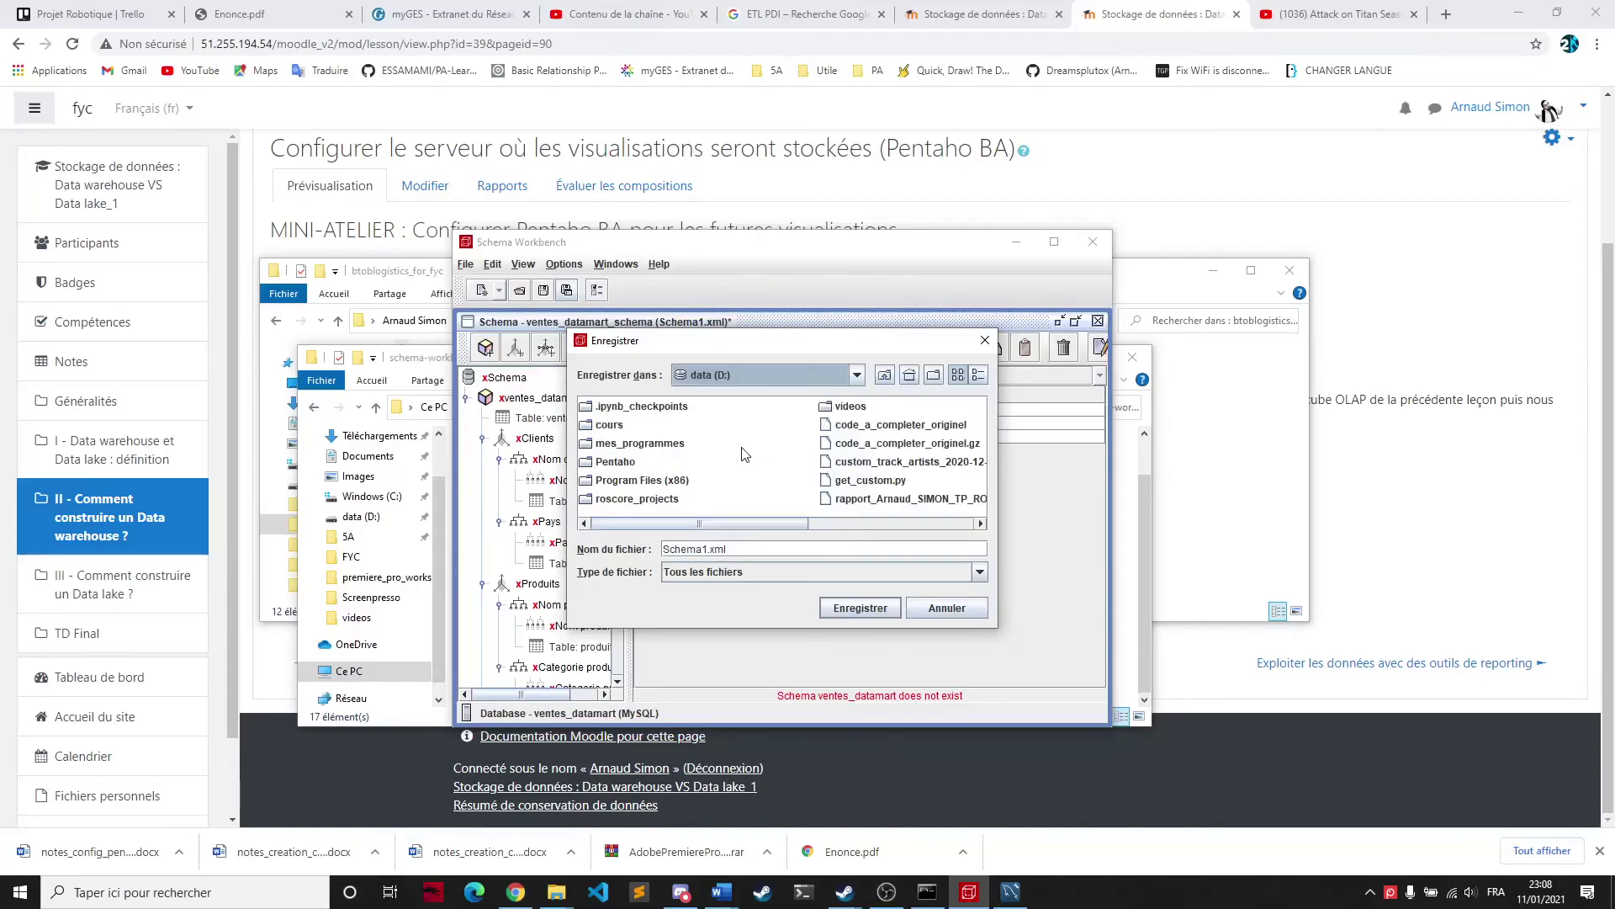
double_click(613, 461)
double_click(664, 455)
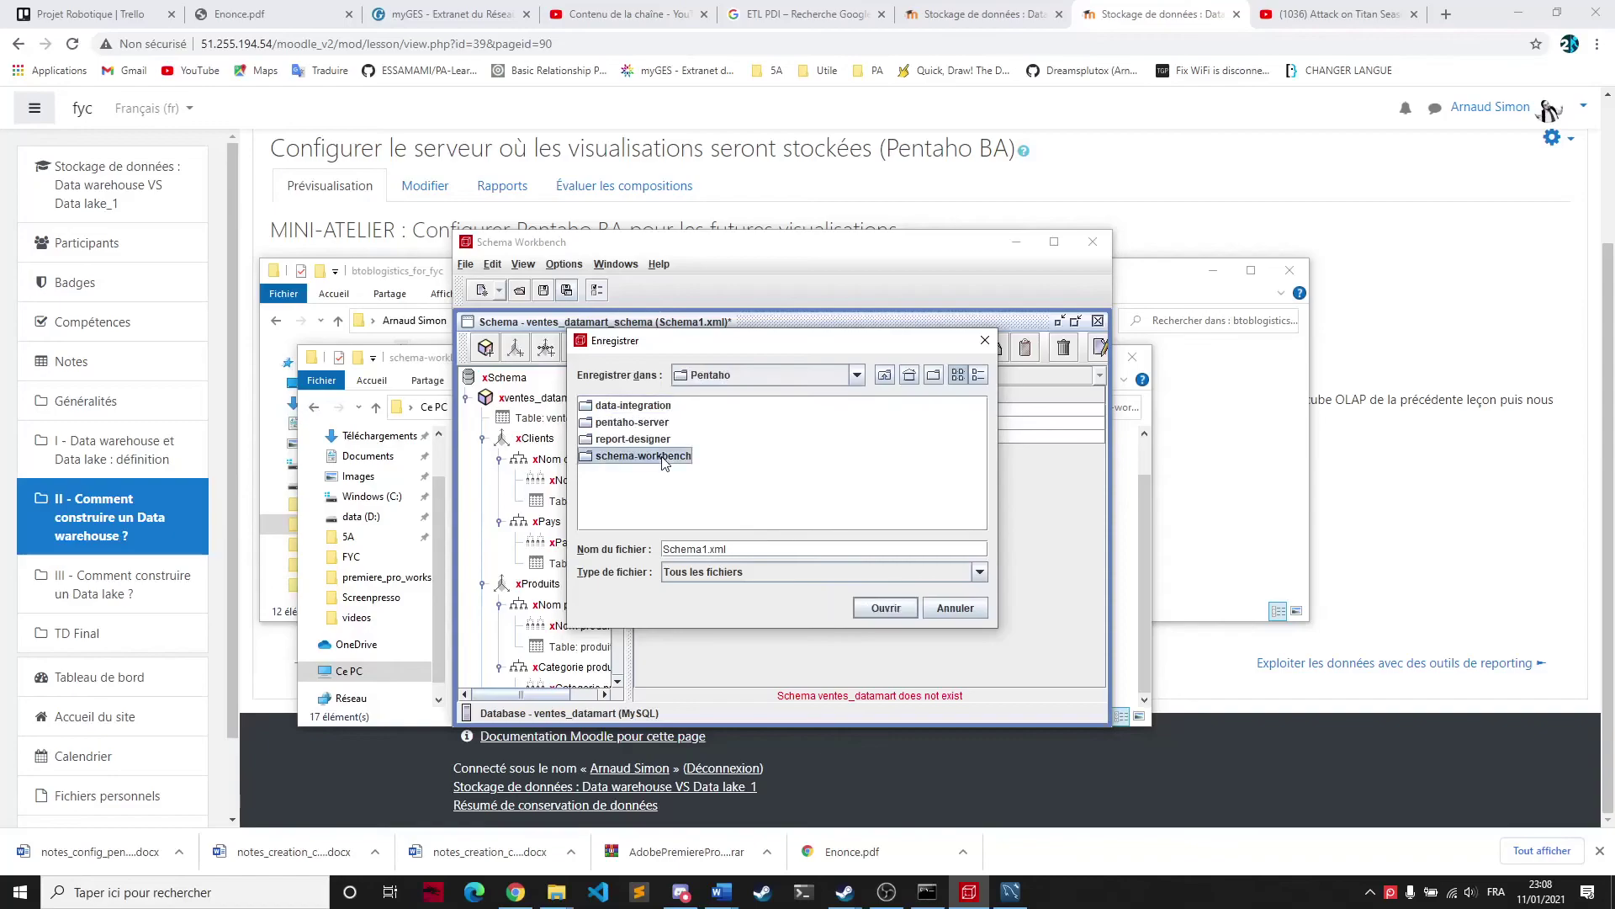
Save as cube_ventes_datamart.xml, then minimize Schema Workbench and the schema-workbench folder window
drag(705, 543, 612, 547)
text(cube_ventes_datamart)
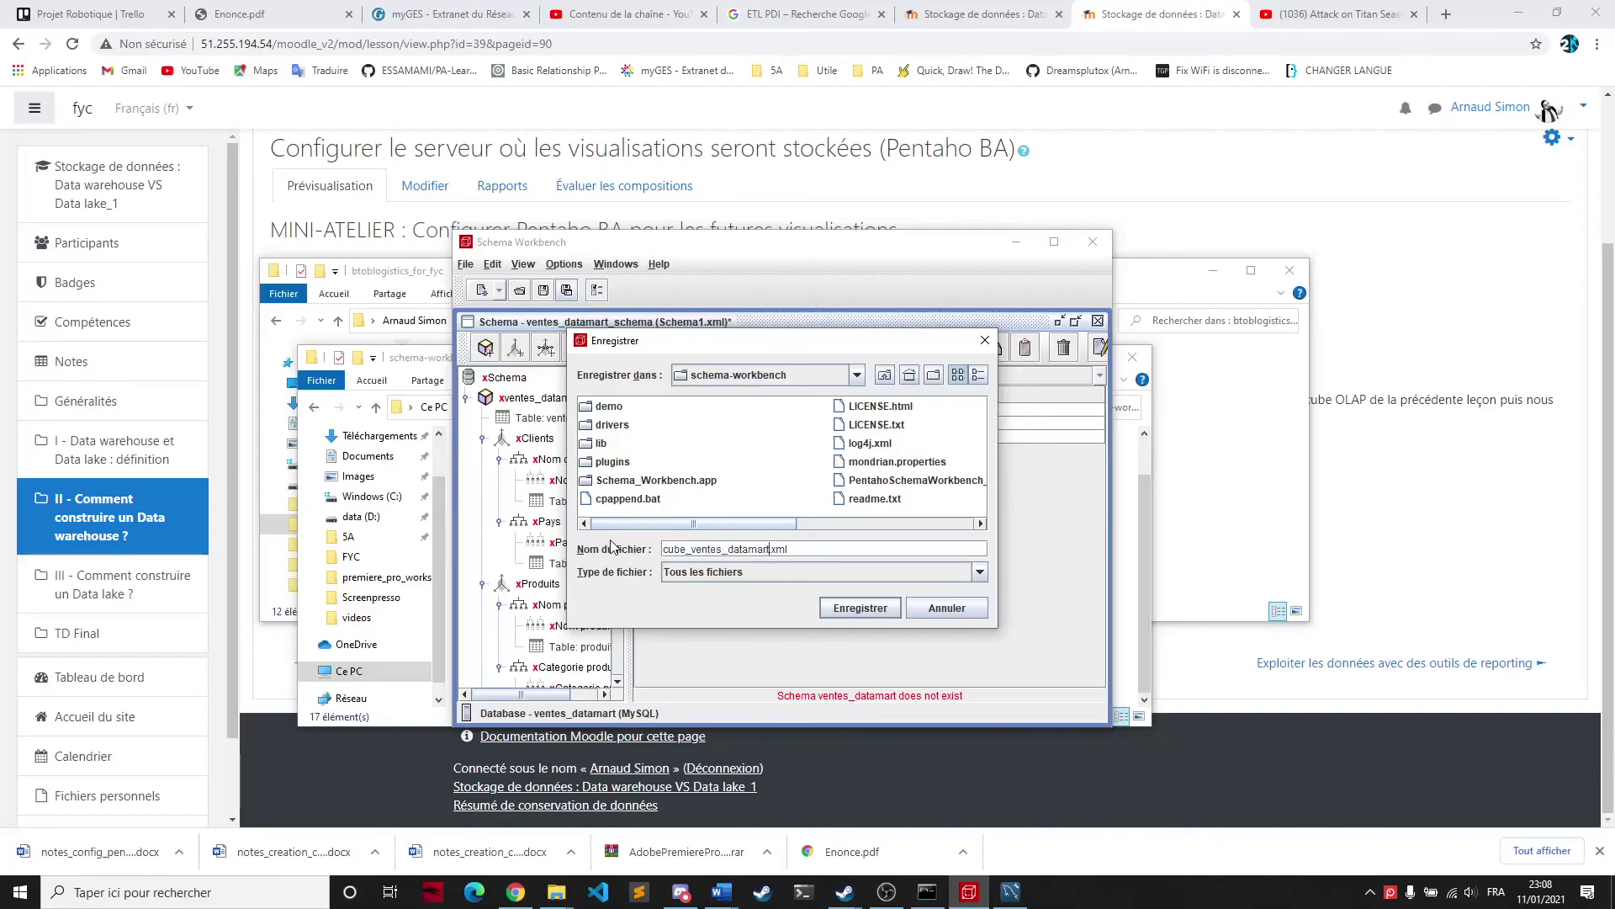
click(857, 607)
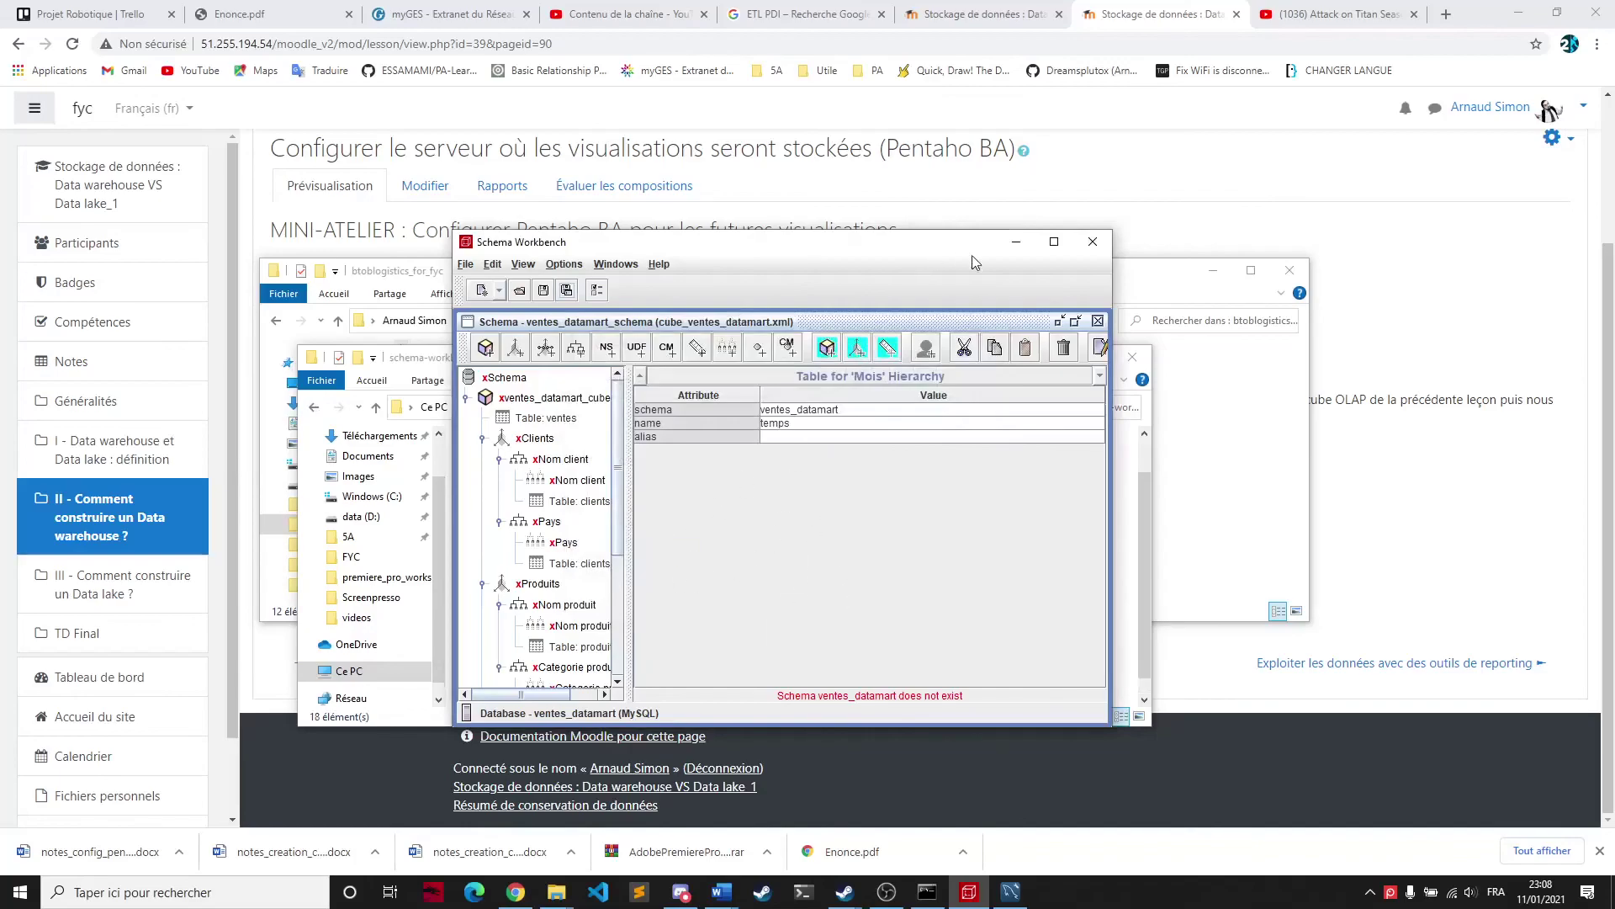
click(1016, 242)
click(1055, 358)
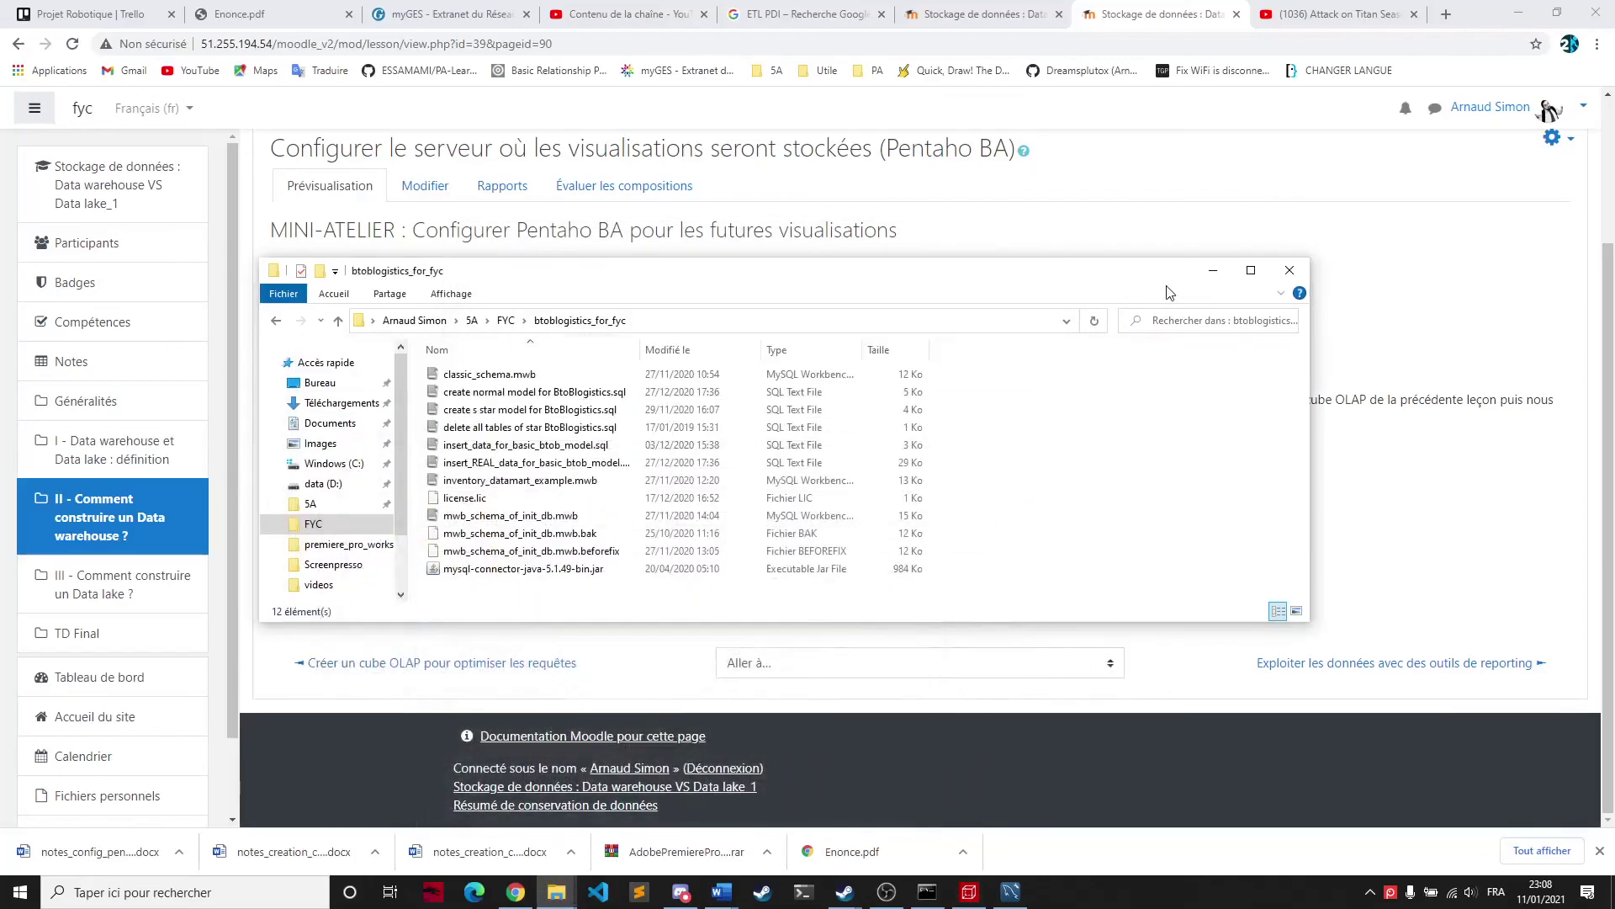